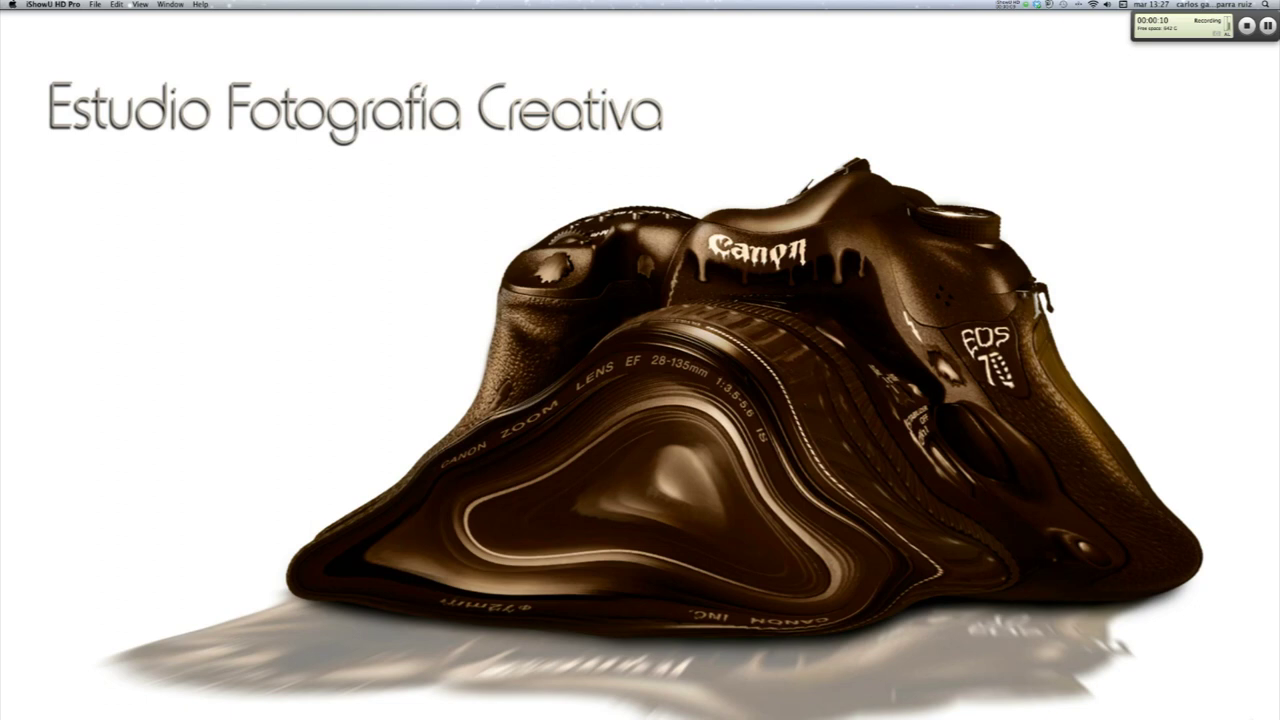
Return to Photoshop with the forever_by_night_fate_stock road photo on screen
click(1227, 688)
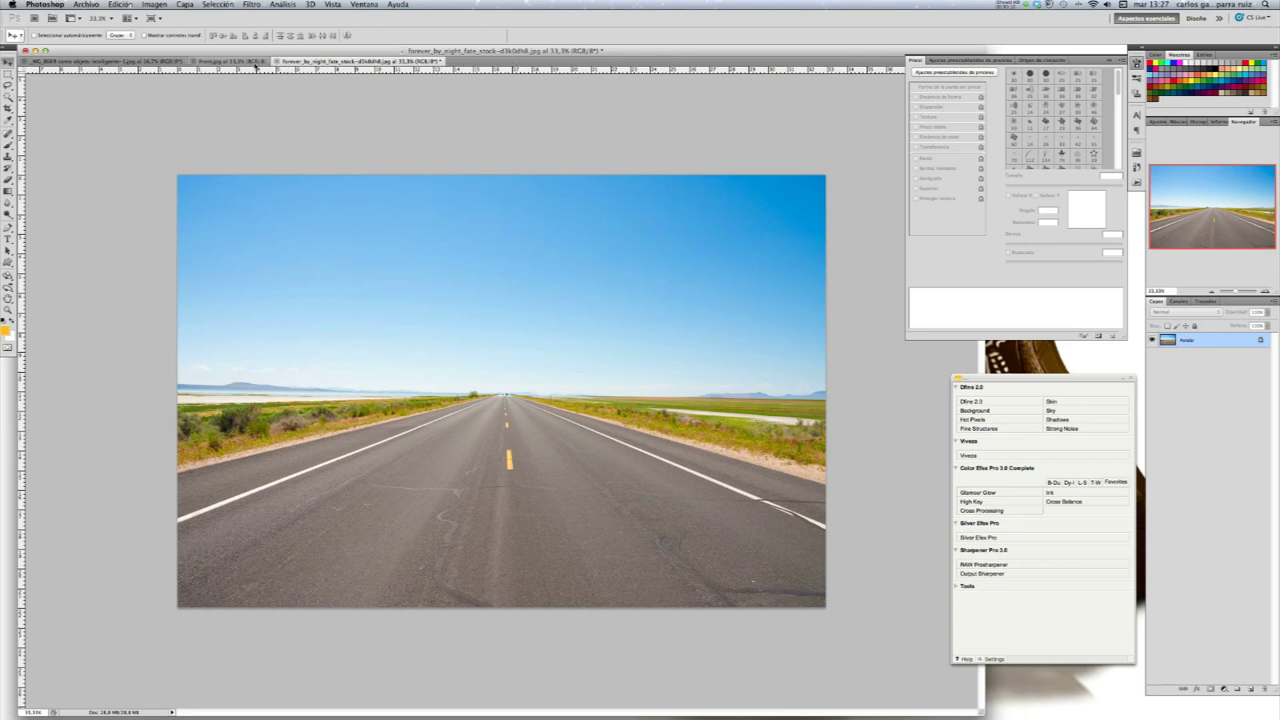
Make the _MG_8669 pin-up model photo the active document and select the Pen tool
click(146, 62)
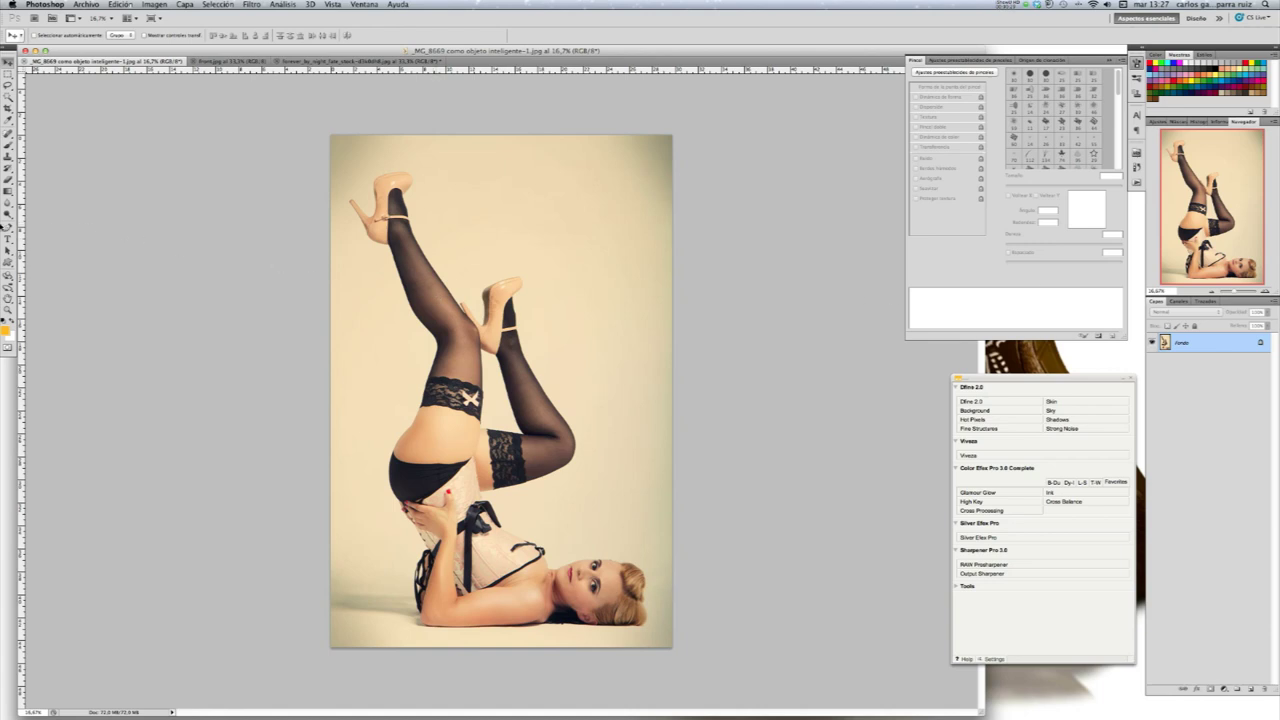
click(6, 226)
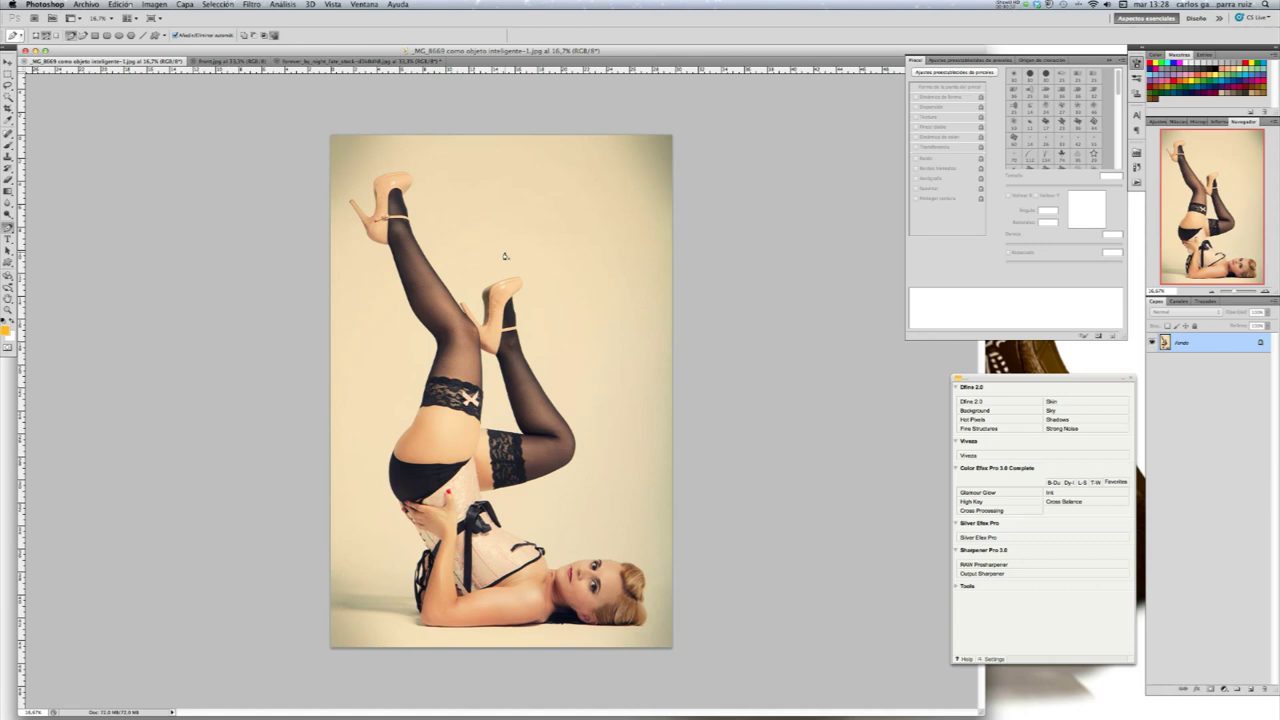
View the model photo at 100% and start the pen path at the tip of her shoe
click(334, 4)
click(367, 114)
drag(1227, 210, 1225, 186)
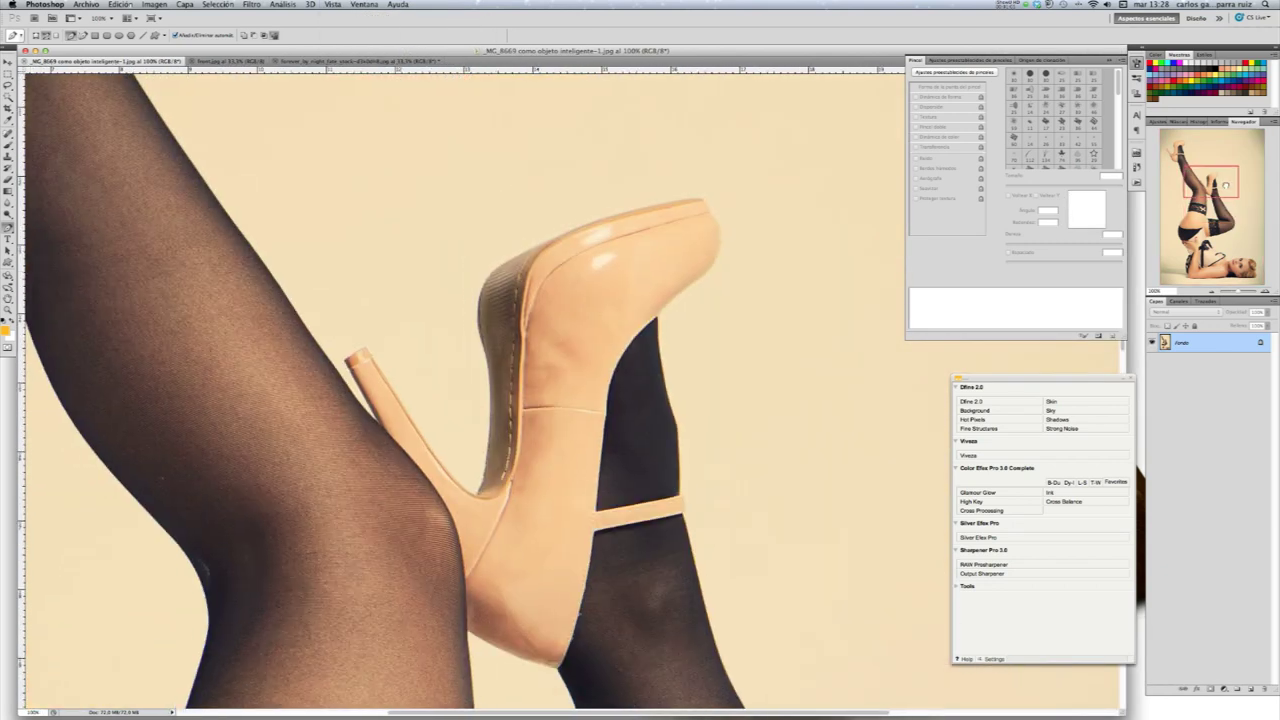
drag(694, 202, 706, 208)
drag(1227, 184, 1206, 158)
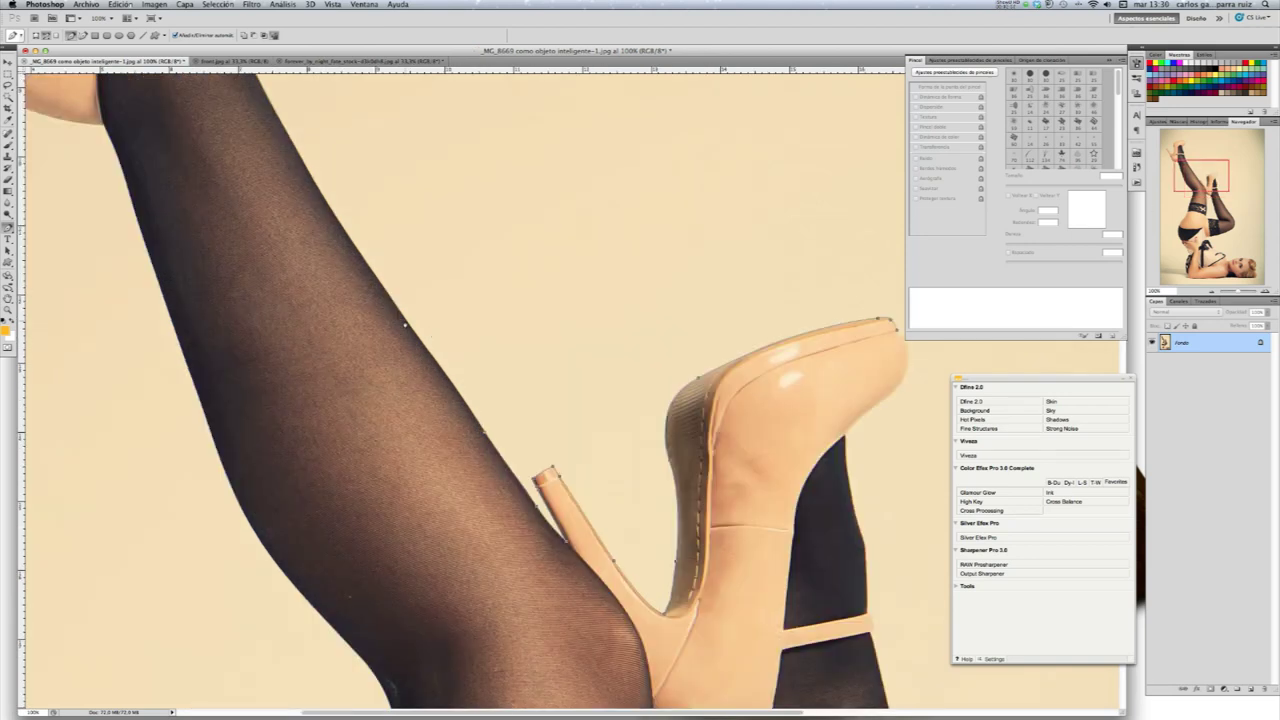
Continue the path along both shoes toward the hips, then fit the photo on screen
click(370, 108)
click(270, 140)
click(250, 205)
click(130, 285)
click(220, 505)
click(340, 541)
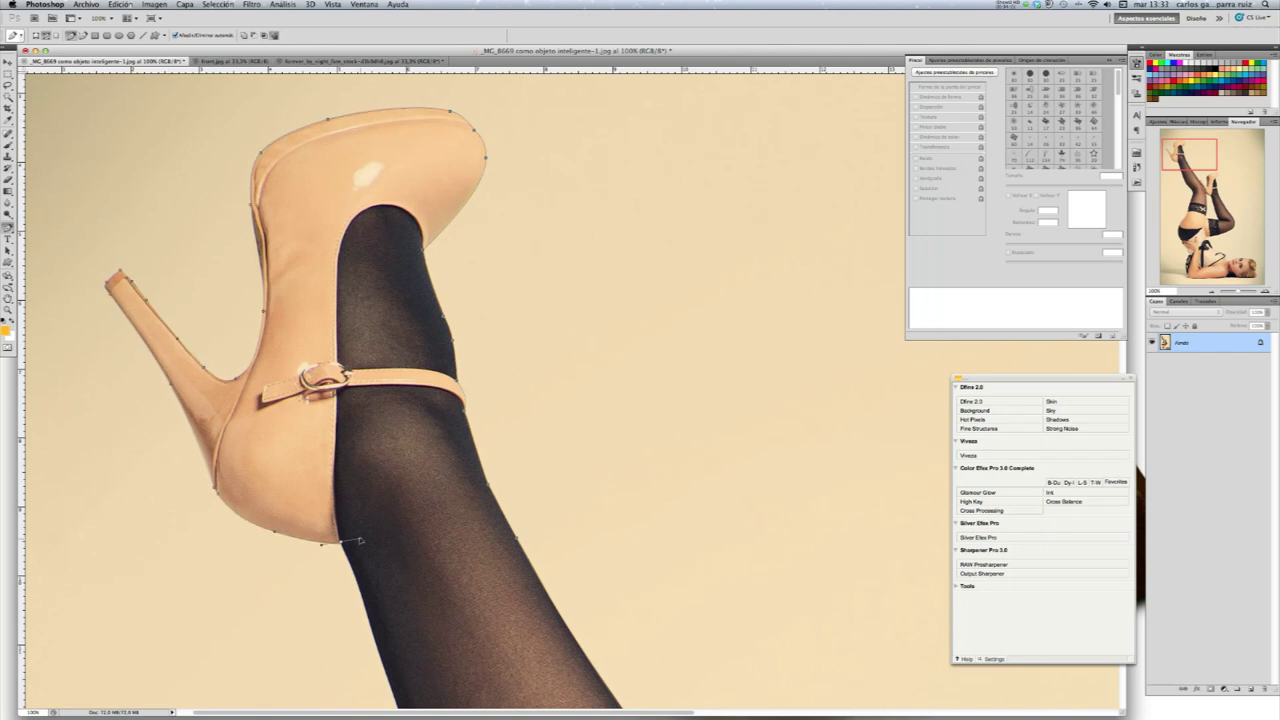
drag(1189, 155, 1185, 230)
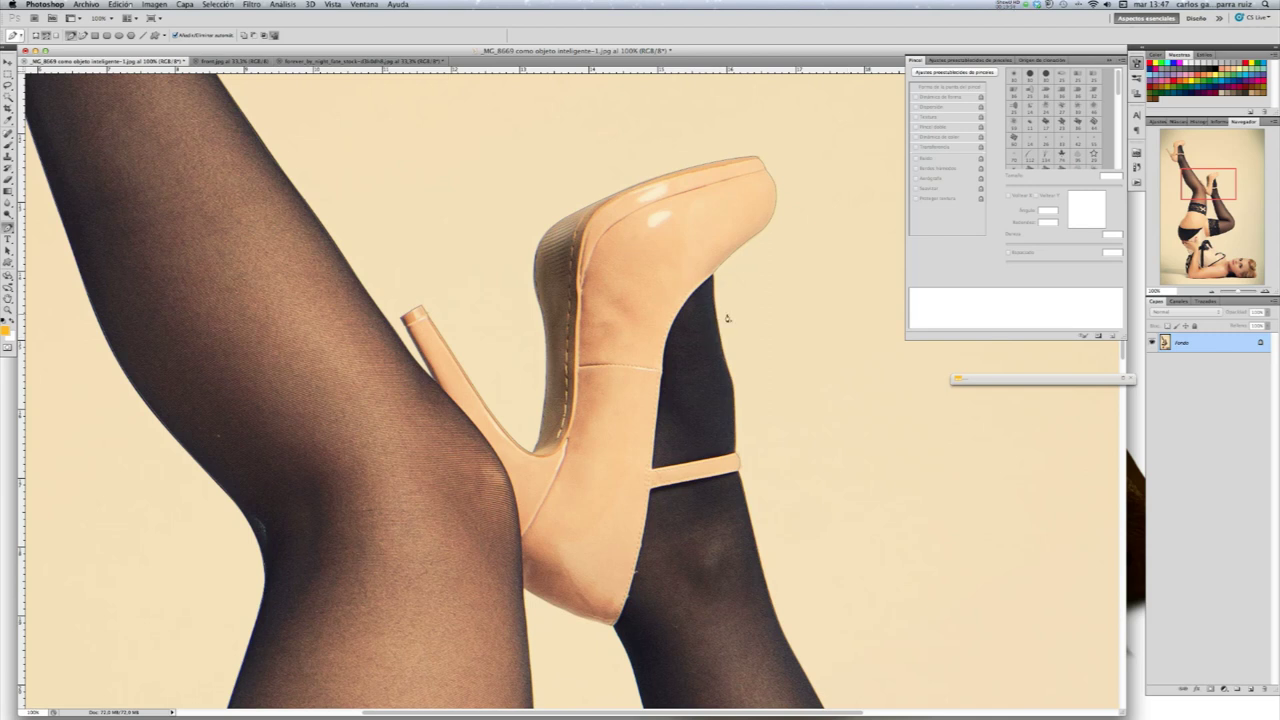
key(super+0)
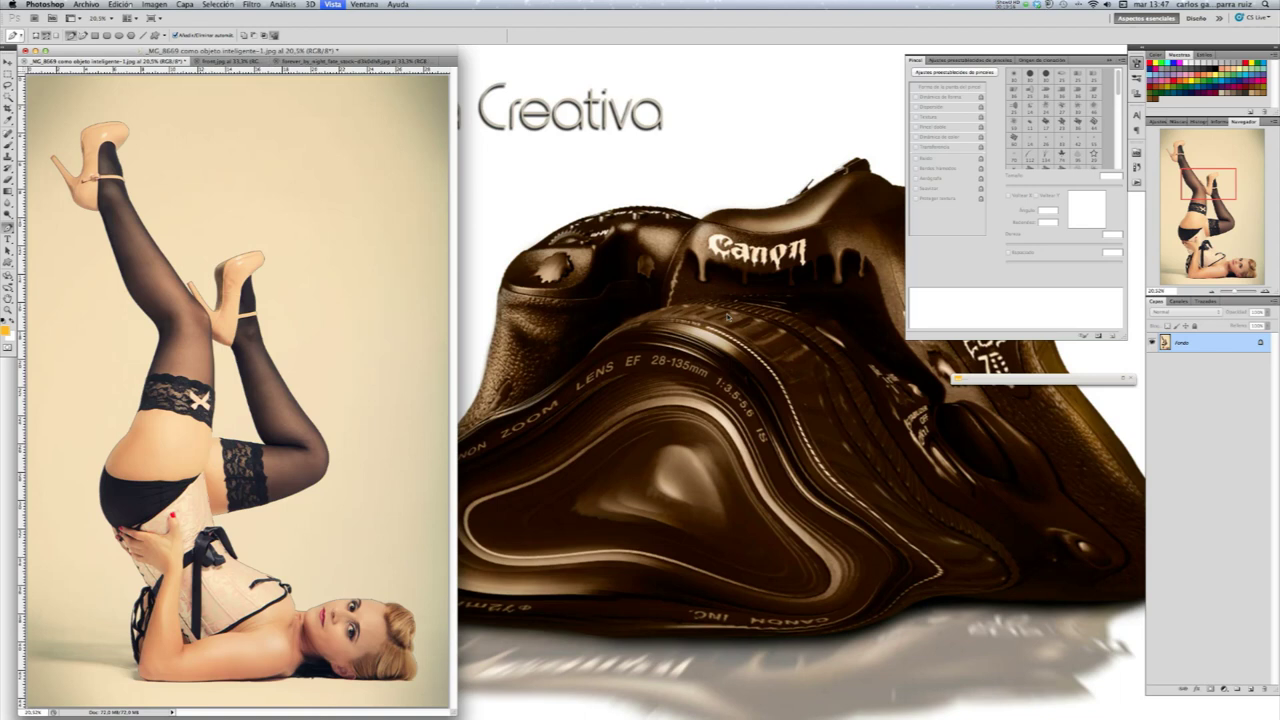
Convert the traced model path into a selection with Hacer selección
right_click(320, 227)
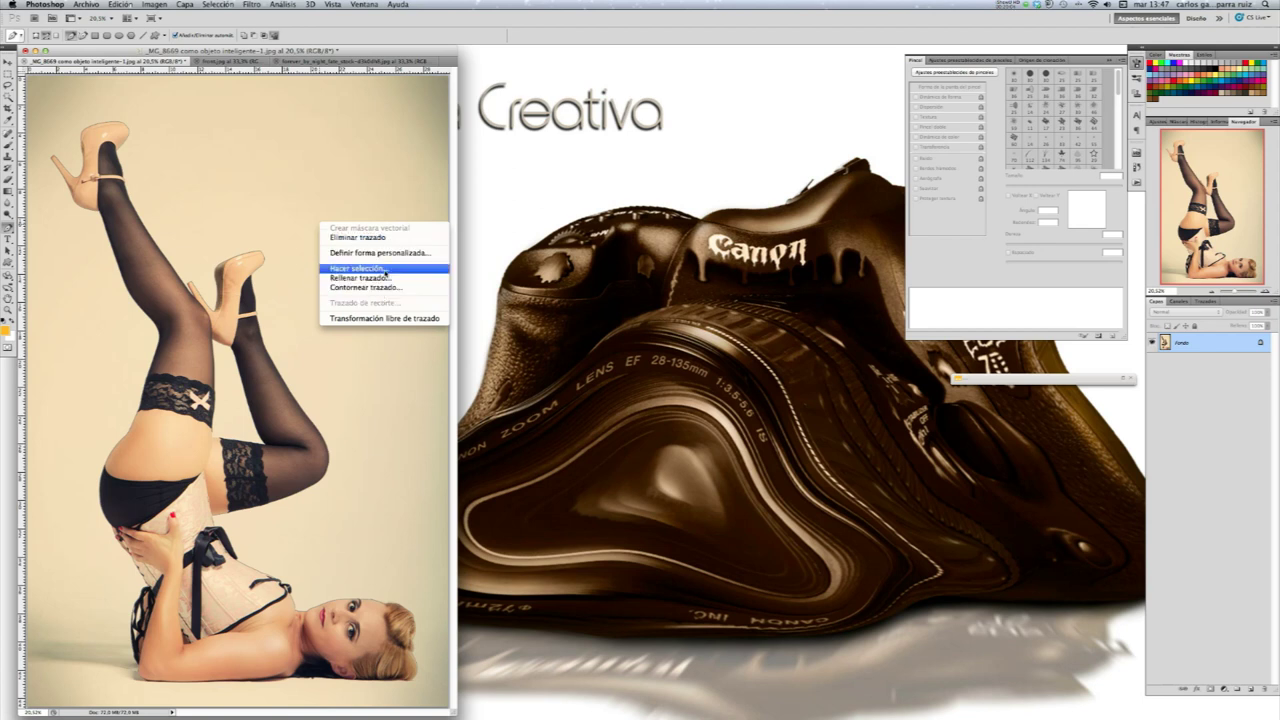
click(385, 270)
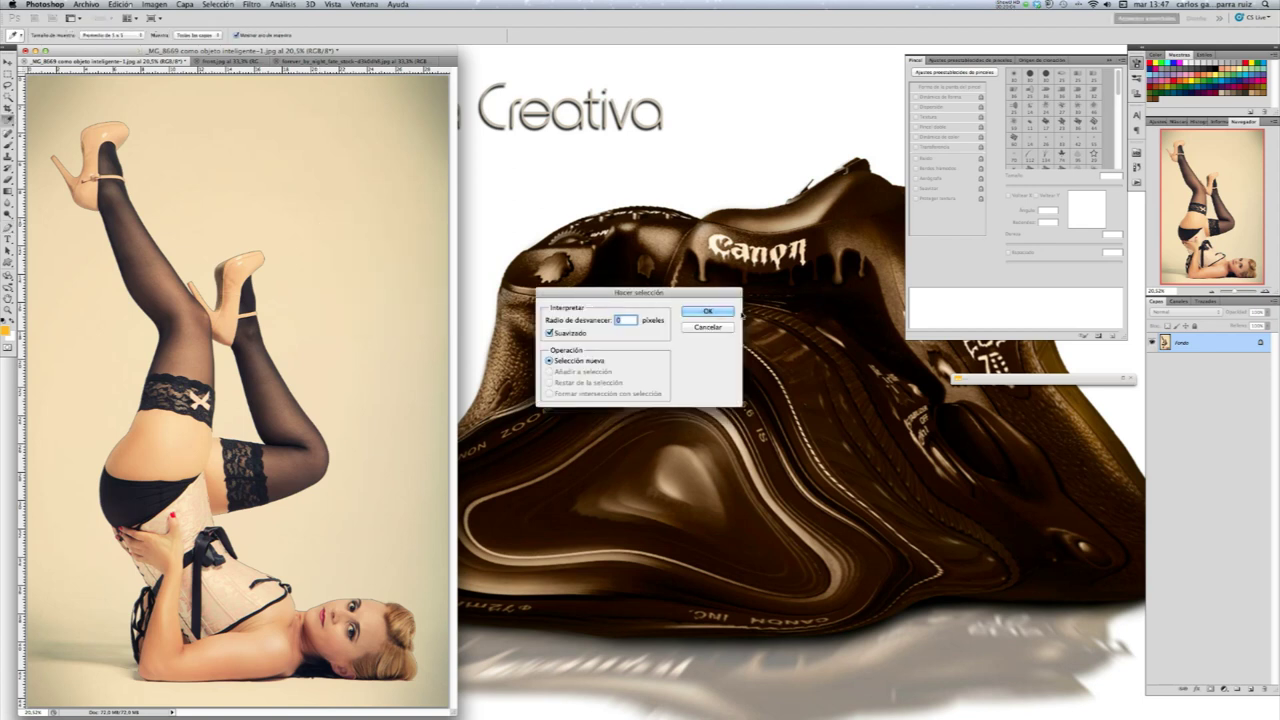
click(708, 312)
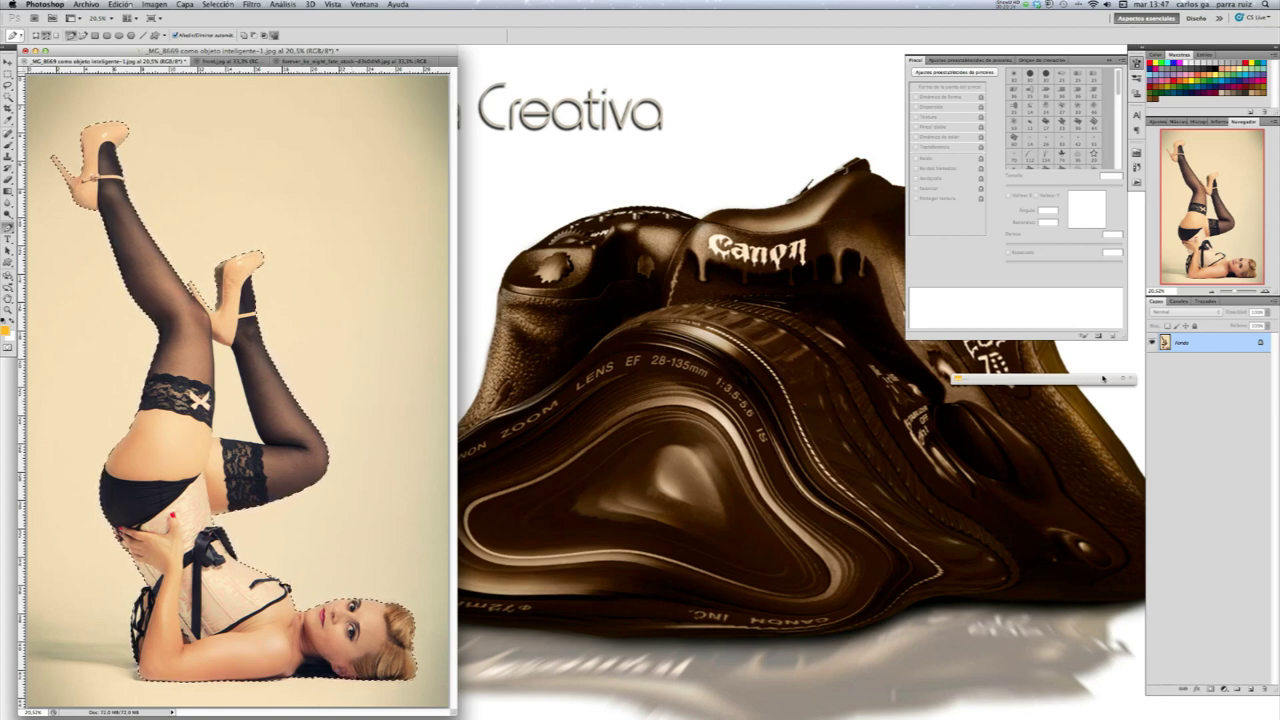
Paste the model onto new layer Capa 1, hide Fondo, and view at 100%
key(ctrl+c)
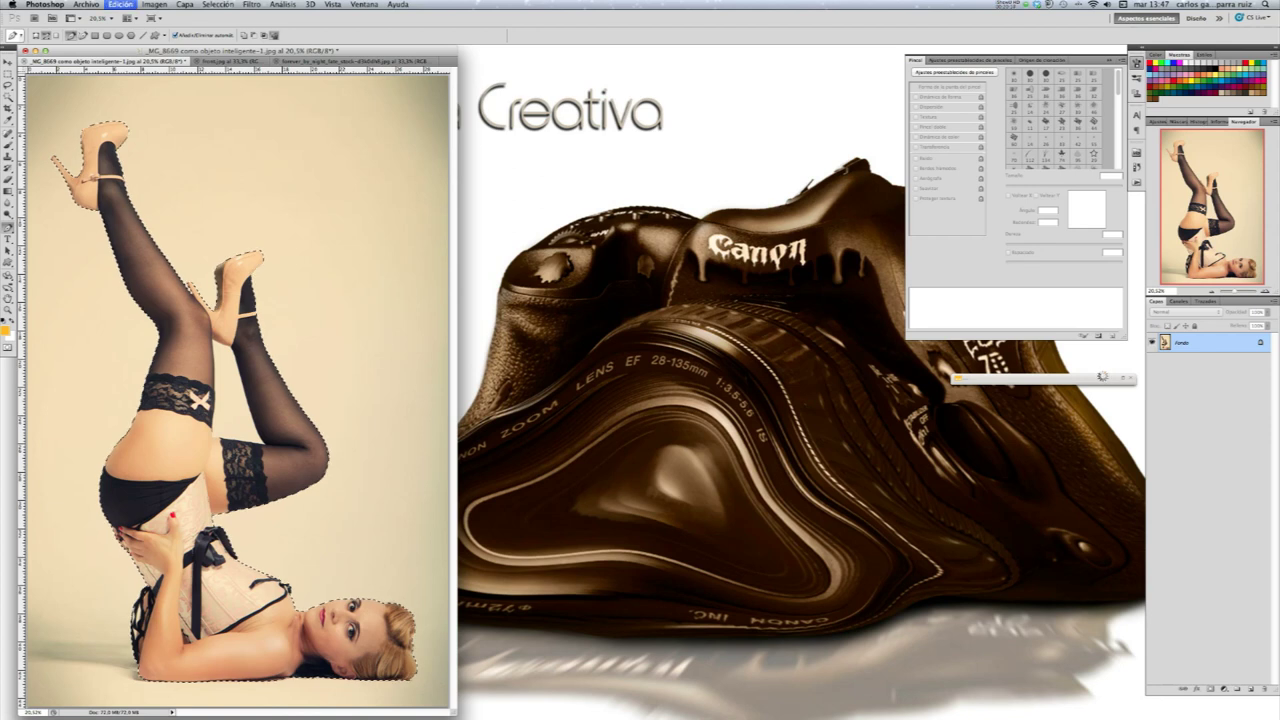
key(ctrl+v)
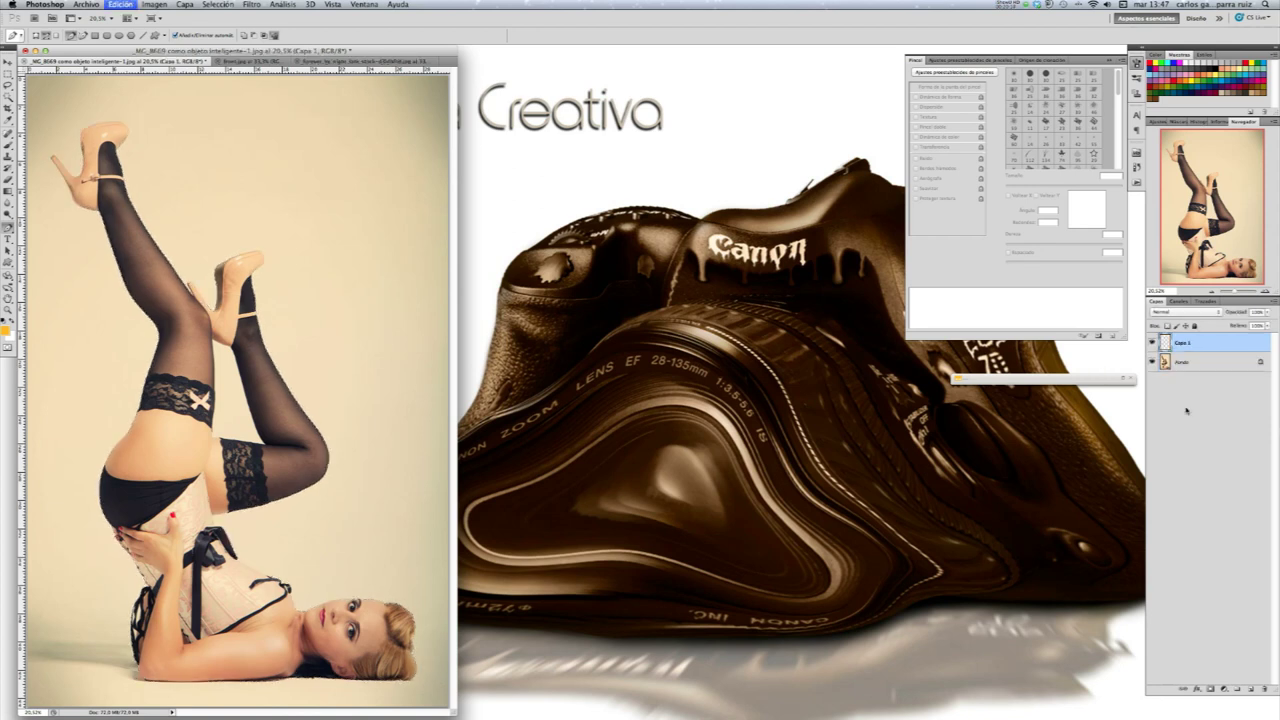
click(1153, 362)
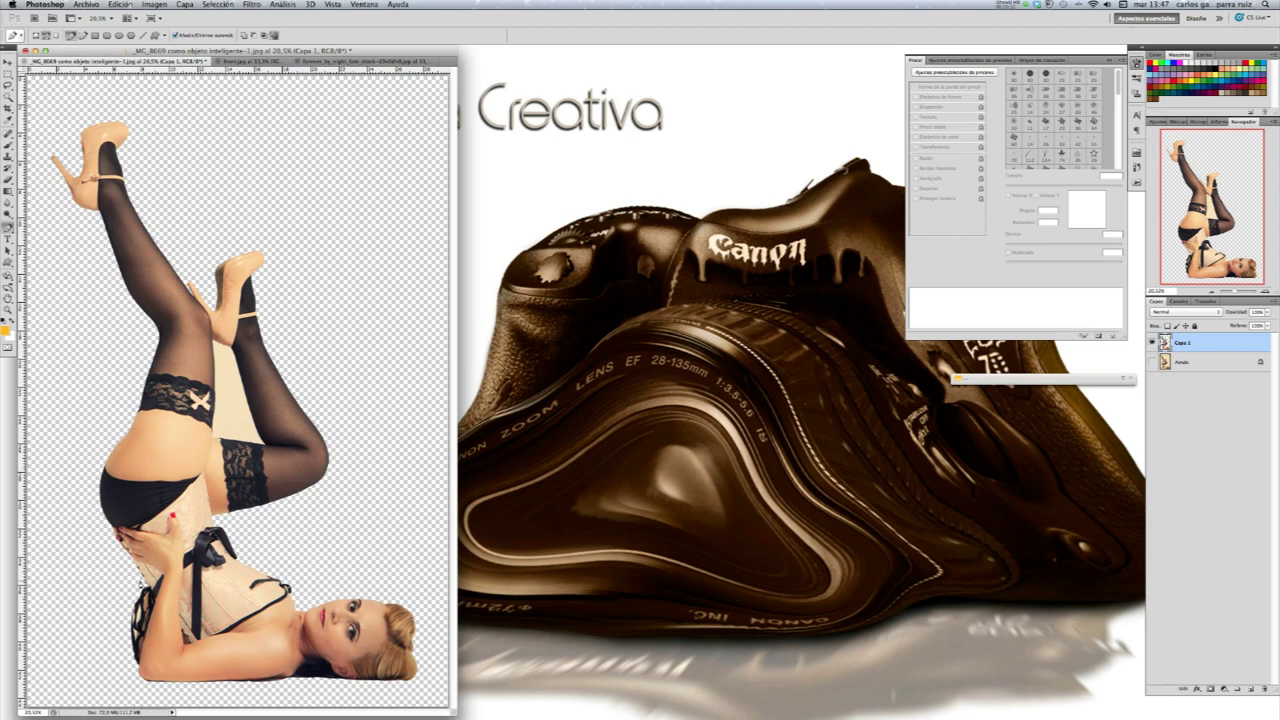
click(333, 5)
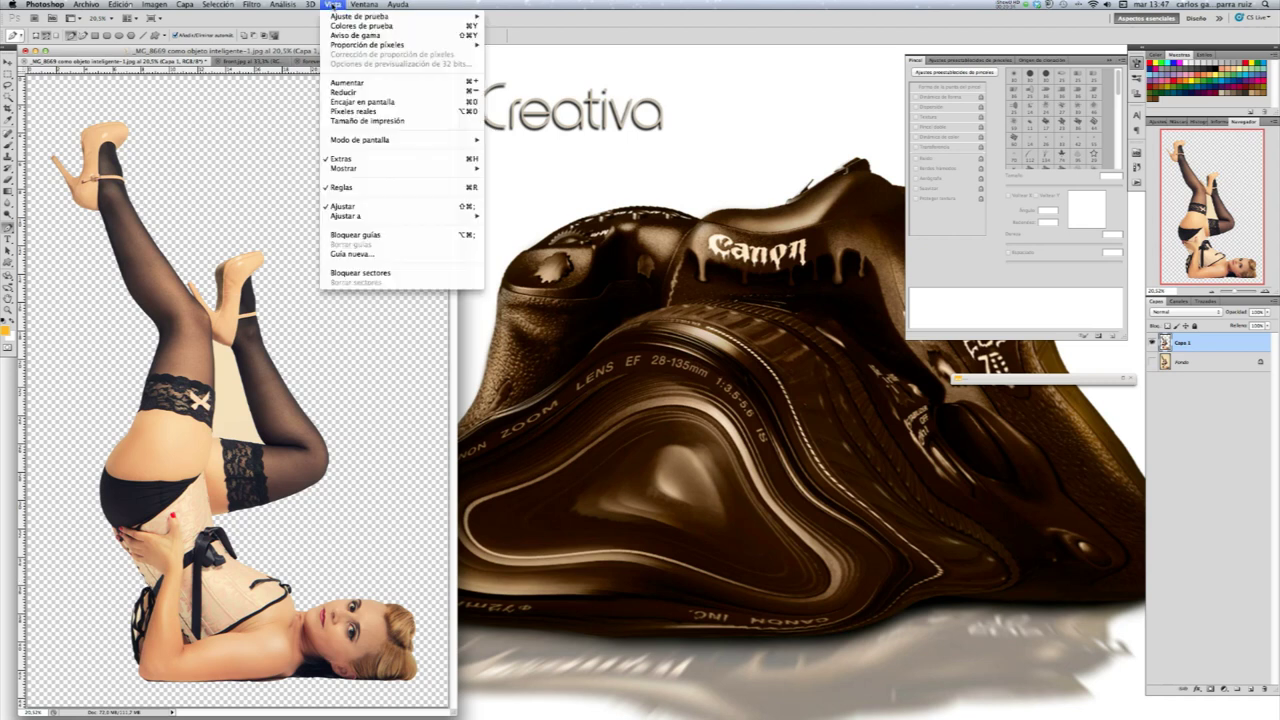
click(353, 111)
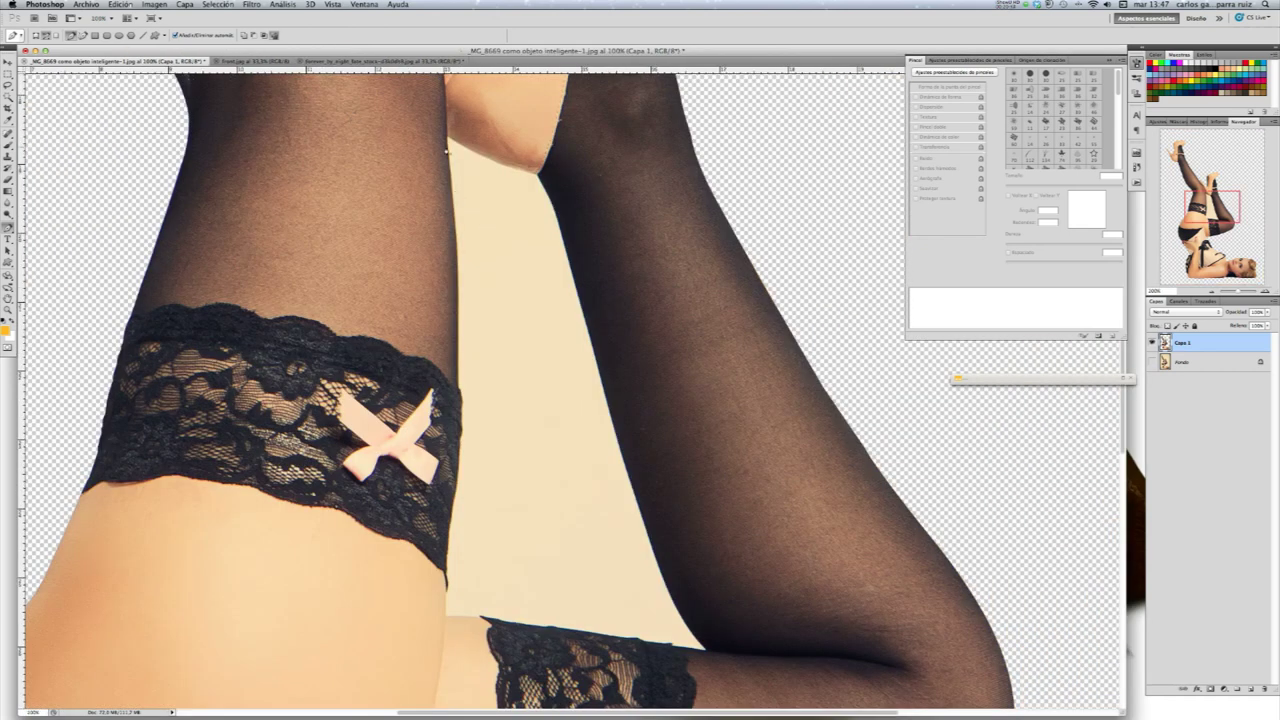
Delete the cream gap between the legs using the Magic Wand, then deselect
click(10, 98)
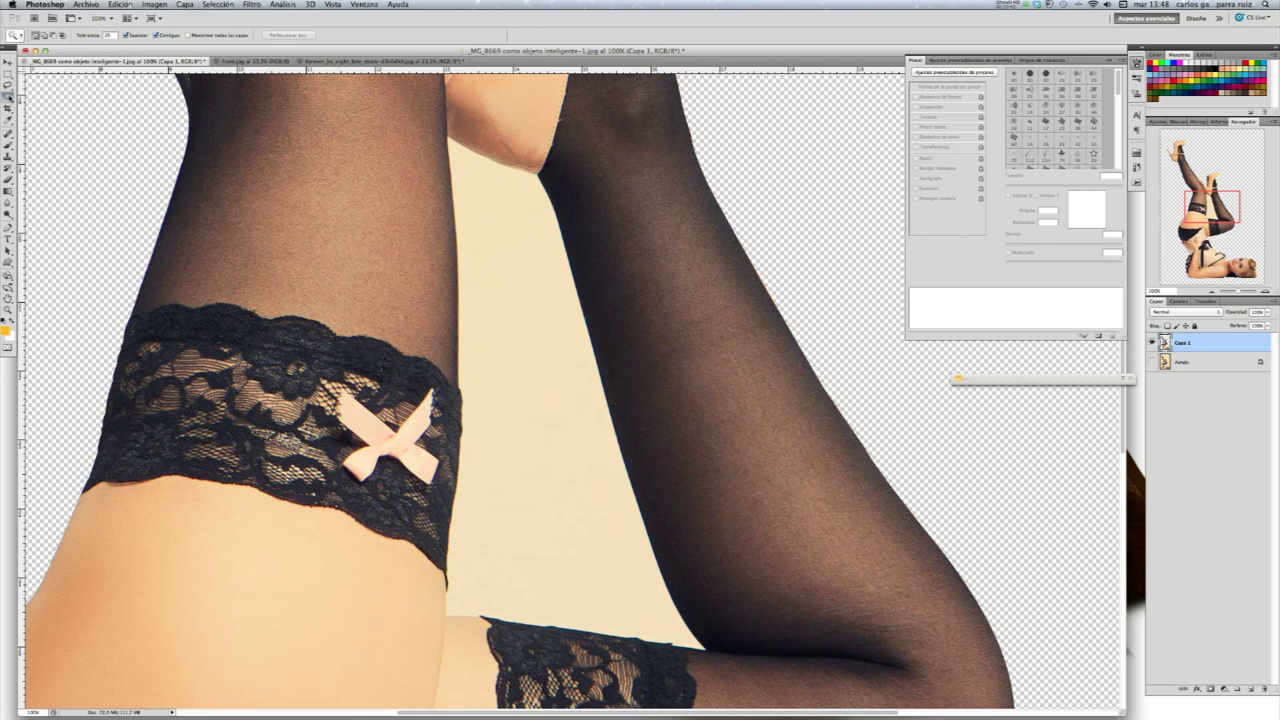
click(490, 240)
key(Delete)
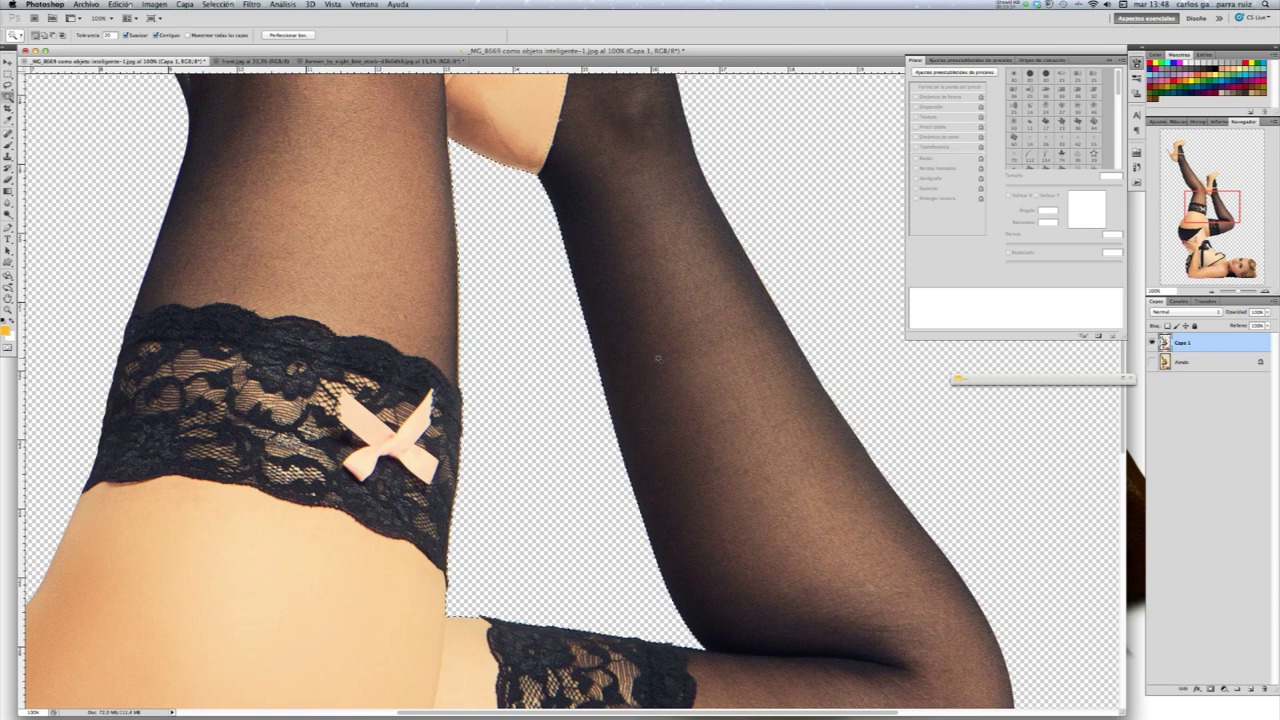
key(ctrl+d)
drag(1232, 207, 1212, 257)
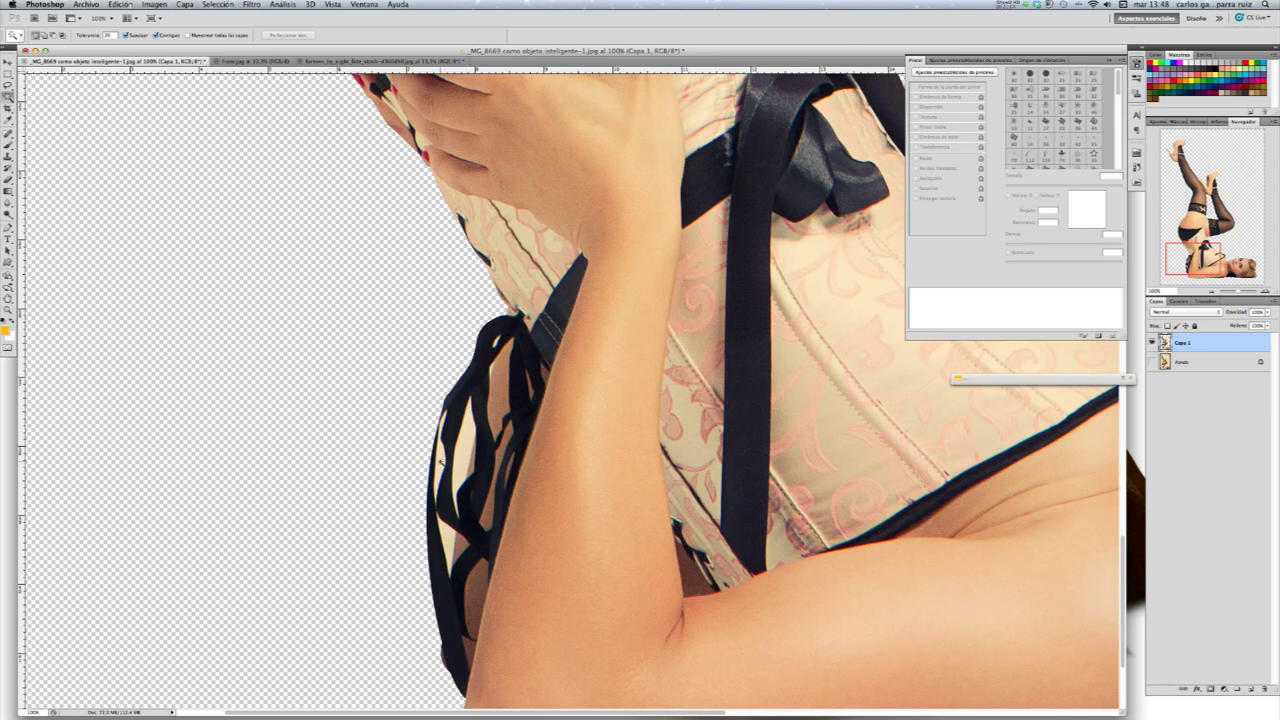
Lower the Magic Wand tolerance to 15 and delete the light area between the corset ribbons
click(443, 463)
click(95, 33)
text(15)
click(462, 450)
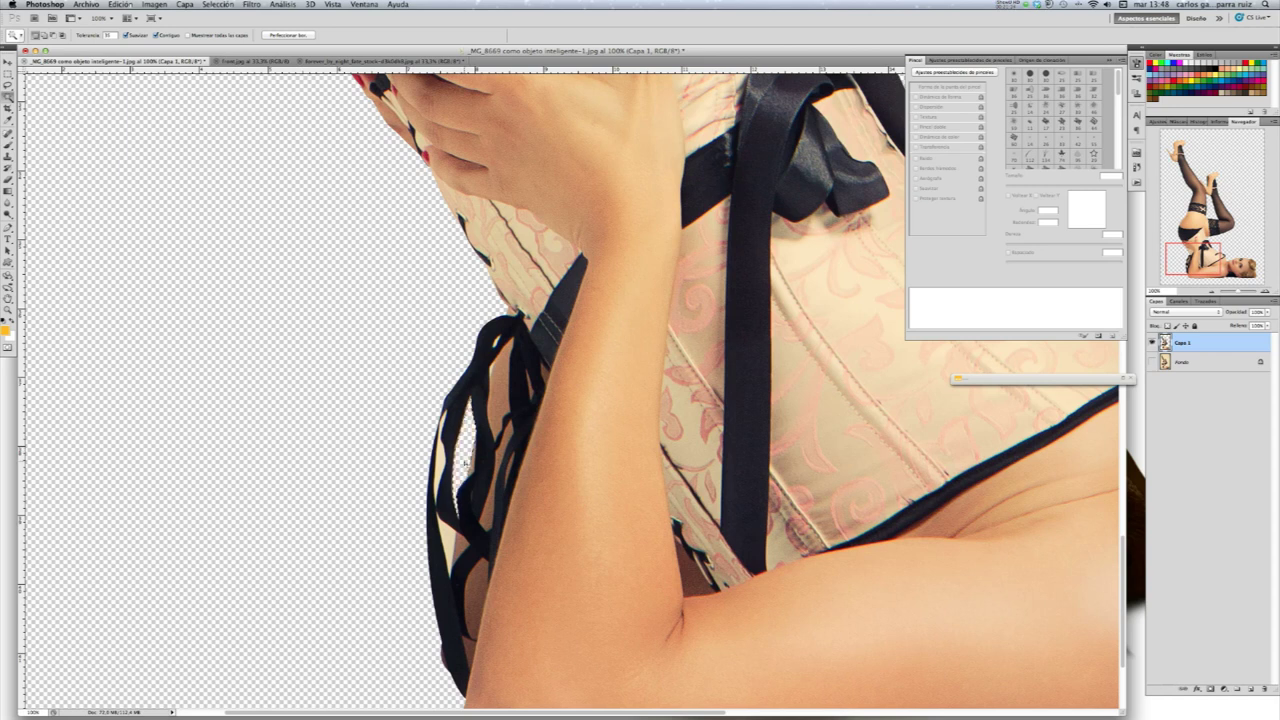
key(Delete)
click(496, 342)
click(8, 228)
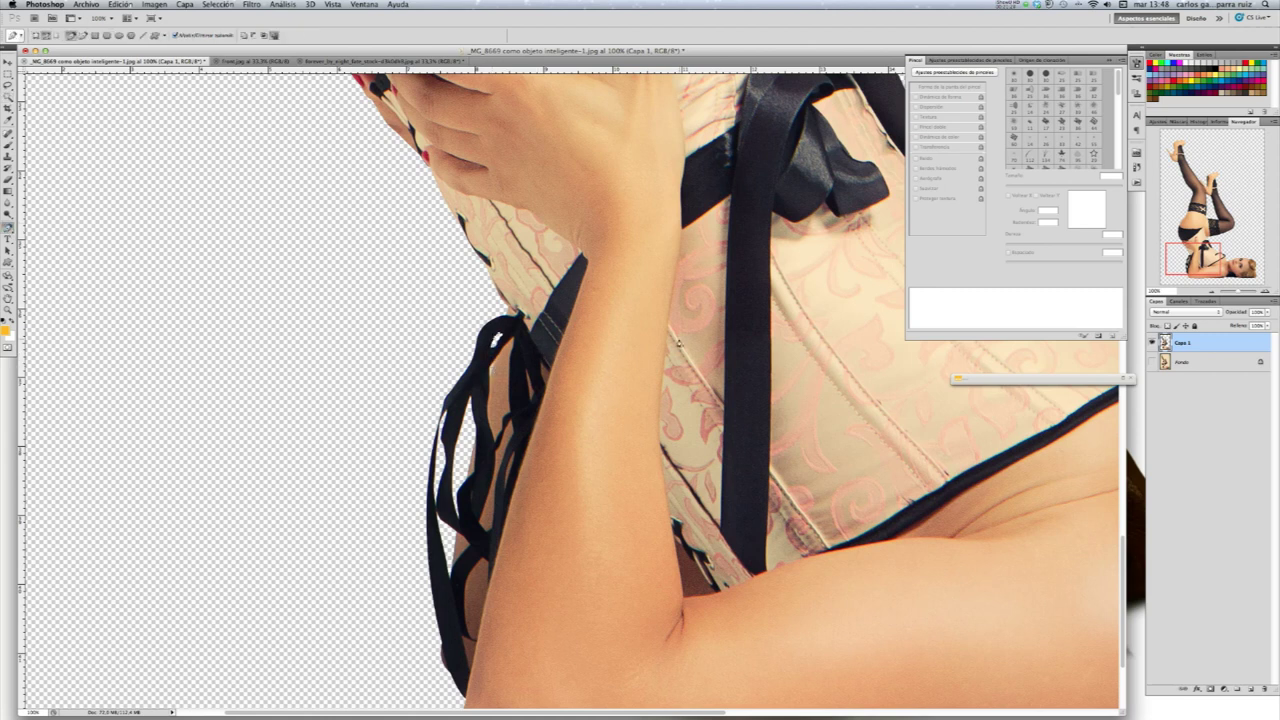
Zoom into the ribbon loop, outline its light gap with the Pen, and make it a selection
click(1265, 291)
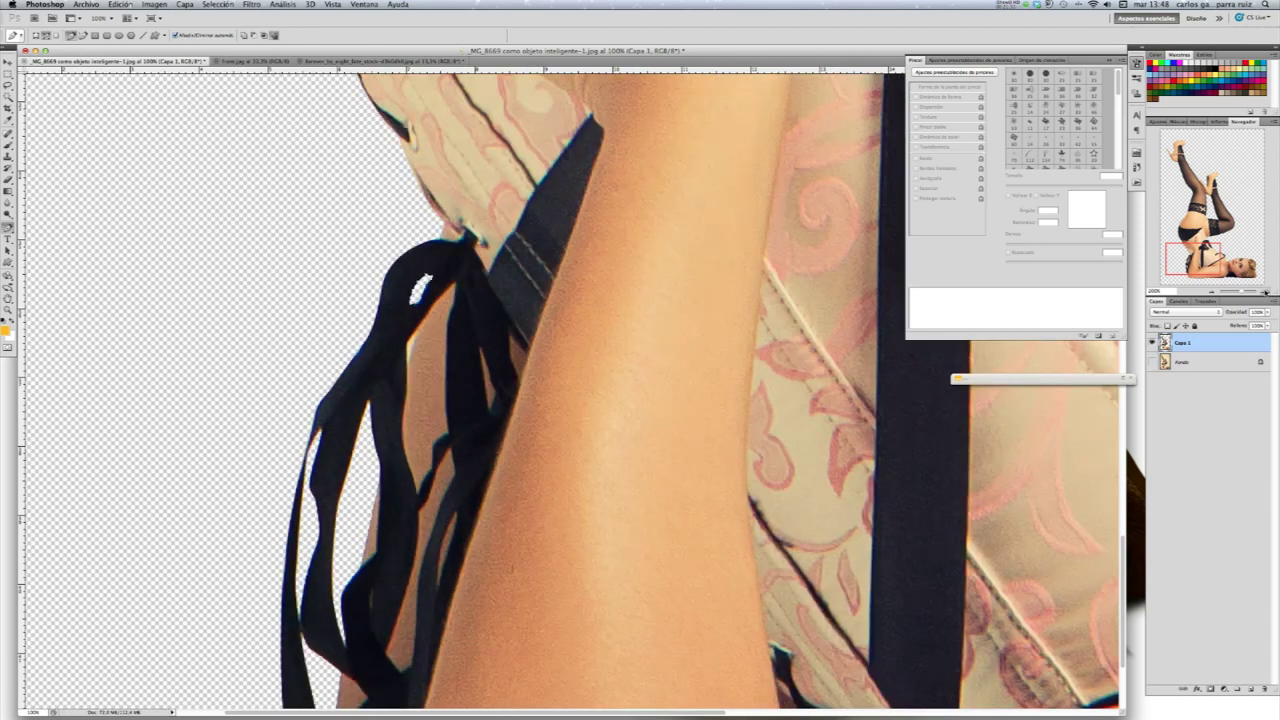
click(1265, 291)
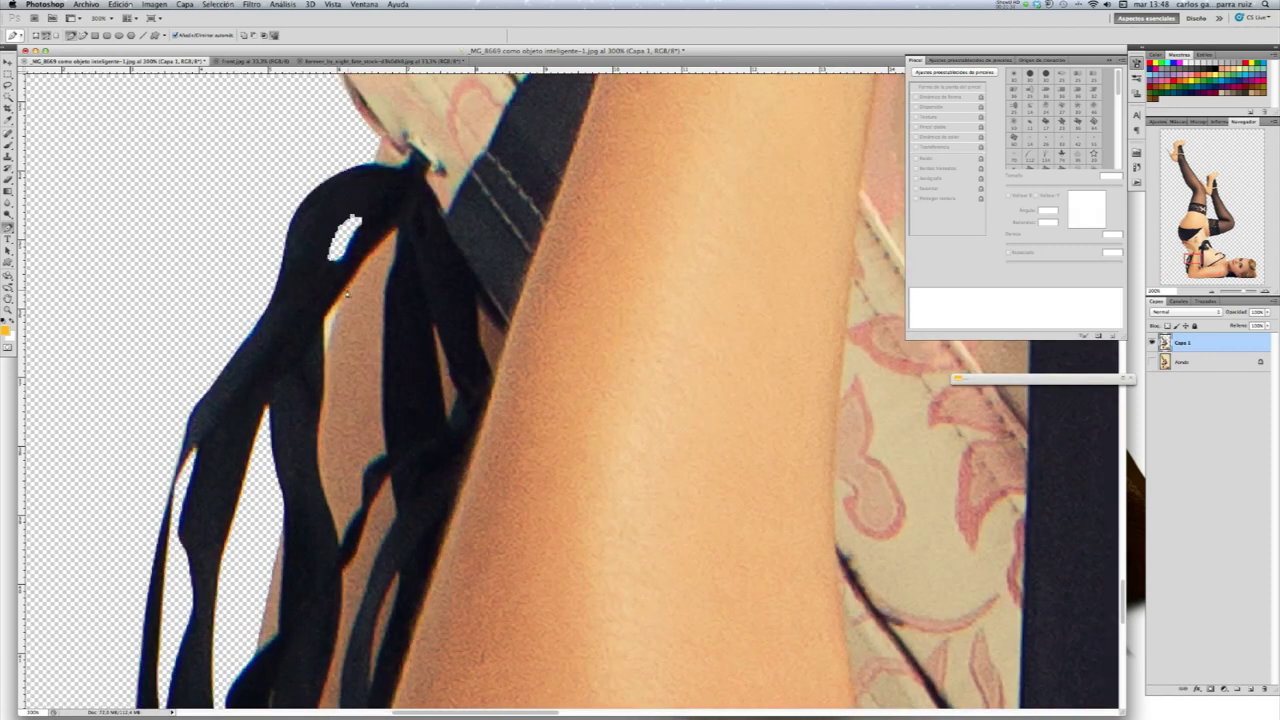
click(315, 401)
key(ctrl+alt+z)
key(ctrl+alt+z)
right_click(376, 348)
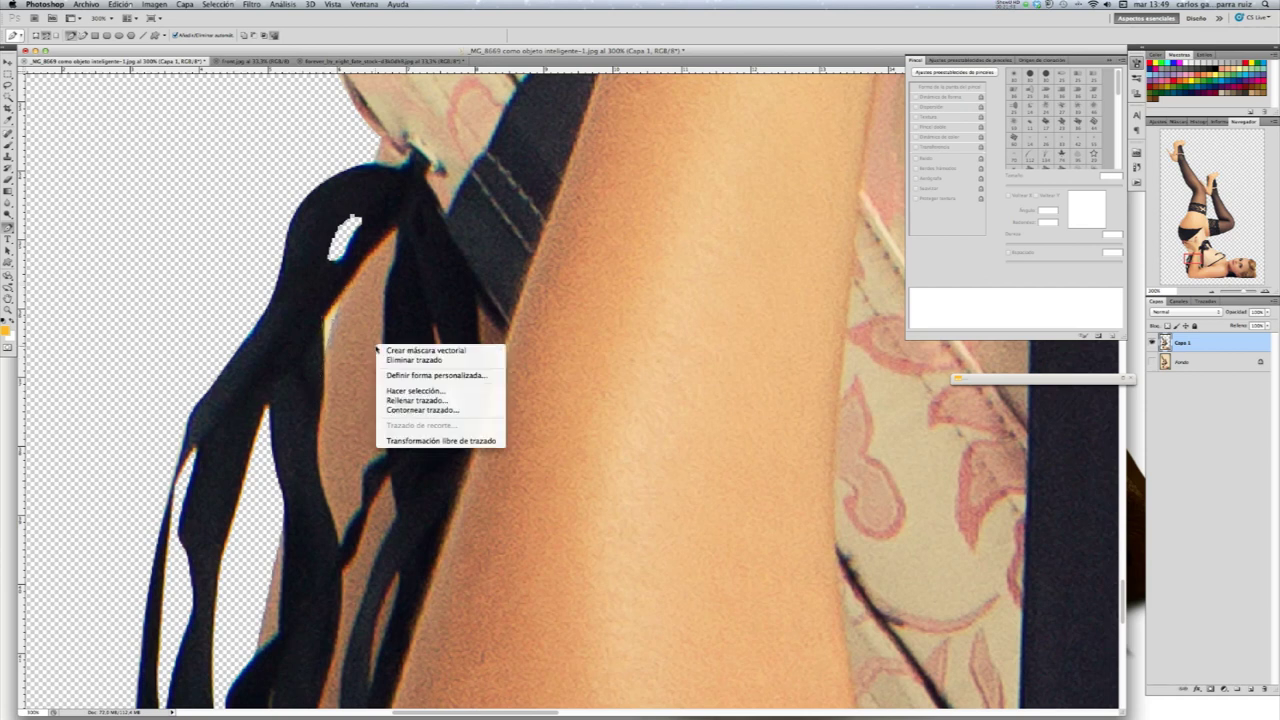
click(449, 397)
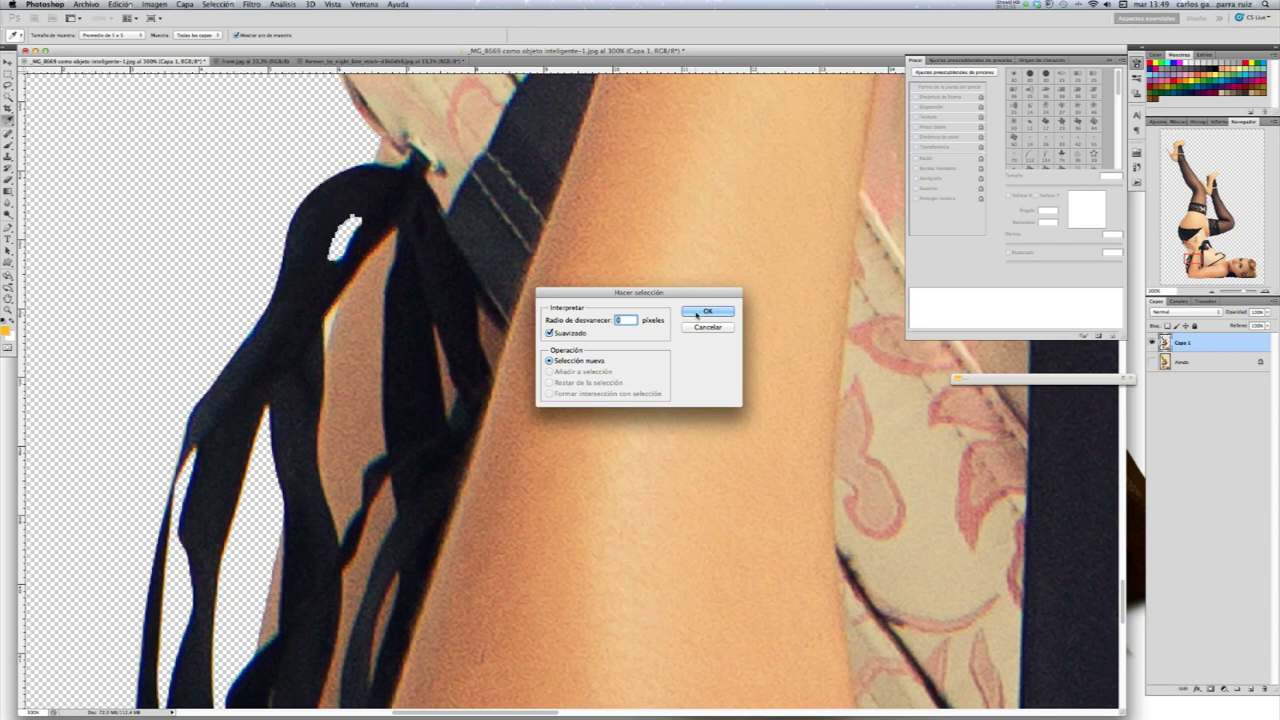
click(707, 311)
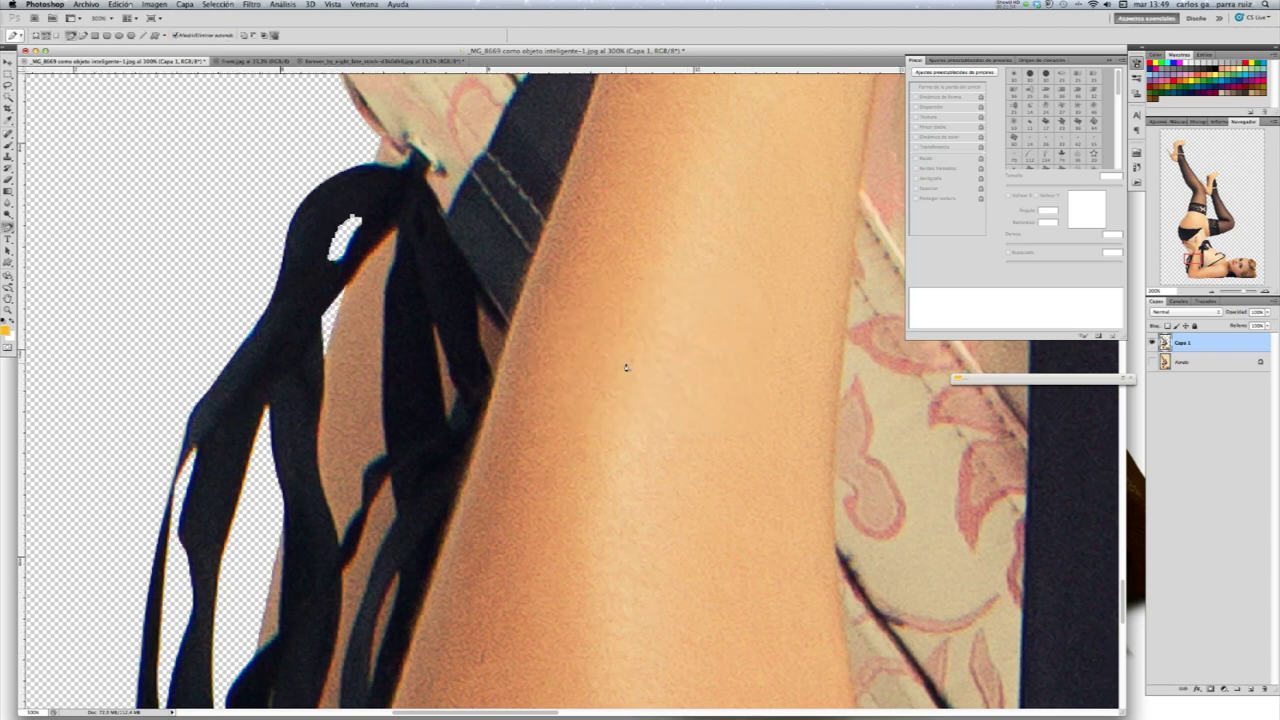
key(ctrl+0)
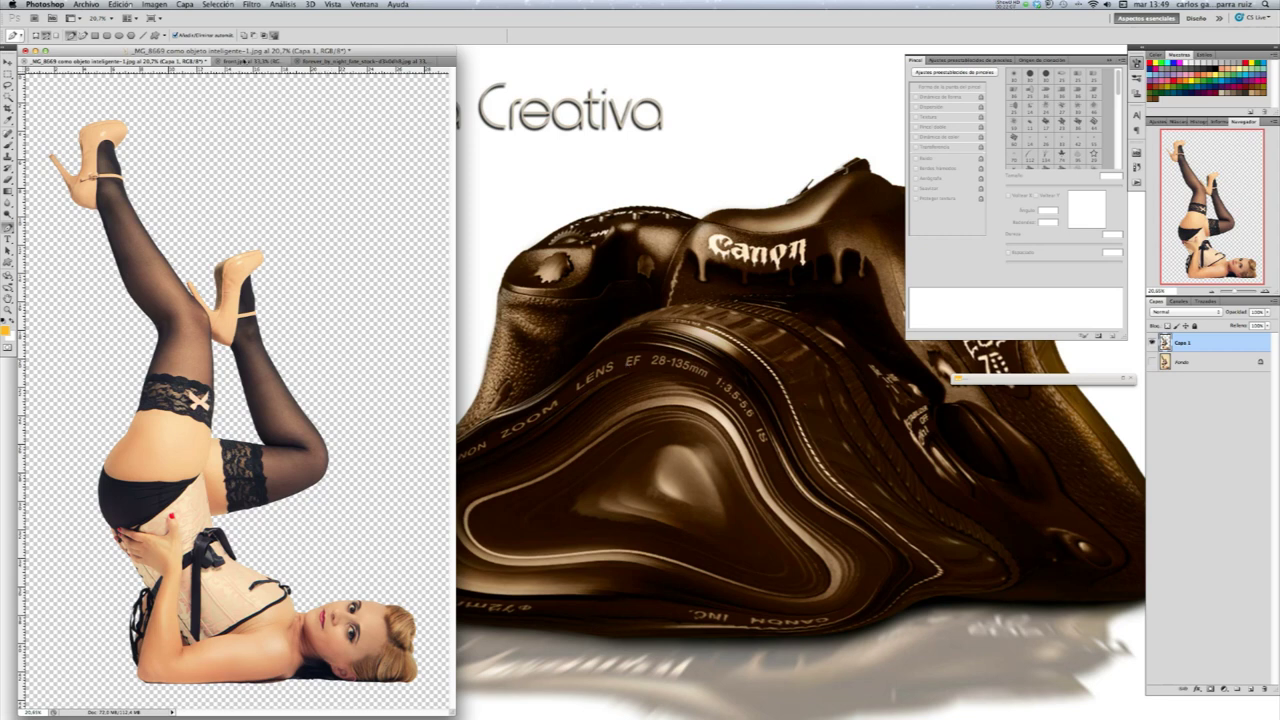
Switch to the front.jpg Aston Martin photo, enlarge its window, and close the brush panel
click(245, 61)
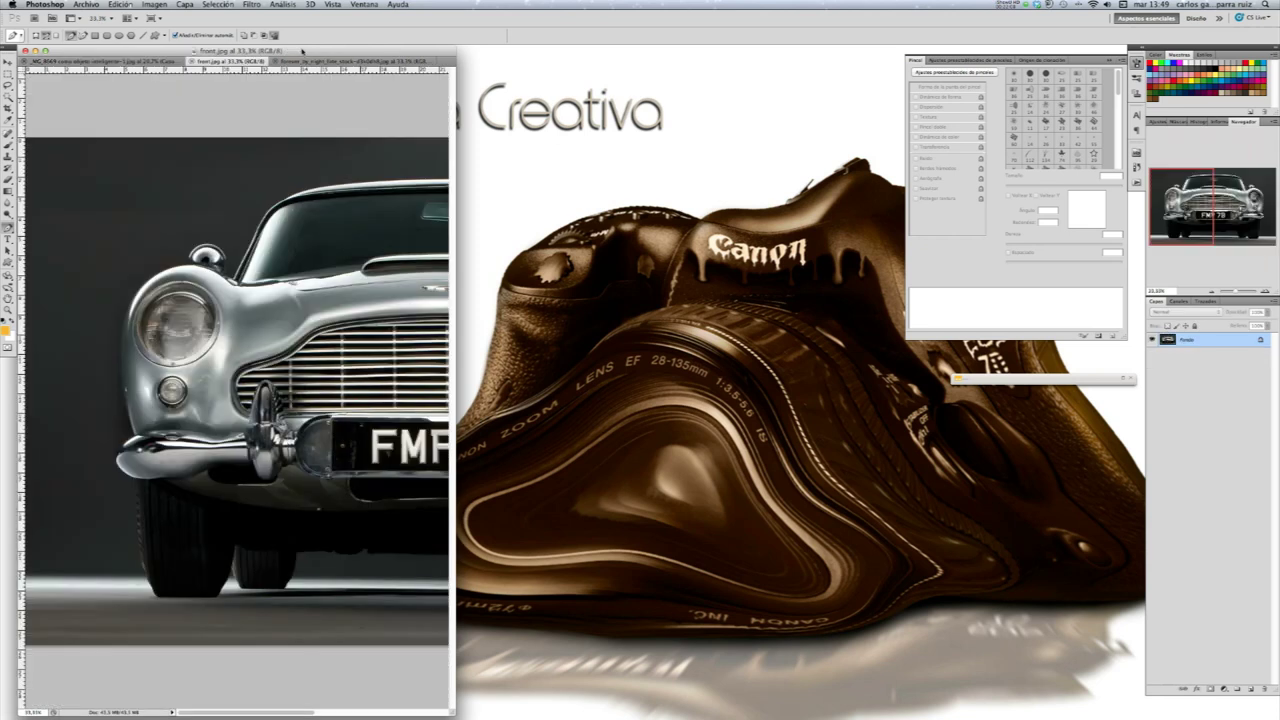
double_click(303, 50)
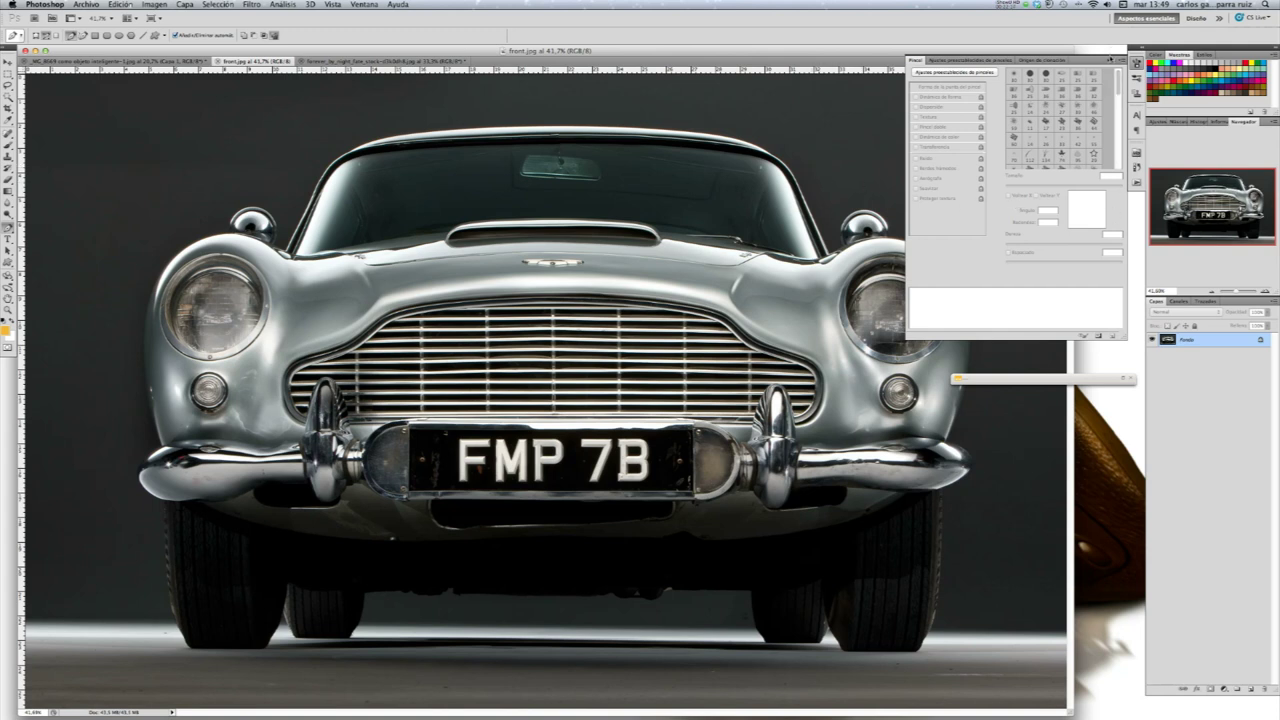
click(1110, 62)
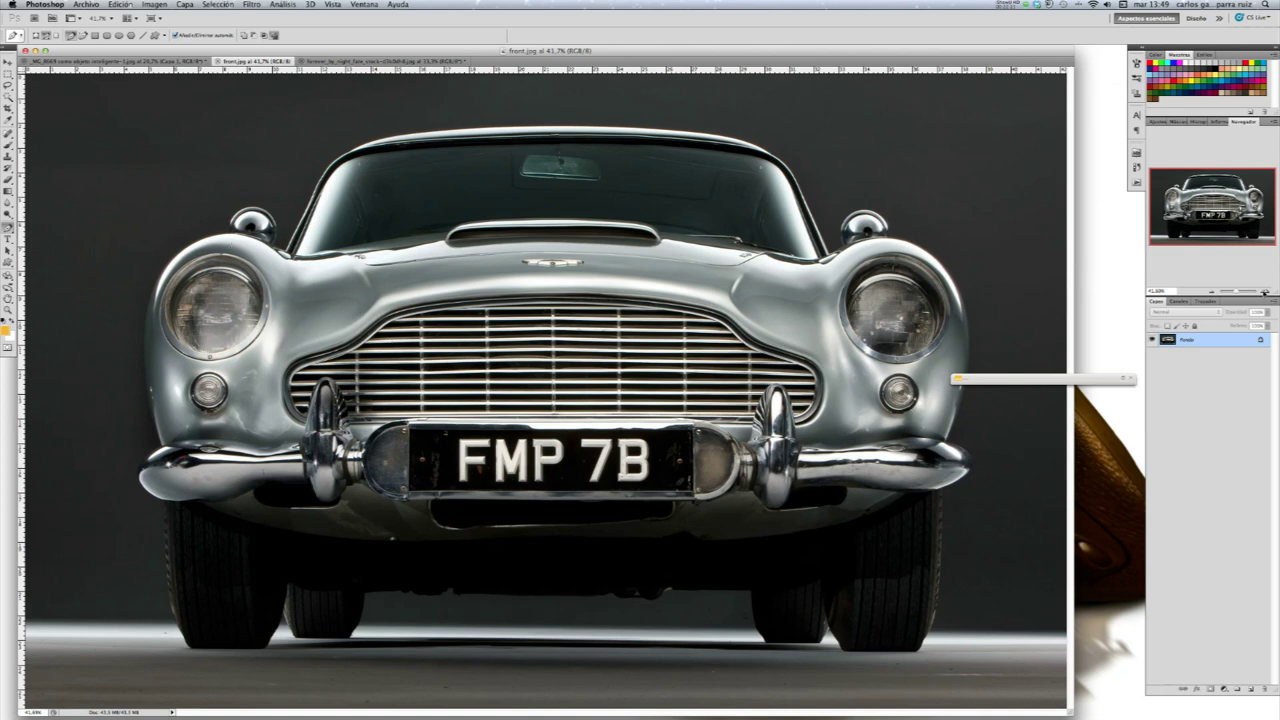
click(343, 5)
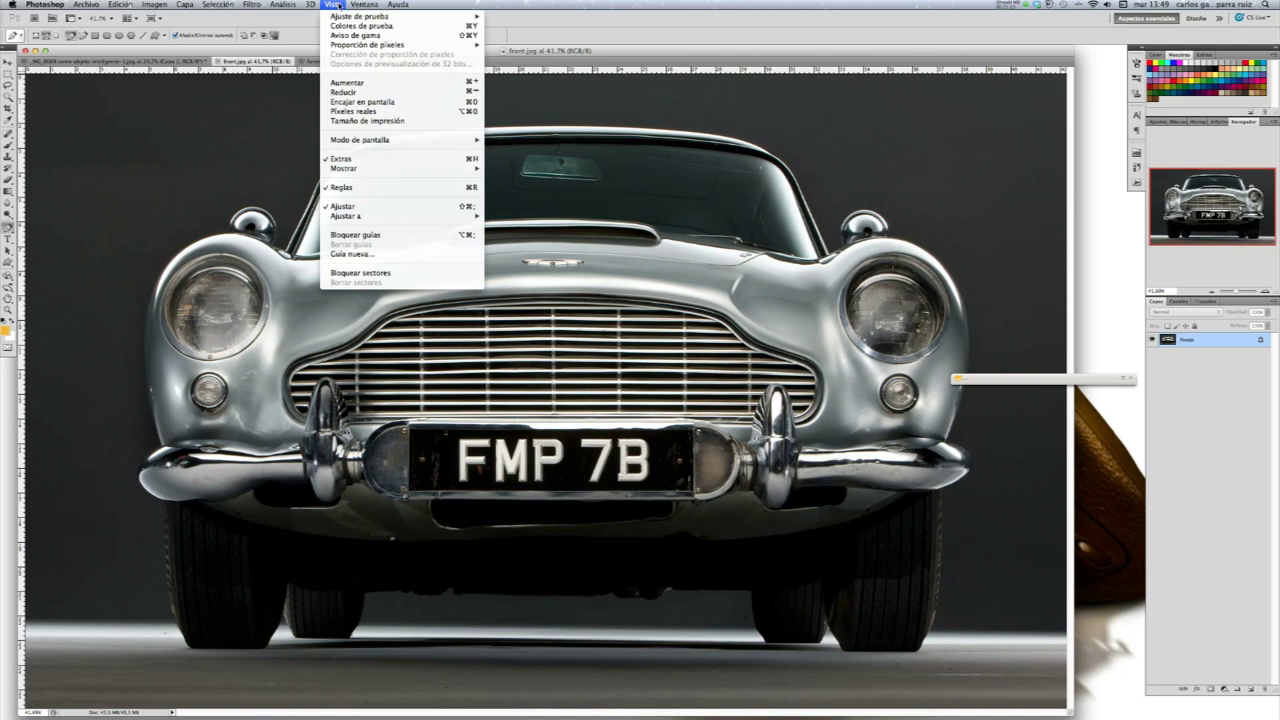
click(372, 112)
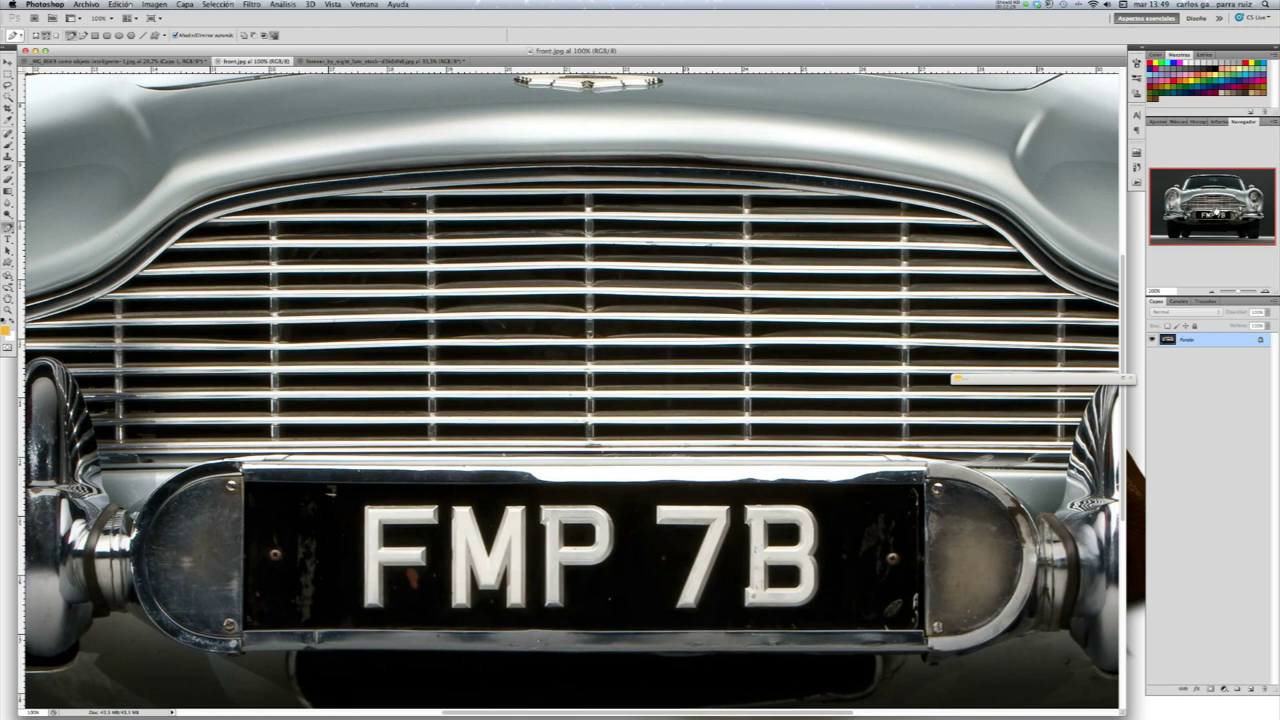
Continue the pen path around the car's right bumper, tyres and floor strip
drag(1224, 214, 1253, 233)
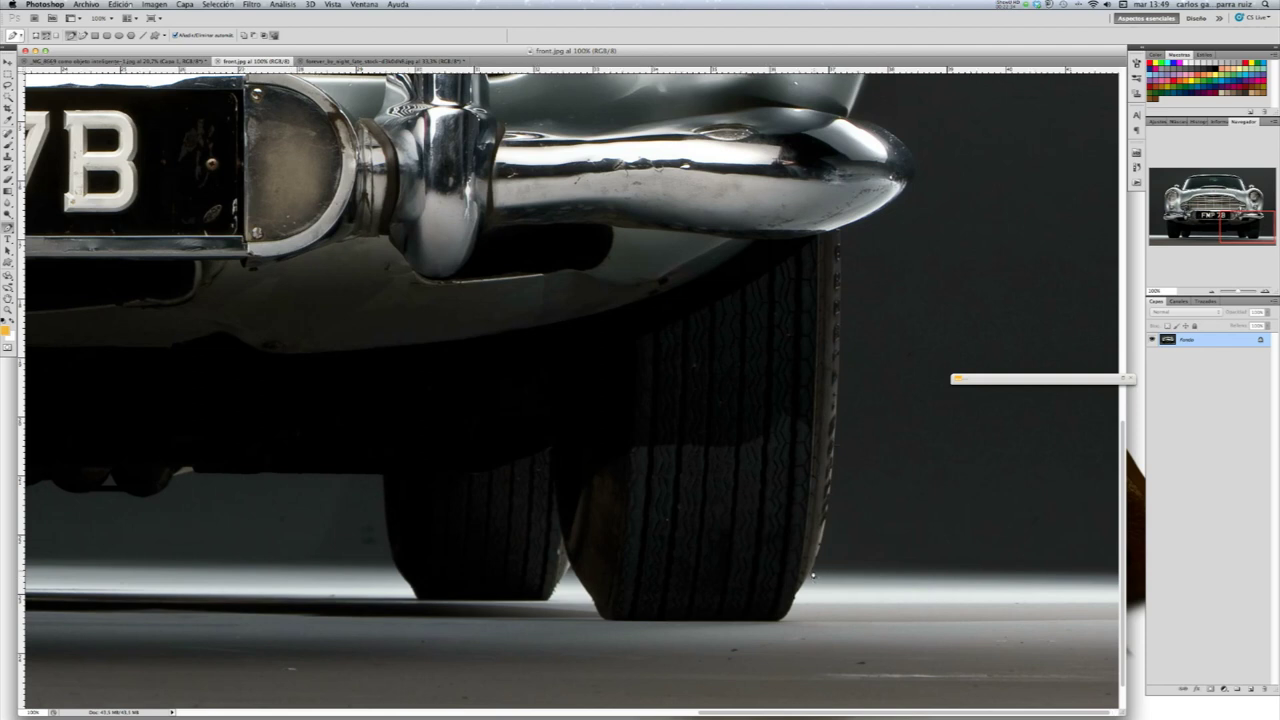
click(808, 578)
scroll(570, 390, up, 5)
scroll(570, 390, up, 3)
scroll(570, 390, up, 3)
scroll(570, 390, up, 3)
scroll(570, 390, left, 2)
scroll(570, 390, left, 5)
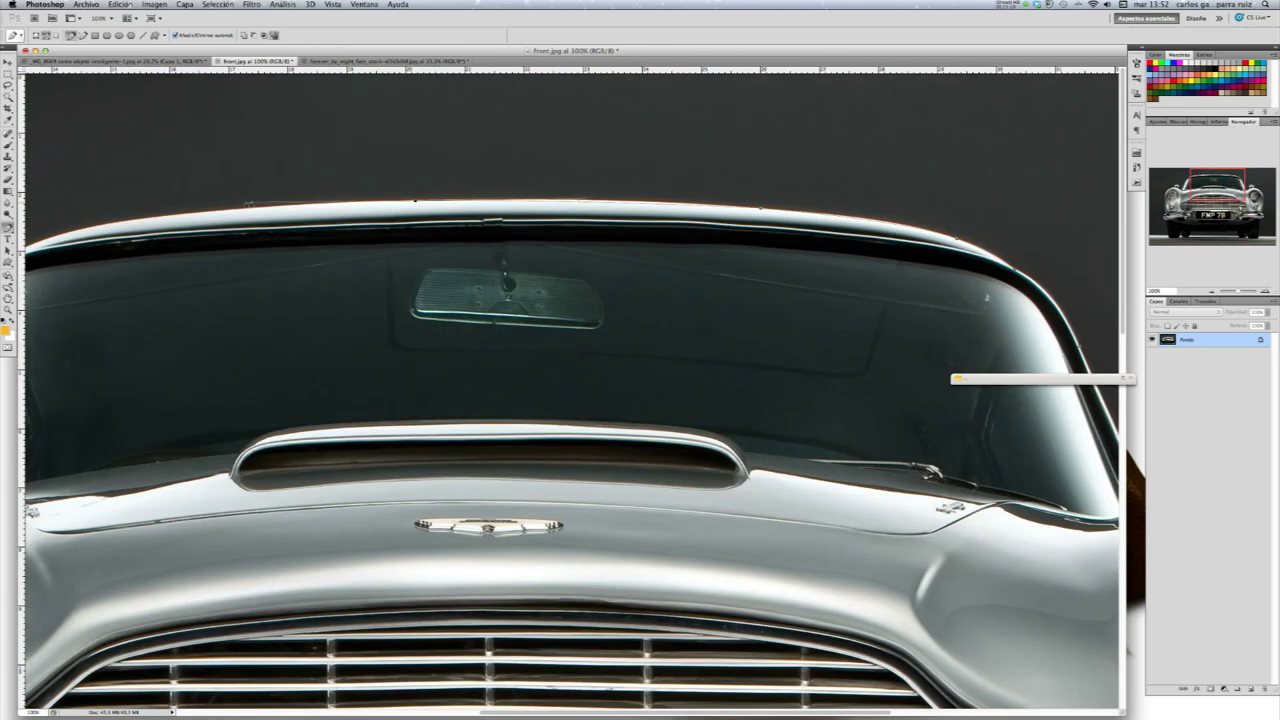
scroll(570, 390, left, 3)
scroll(570, 390, down, 5)
scroll(570, 390, left, 3)
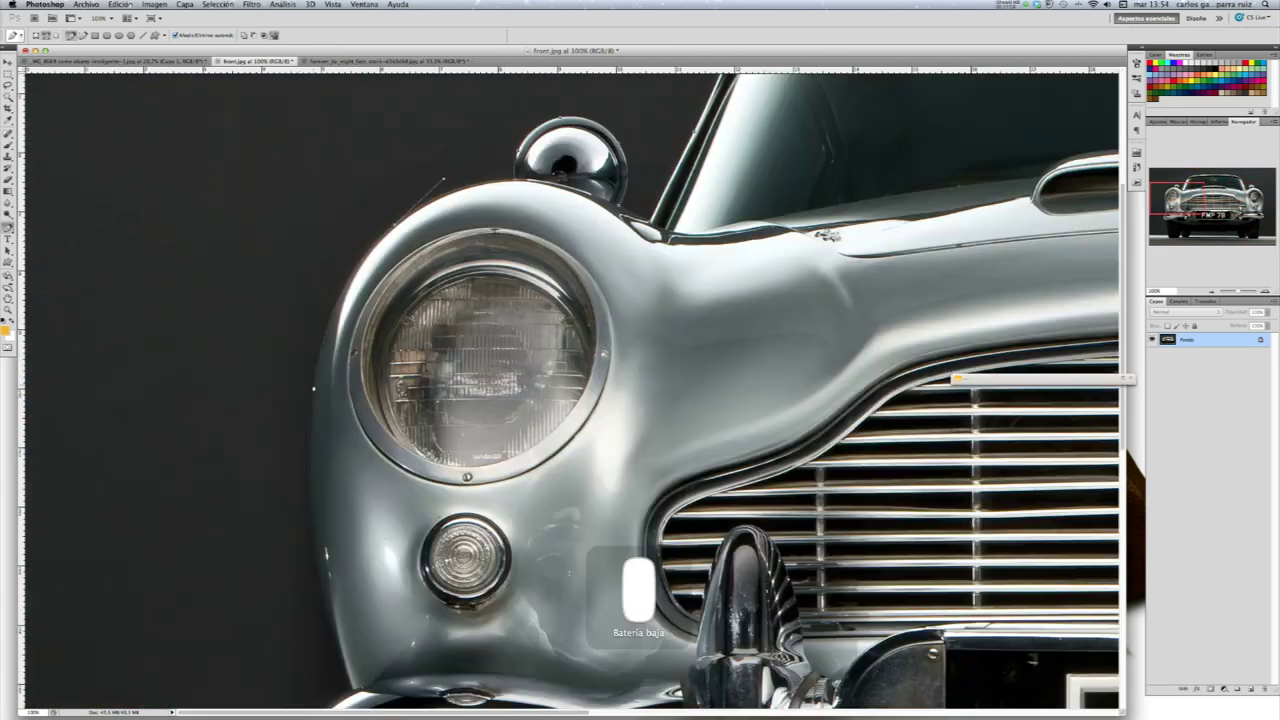
scroll(570, 390, down, 4)
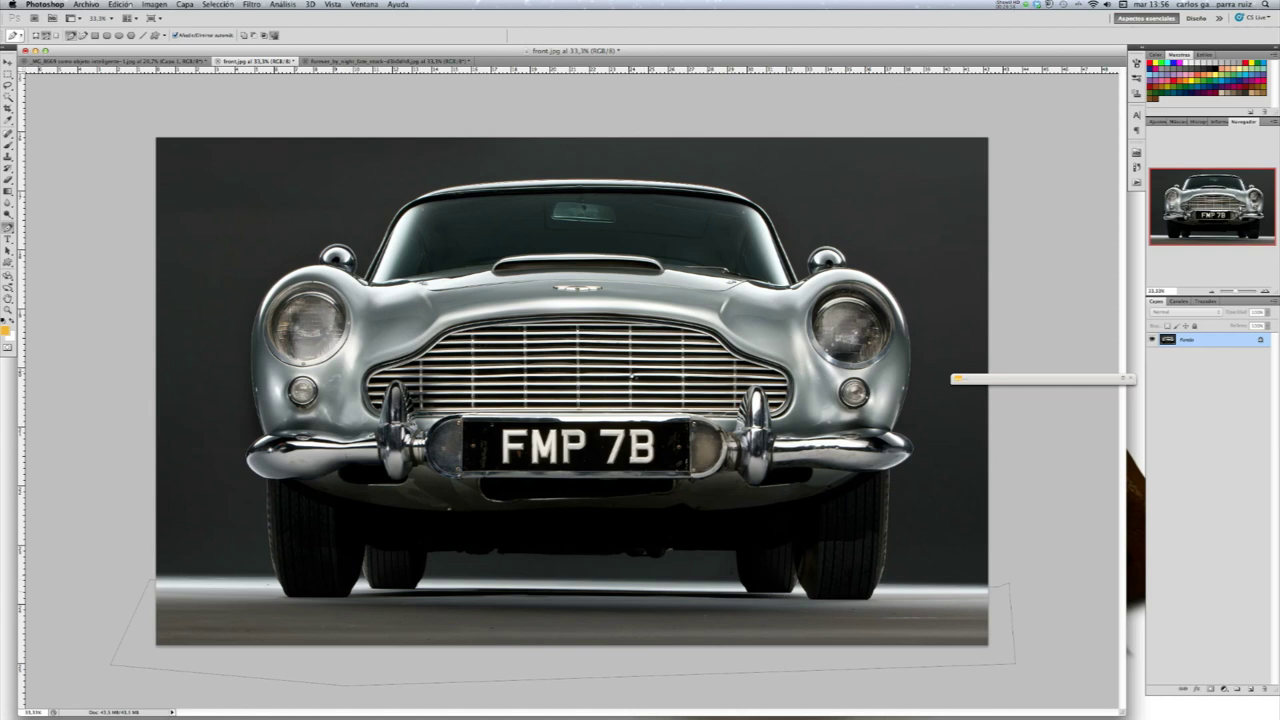
Turn the car outline into a selection, paste it onto its own layer, and hide Fondo
right_click(631, 372)
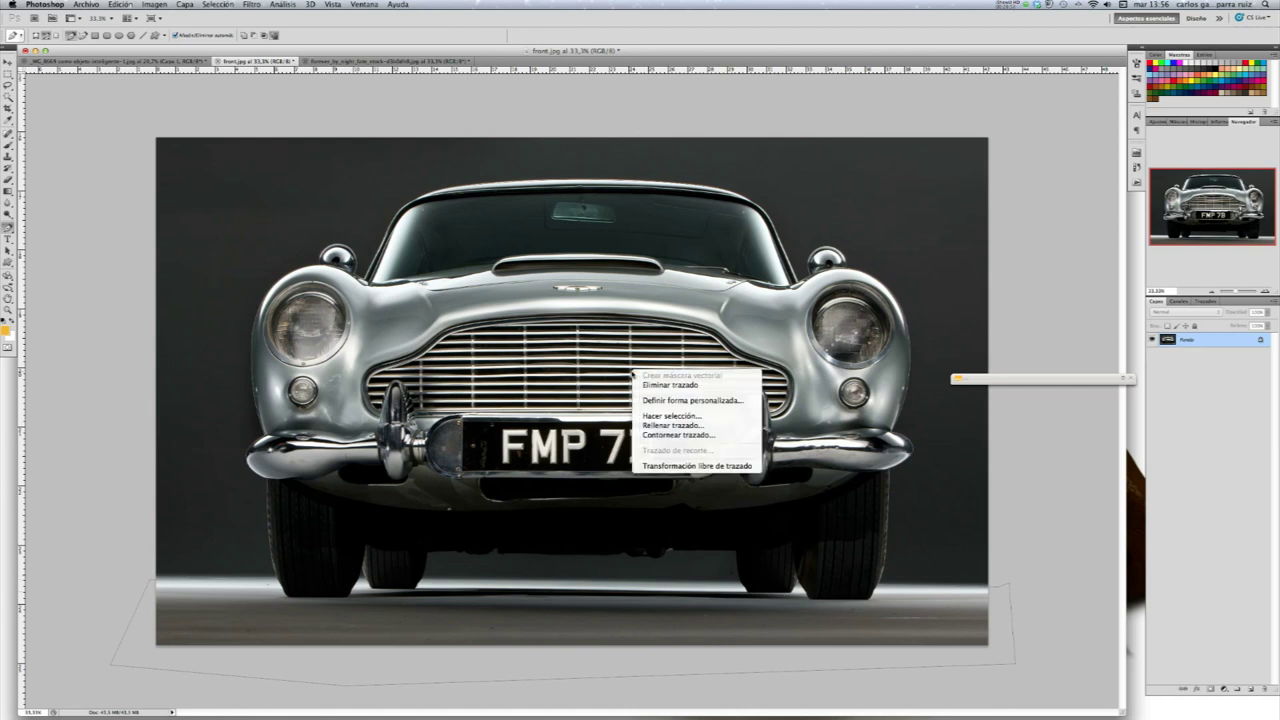
click(671, 414)
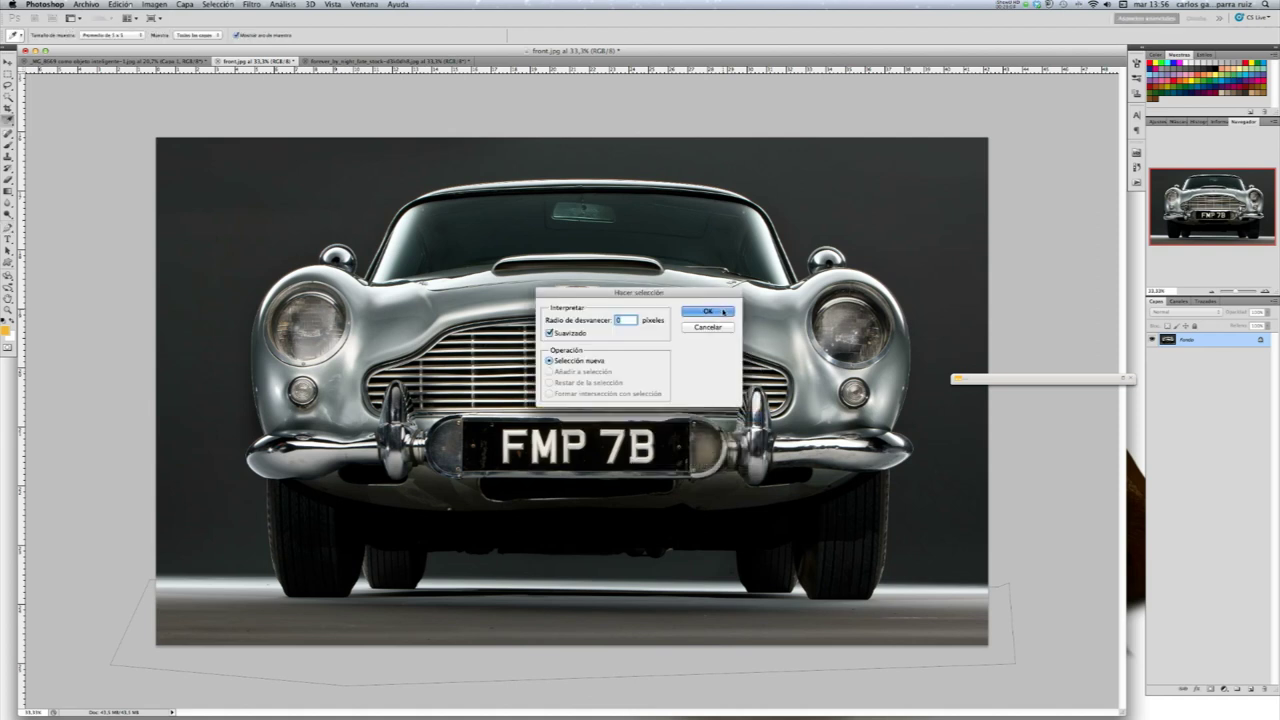
click(723, 312)
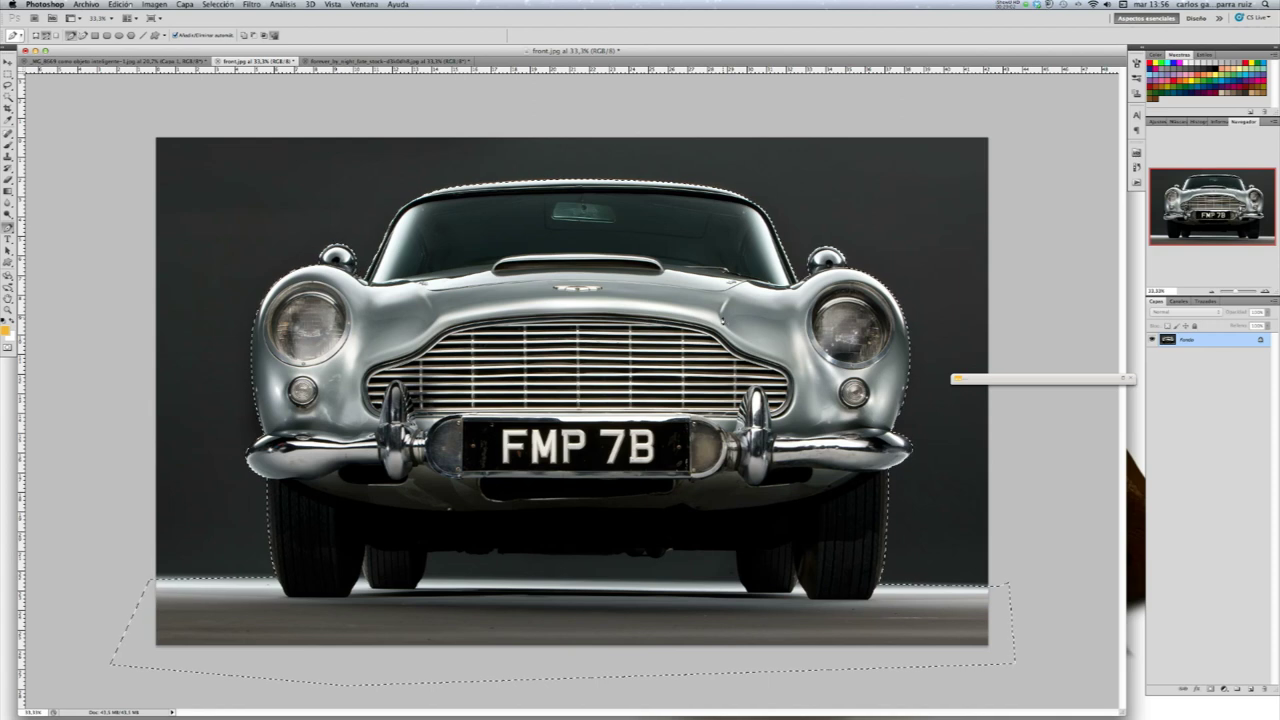
key(super+c)
key(super+v)
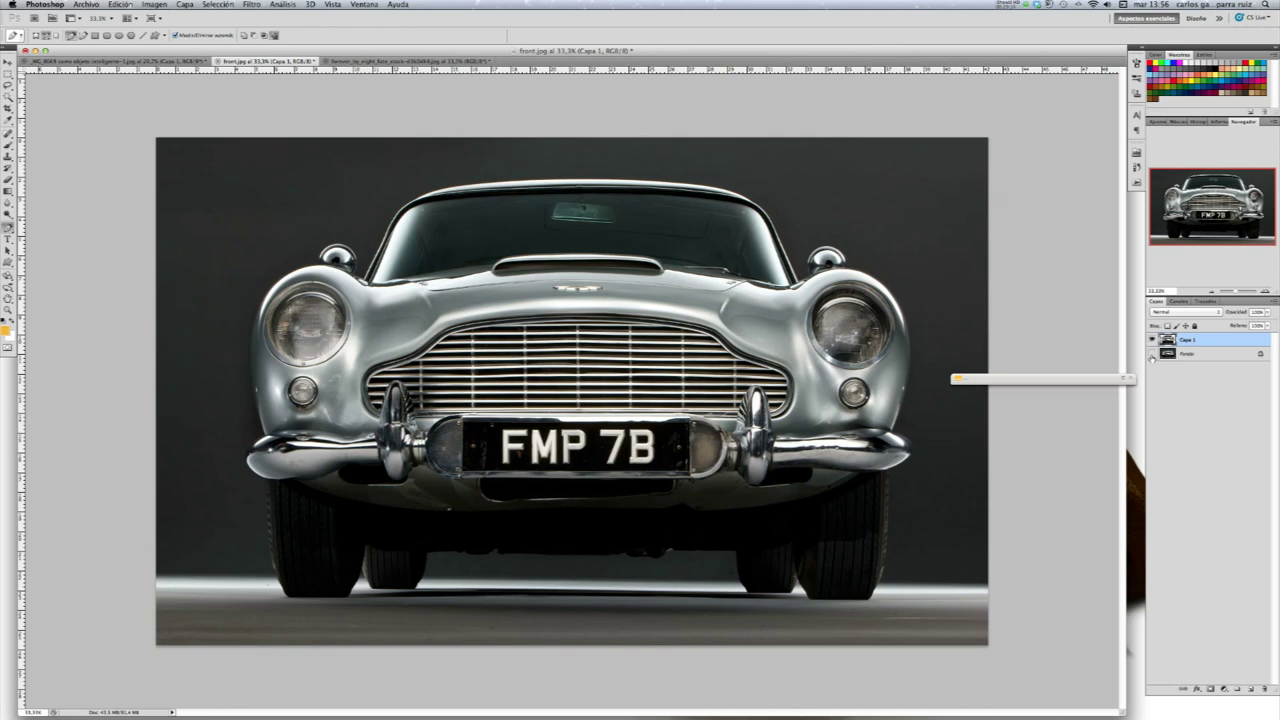
click(1152, 355)
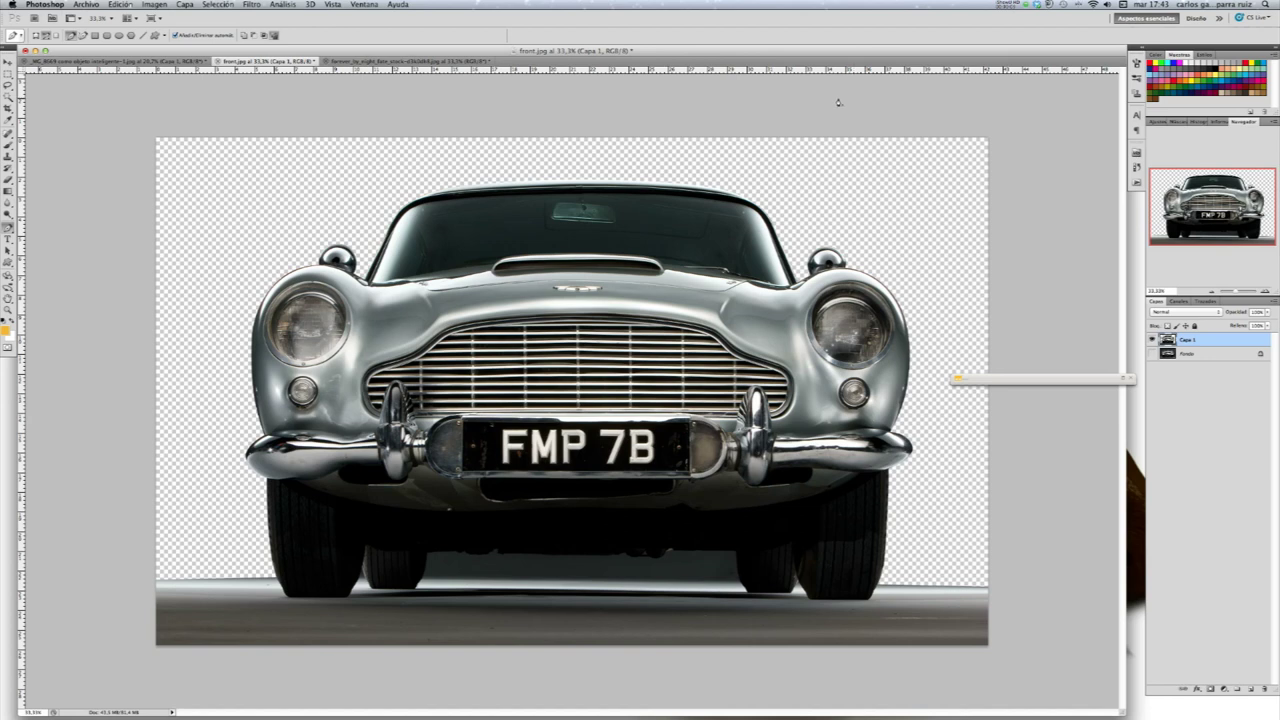
Switch to the road photo and duplicate Fondo as 'Fondo copia'
click(466, 63)
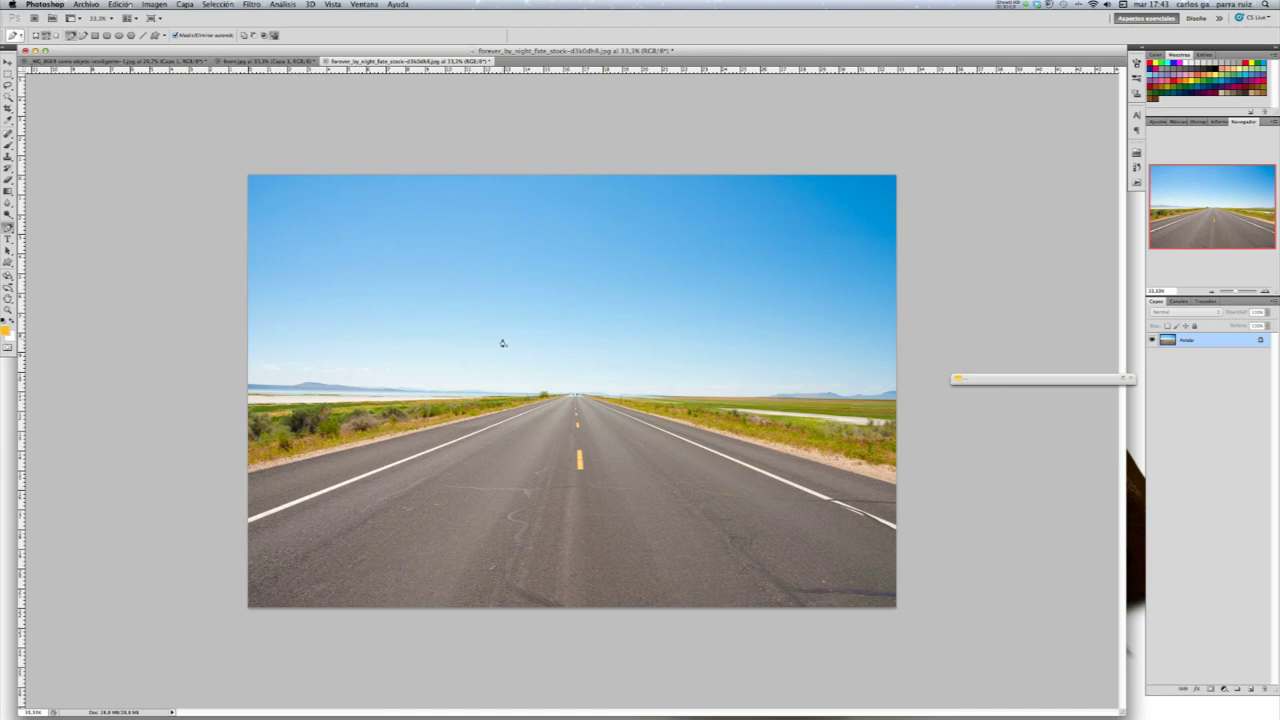
drag(1224, 343, 1250, 690)
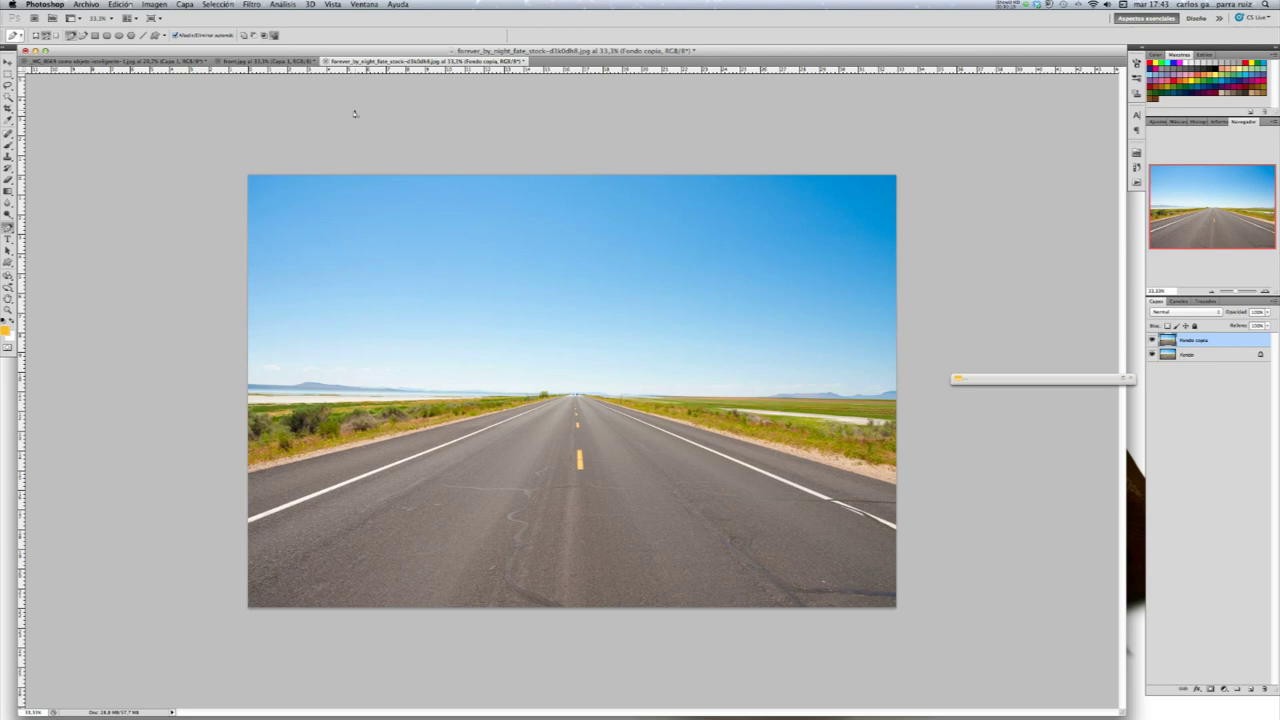
Distort 'Fondo copia' by lowering its top edge and spreading its bottom corners outward
click(122, 4)
mouse_move(185, 225)
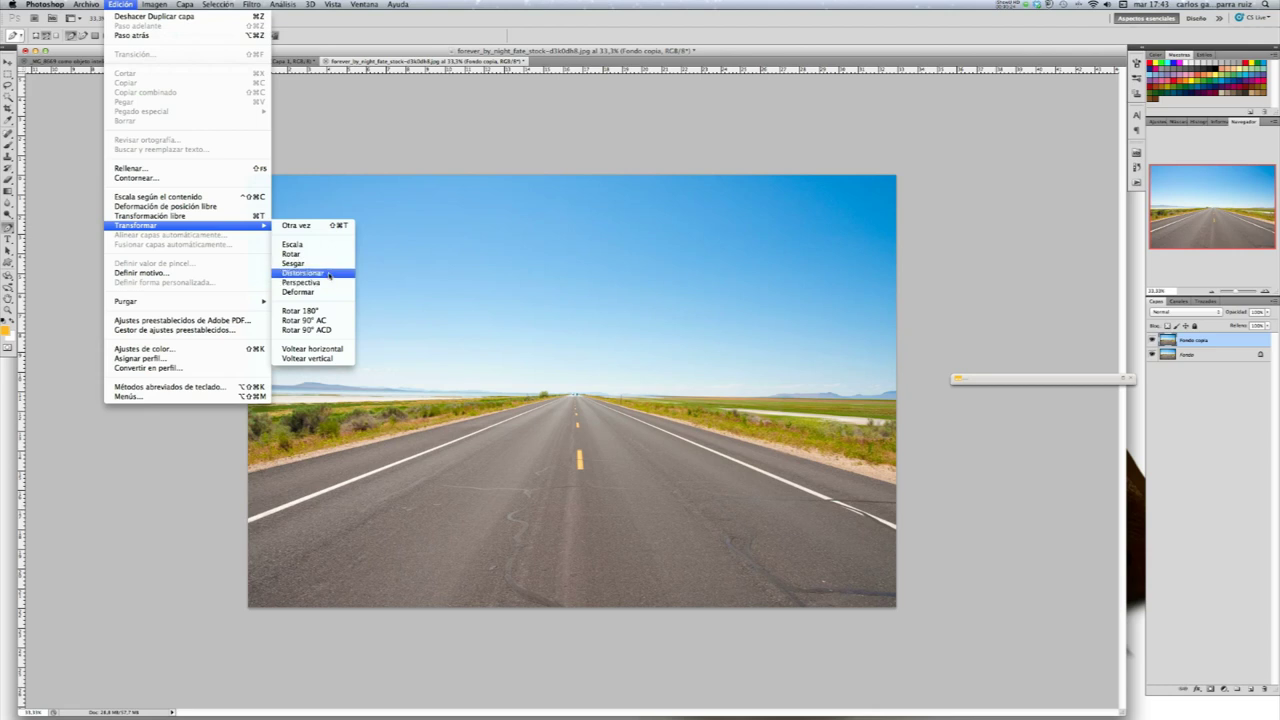
click(329, 275)
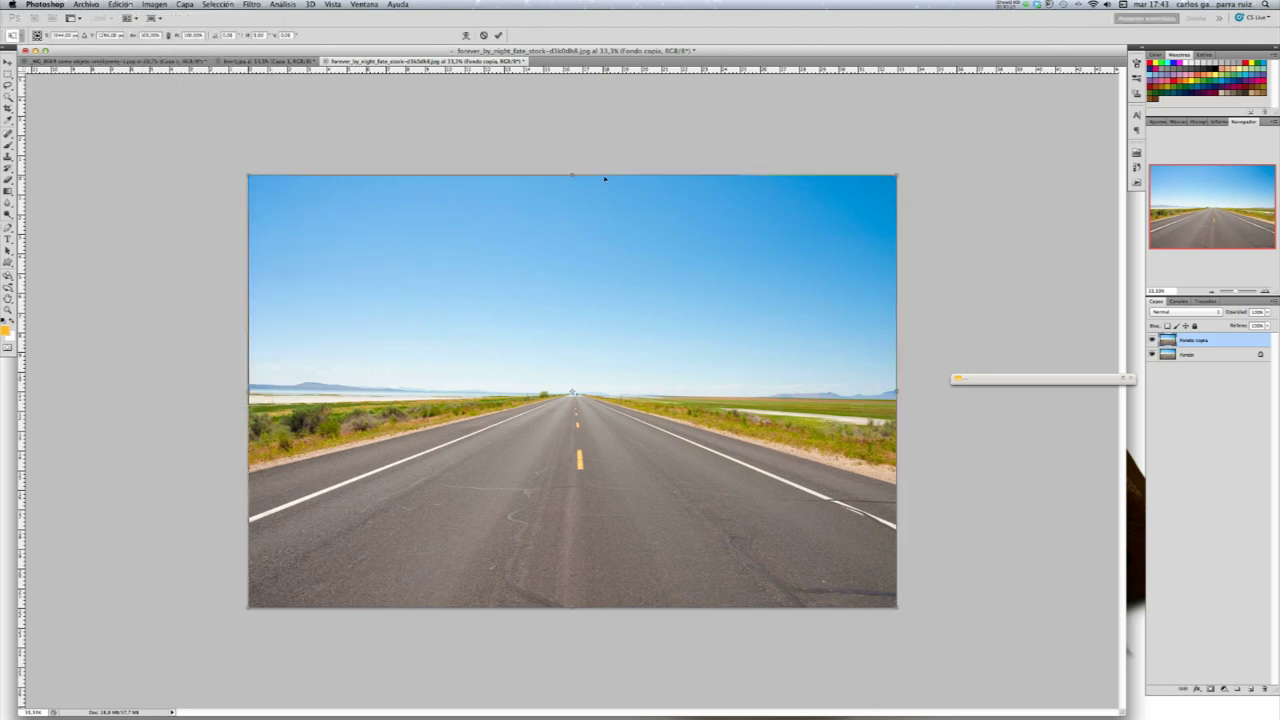
drag(573, 176, 572, 267)
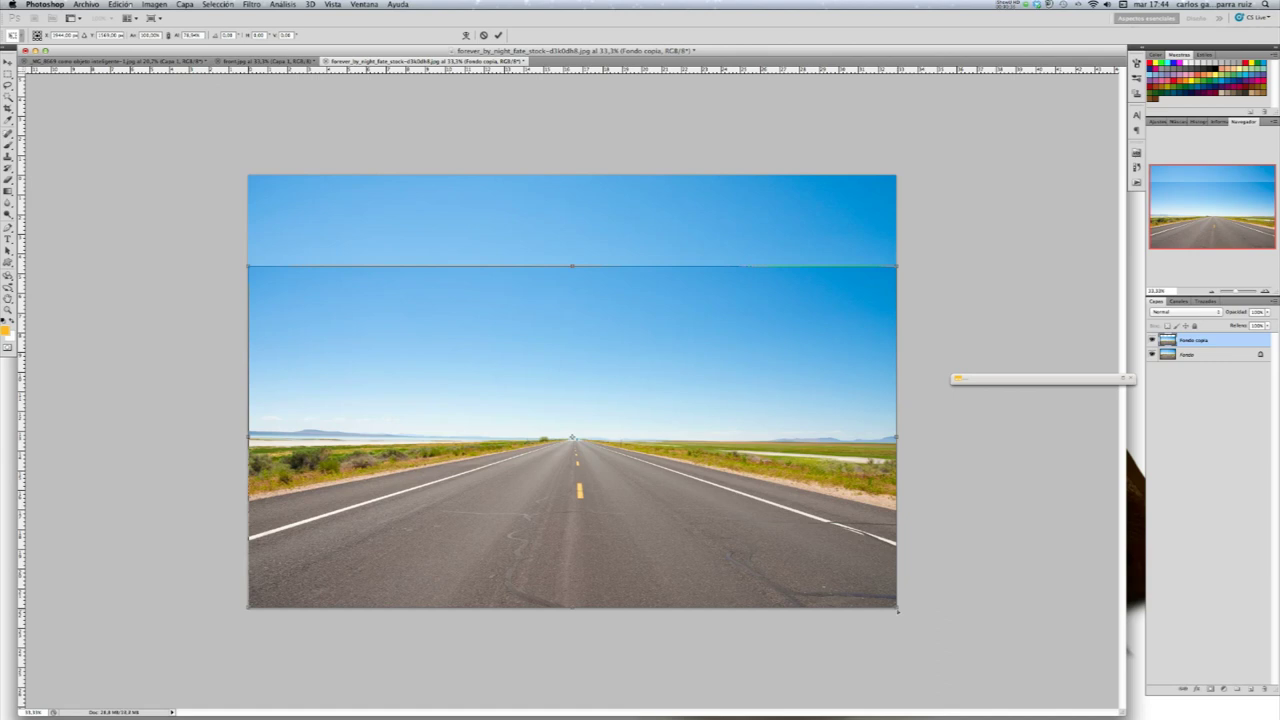
drag(897, 609, 981, 610)
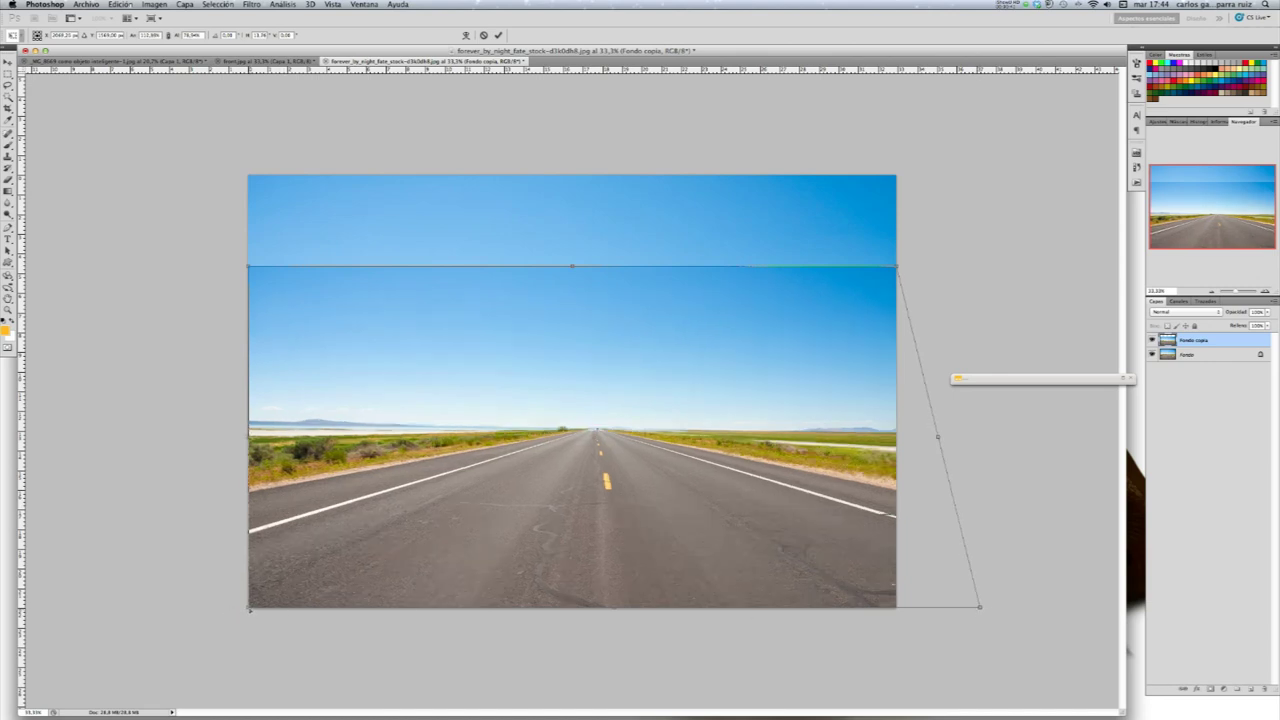
drag(248, 609, 112, 612)
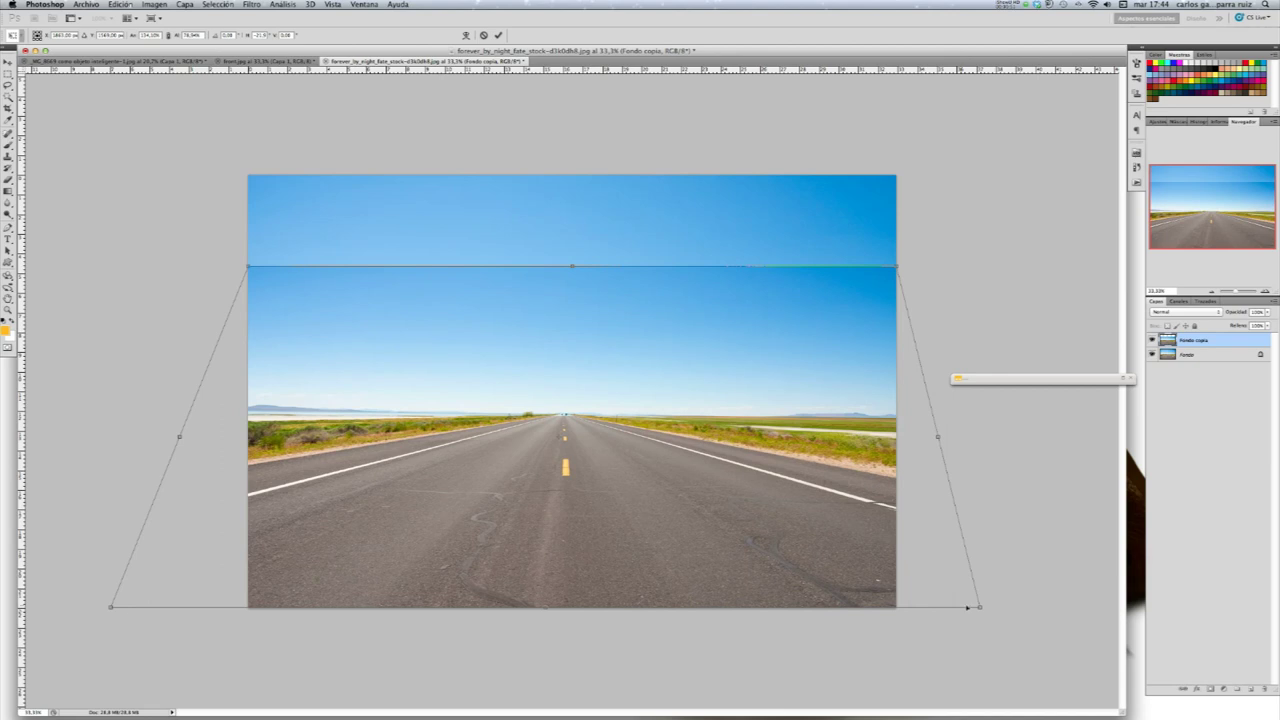
drag(980, 607, 1025, 609)
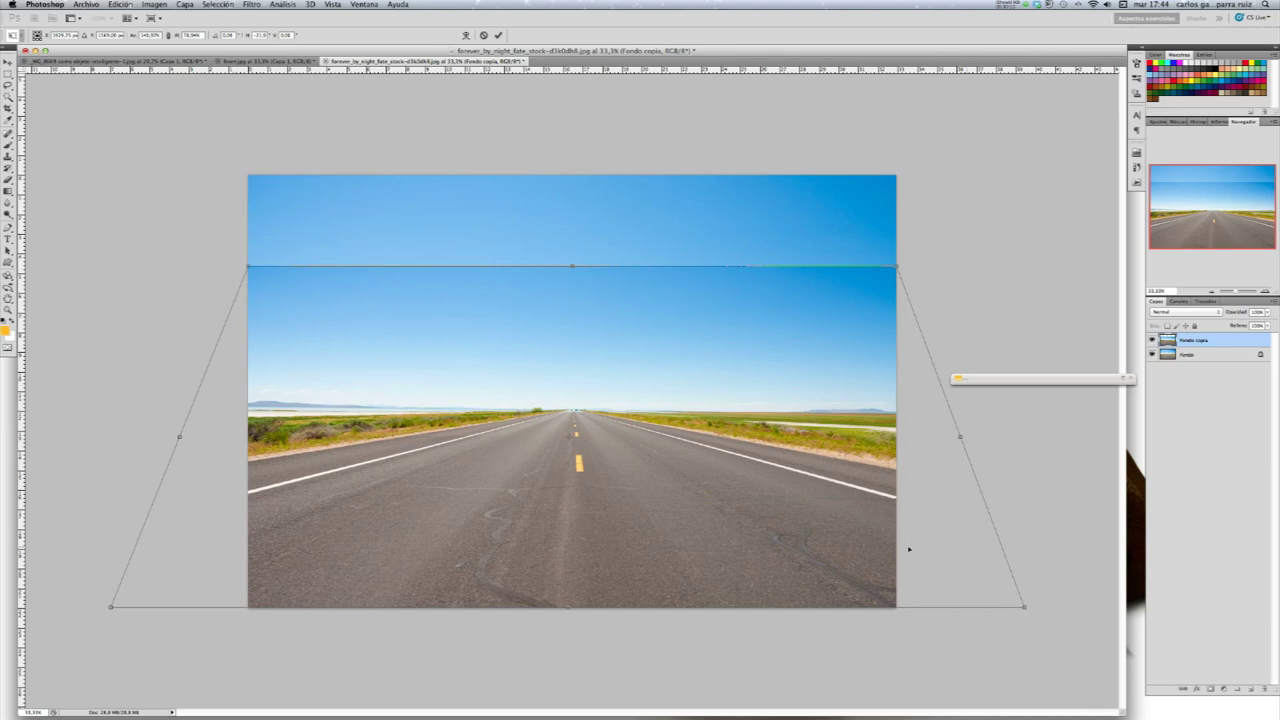
mouse_move(572, 267)
mouse_down()
mouse_move(571, 358)
mouse_move(571, 345)
mouse_up()
drag(1026, 606, 1052, 606)
drag(111, 606, 59, 608)
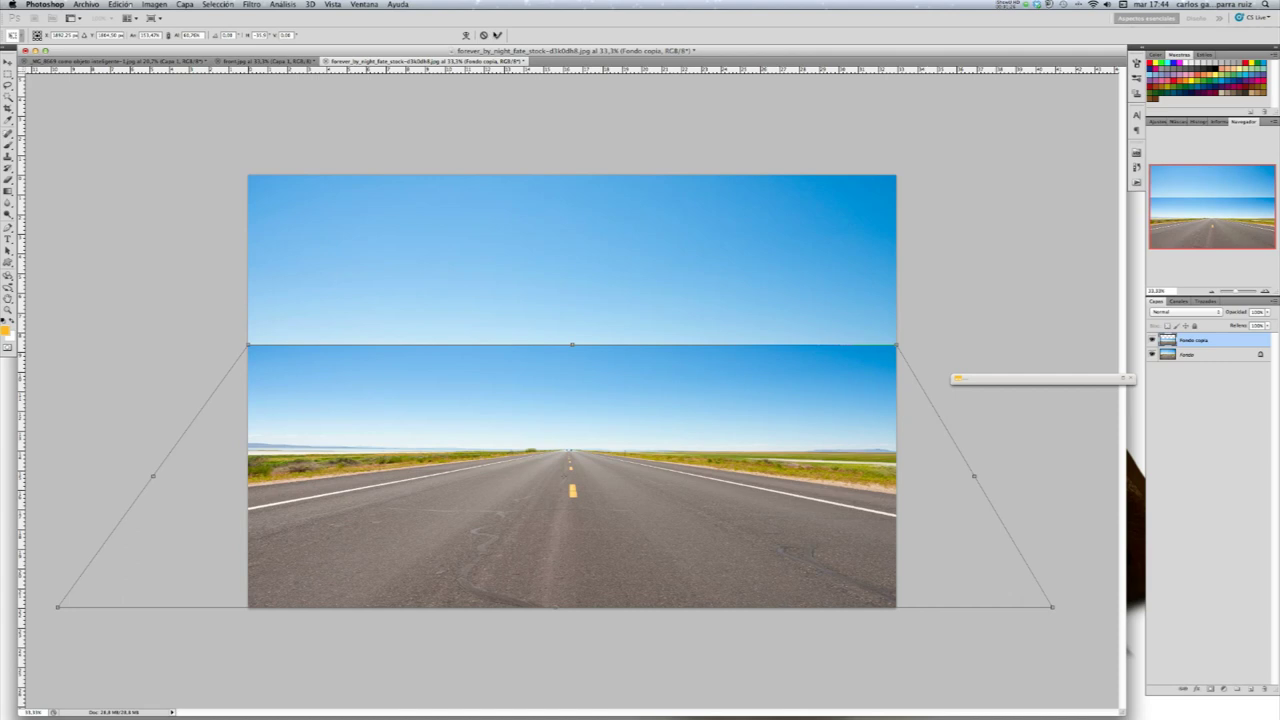
click(497, 35)
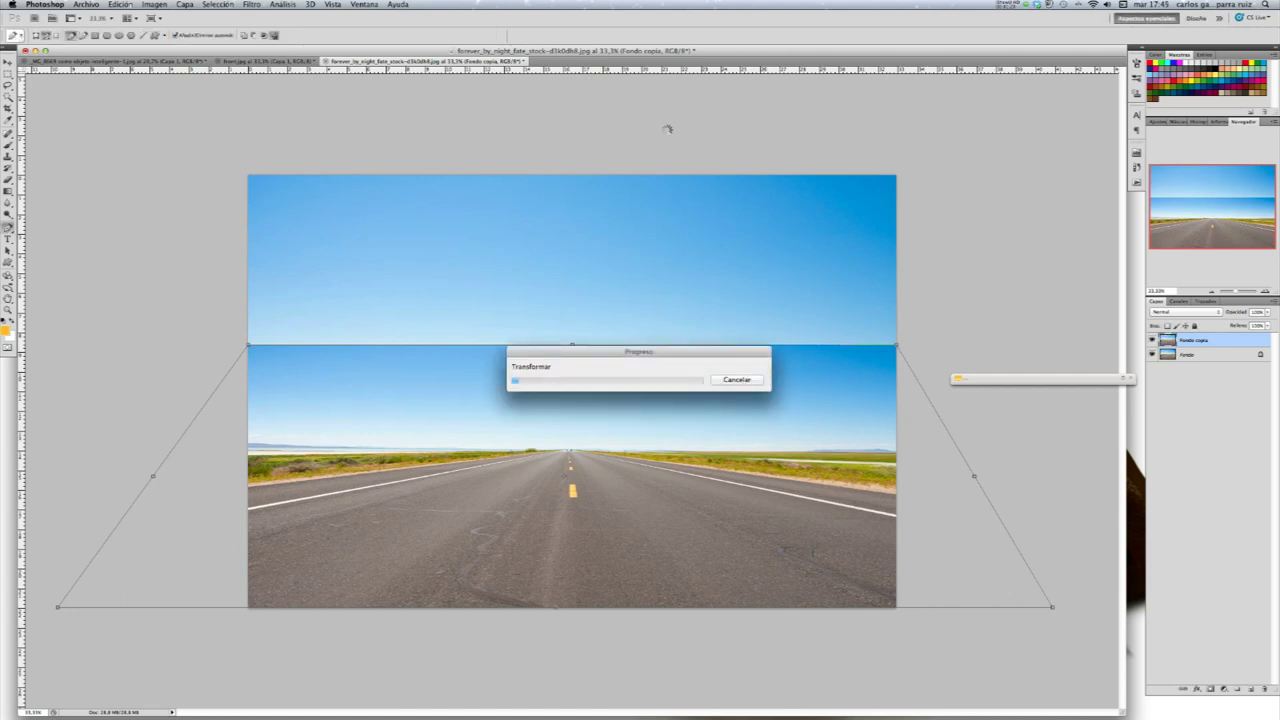
Hide the Fondo layer and delete the sky above the horizon from the road copy
click(1152, 355)
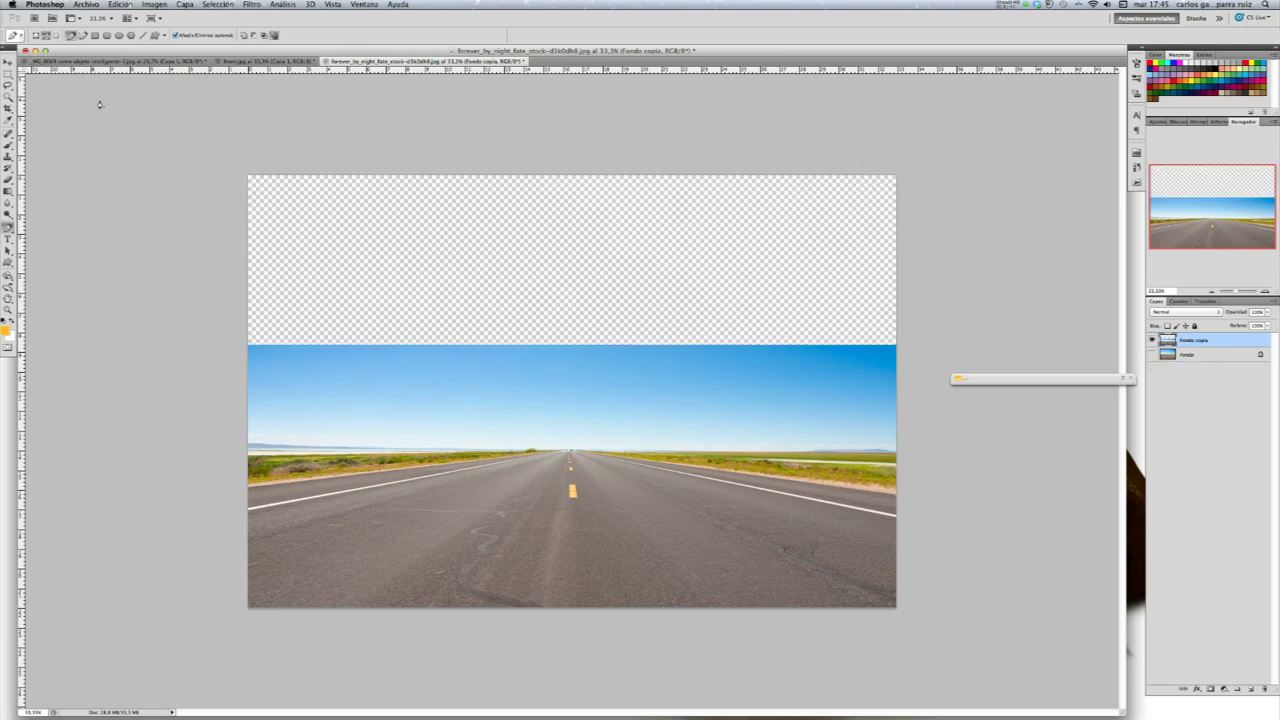
click(8, 76)
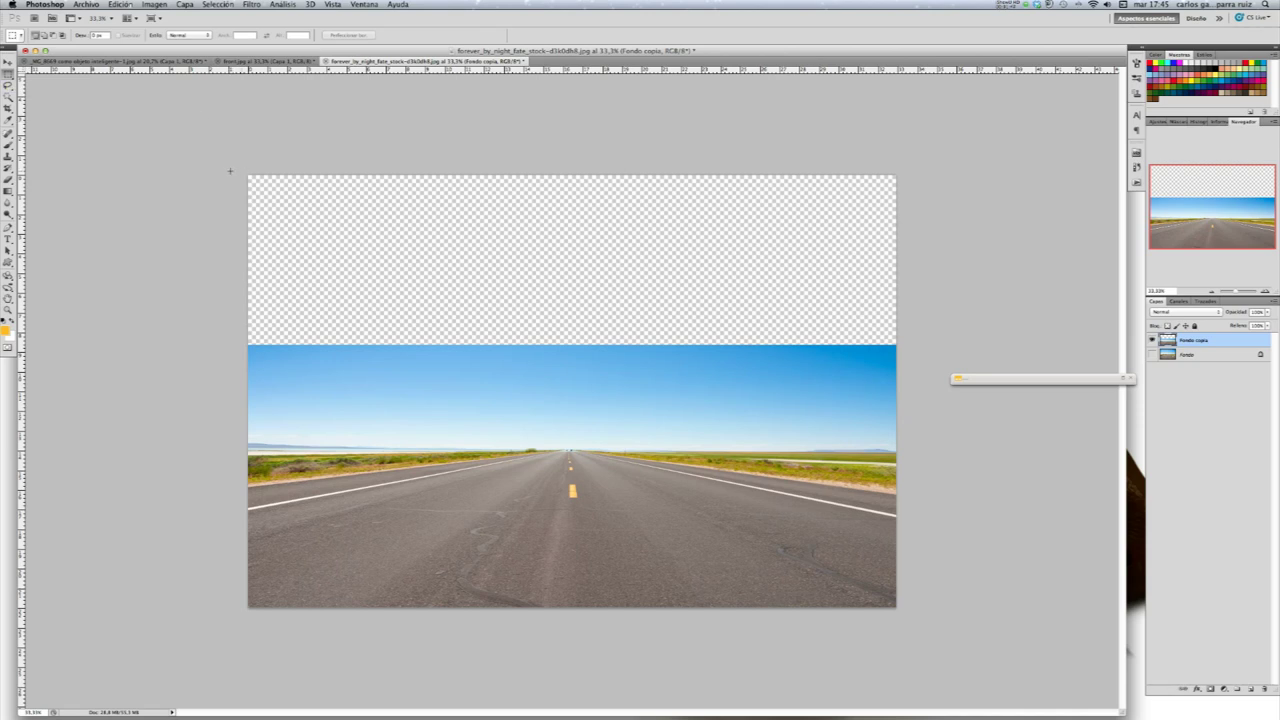
drag(505, 296, 912, 450)
key(Delete)
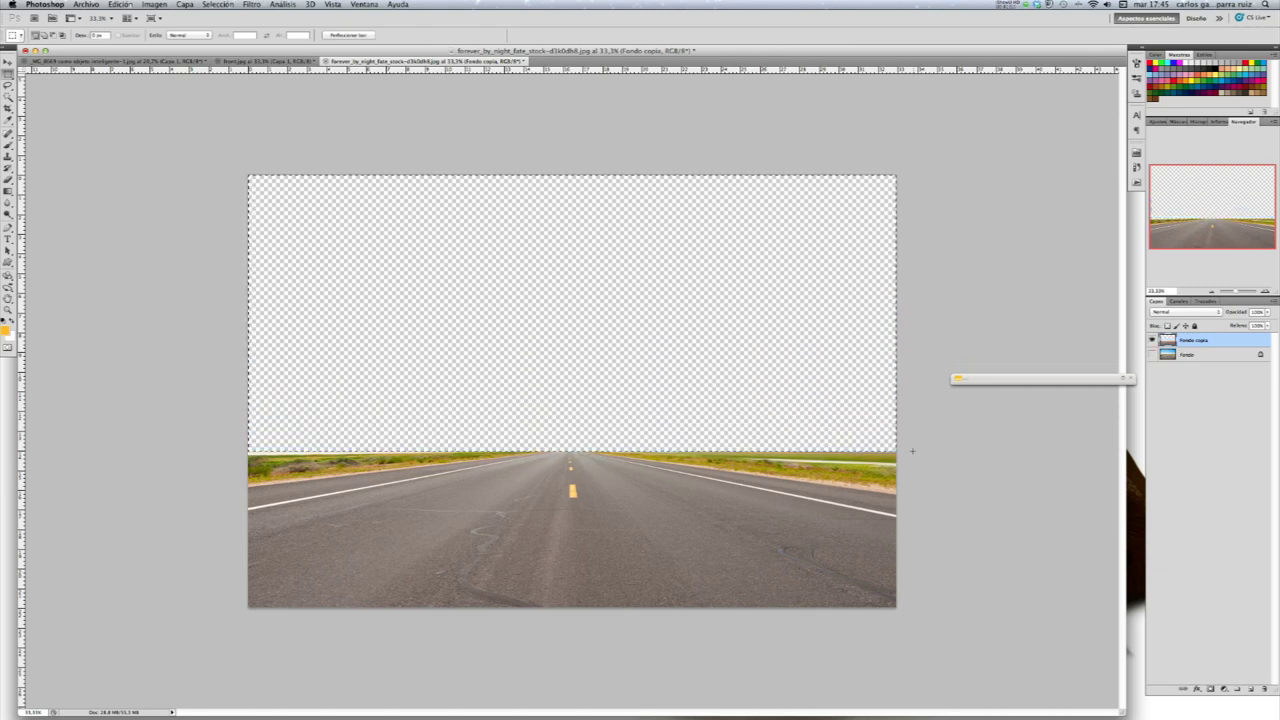
key(ctrl+d)
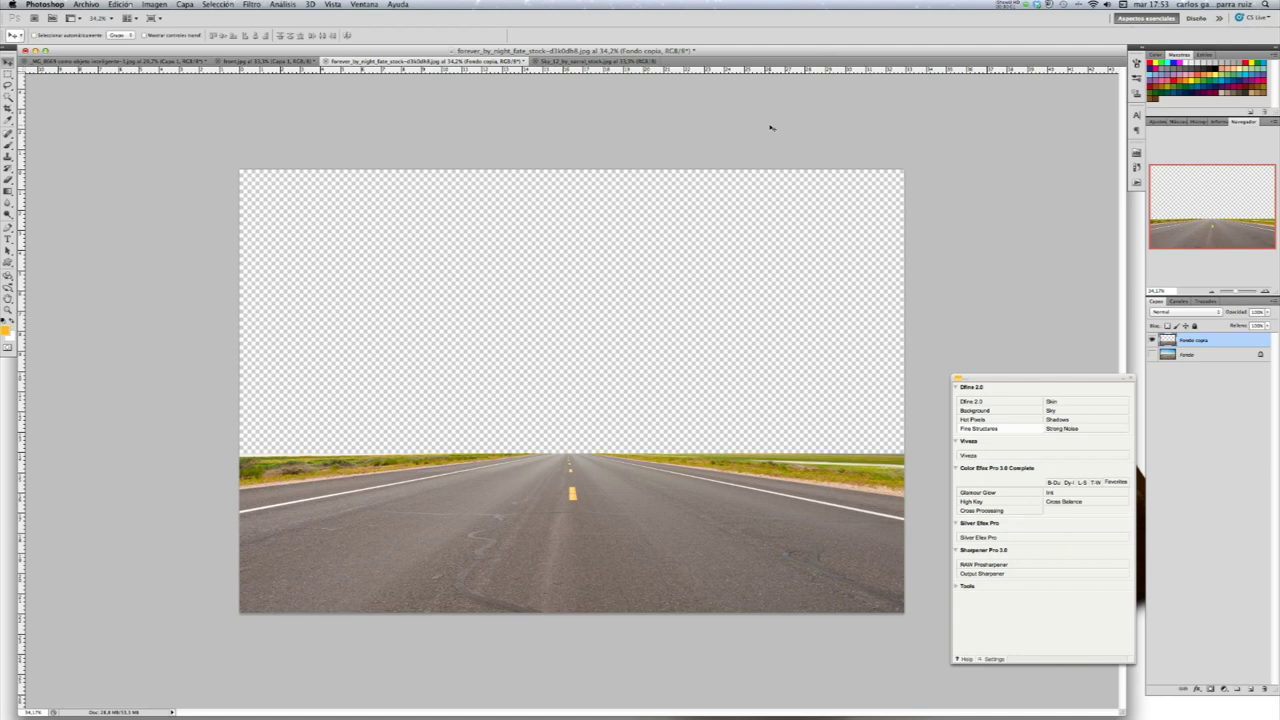
Paste the Sky_12 storm cloud photo into the road document as layer Capa 1
click(607, 62)
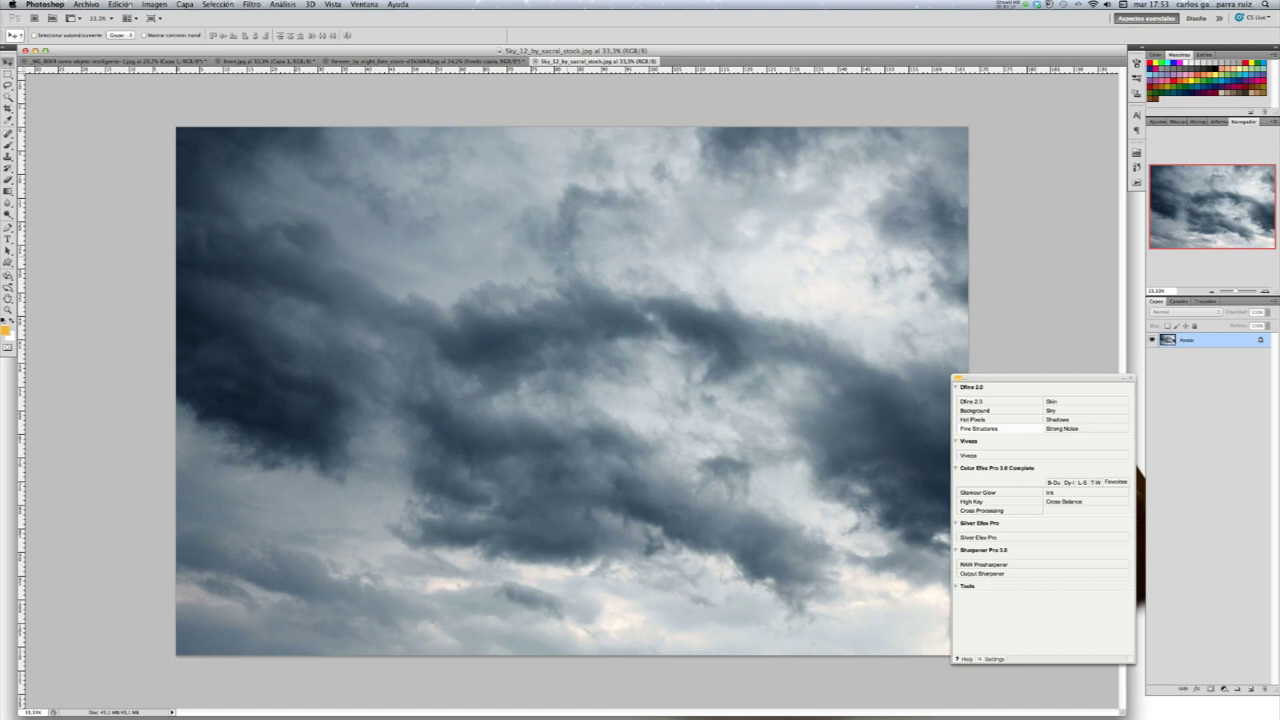
drag(517, 149, 430, 100)
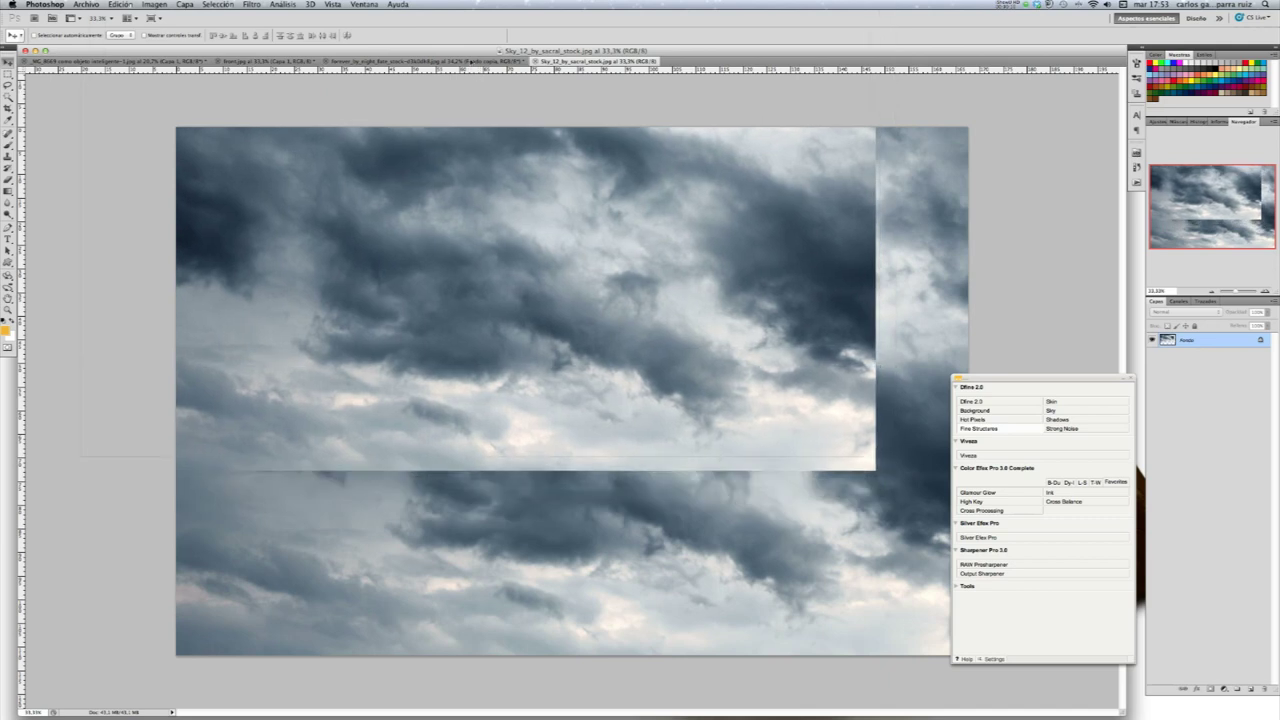
click(470, 62)
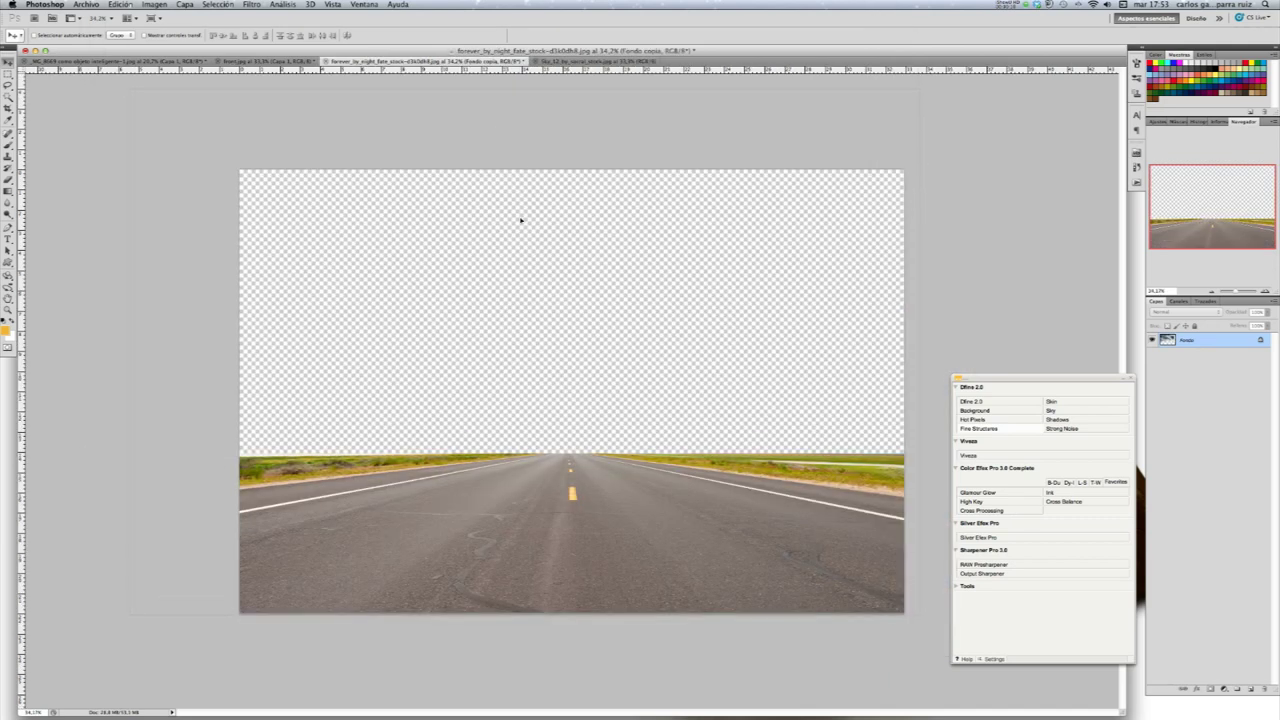
key(ctrl+v)
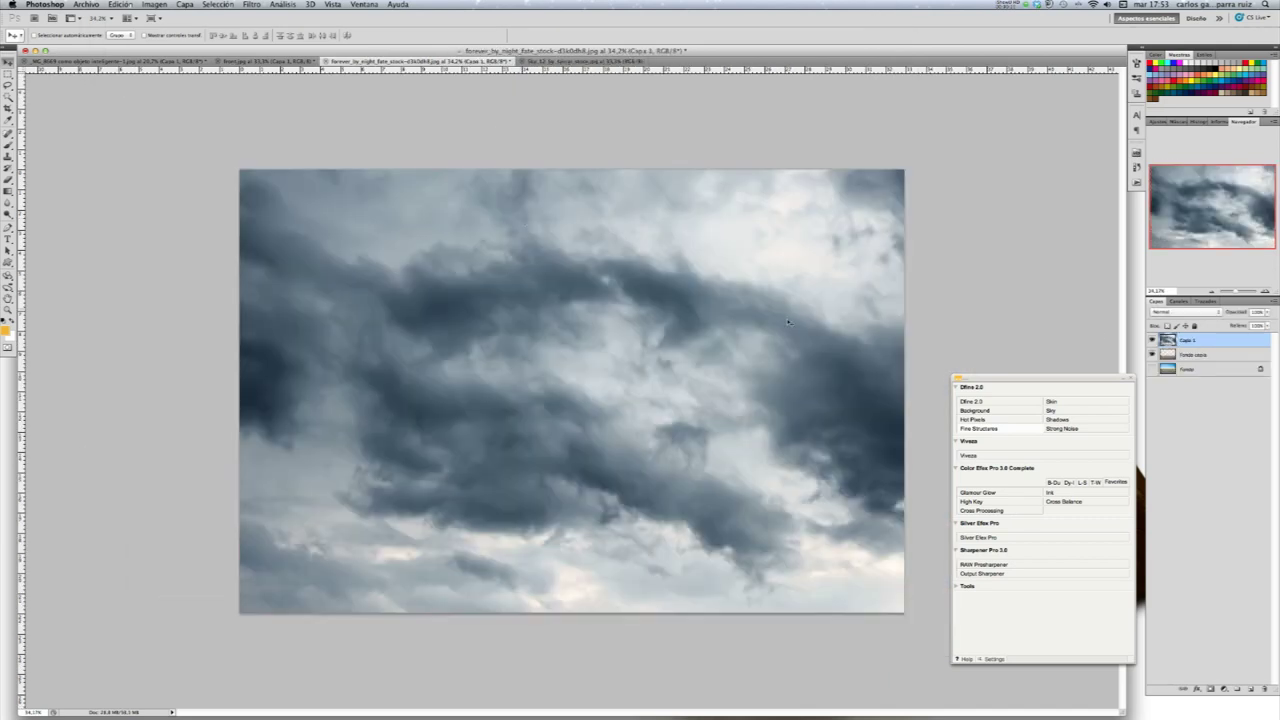
Rename Capa 1 to Cielo and Fondo copia to Carretera, and move Cielo below Carretera
double_click(1187, 341)
key(BackSpace)
text(Cielo)
key(Return)
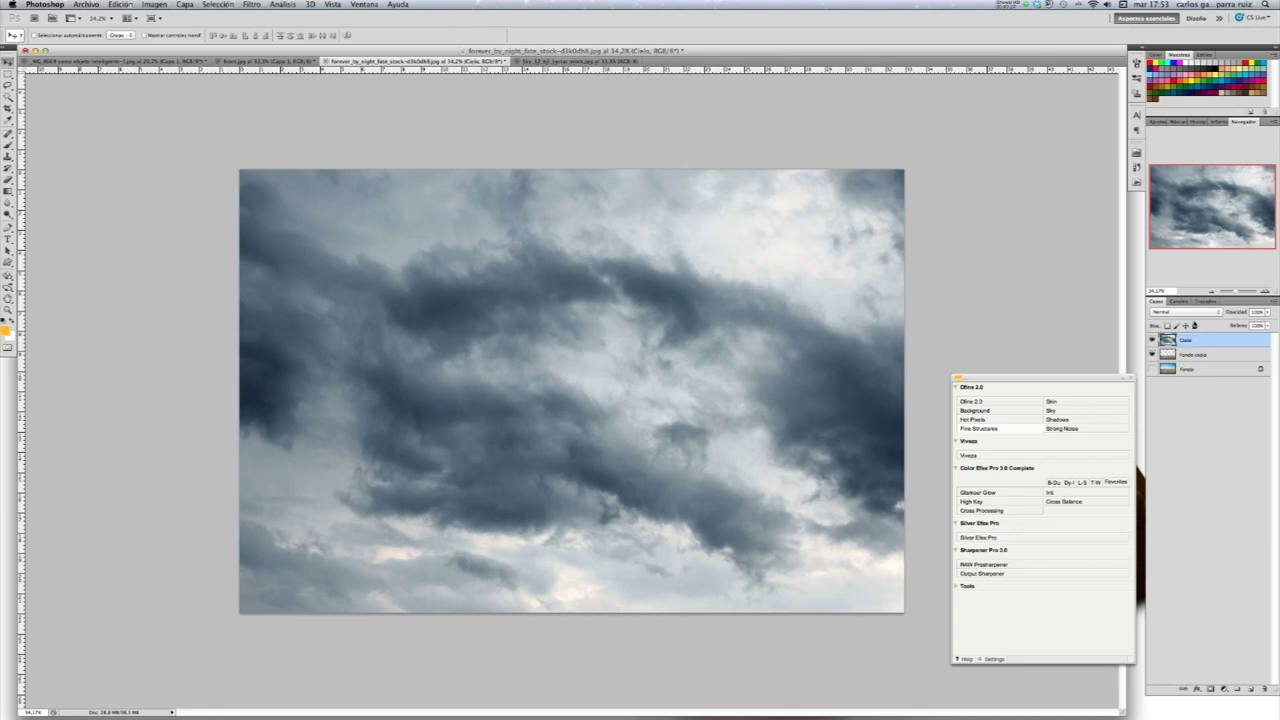
double_click(1196, 355)
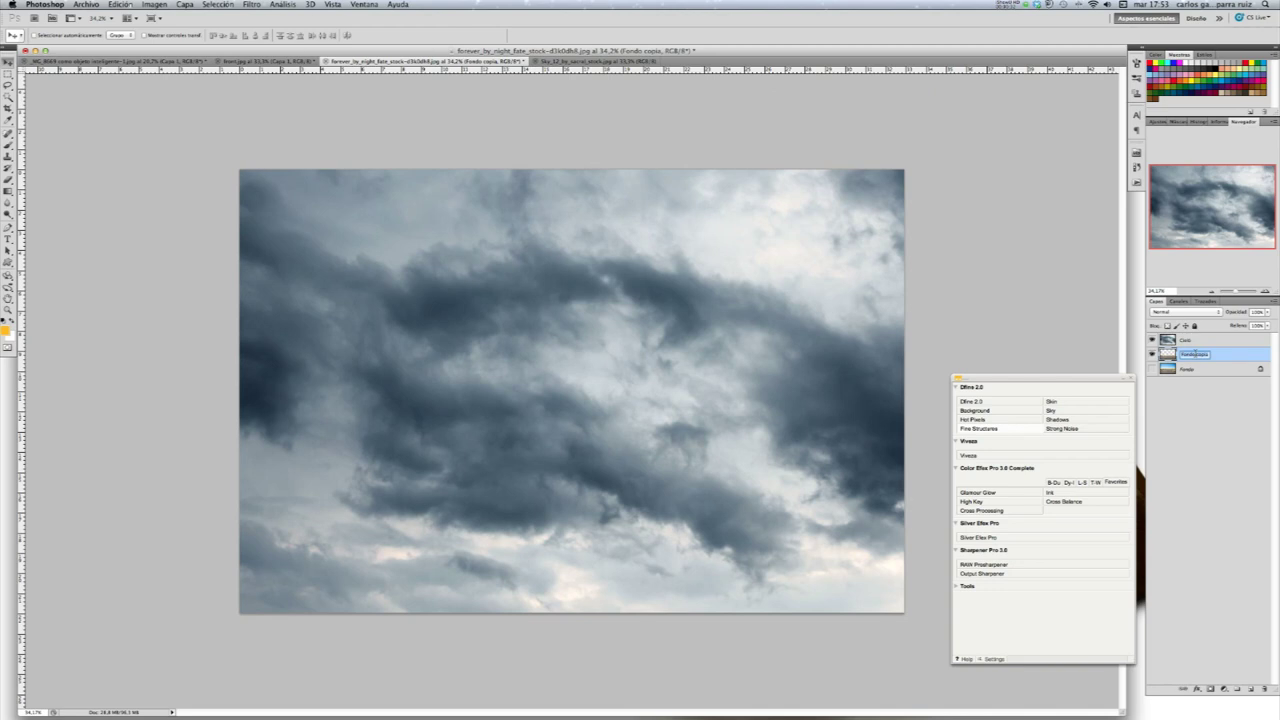
key(BackSpace)
text(Carretera)
key(Return)
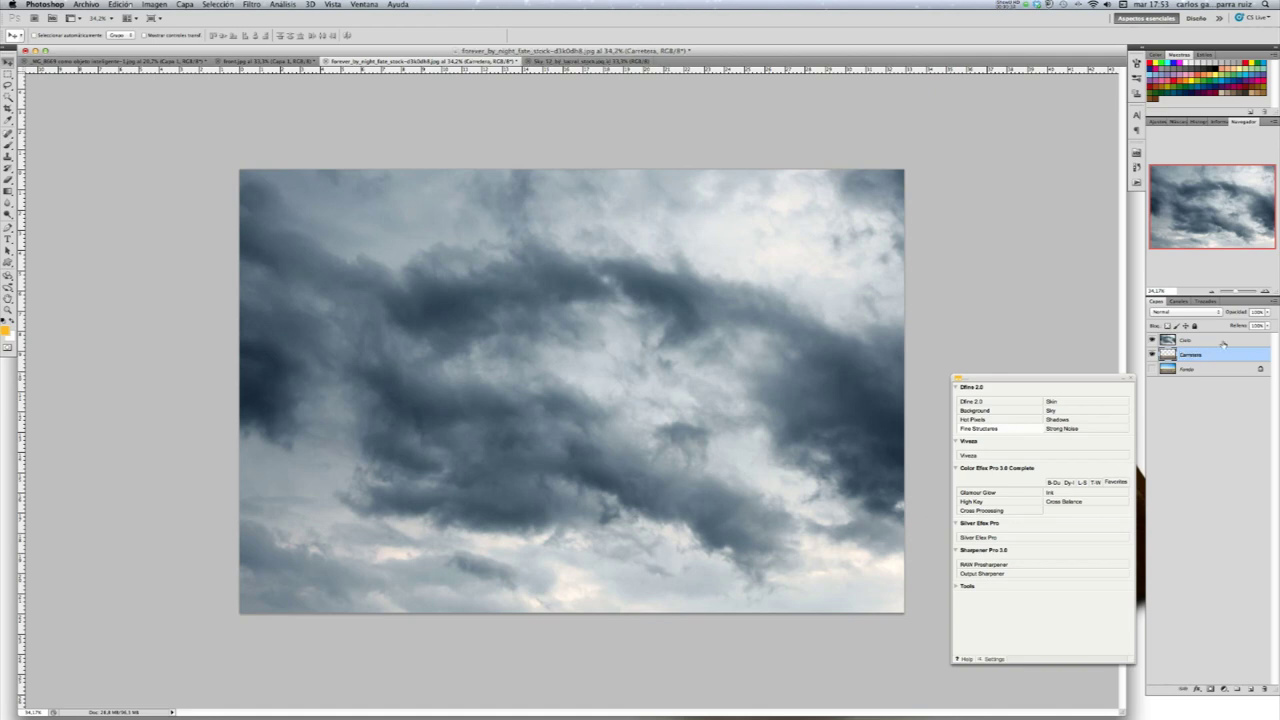
click(1218, 342)
drag(1218, 342, 1218, 362)
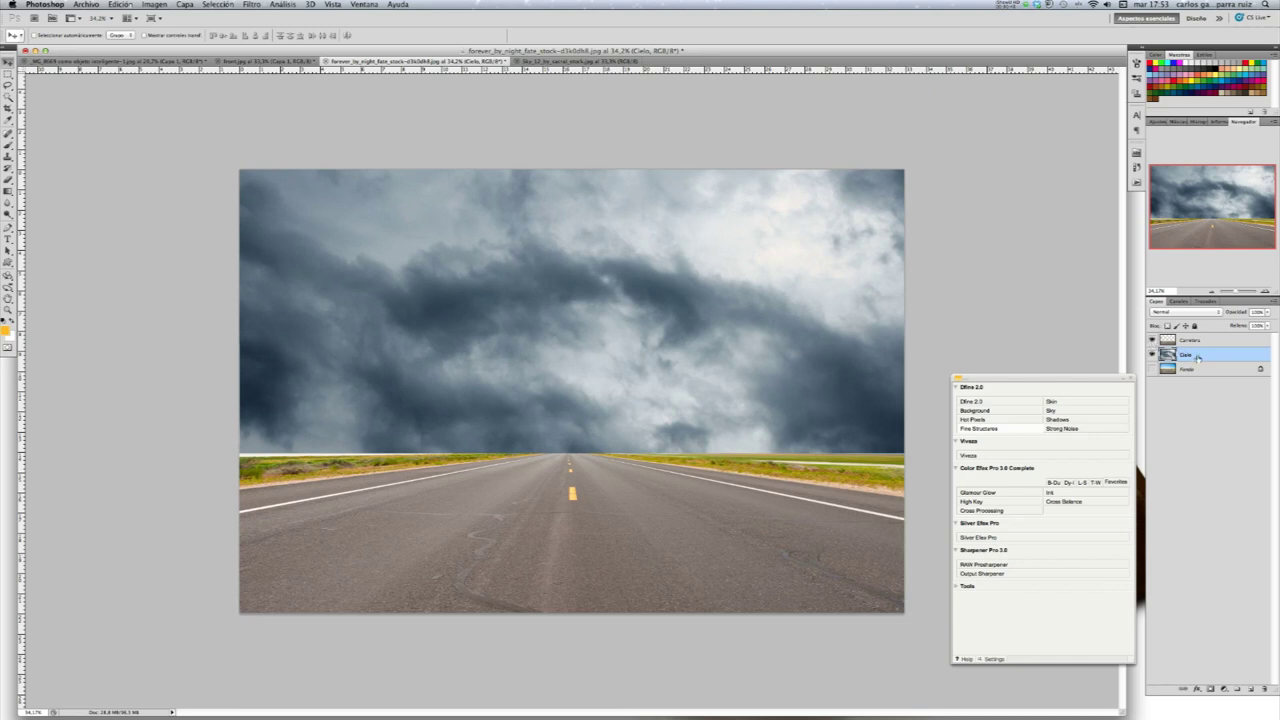
Move the Cielo storm sky up to meet the road's horizon, then hide it
mouse_move(560, 379)
mouse_down()
mouse_move(567, 202)
mouse_move(581, 210)
mouse_up()
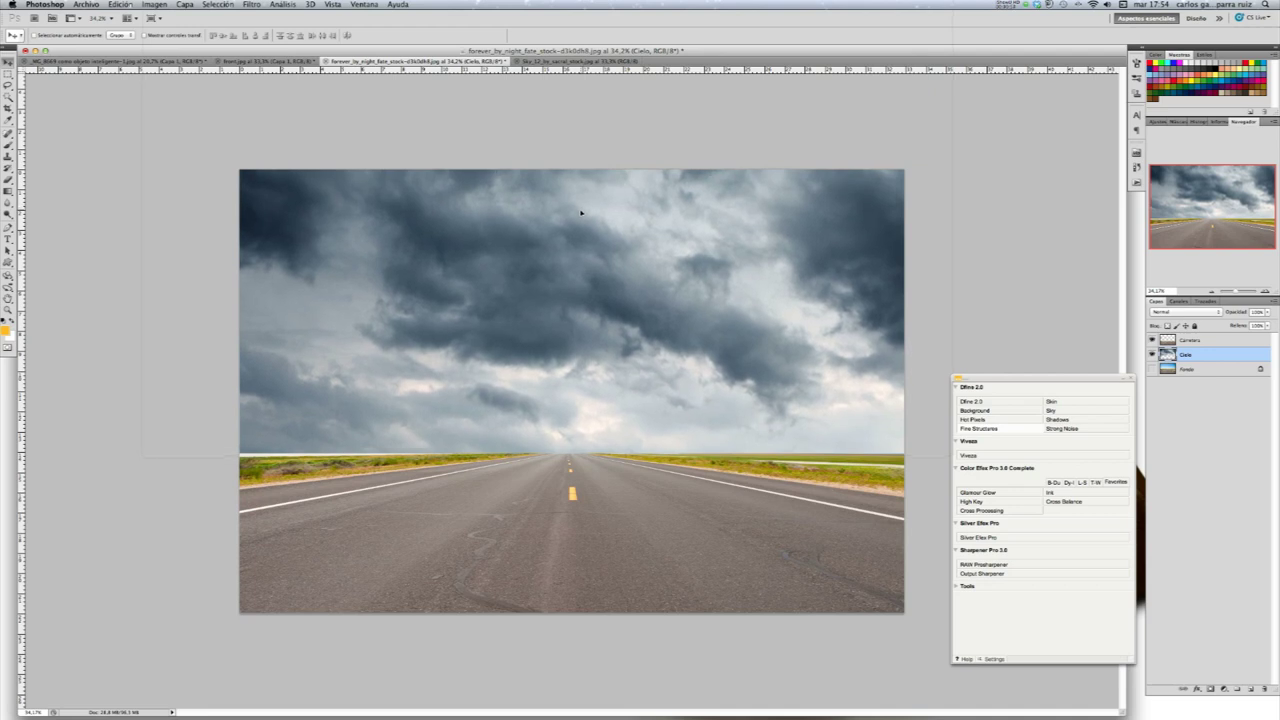
drag(581, 210, 581, 217)
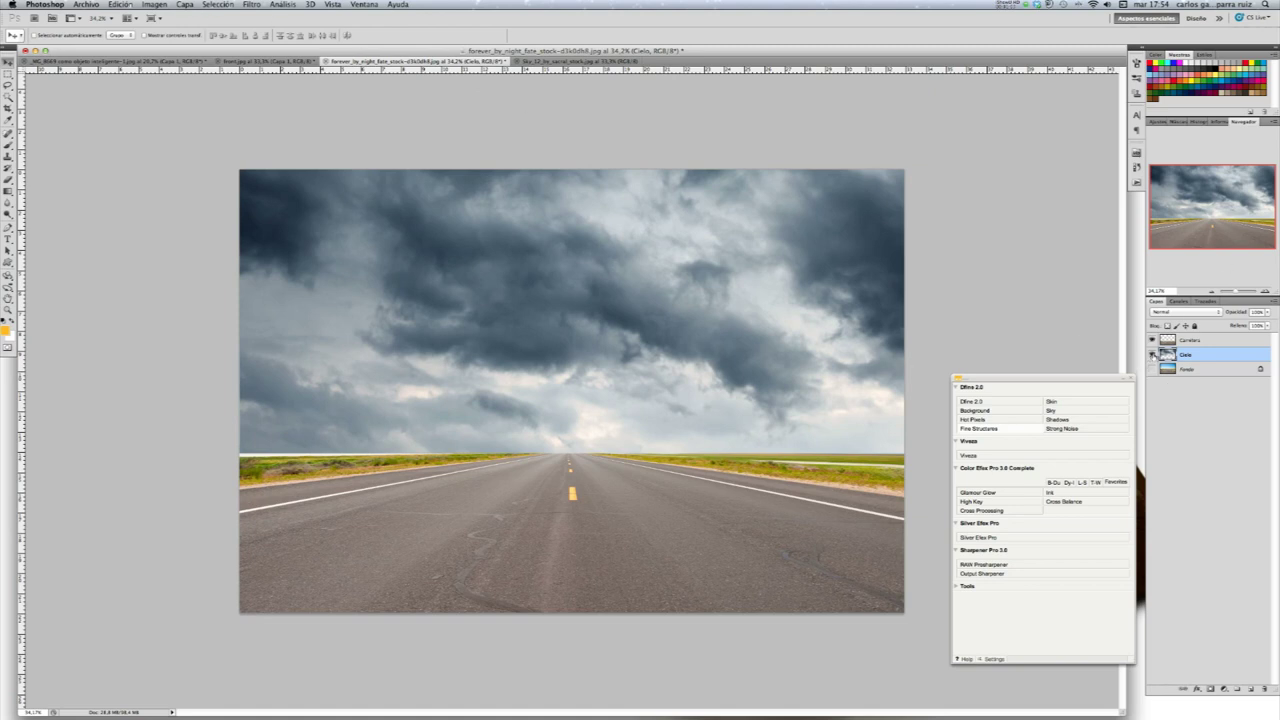
click(1152, 354)
Crop-extend the canvas upward into a taller image and show the Cielo sky layer again
click(8, 108)
drag(216, 150, 904, 684)
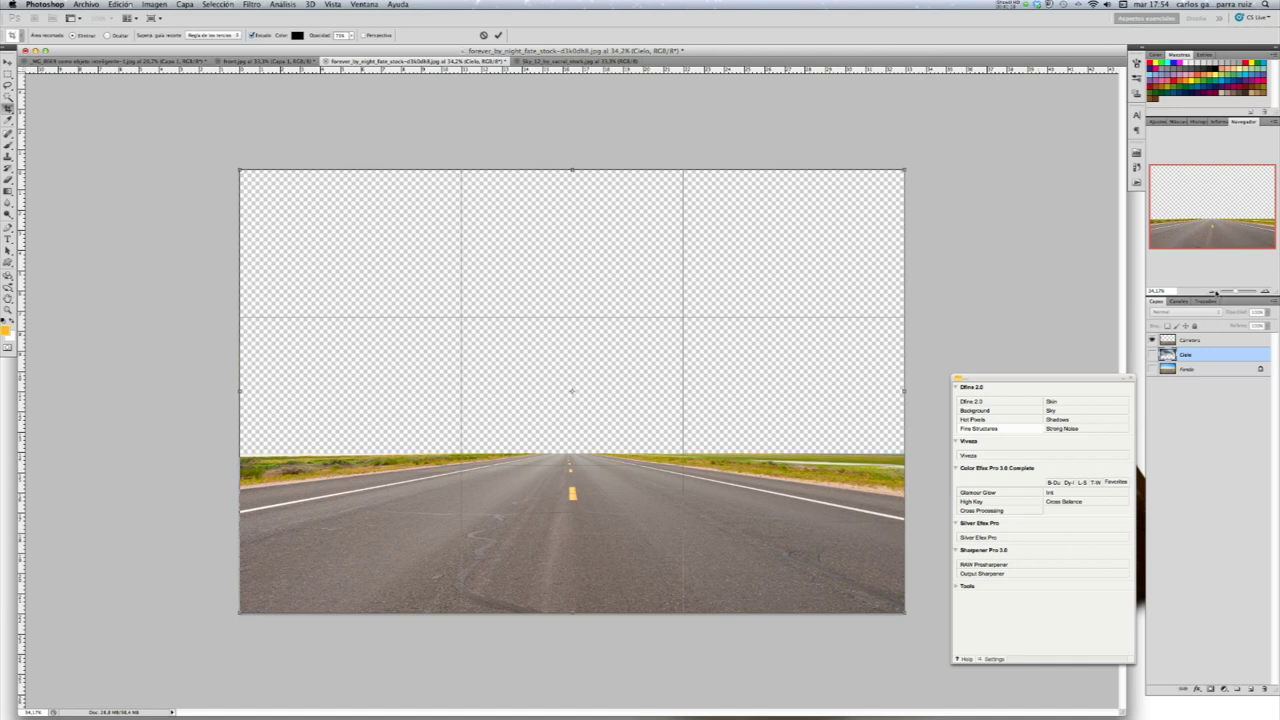
drag(1213, 292, 1205, 292)
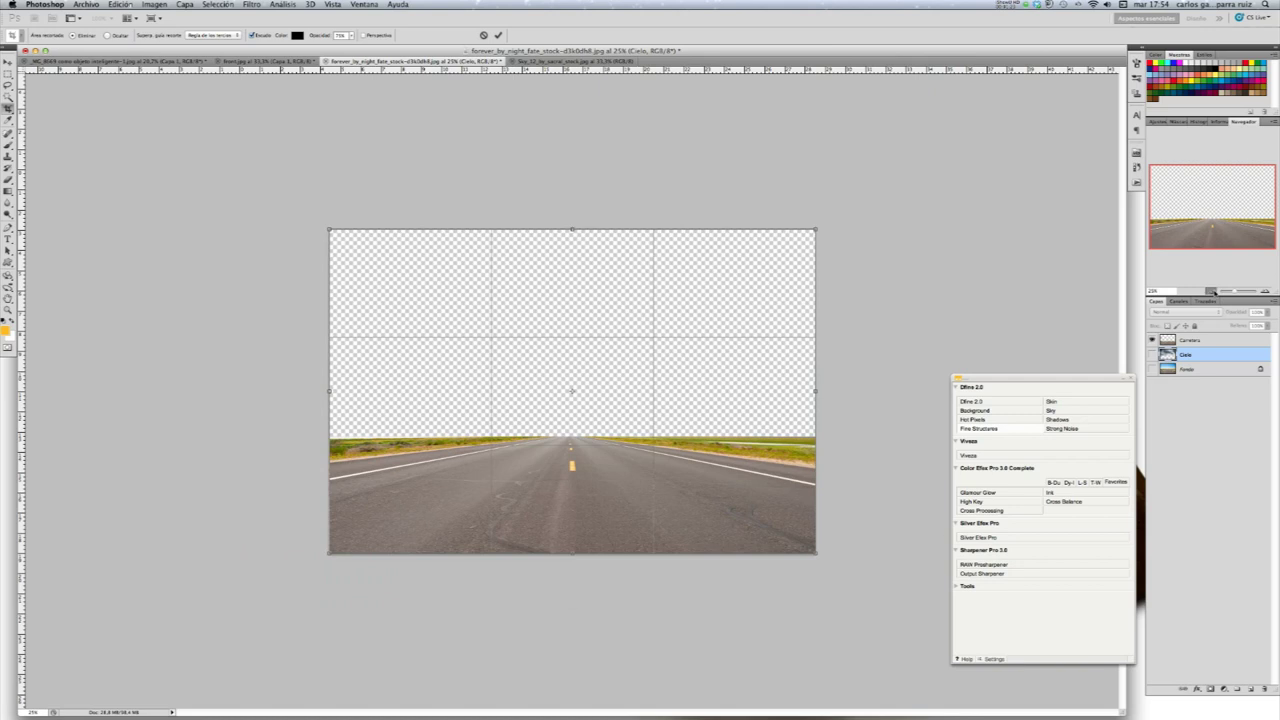
drag(572, 284, 586, 174)
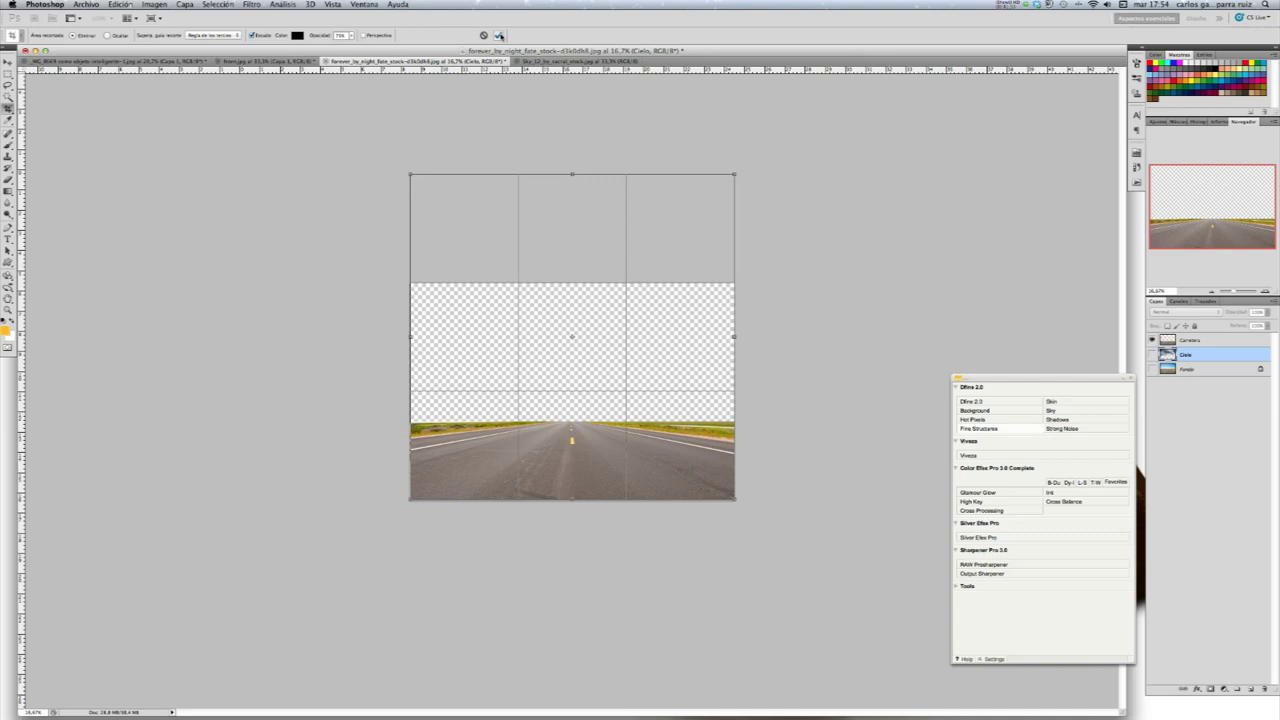
click(499, 35)
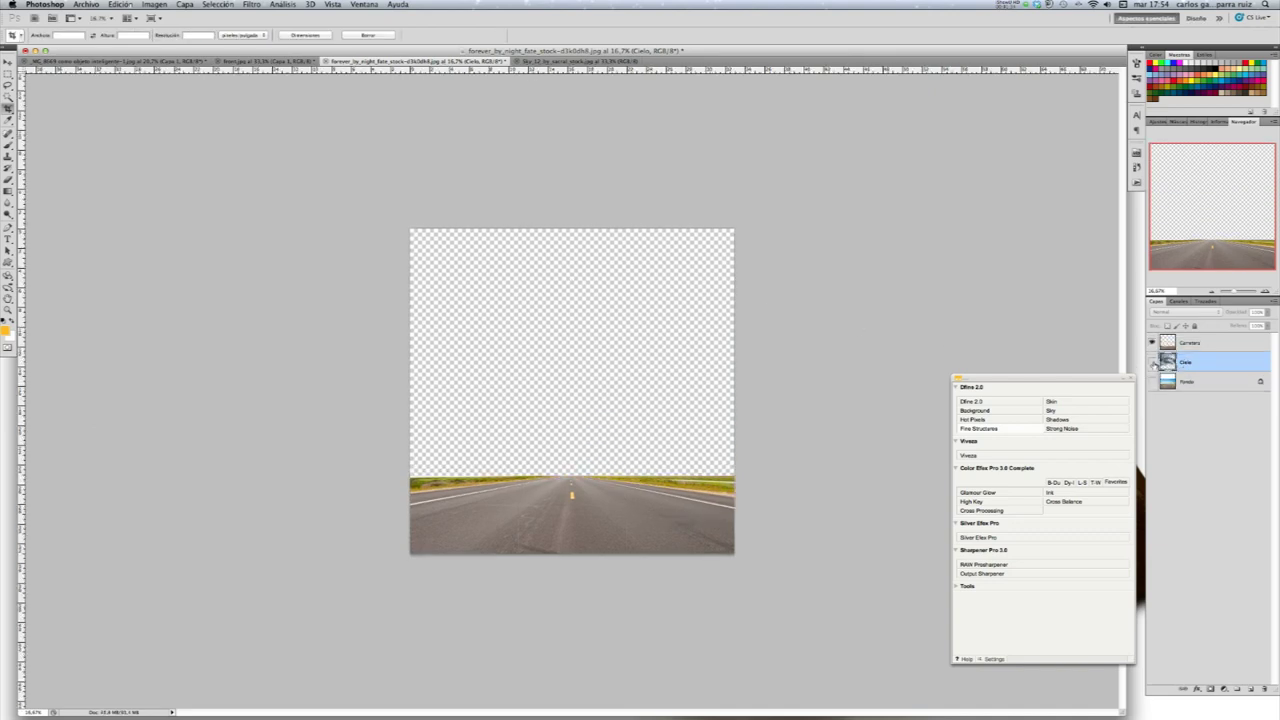
click(1152, 362)
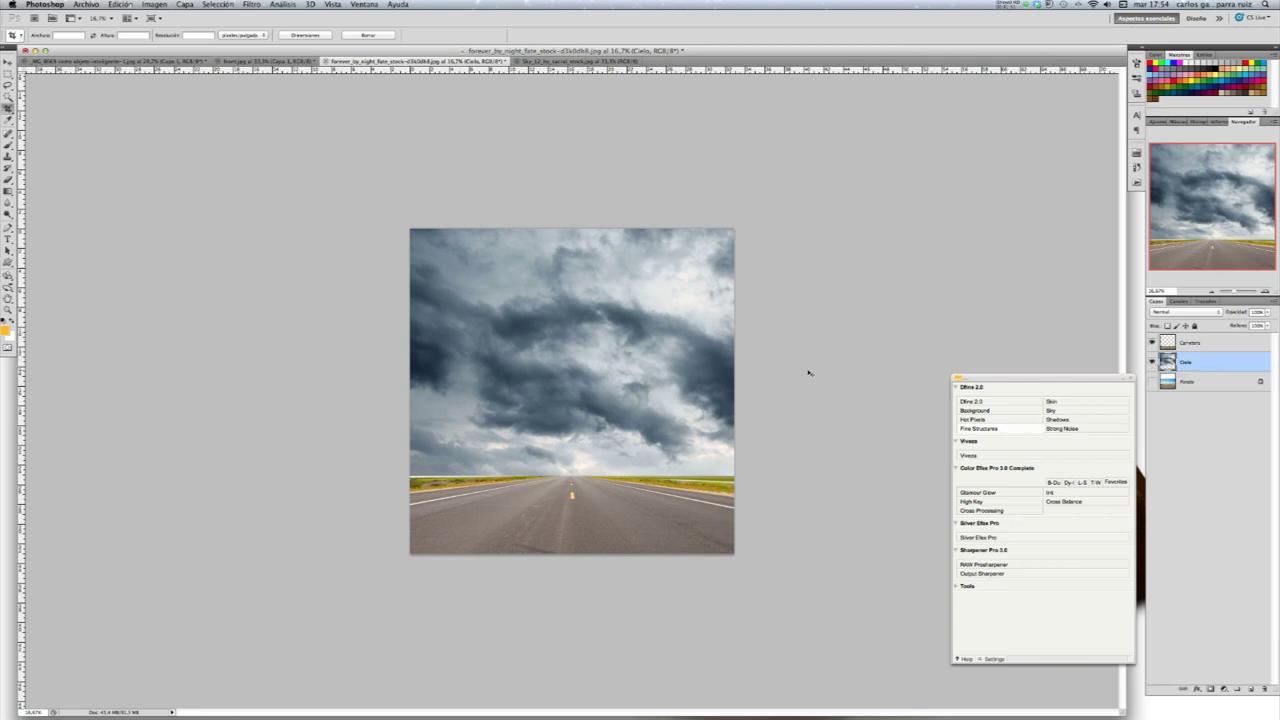
key(super+plus)
key(super+plus)
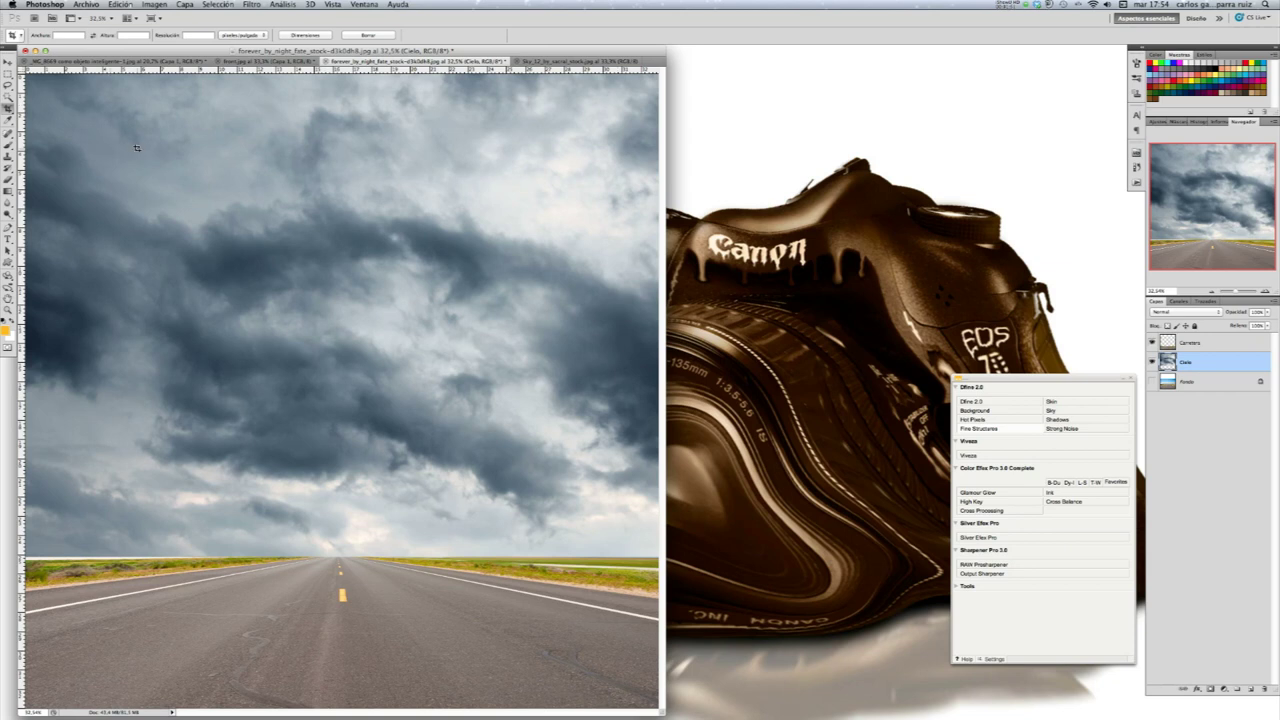
Widen the document window to show the whole tall image and select the Carretera layer
key(v)
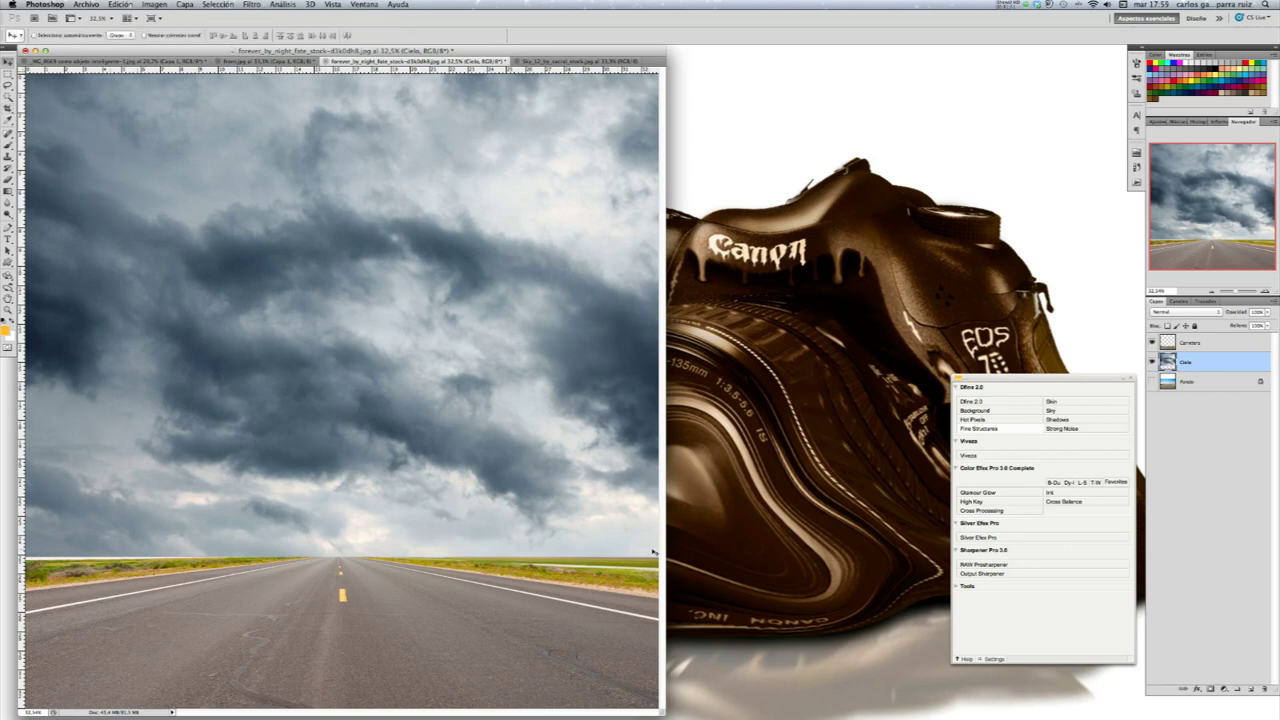
drag(680, 716, 966, 716)
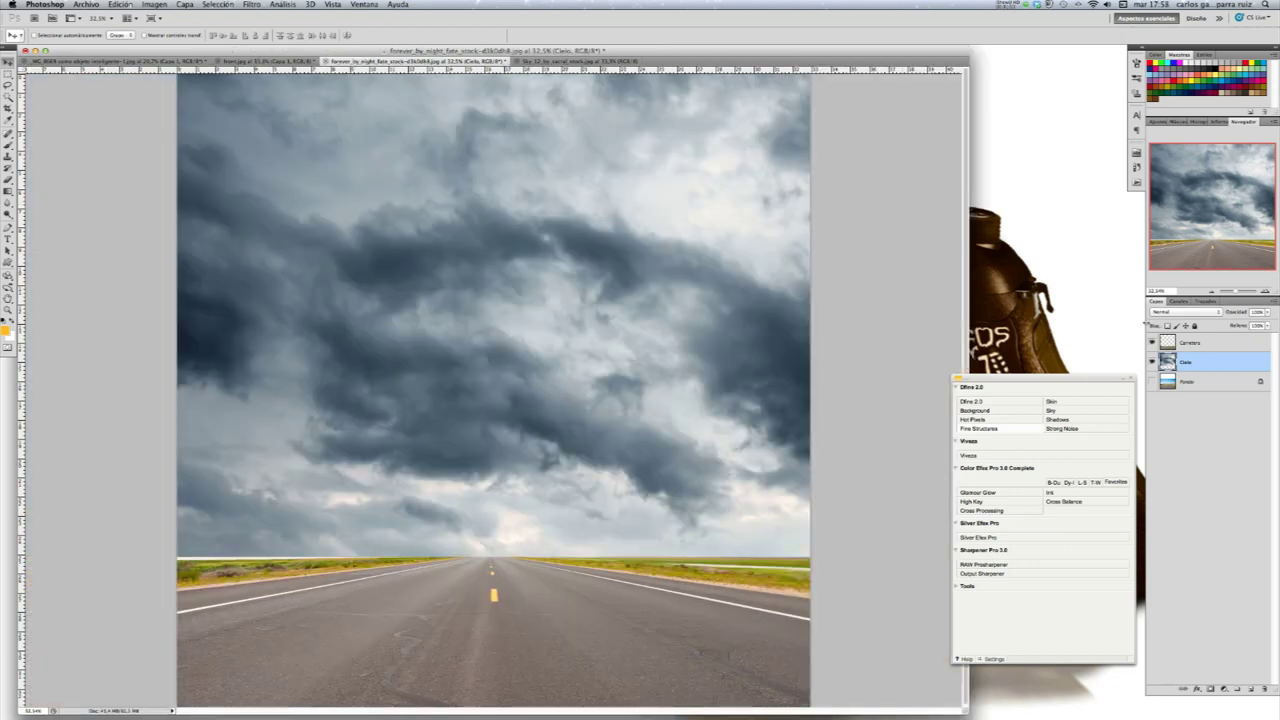
click(1230, 345)
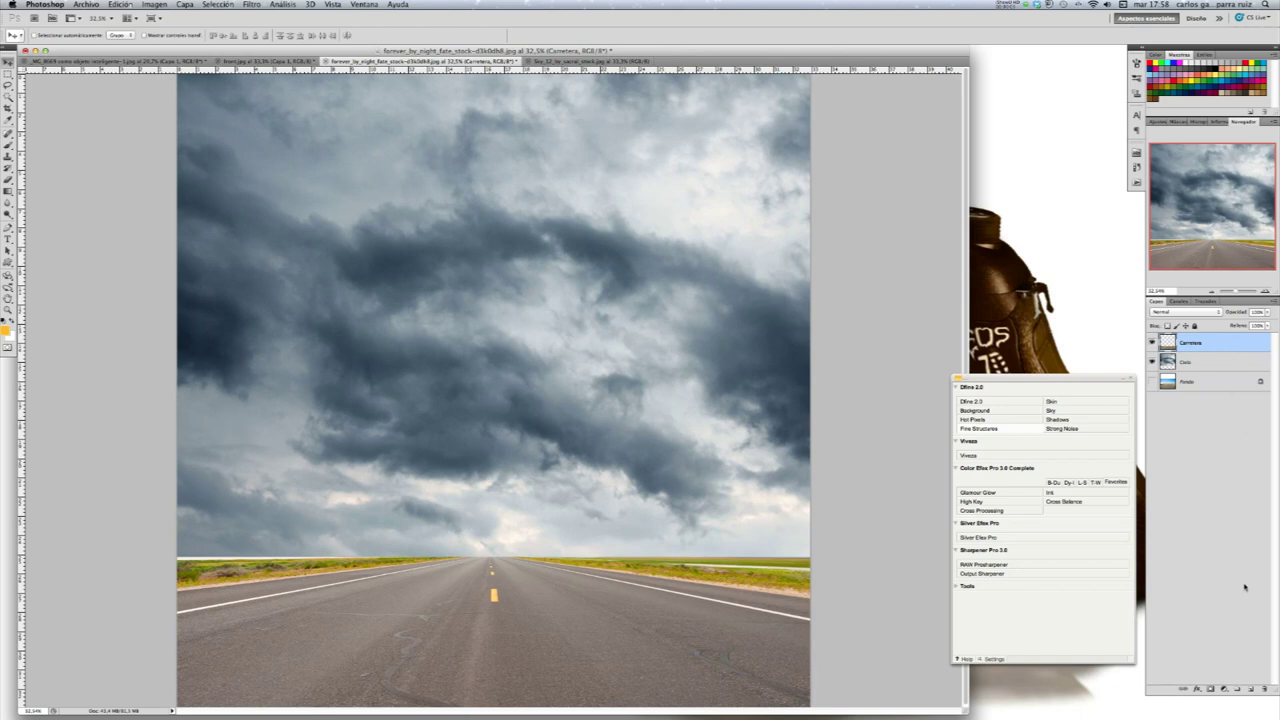
Add a Tono/saturación adjustment layer with saturation lowered to a negative value
click(1224, 690)
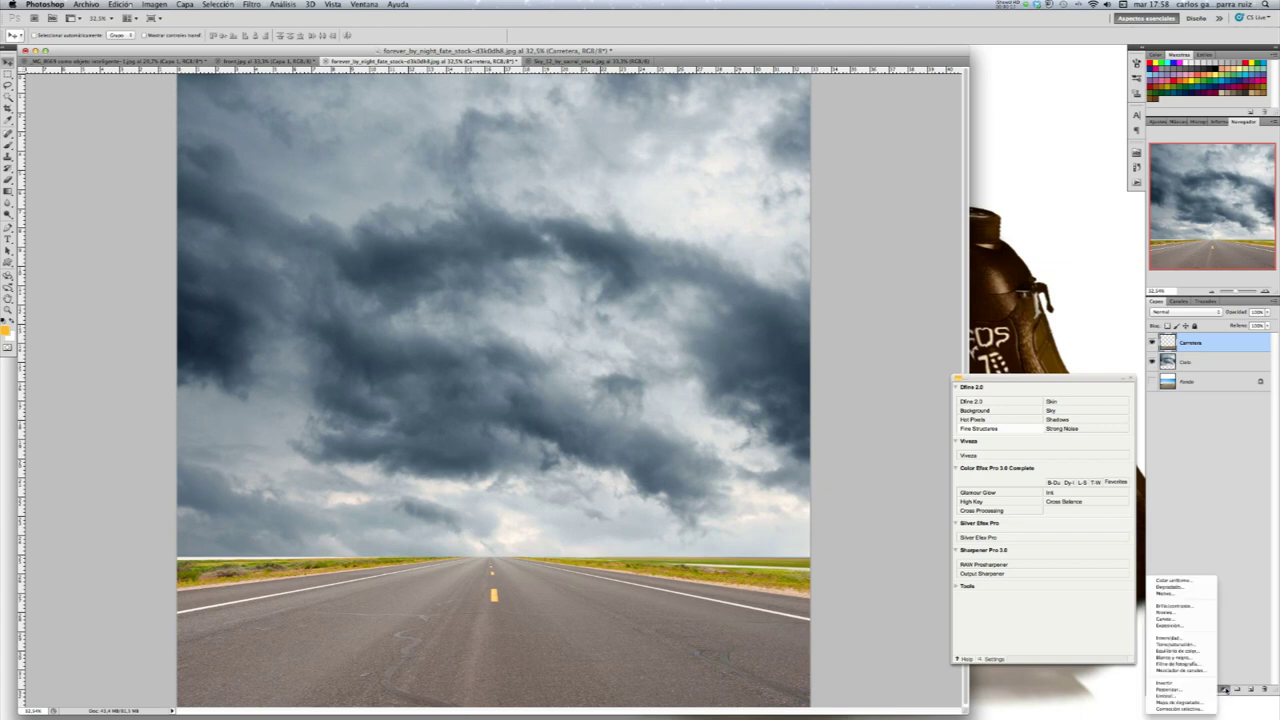
click(1188, 299)
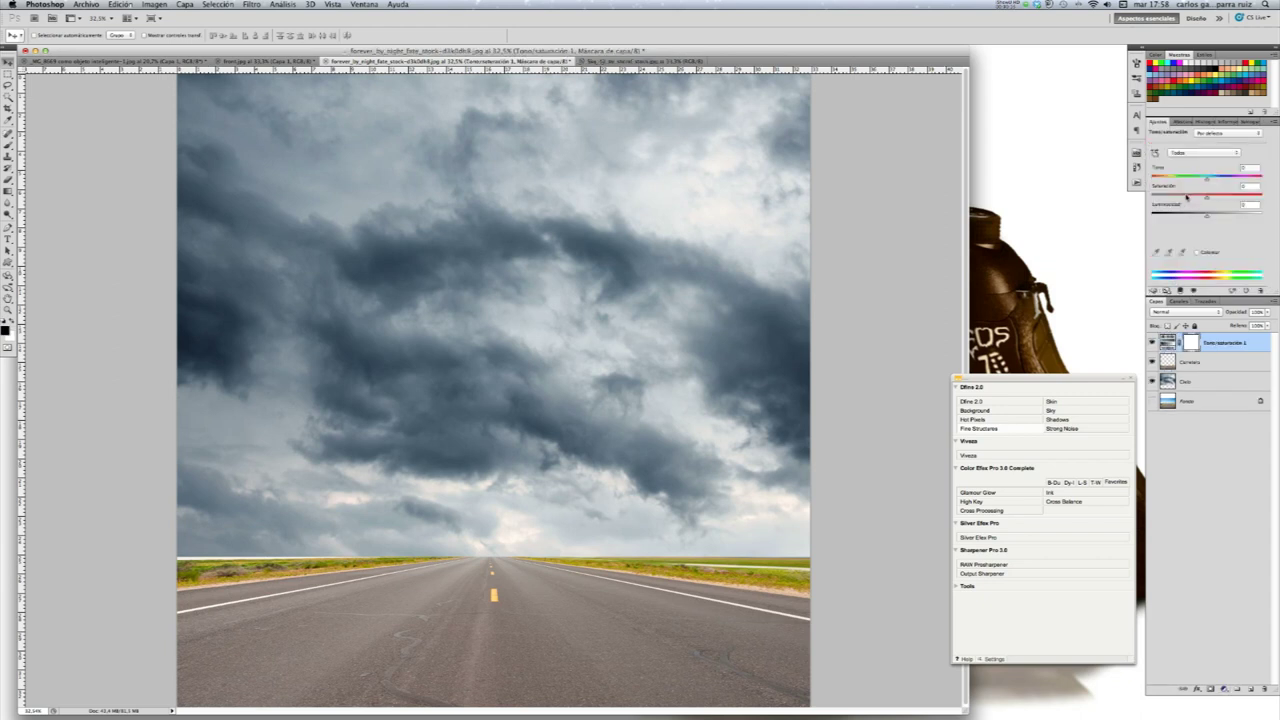
click(1188, 198)
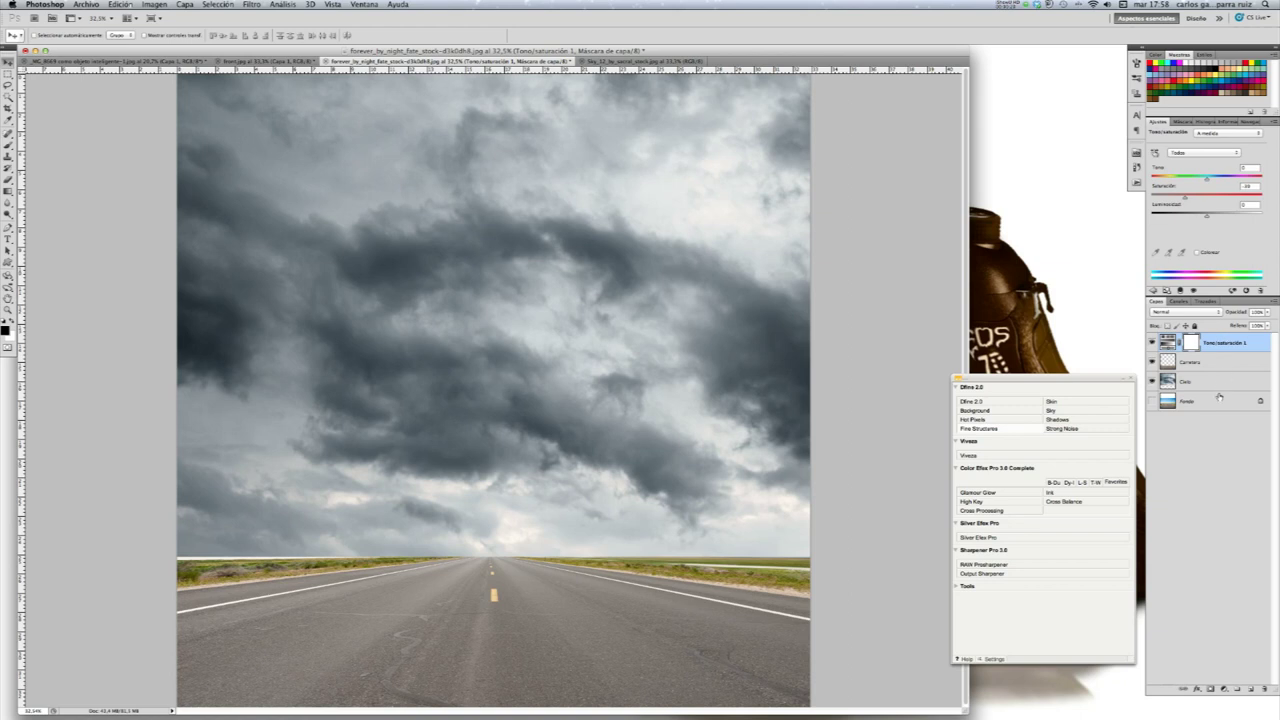
click(1224, 689)
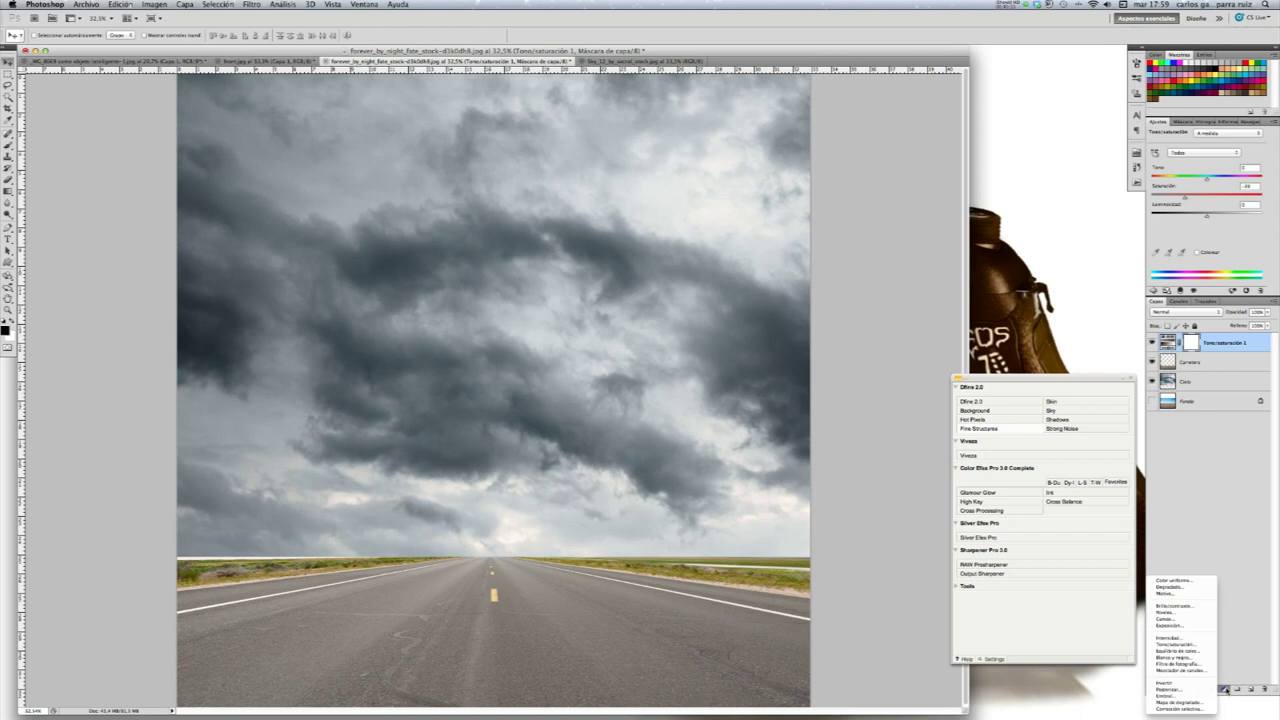
Add a Gradient Map layer and set its left gradient stop to #160c02
click(1199, 703)
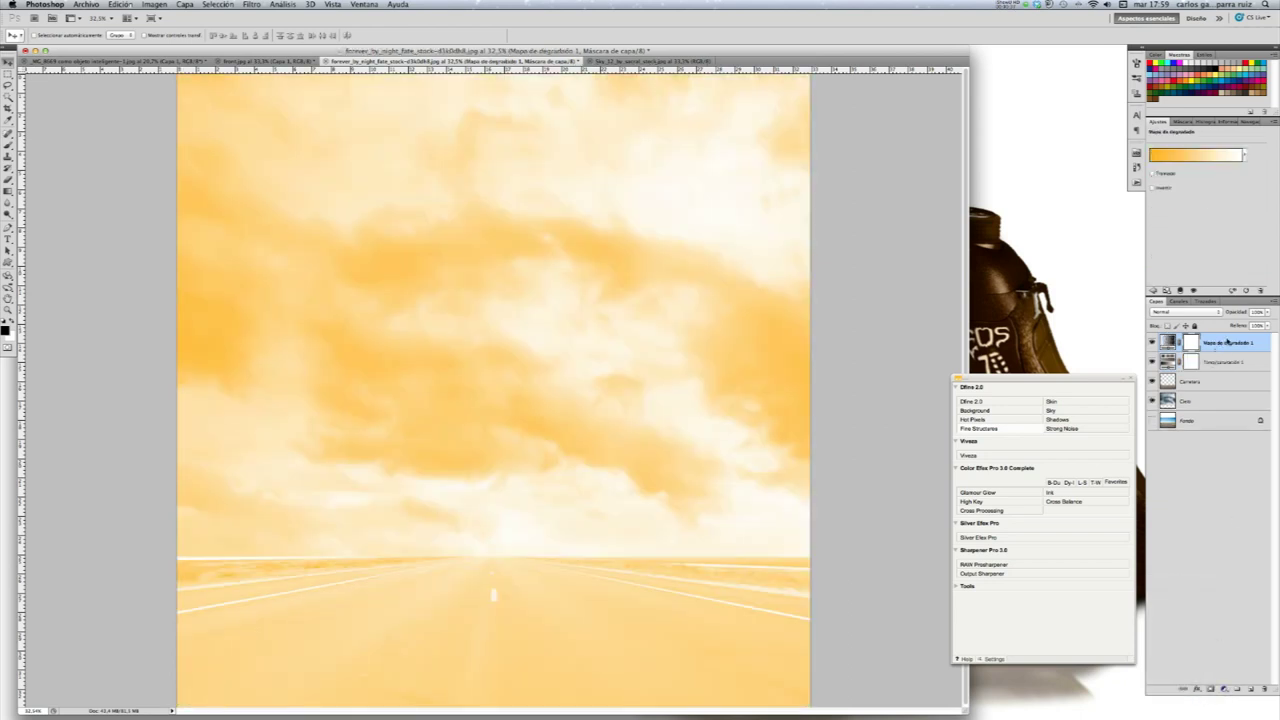
click(1196, 157)
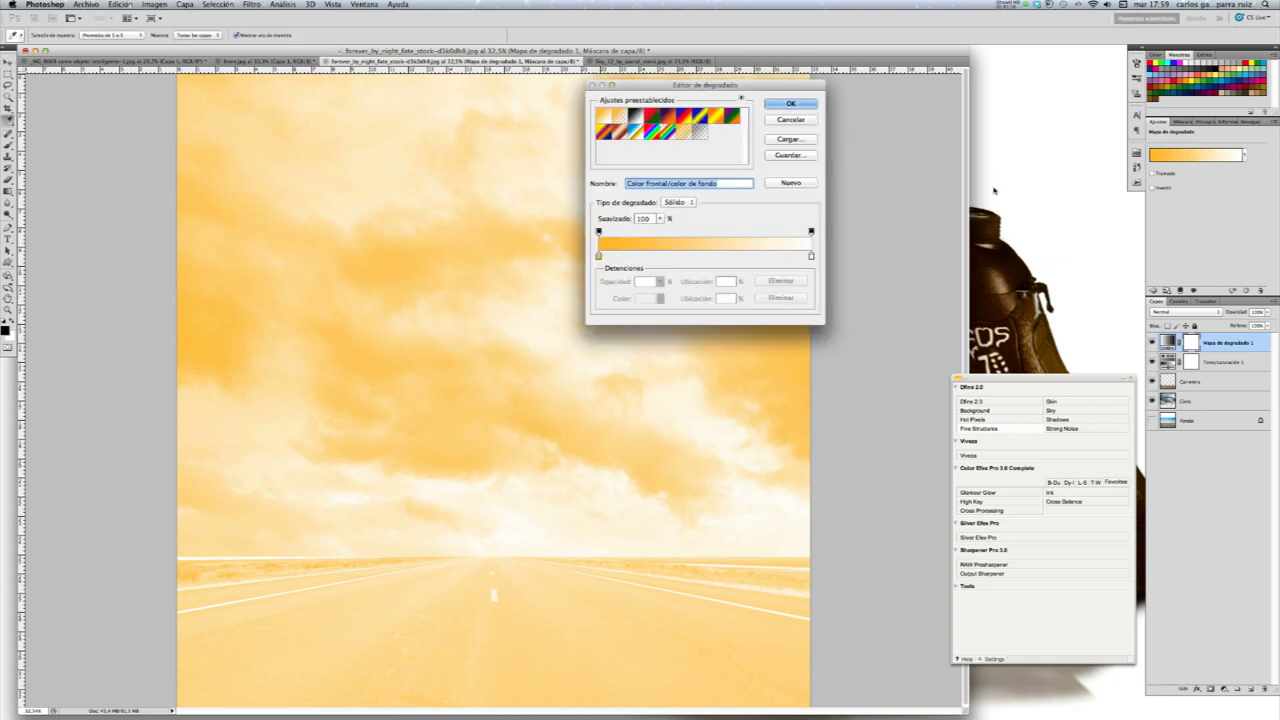
click(598, 256)
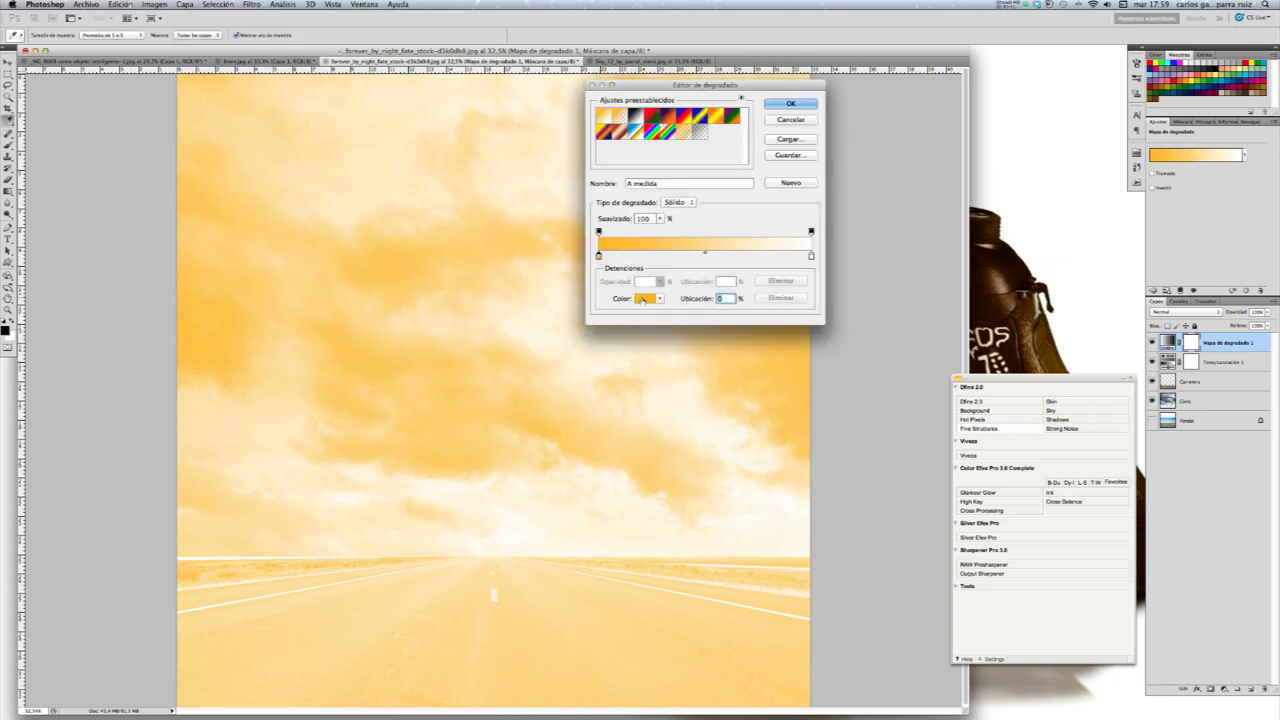
click(644, 298)
double_click(514, 512)
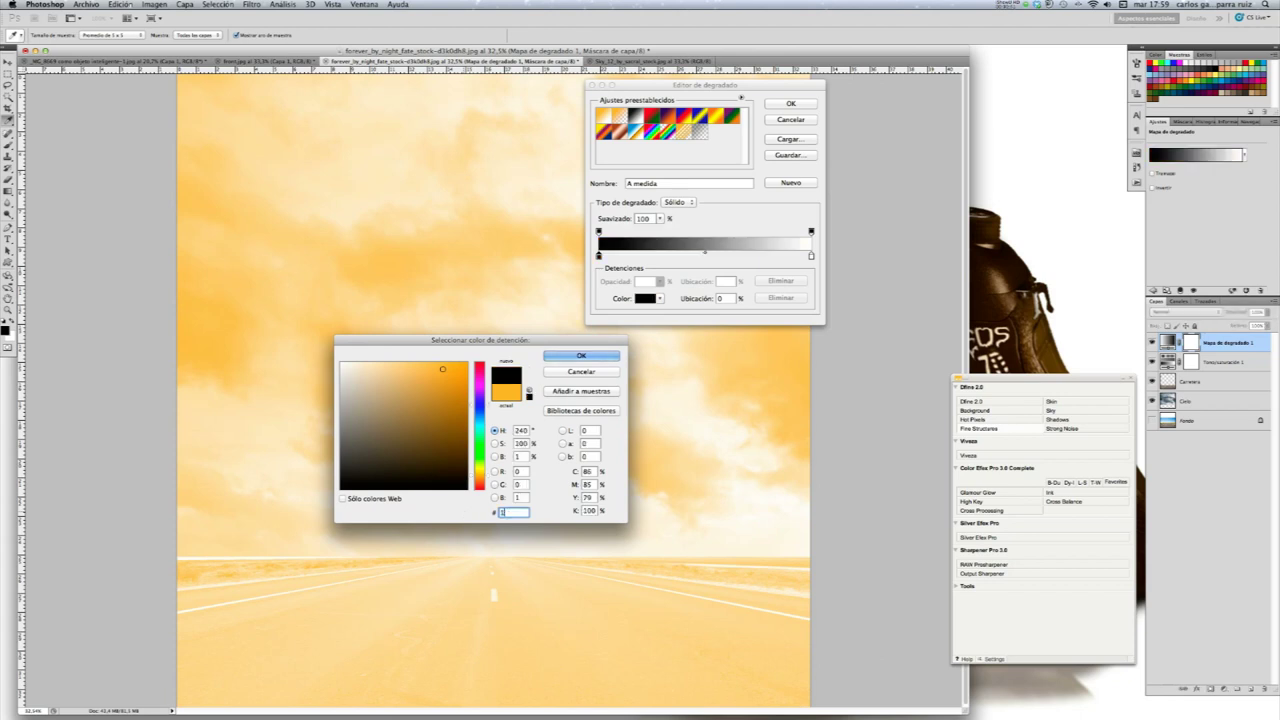
text(160c02)
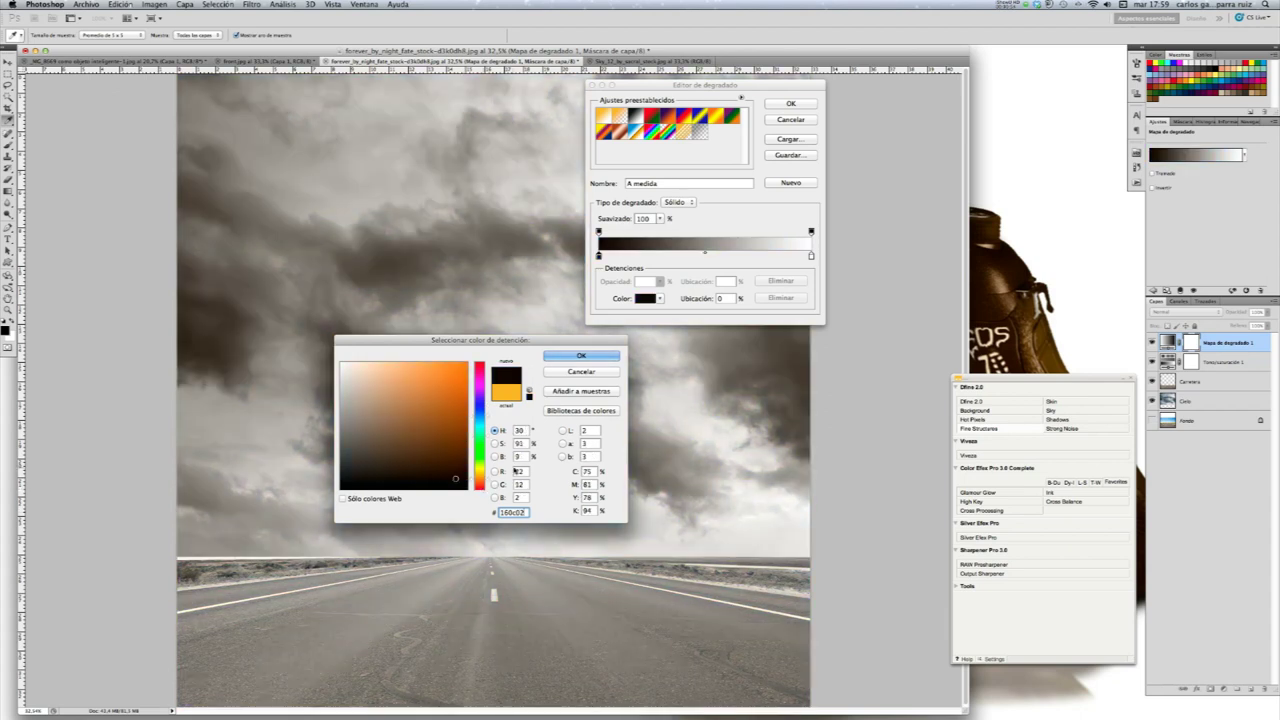
click(582, 356)
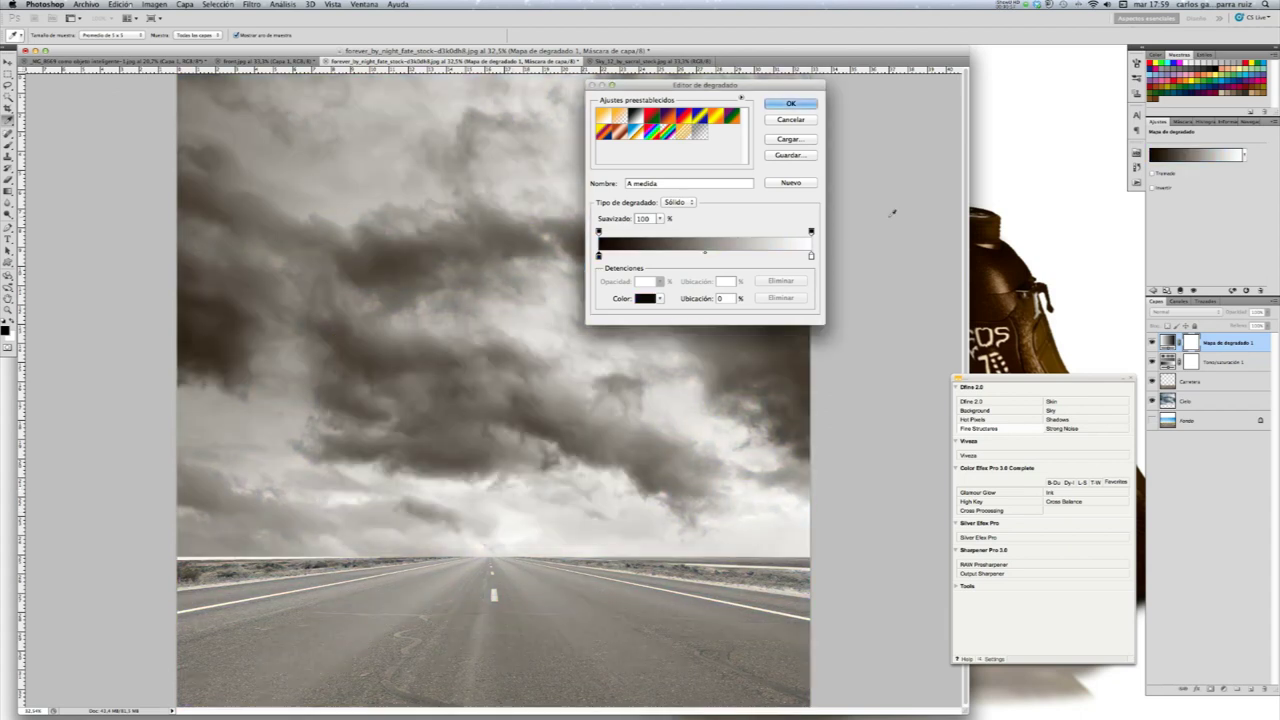
Set the right gradient stop to #515130 and blend the gradient map as Tono
click(811, 257)
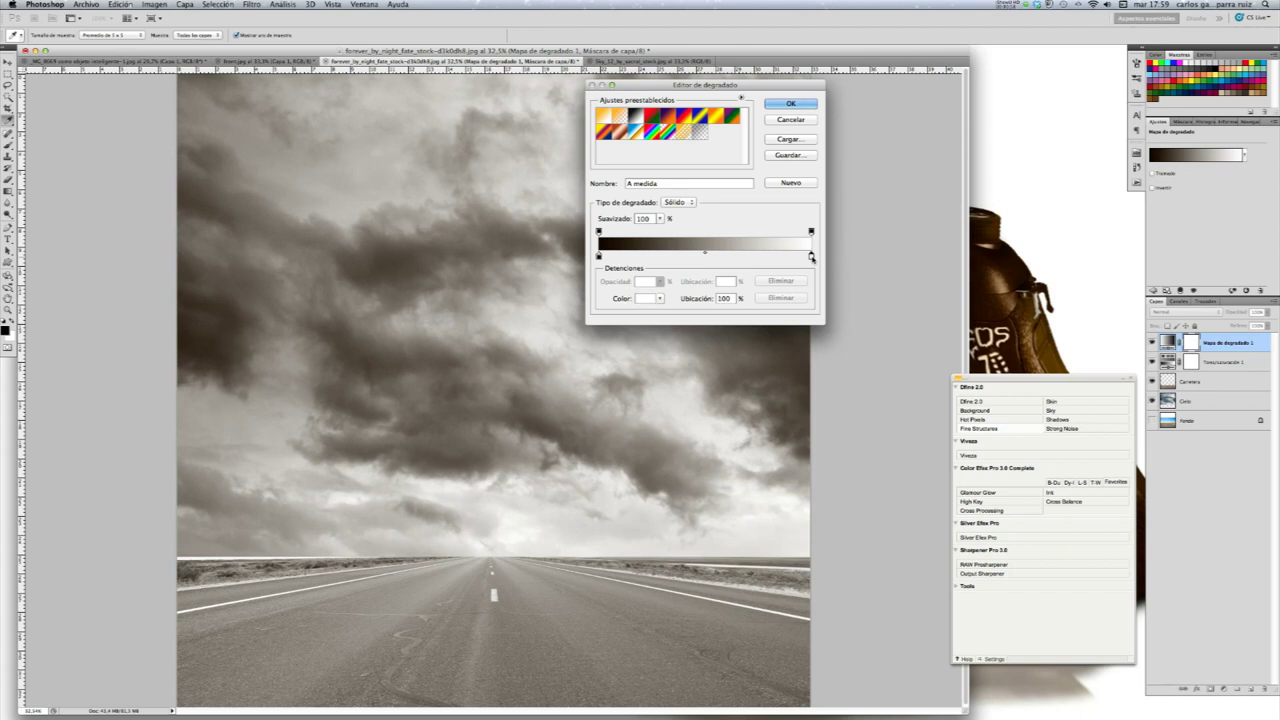
click(645, 298)
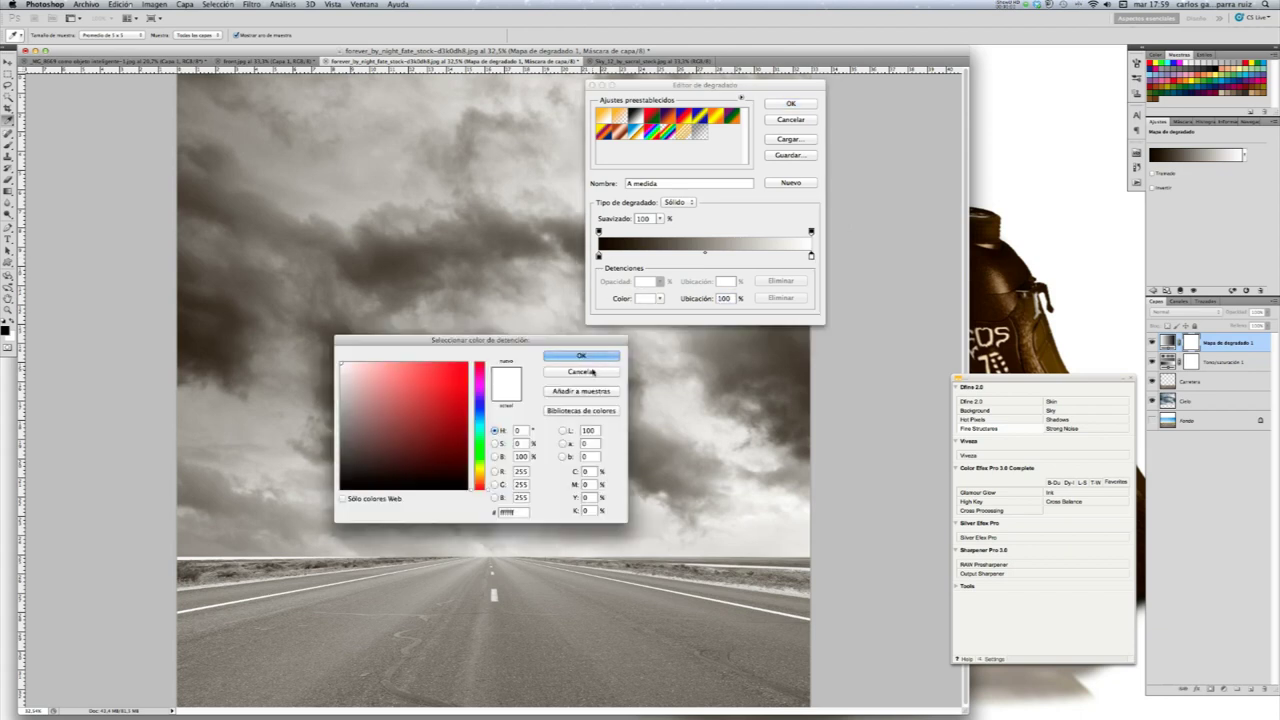
double_click(514, 512)
text(515)
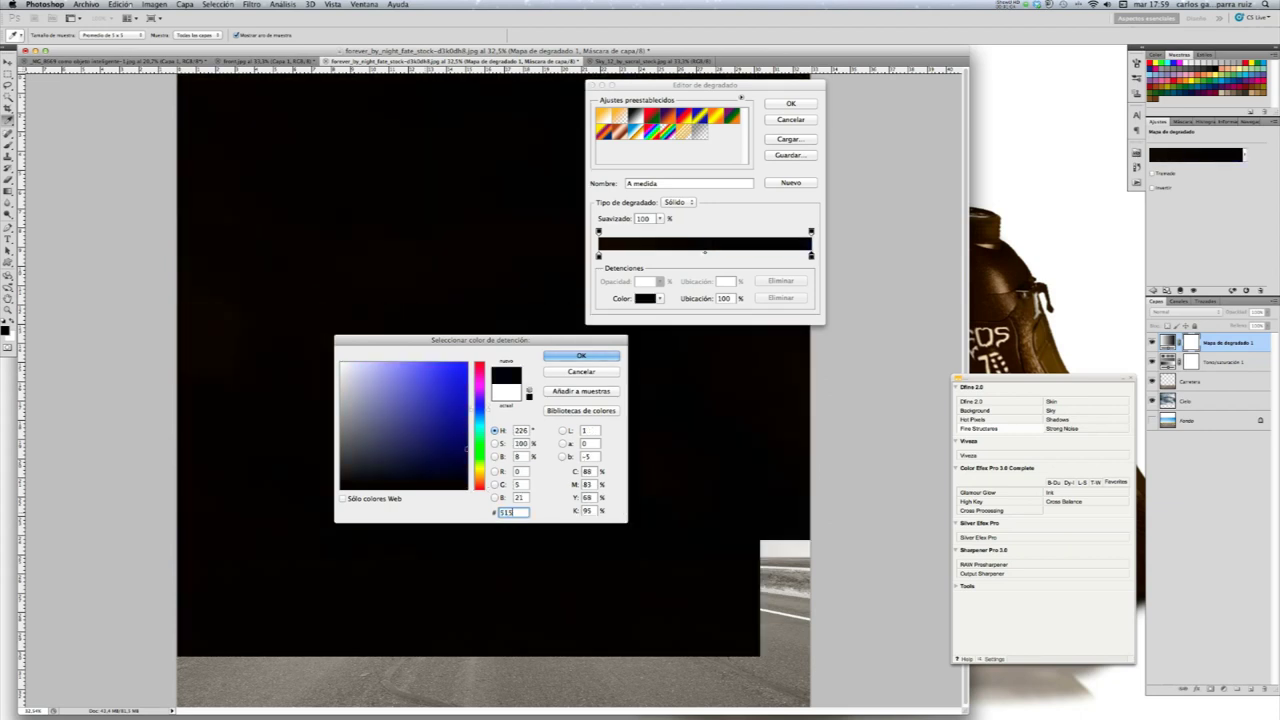
text(13)
text(0)
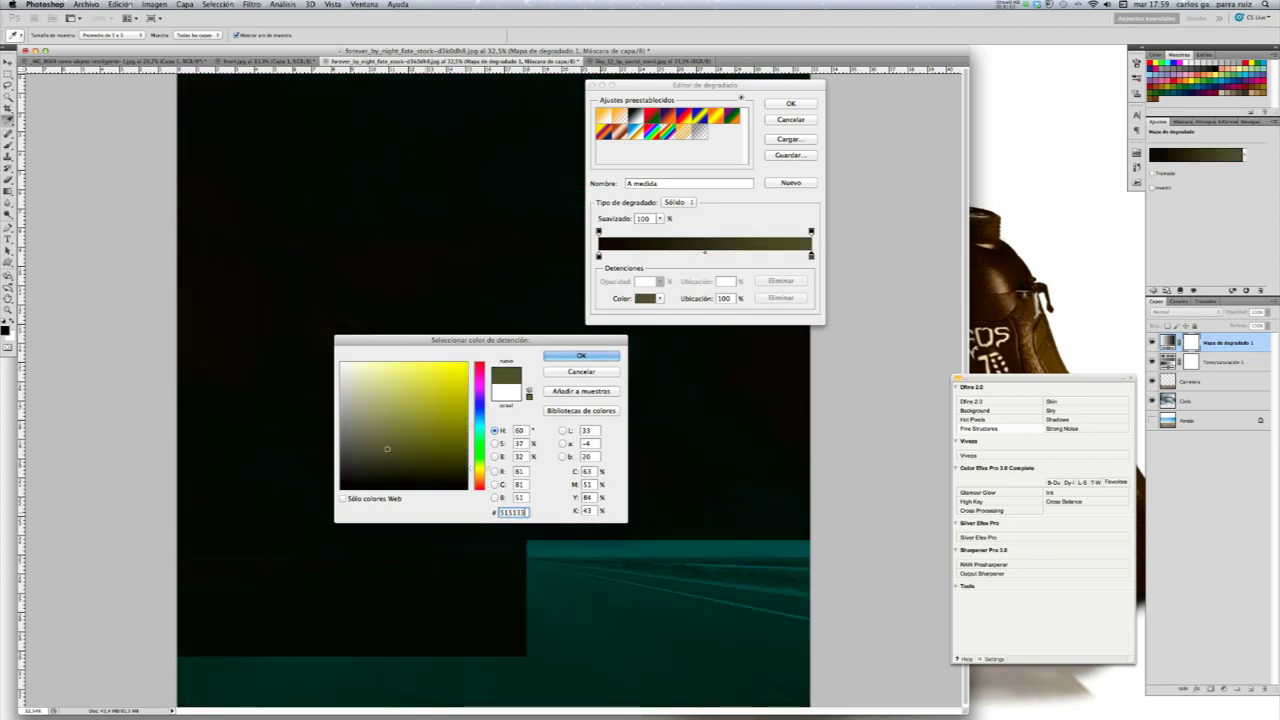
key(Return)
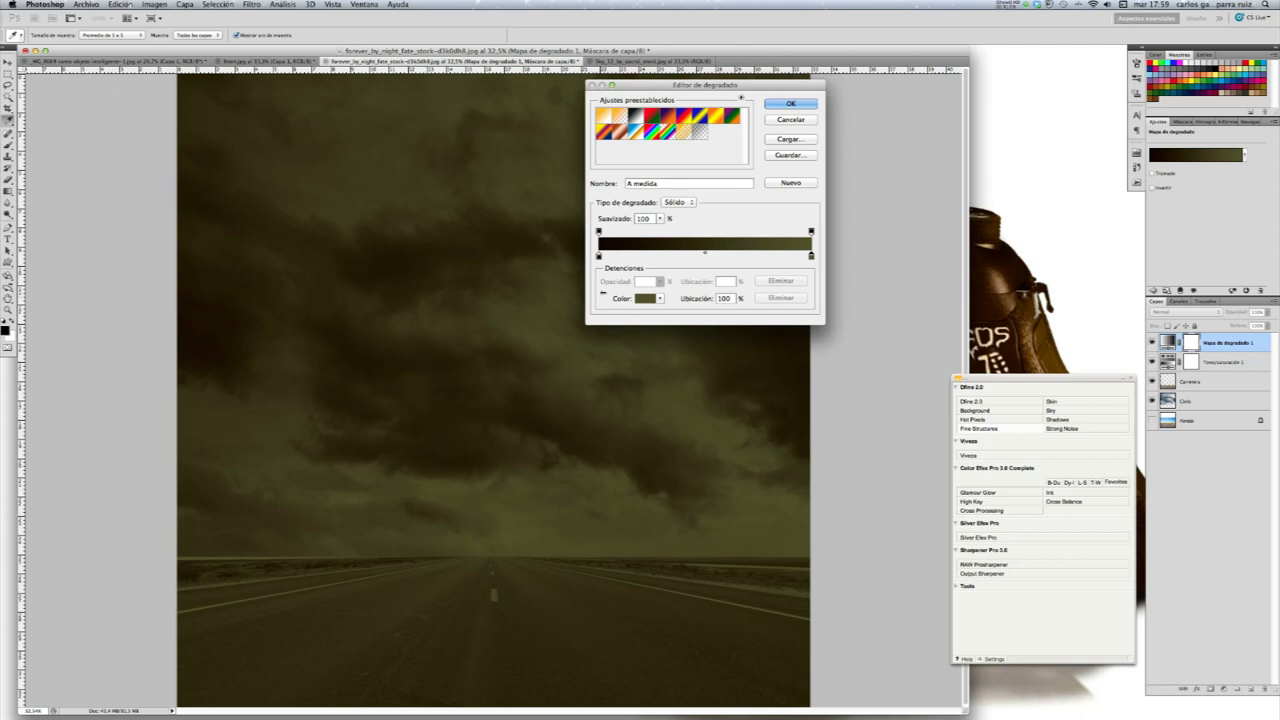
click(811, 105)
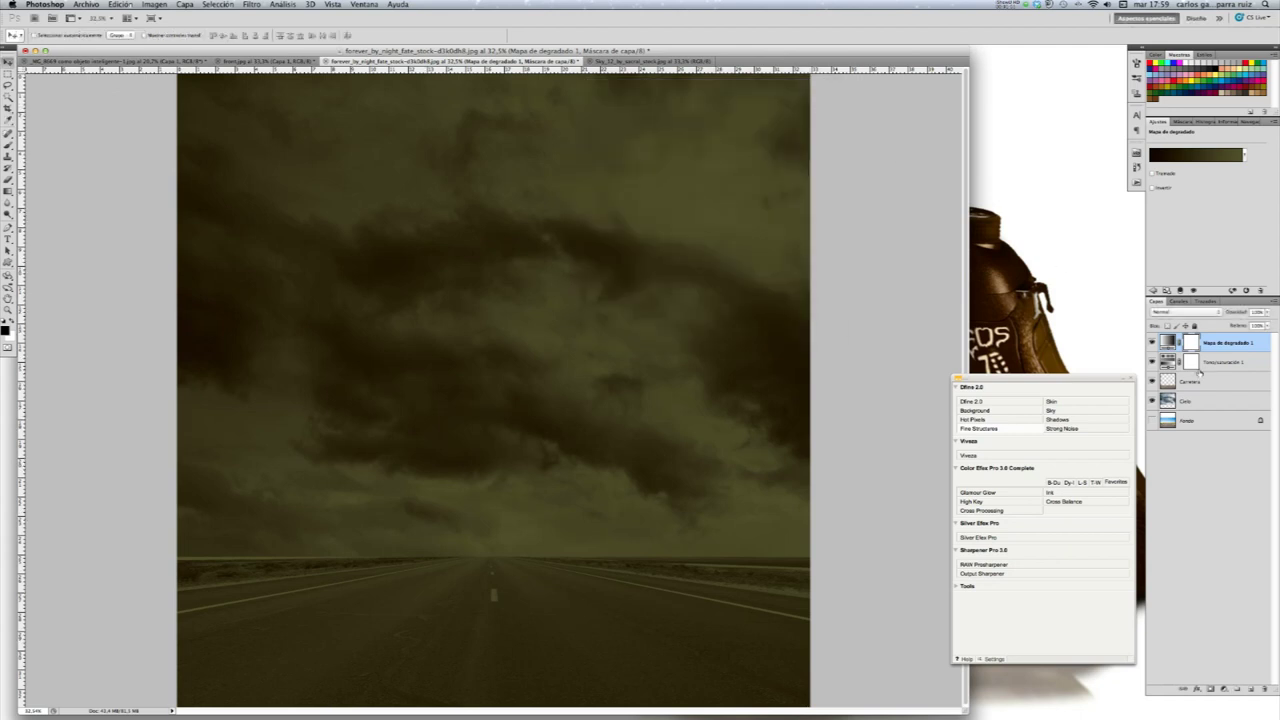
click(1204, 313)
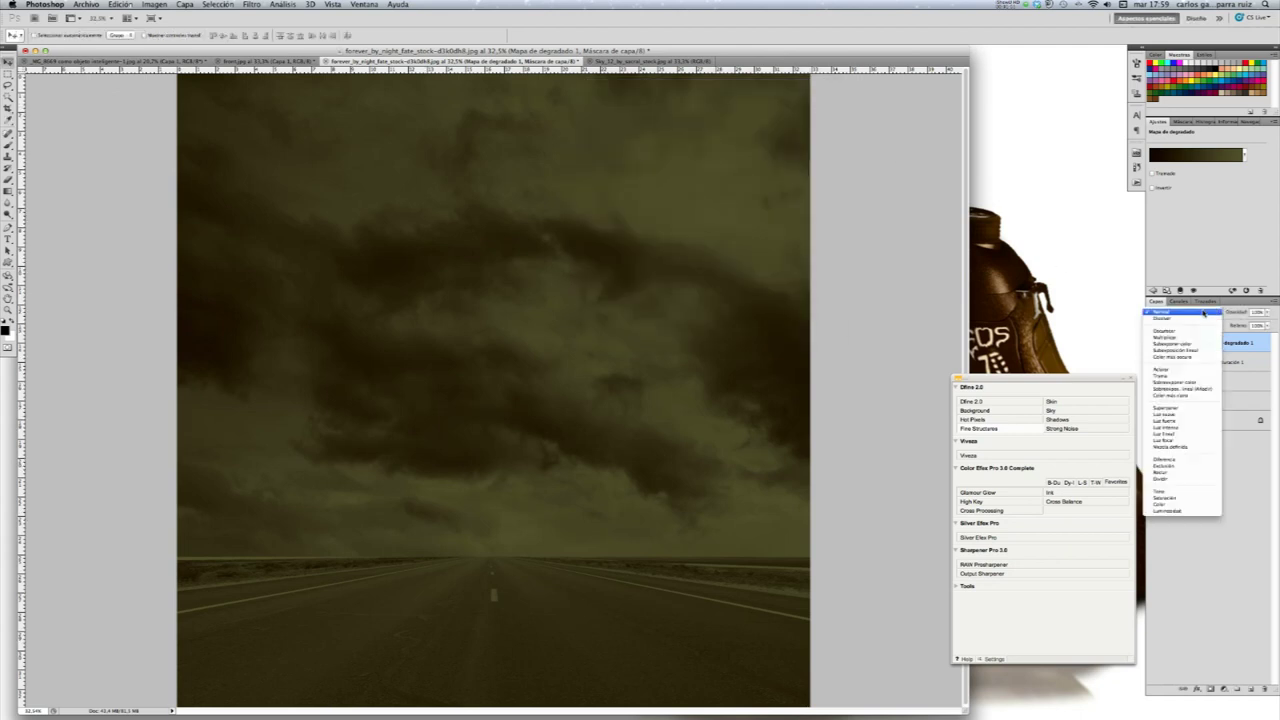
click(1189, 495)
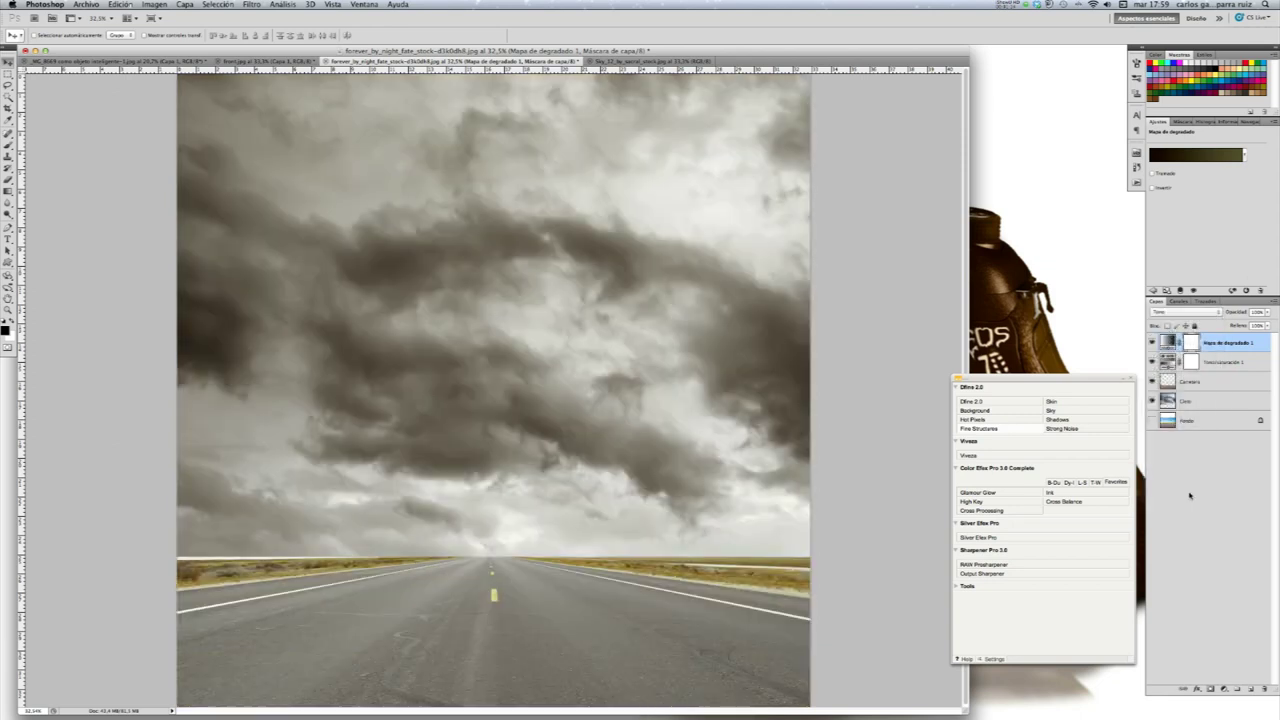
Add a layer mask to Carretera and inspect the horizon at Actual Pixels
click(1205, 383)
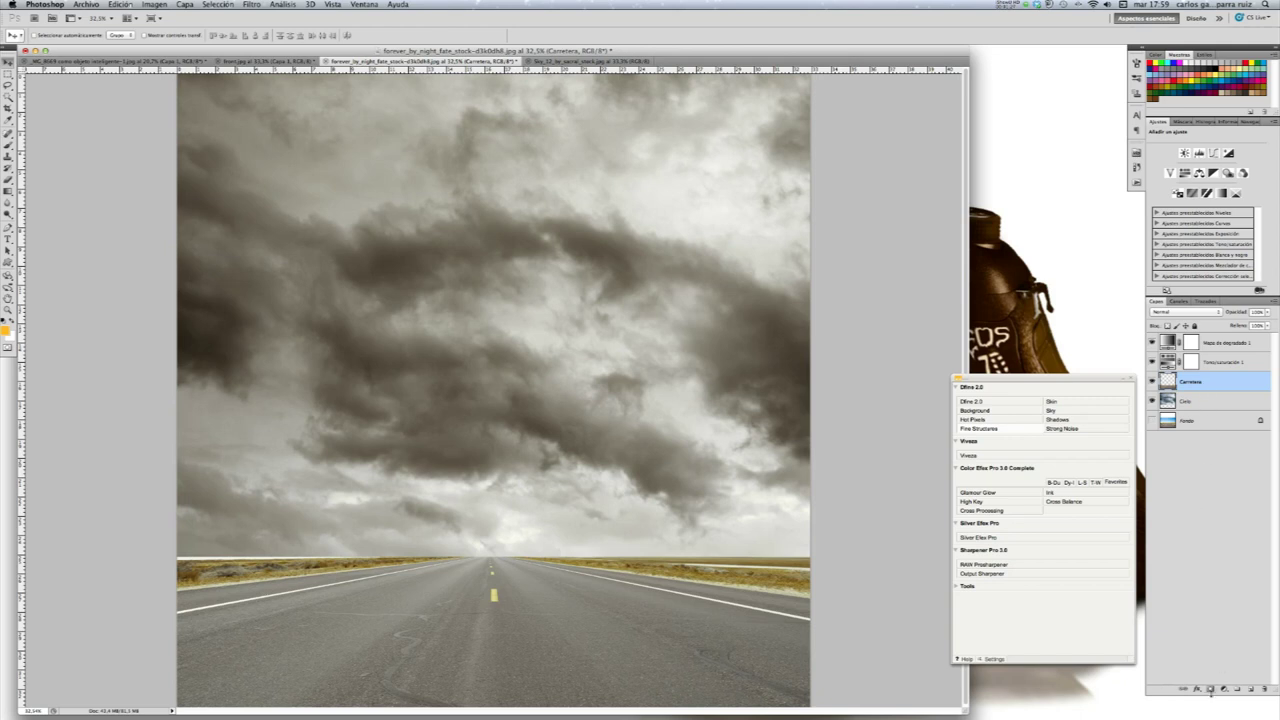
click(1210, 689)
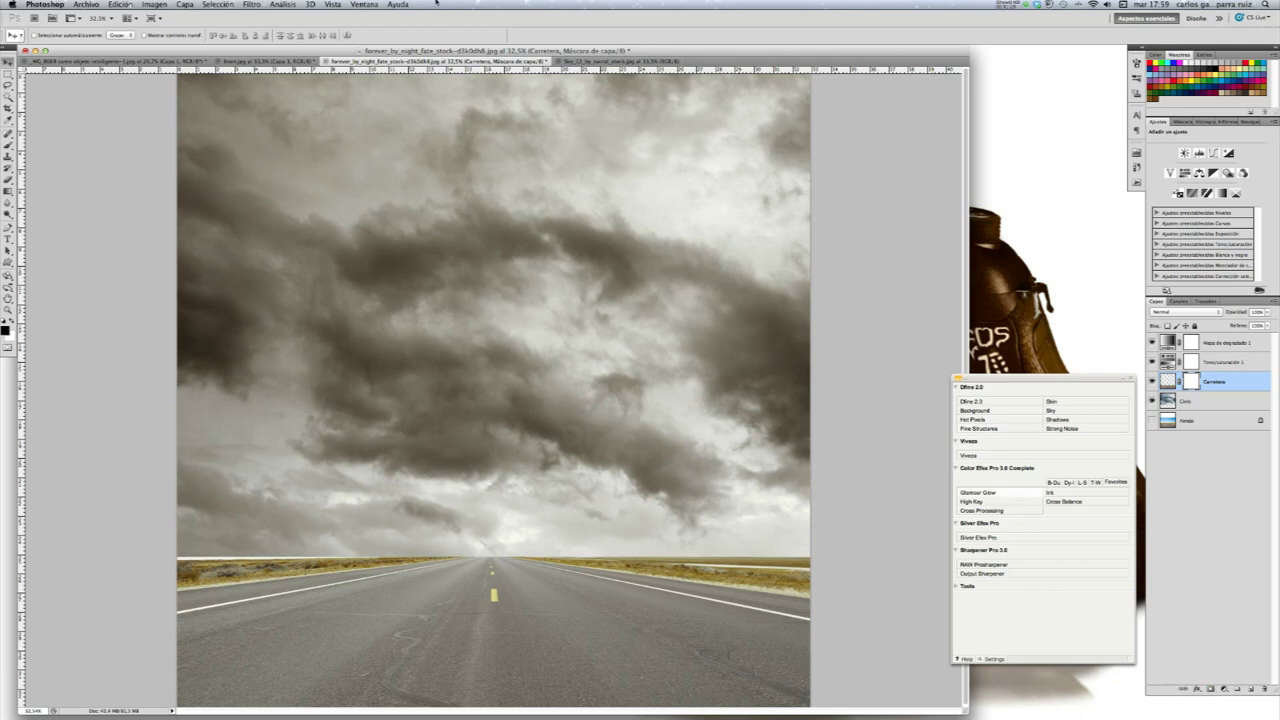
click(335, 4)
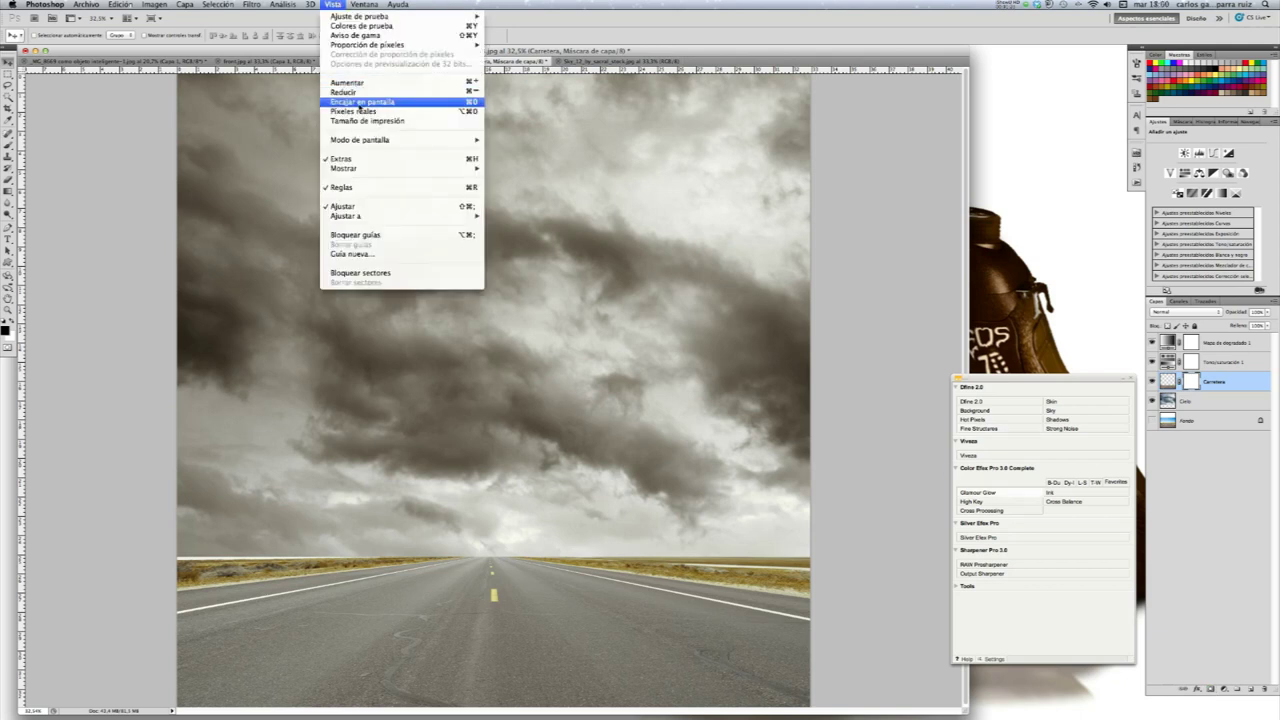
click(356, 115)
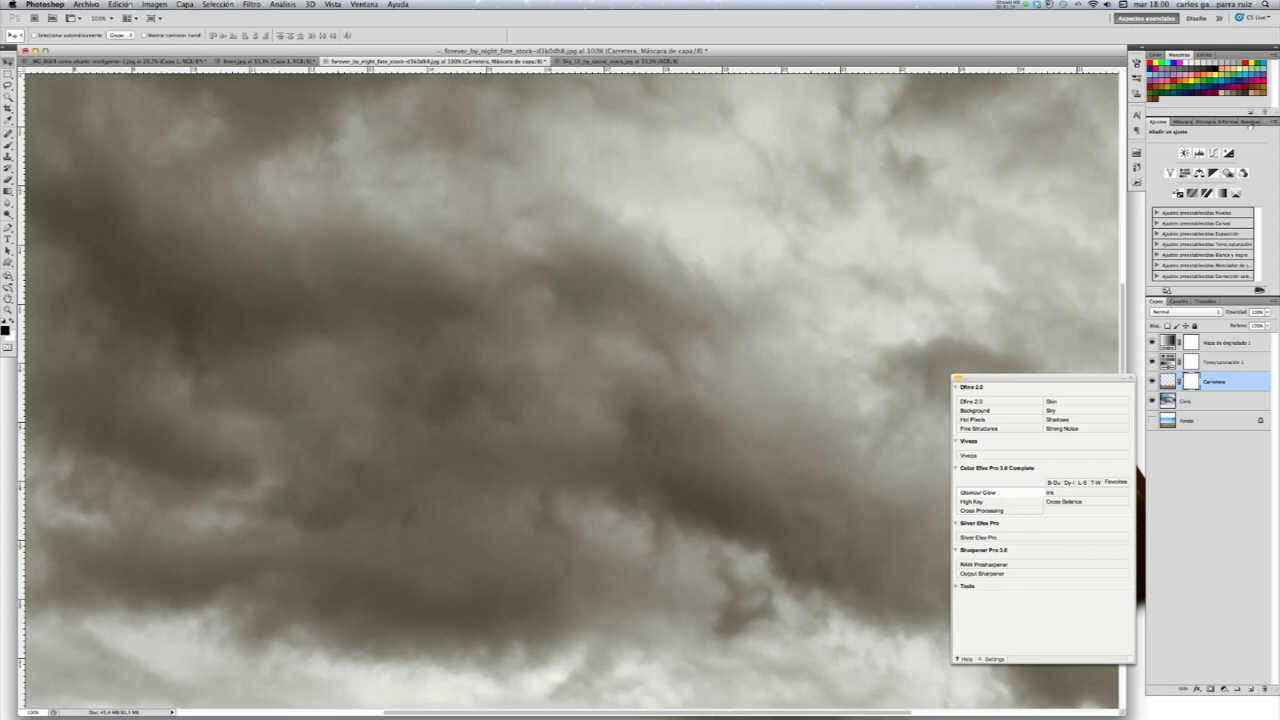
click(1243, 121)
drag(1200, 245, 1212, 241)
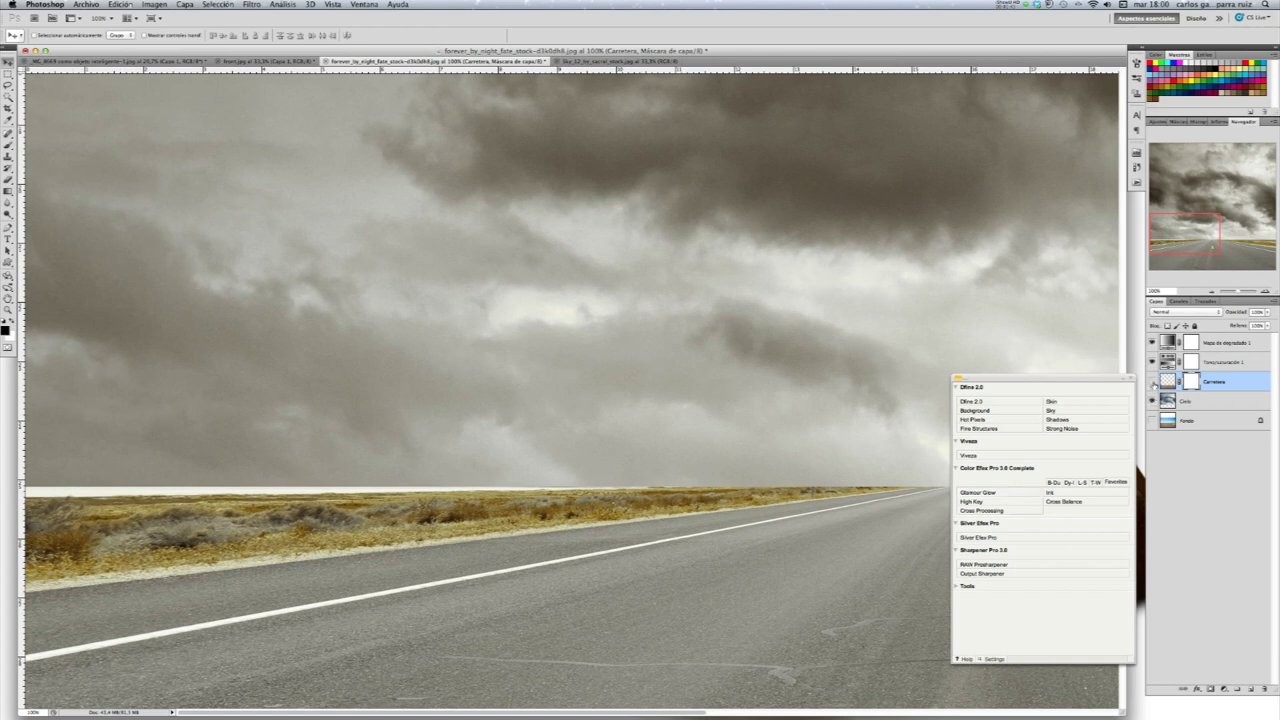
click(1152, 382)
click(1152, 382)
Set up the Brush tool at 48% opacity and 46 px size
click(1136, 63)
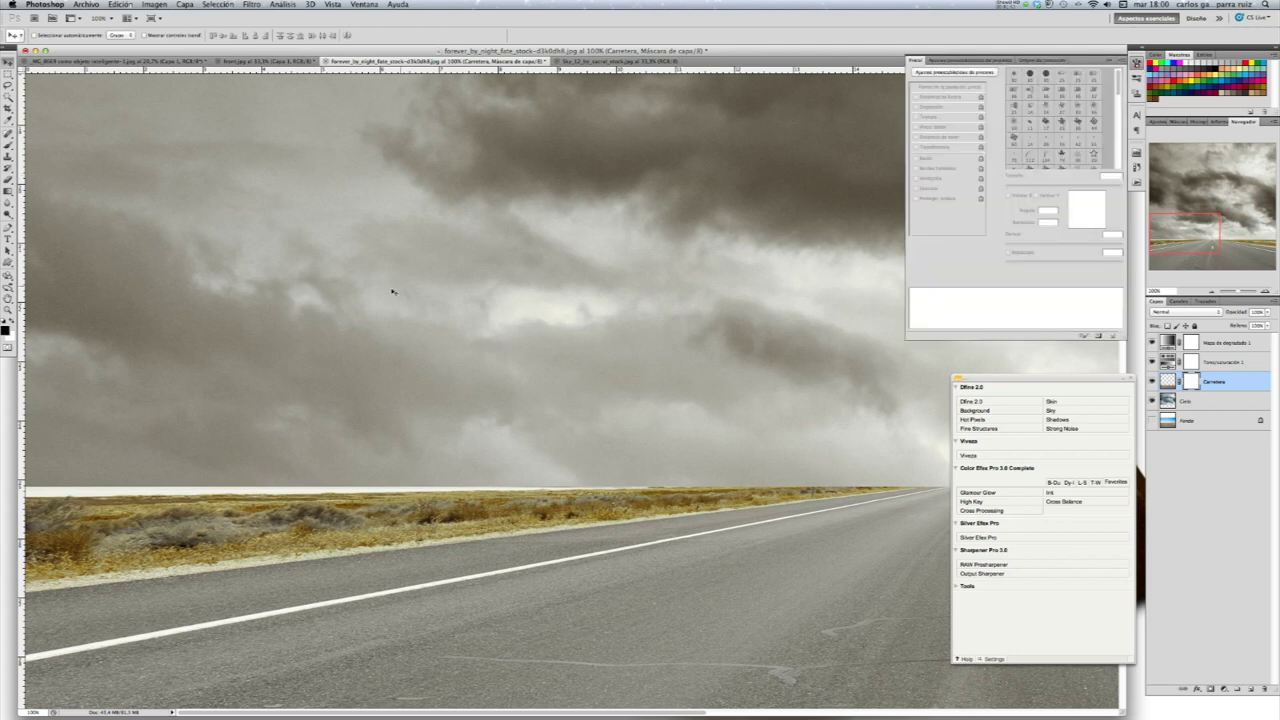
click(8, 145)
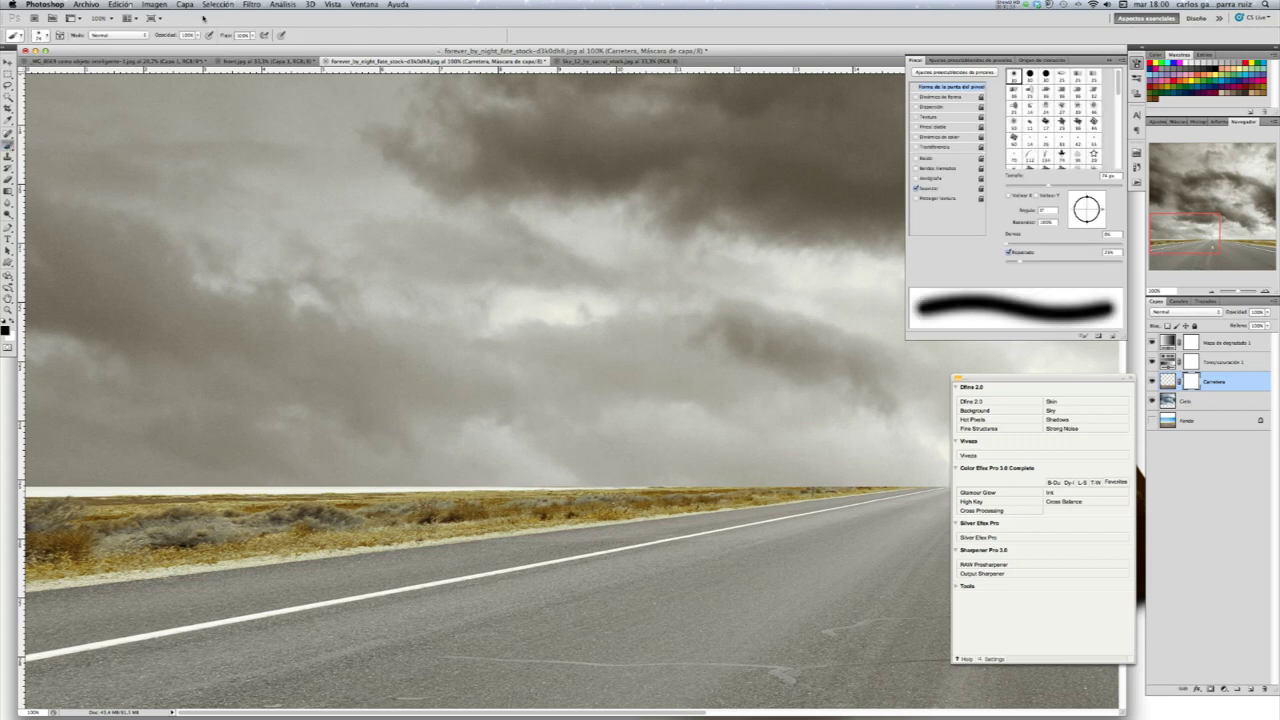
click(197, 36)
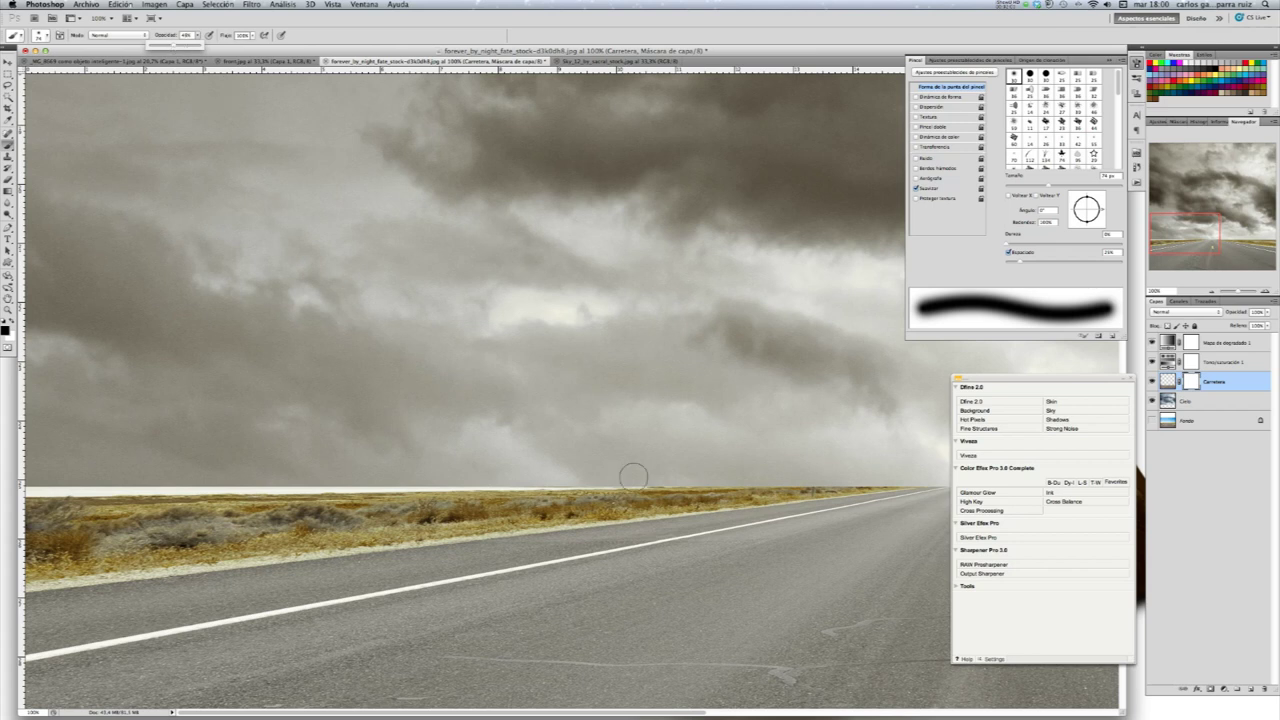
click(1035, 185)
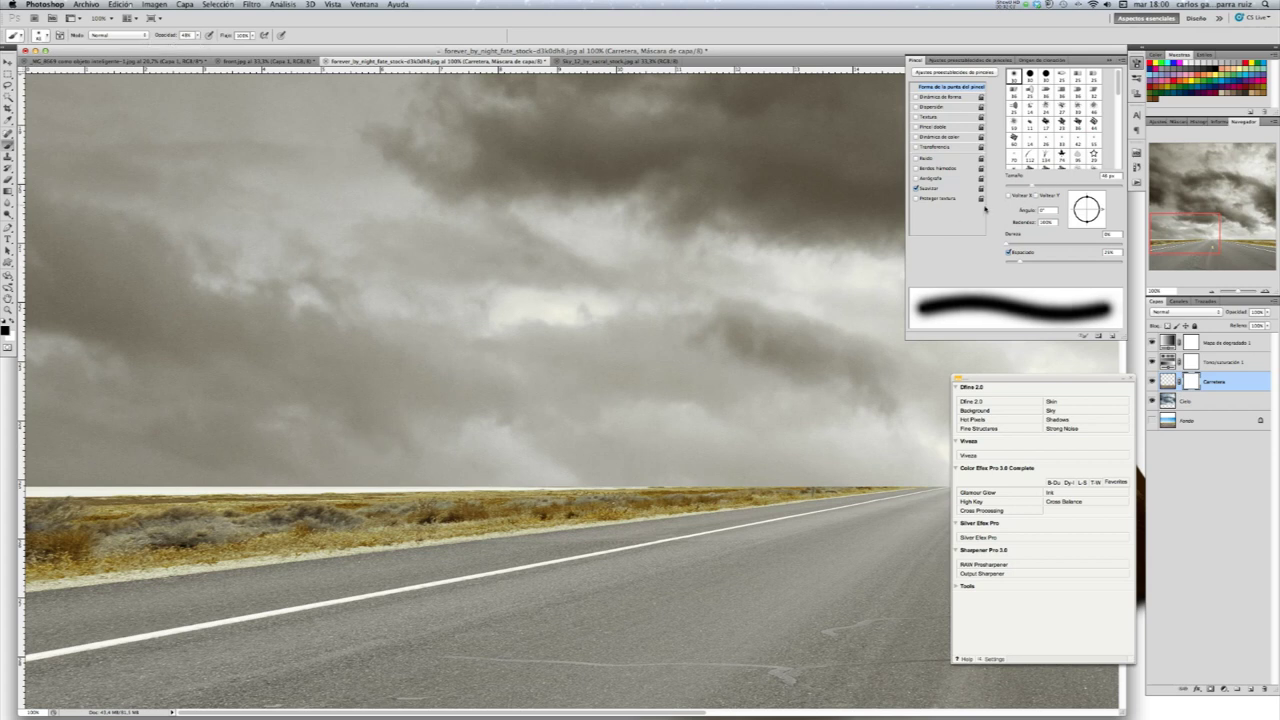
click(1038, 186)
Paint out the white horizon strip on the Carretera mask, then fit the image on screen
mouse_move(290, 481)
mouse_down()
mouse_move(26, 488)
mouse_move(127, 483)
mouse_up()
mouse_move(250, 486)
mouse_down()
mouse_move(733, 476)
mouse_move(170, 484)
mouse_move(1113, 477)
mouse_move(450, 488)
mouse_up()
mouse_move(450, 488)
mouse_down()
mouse_move(924, 507)
mouse_move(910, 456)
mouse_up()
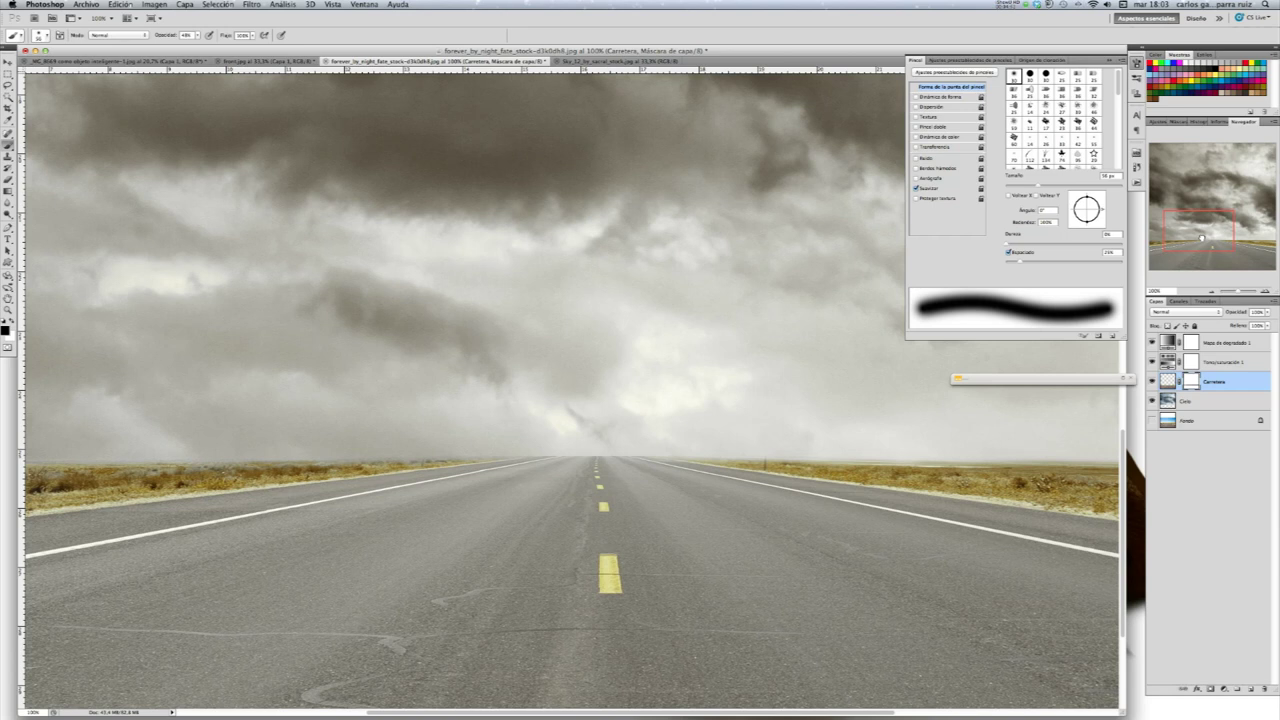
drag(1202, 237, 1184, 255)
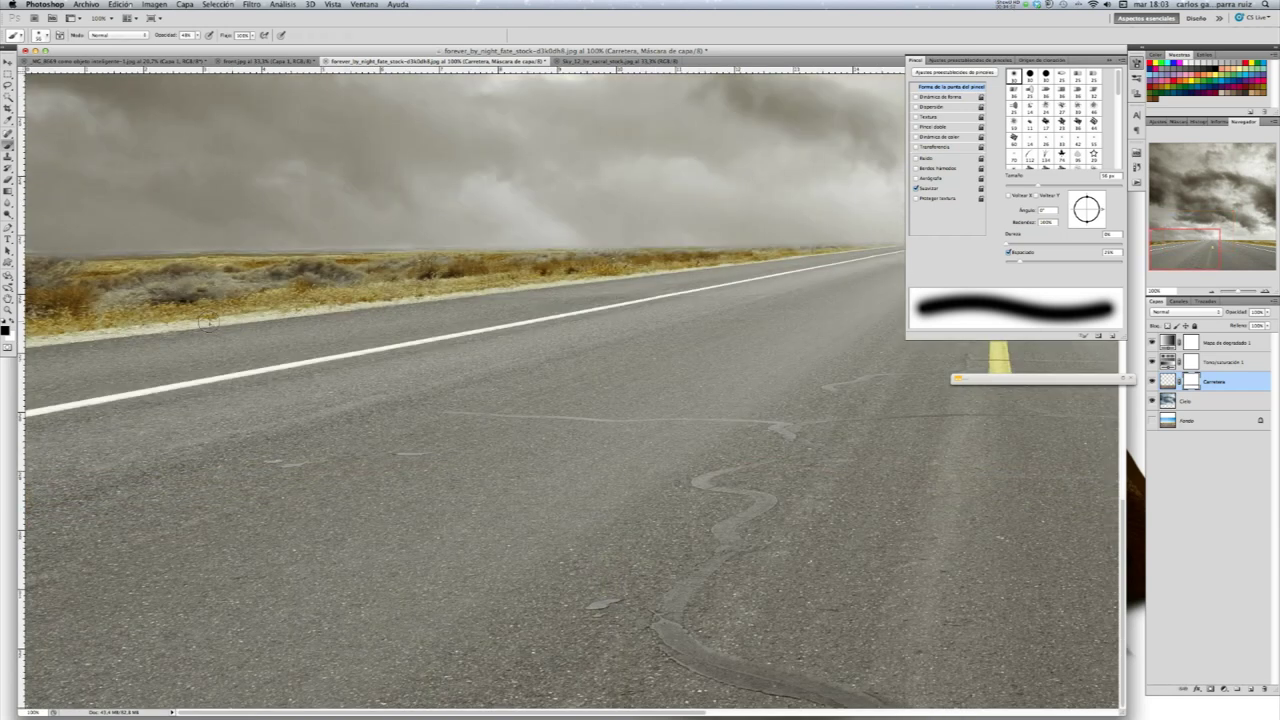
key(v)
key(ctrl+0)
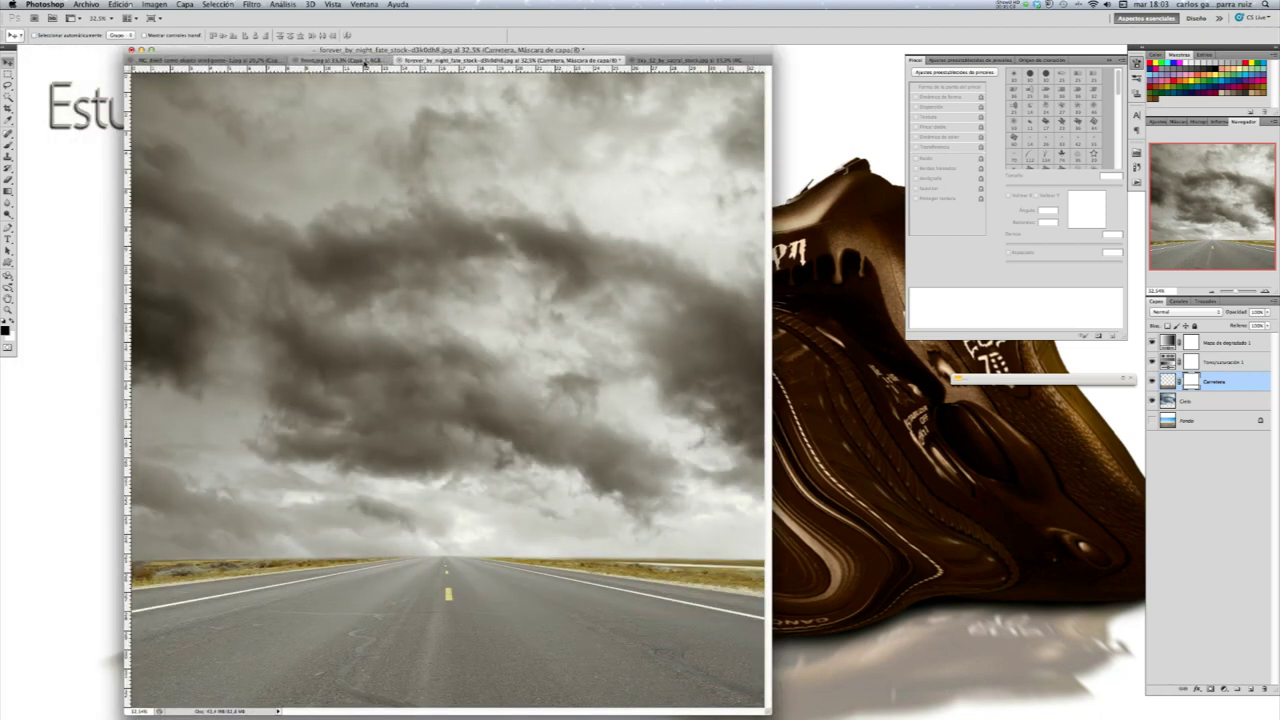
Drag the Aston Martin 'Capa 1' layer from front.jpg into the stormy road document
click(375, 62)
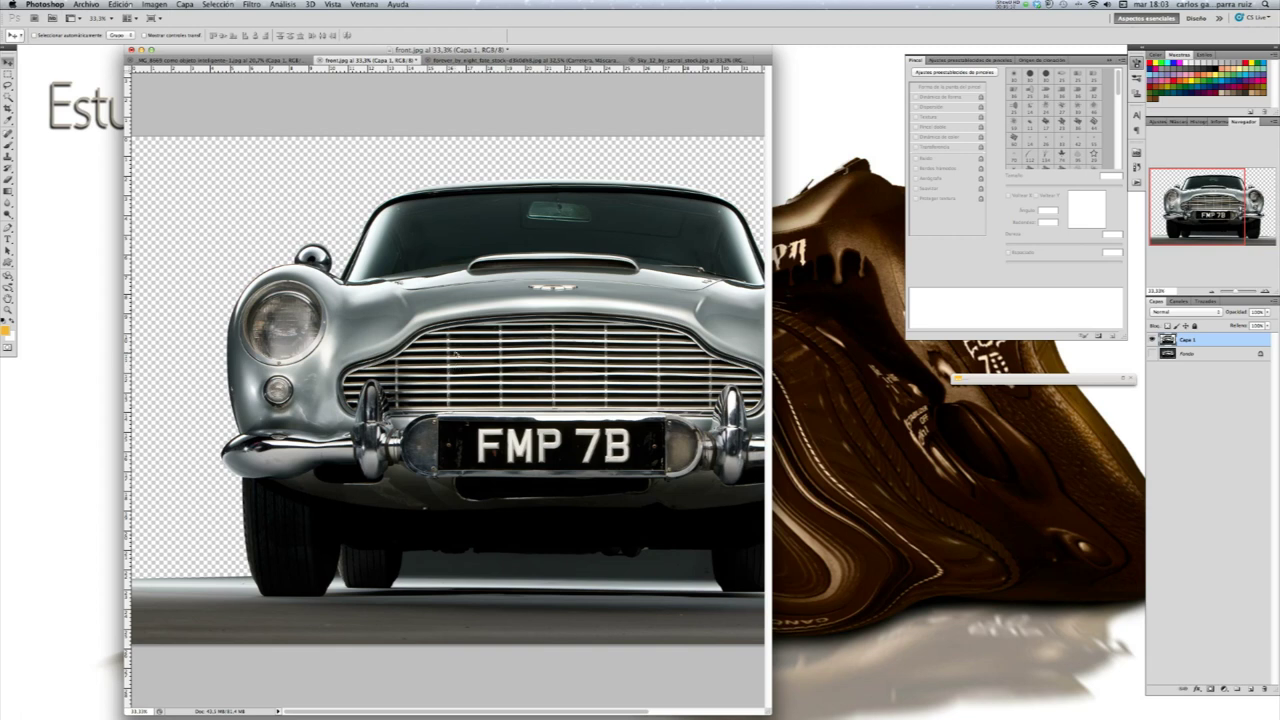
drag(443, 380, 565, 58)
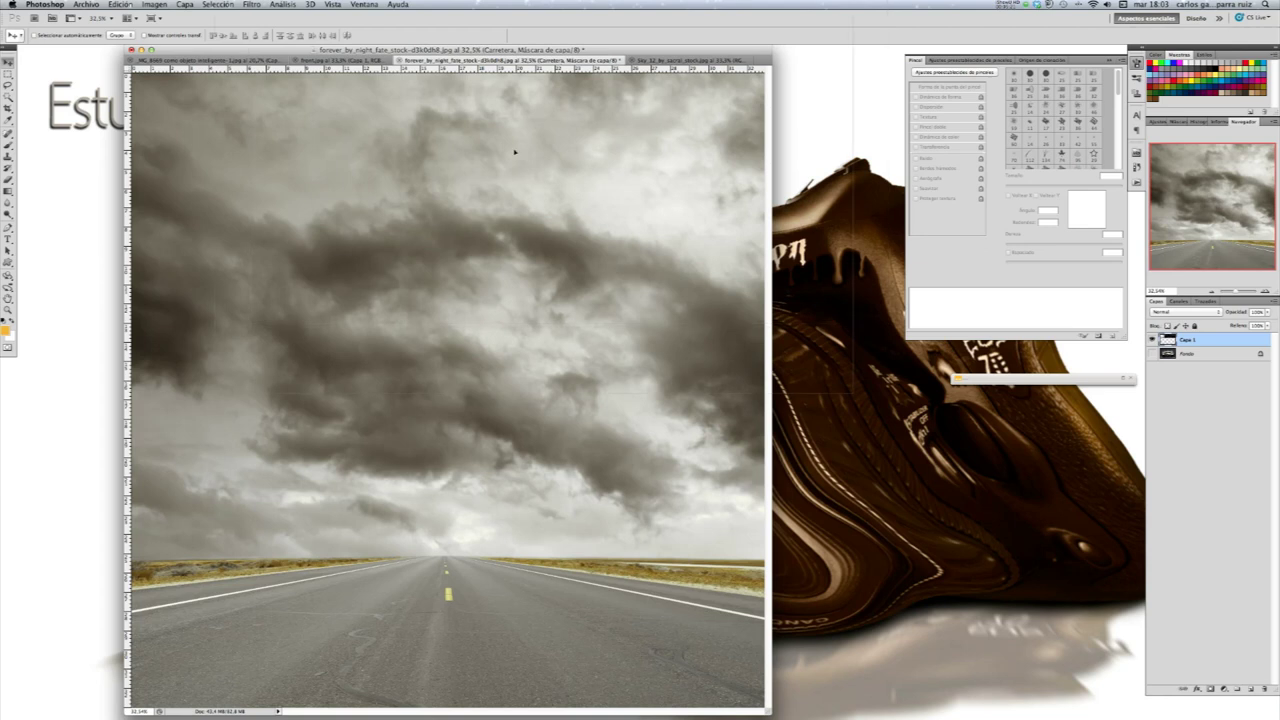
drag(565, 58, 448, 297)
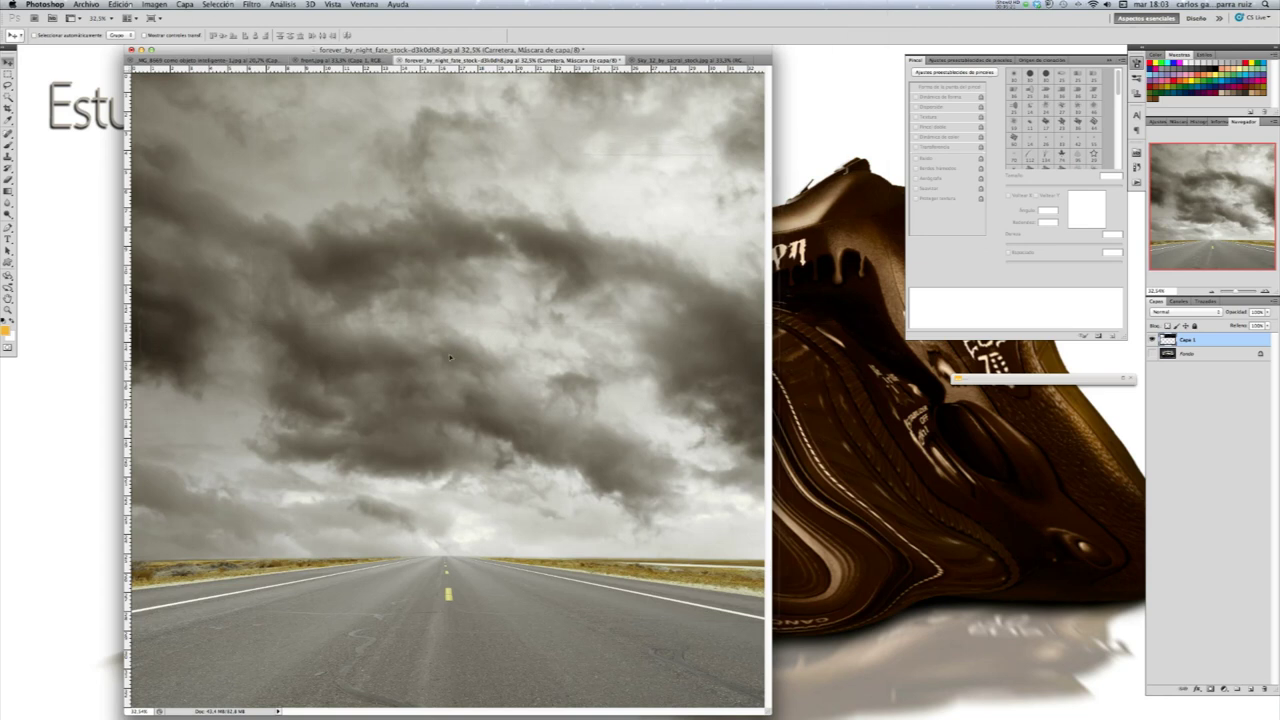
drag(443, 348, 486, 380)
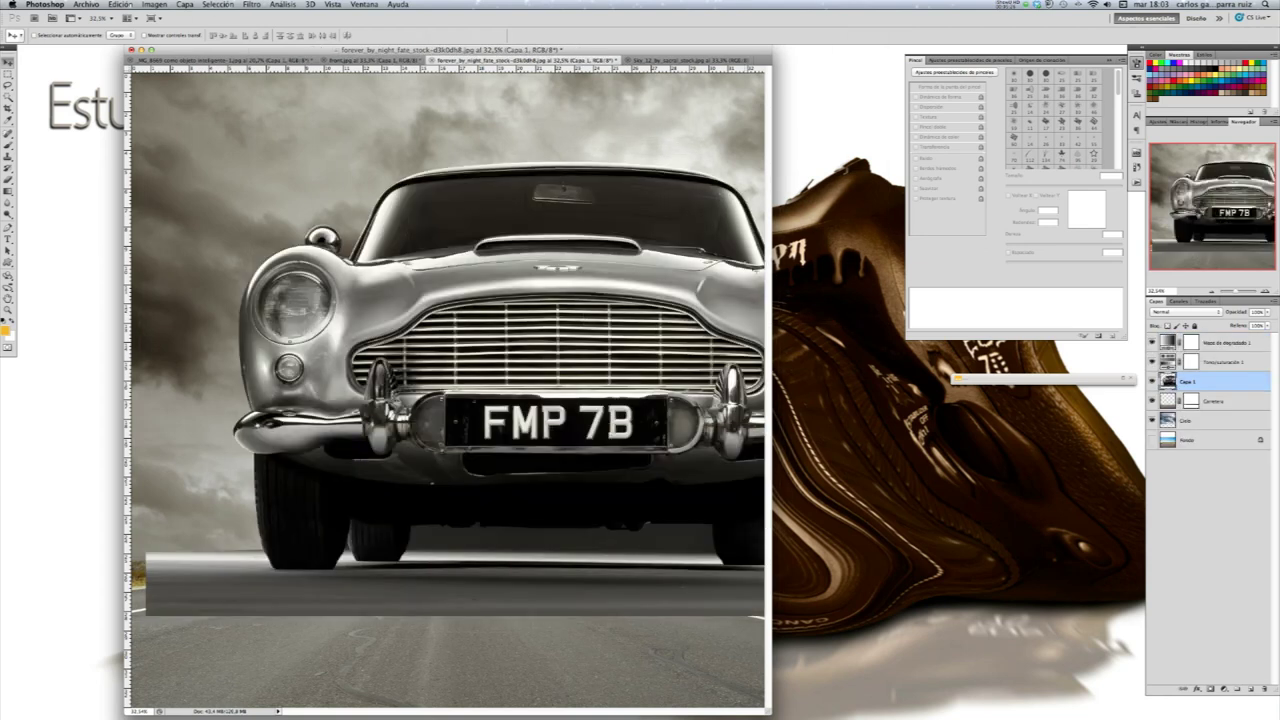
Centre the car and scale it proportionally to about 86% with Free Transform
click(1212, 292)
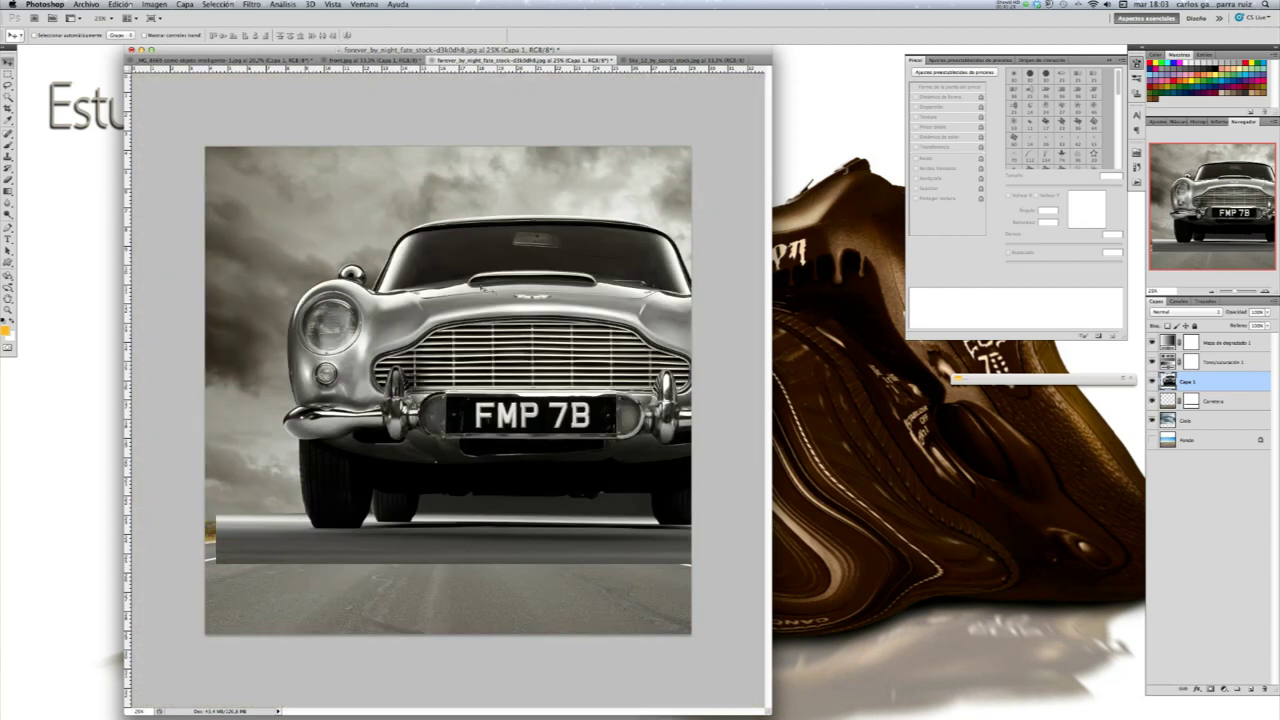
drag(481, 288, 432, 340)
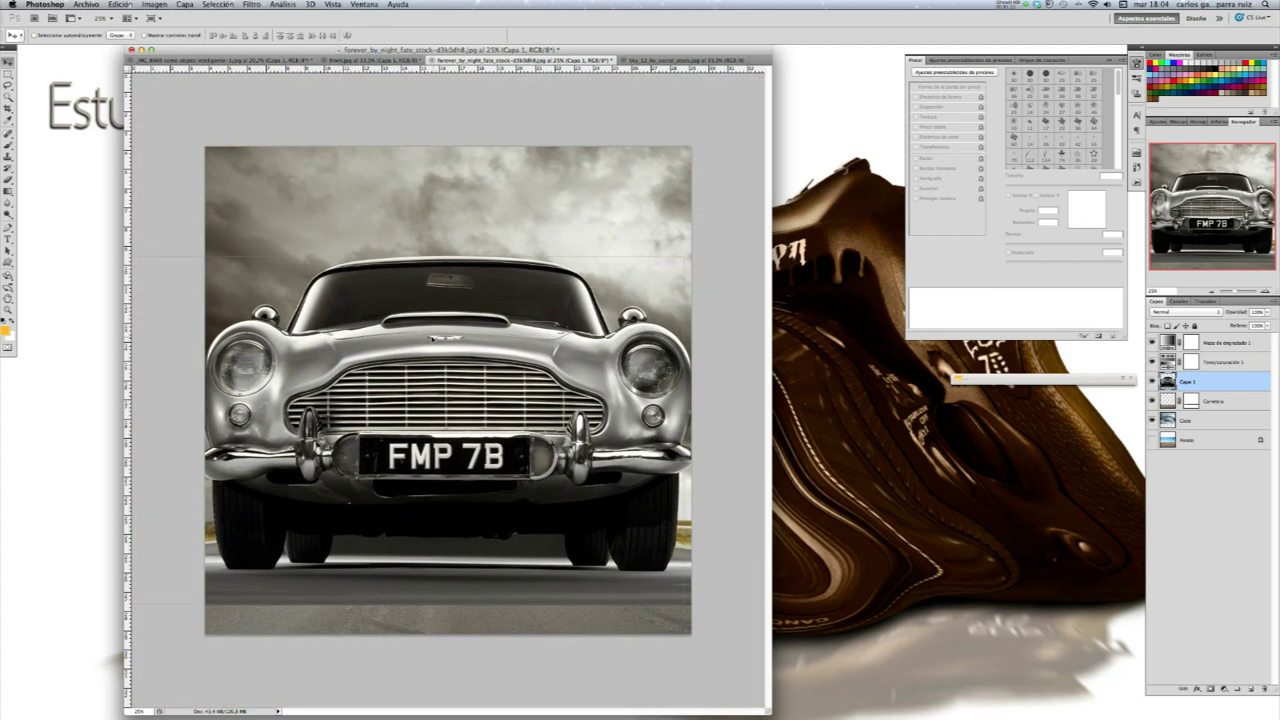
key(ctrl+t)
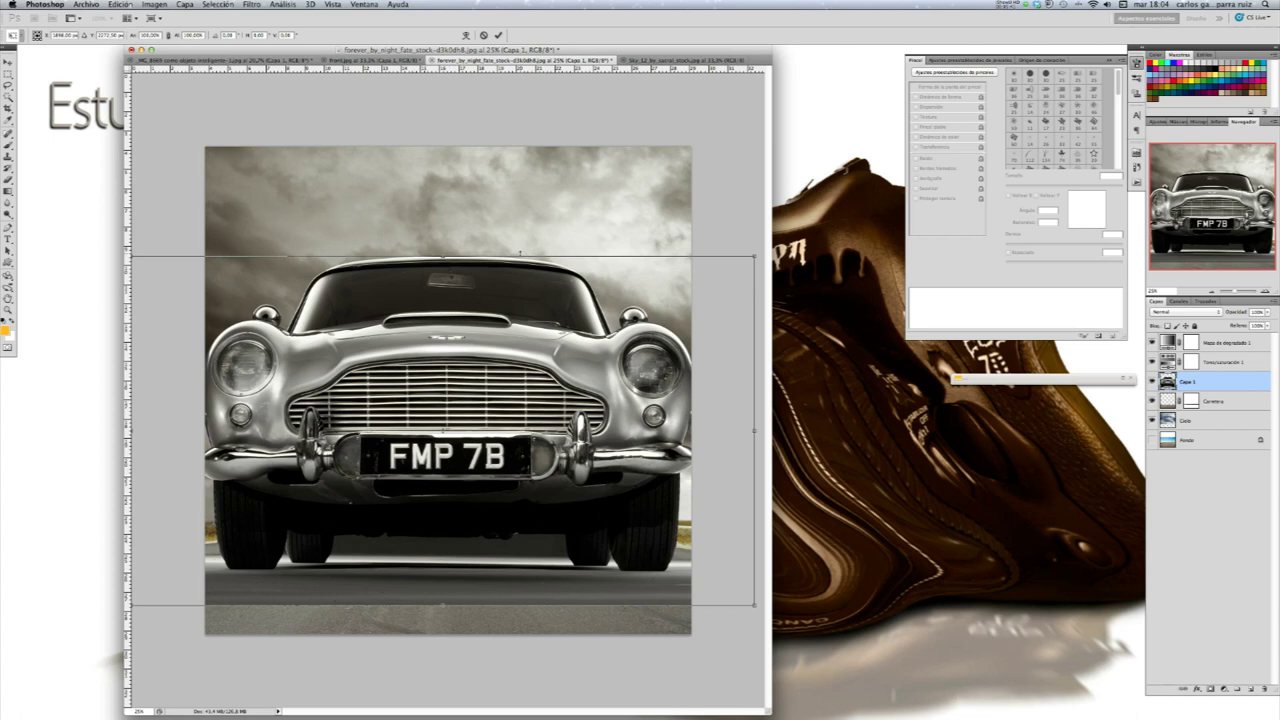
click(169, 35)
click(179, 37)
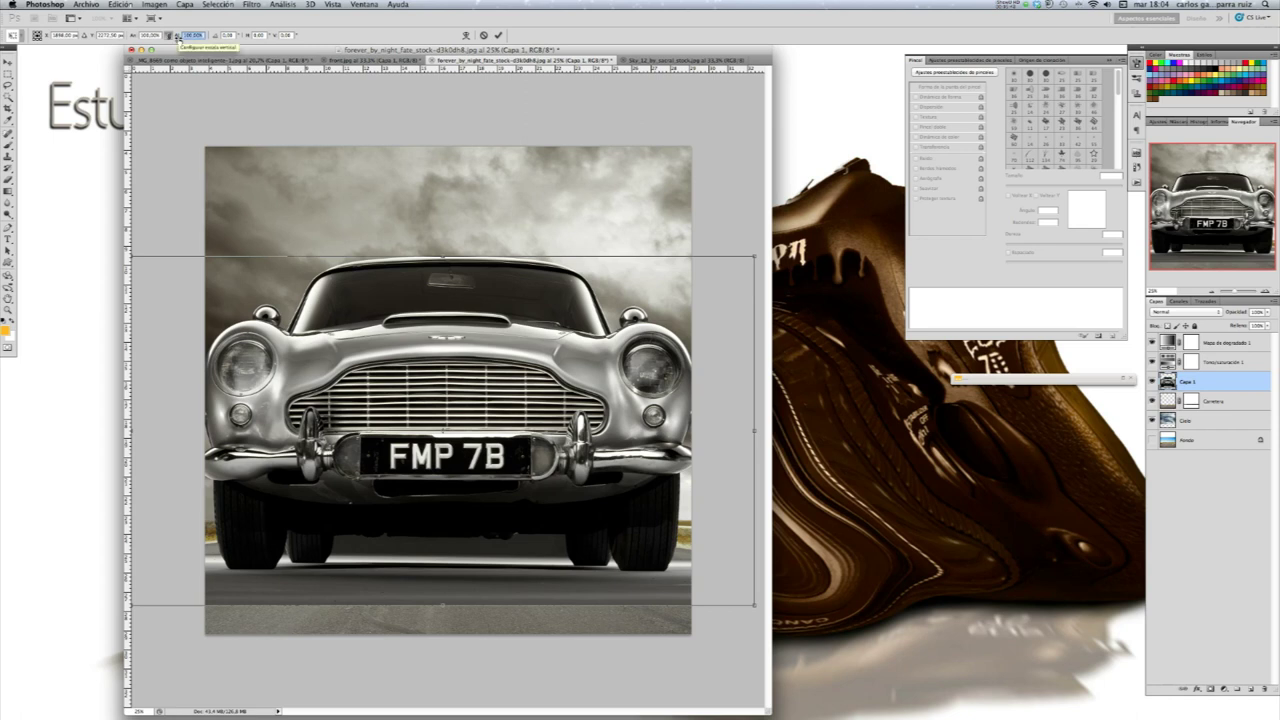
drag(177, 37, 170, 37)
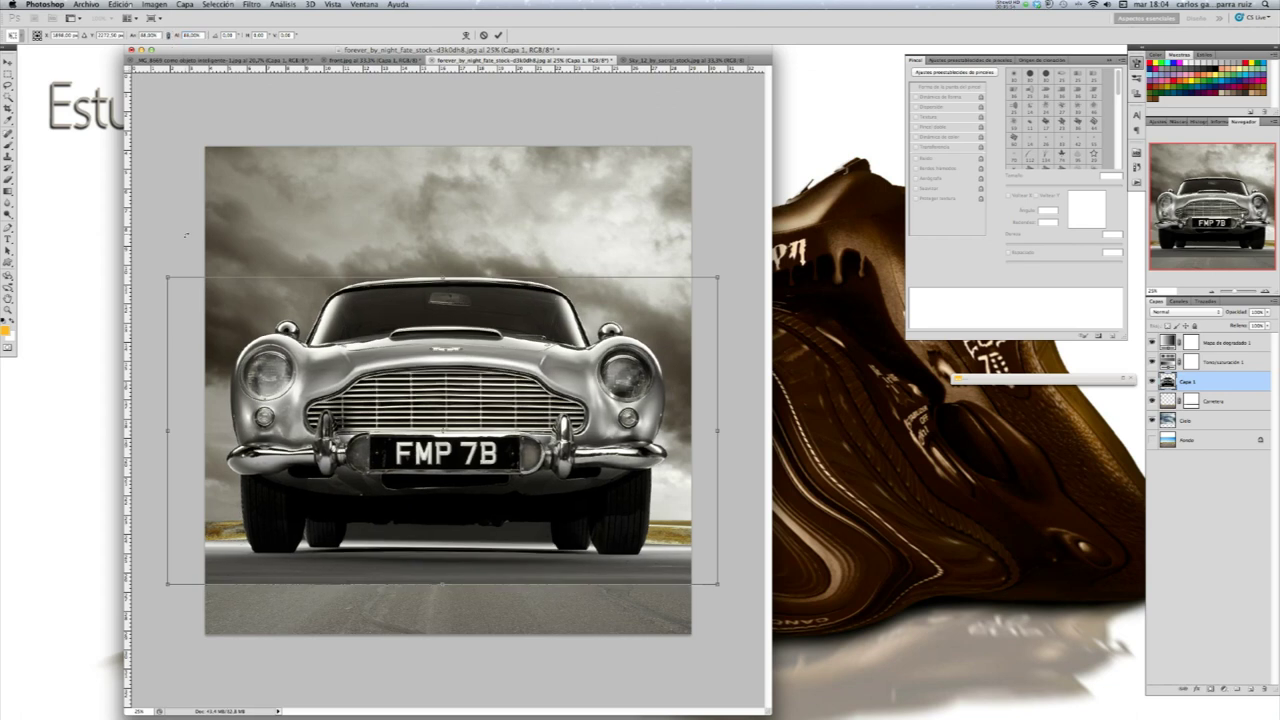
mouse_move(170, 281)
mouse_down()
mouse_move(281, 363)
mouse_move(234, 337)
mouse_move(225, 283)
mouse_up()
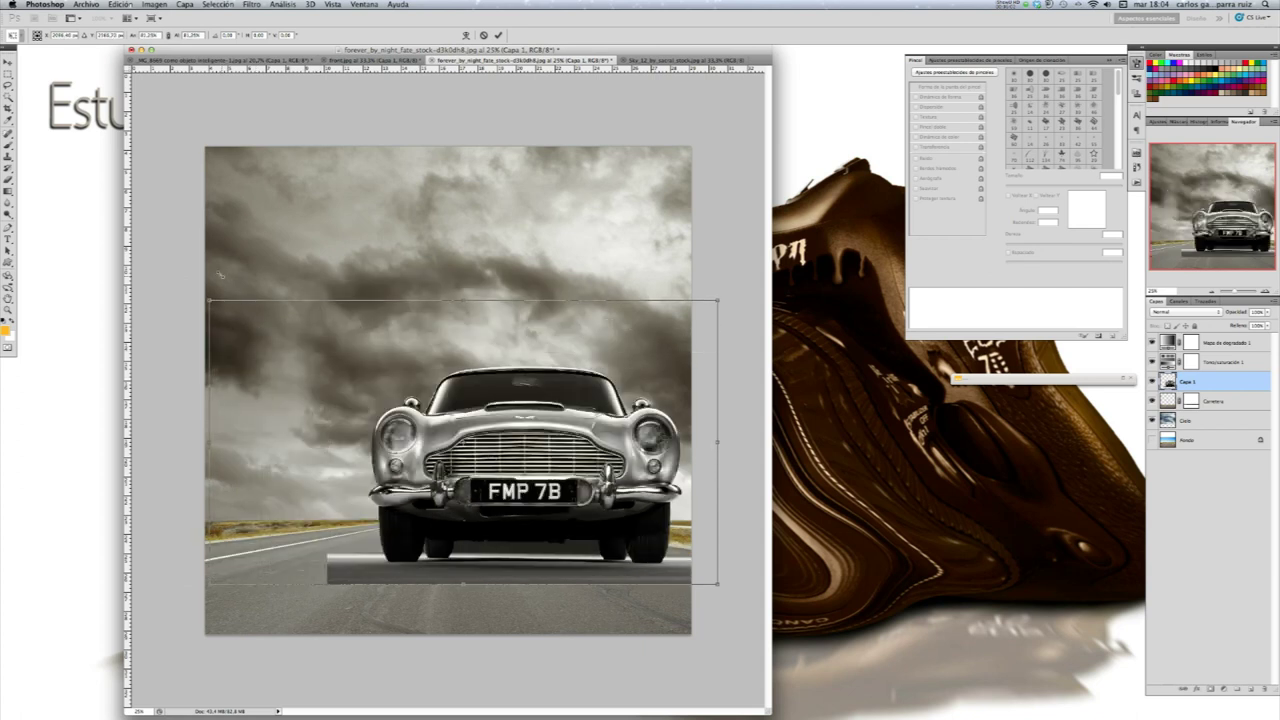
drag(225, 282, 227, 269)
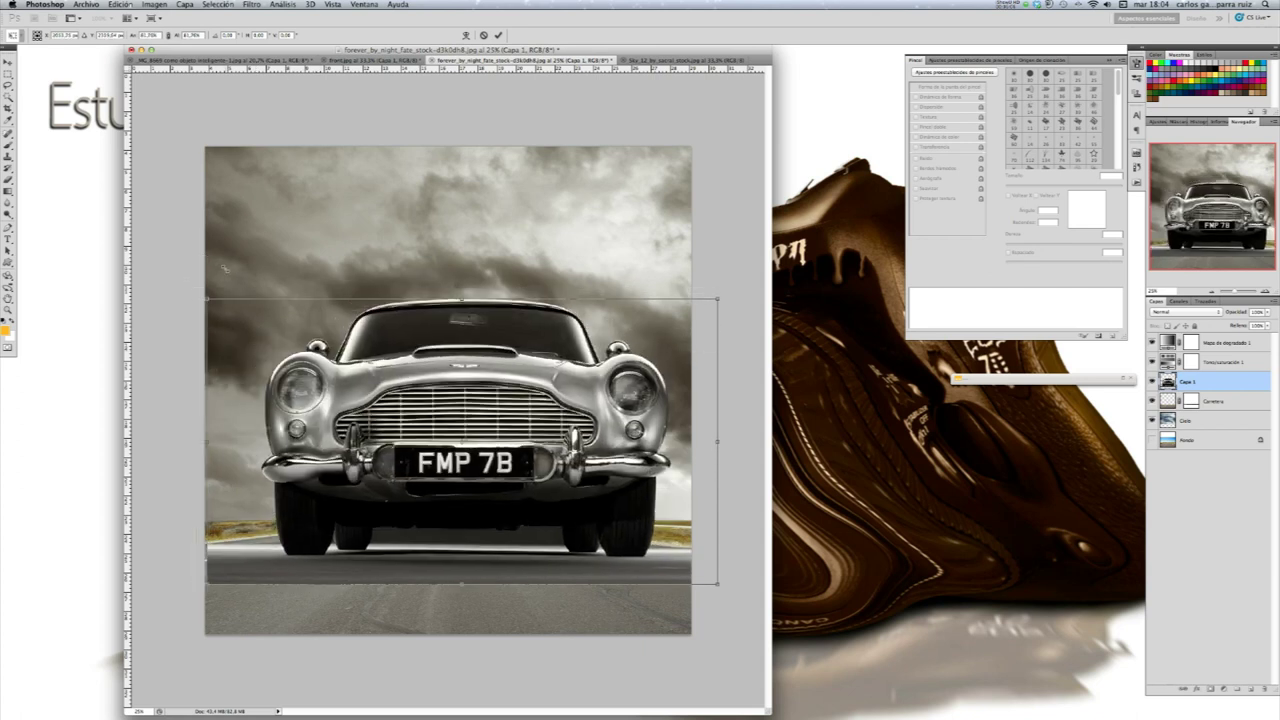
click(498, 35)
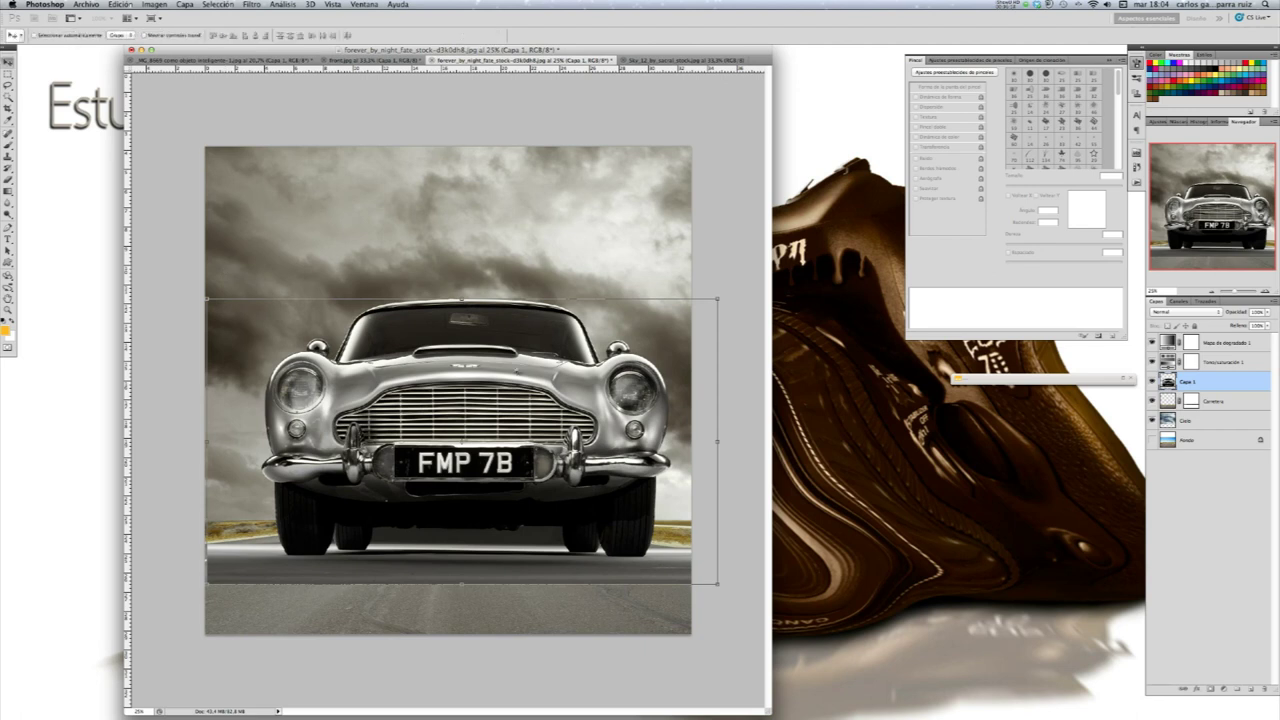
Nudge the car left and fine-tune its size with a second transform
key(Left)
key(Left)
key(Left)
key(Left)
key(Left)
key(Left)
key(Left)
key(Left)
key(Left)
key(ctrl+t)
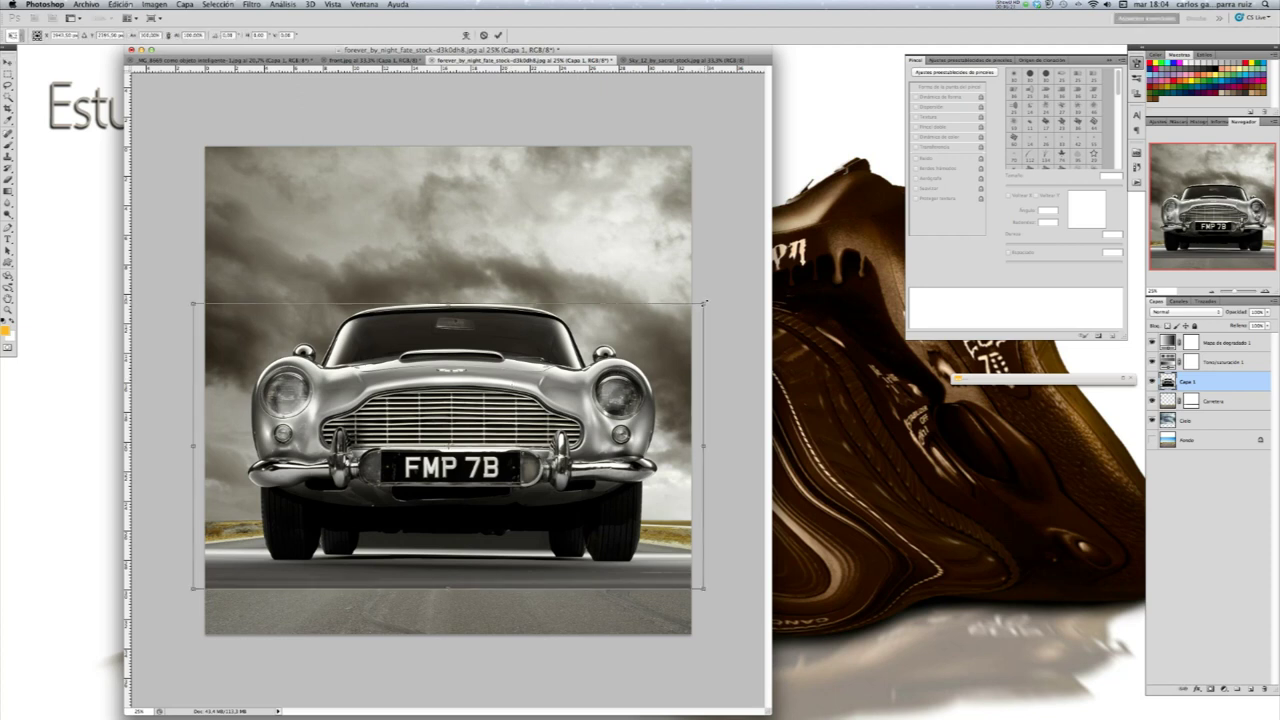
drag(702, 302, 690, 311)
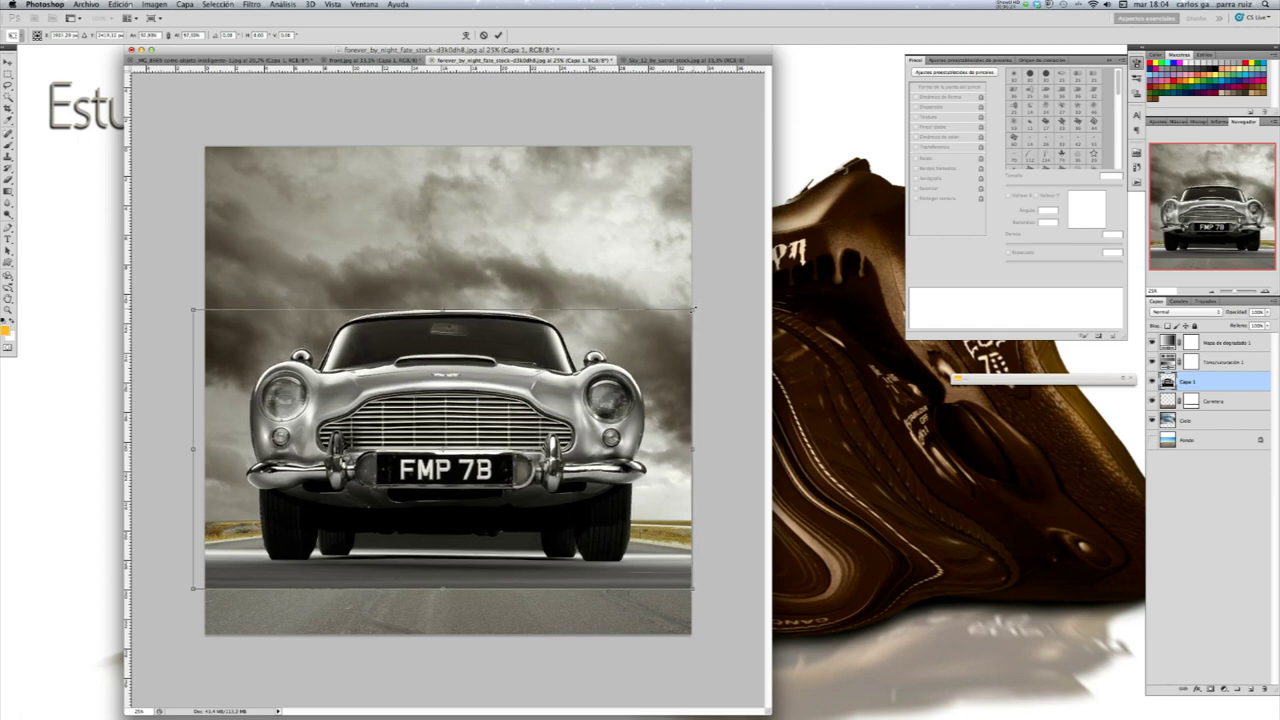
drag(193, 311, 205, 318)
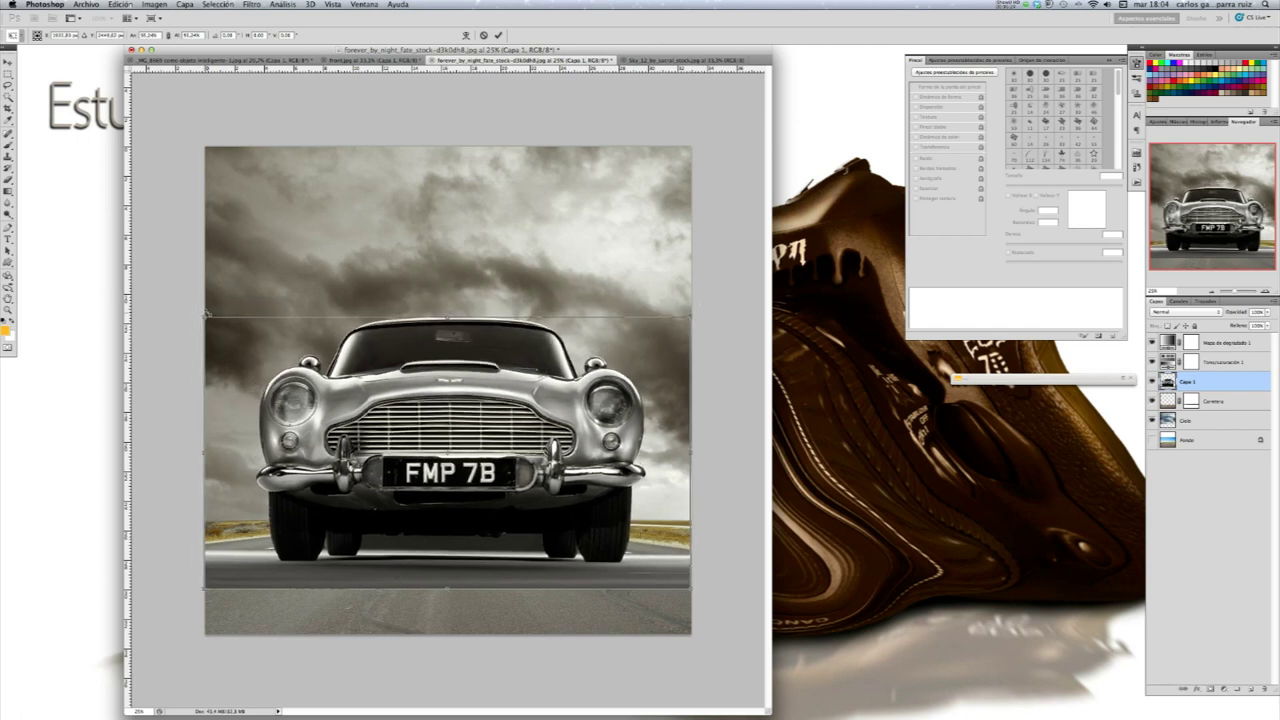
click(498, 35)
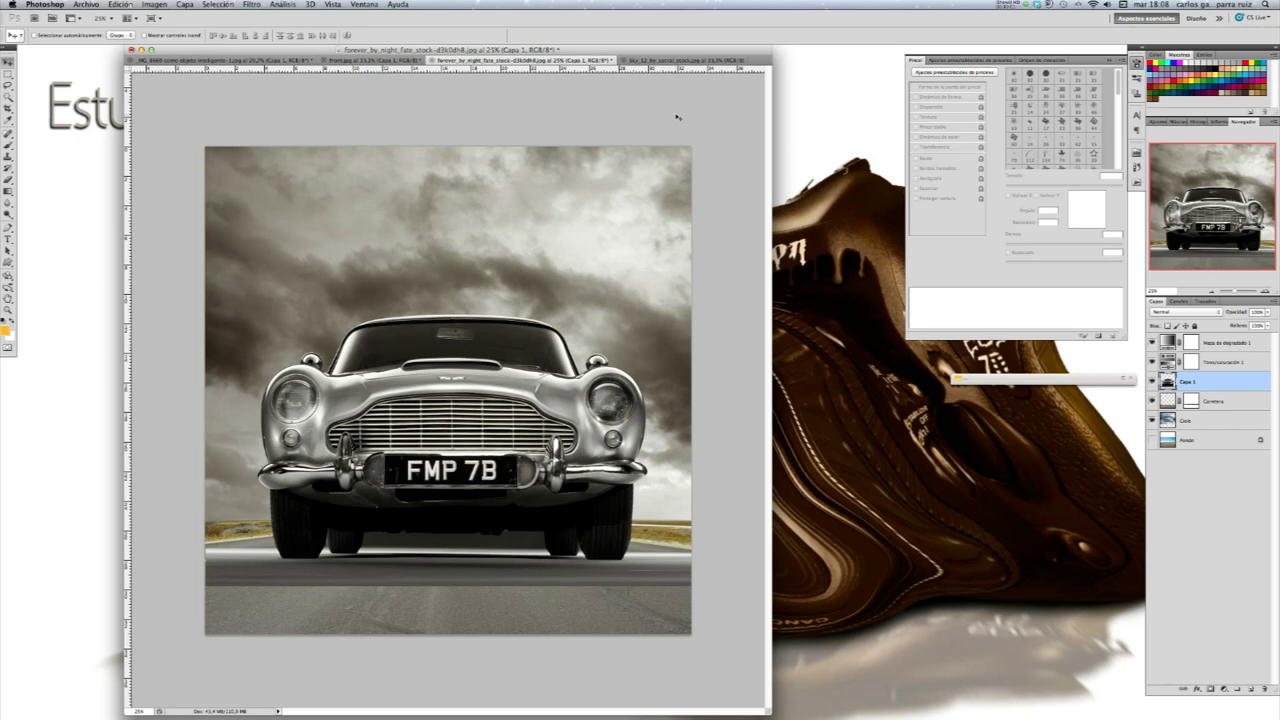
Add a second gradient map above the top one and set its left stop to #051016
click(1235, 347)
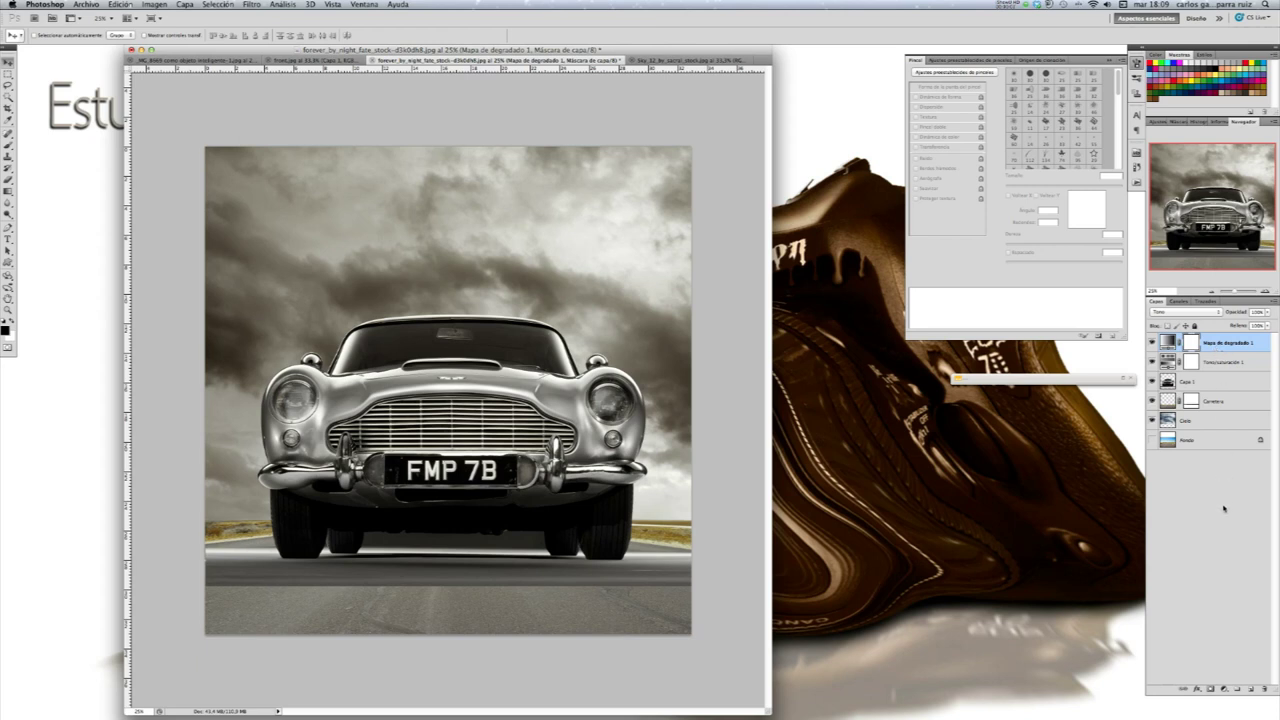
click(1225, 689)
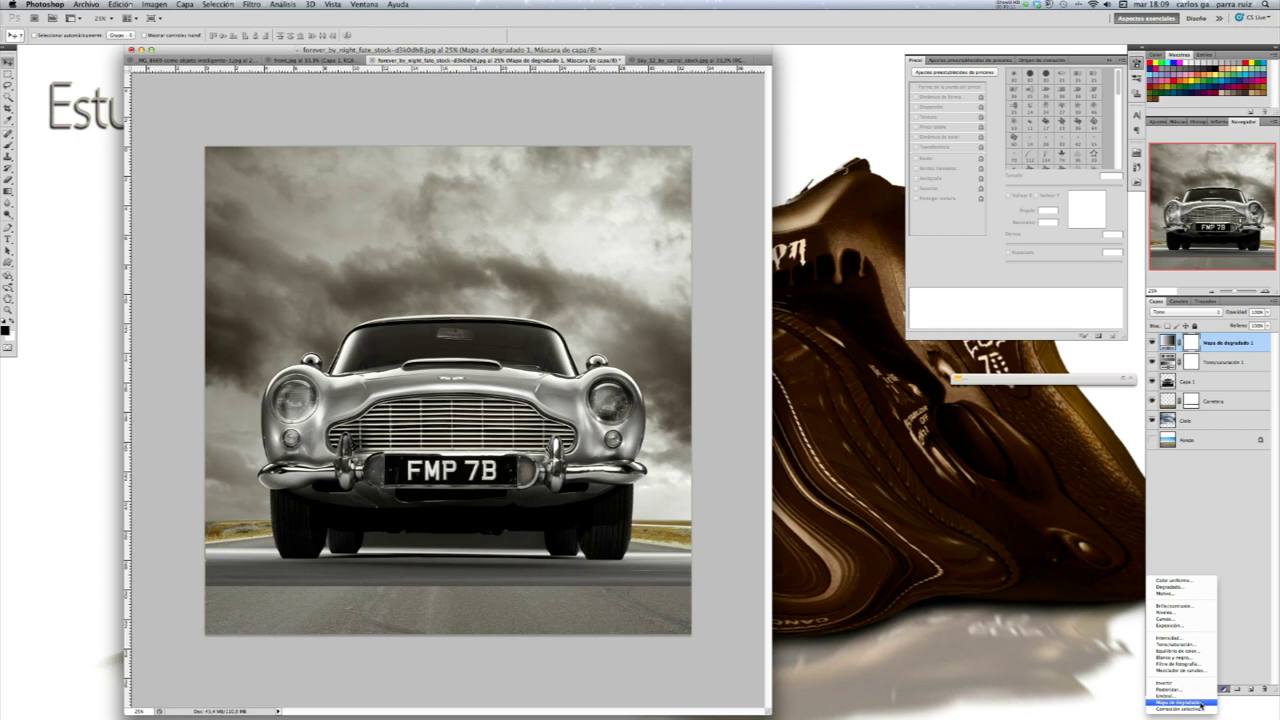
click(1200, 704)
click(1181, 152)
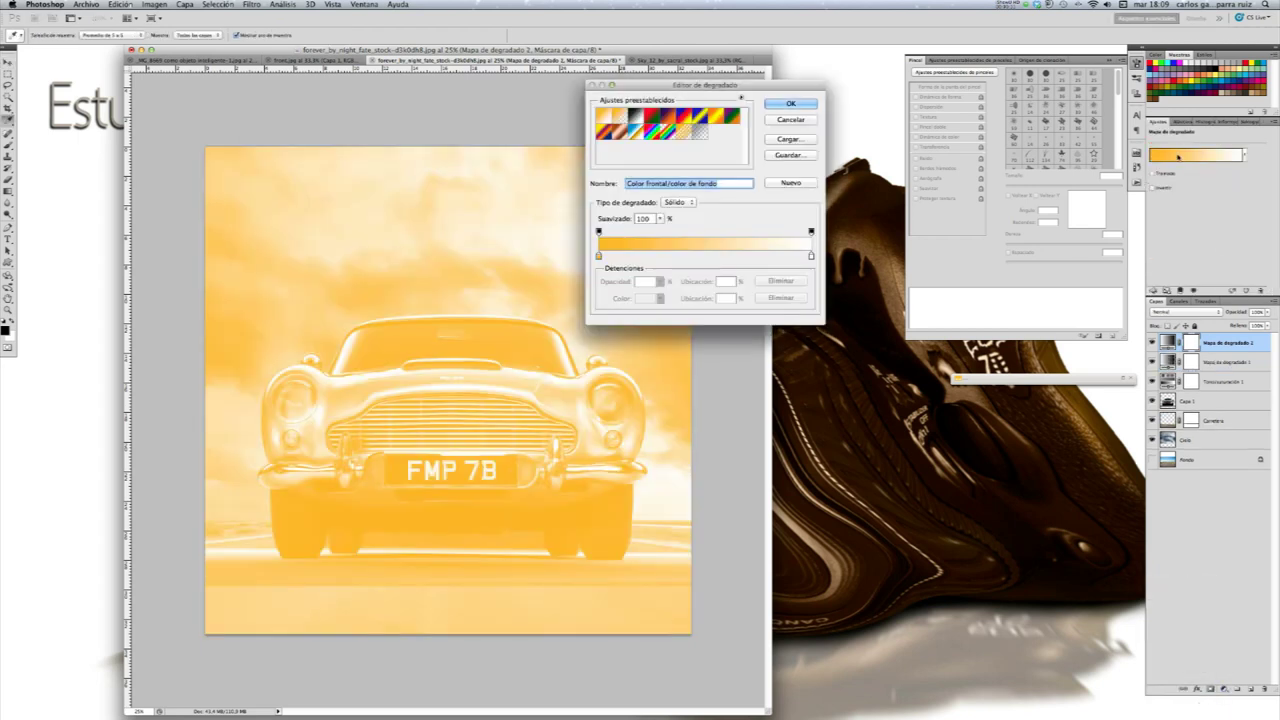
click(598, 256)
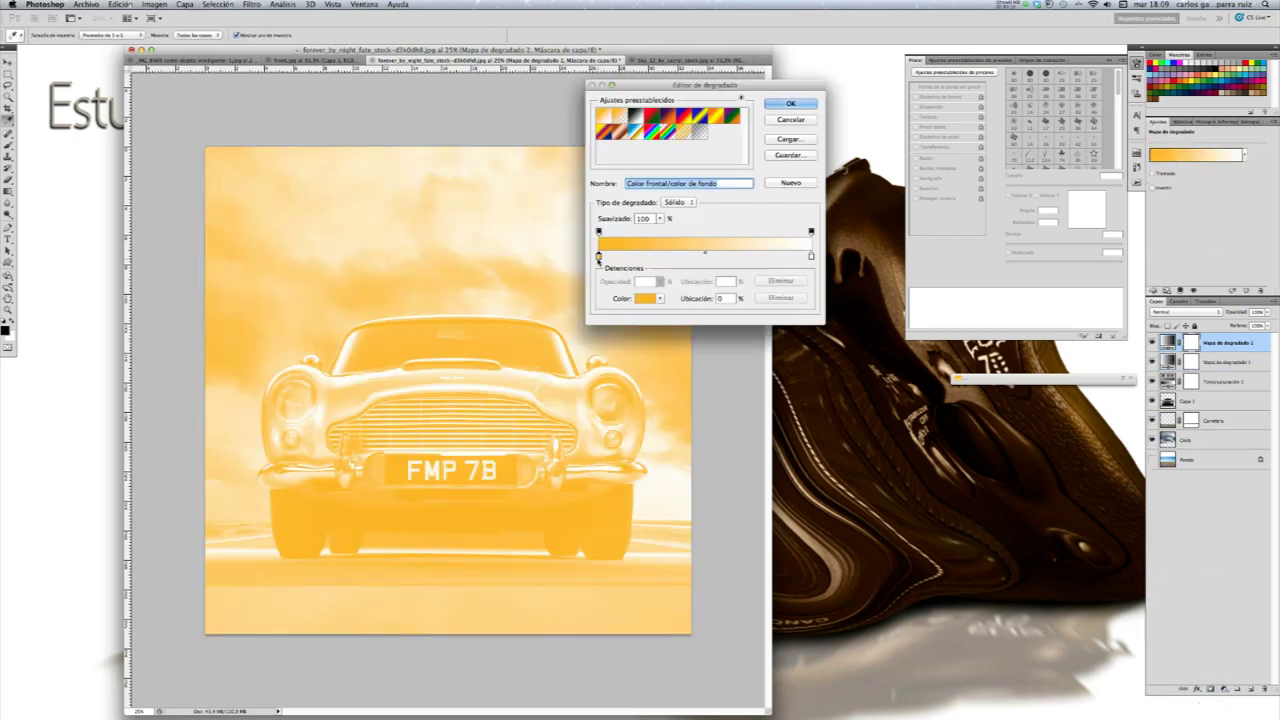
click(645, 299)
click(512, 512)
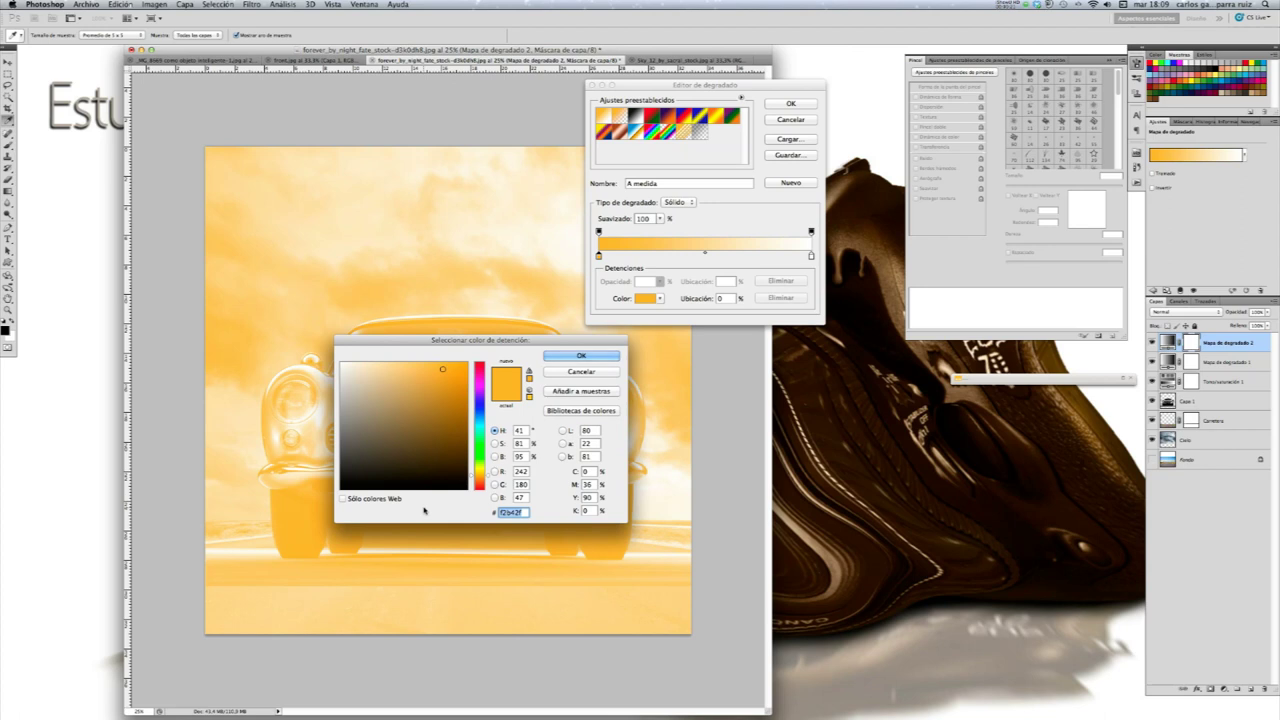
text(05)
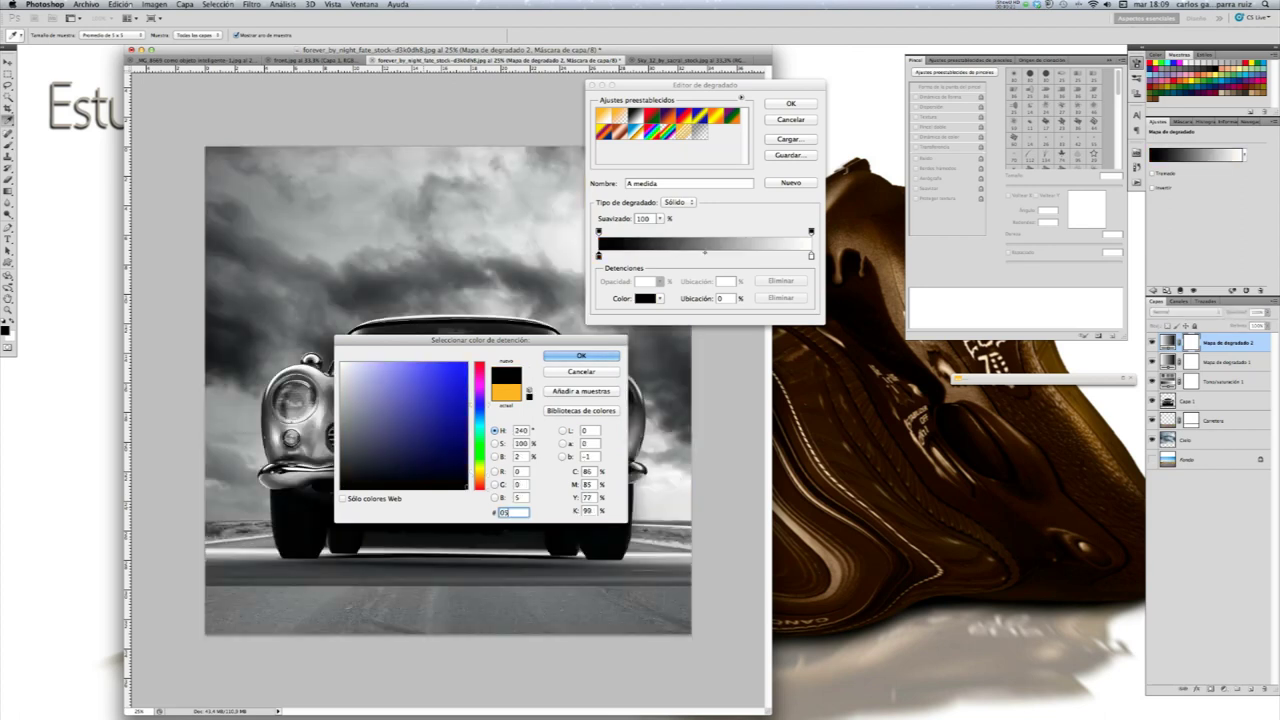
text(10)
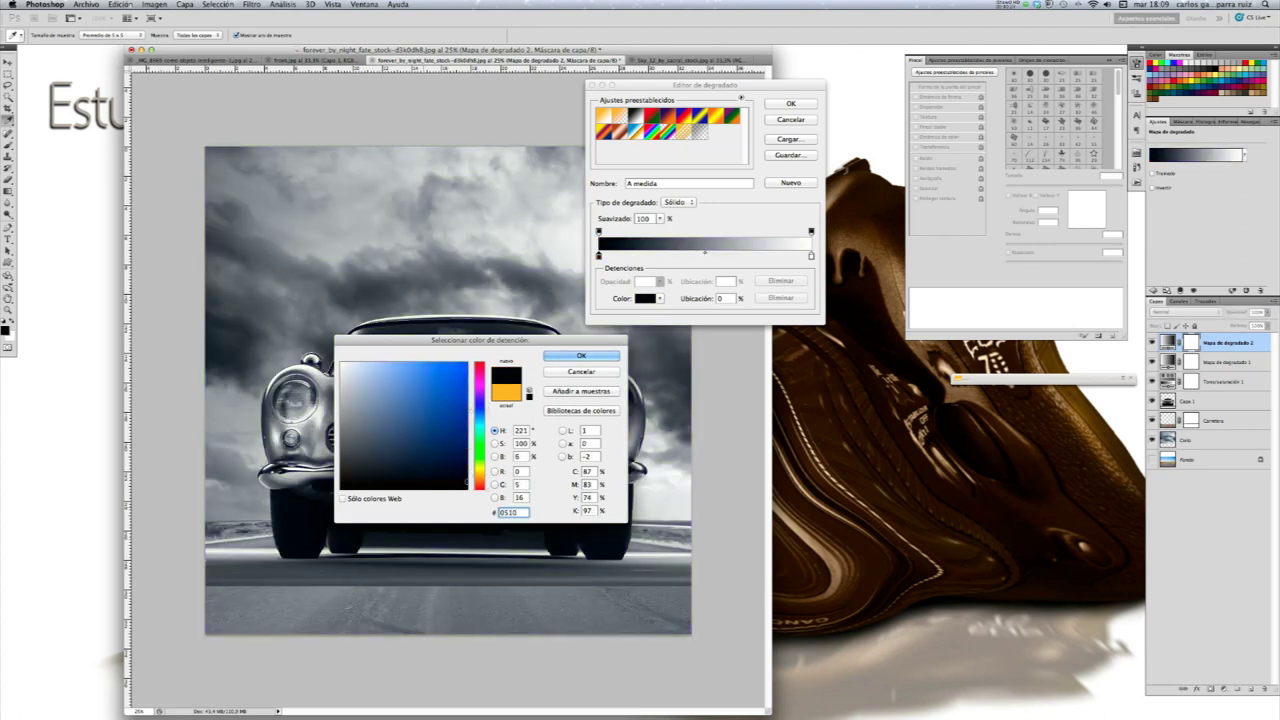
text(16)
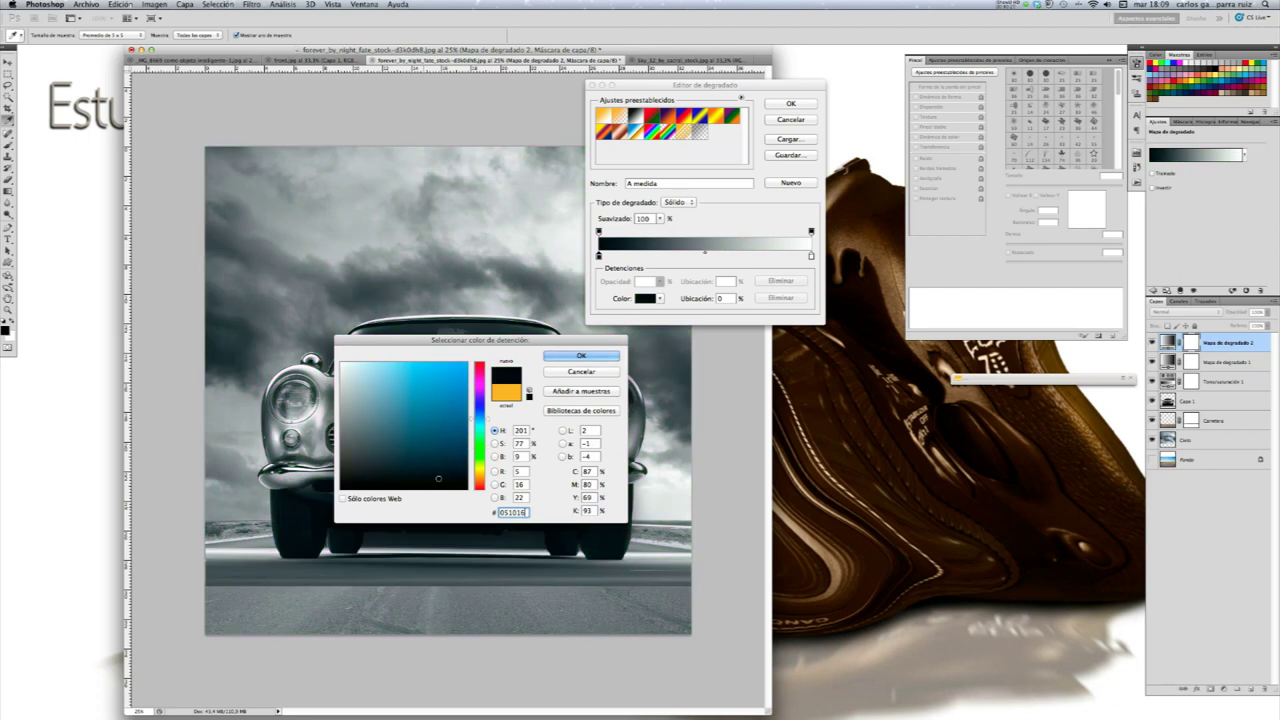
key(Return)
Set the gradient's right stop to warm tan #c29764 and apply it
click(811, 257)
click(648, 298)
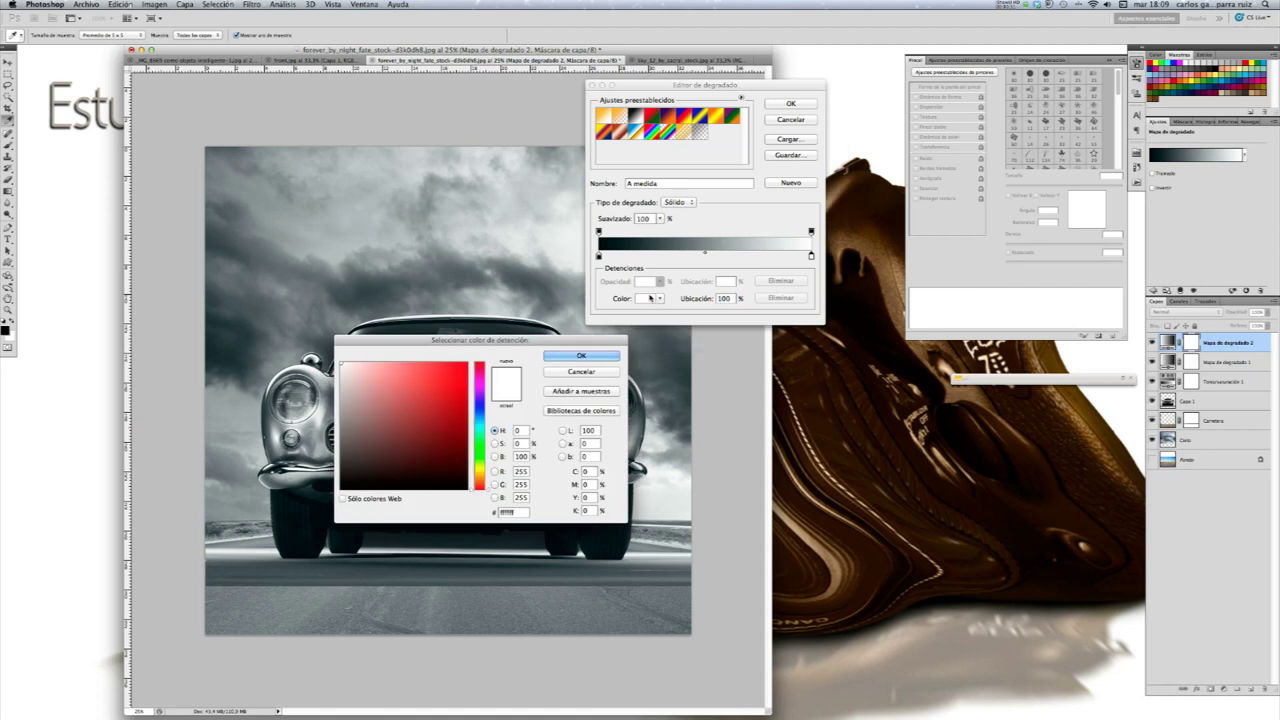
double_click(510, 512)
text(0000c2)
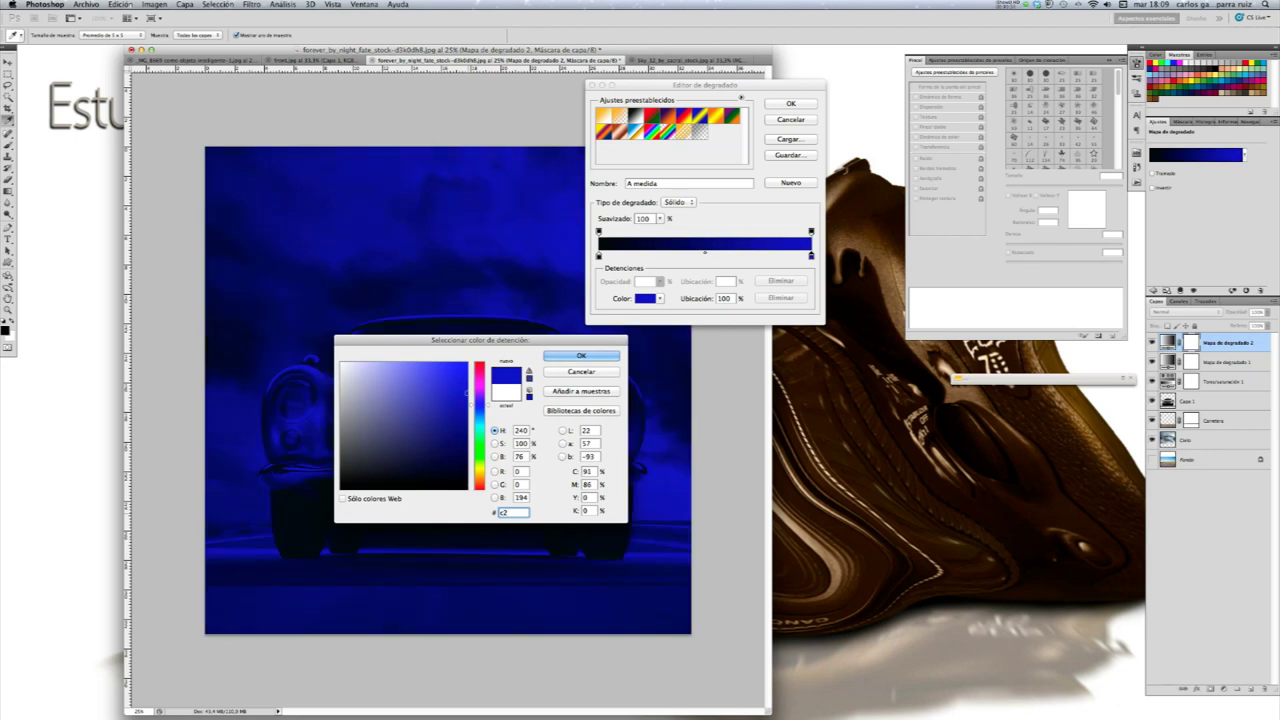
text(00c297)
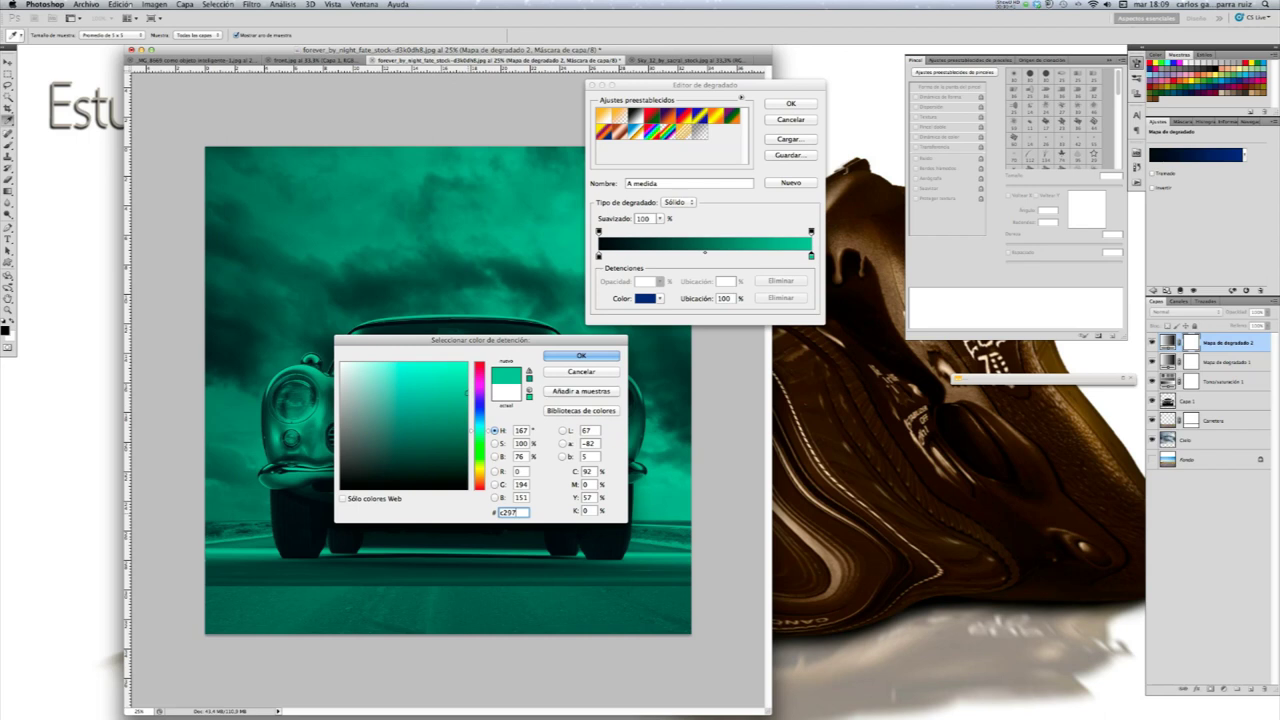
text(64)
click(593, 355)
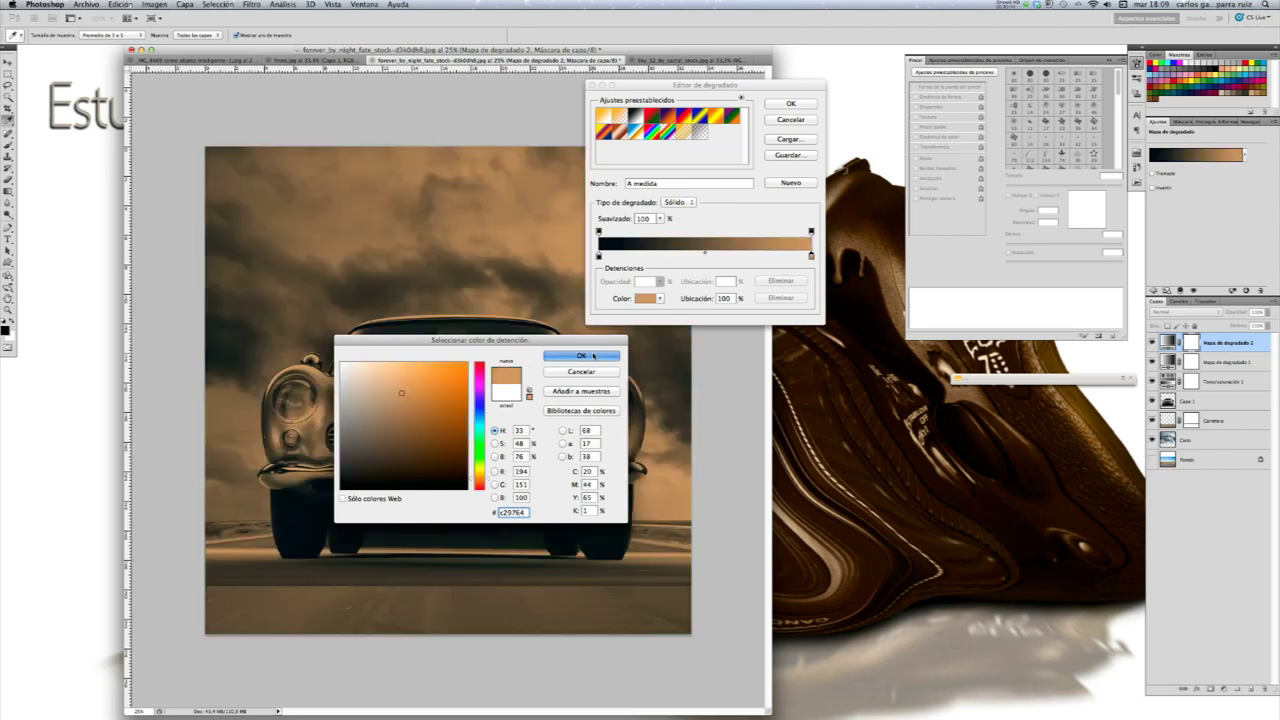
click(803, 104)
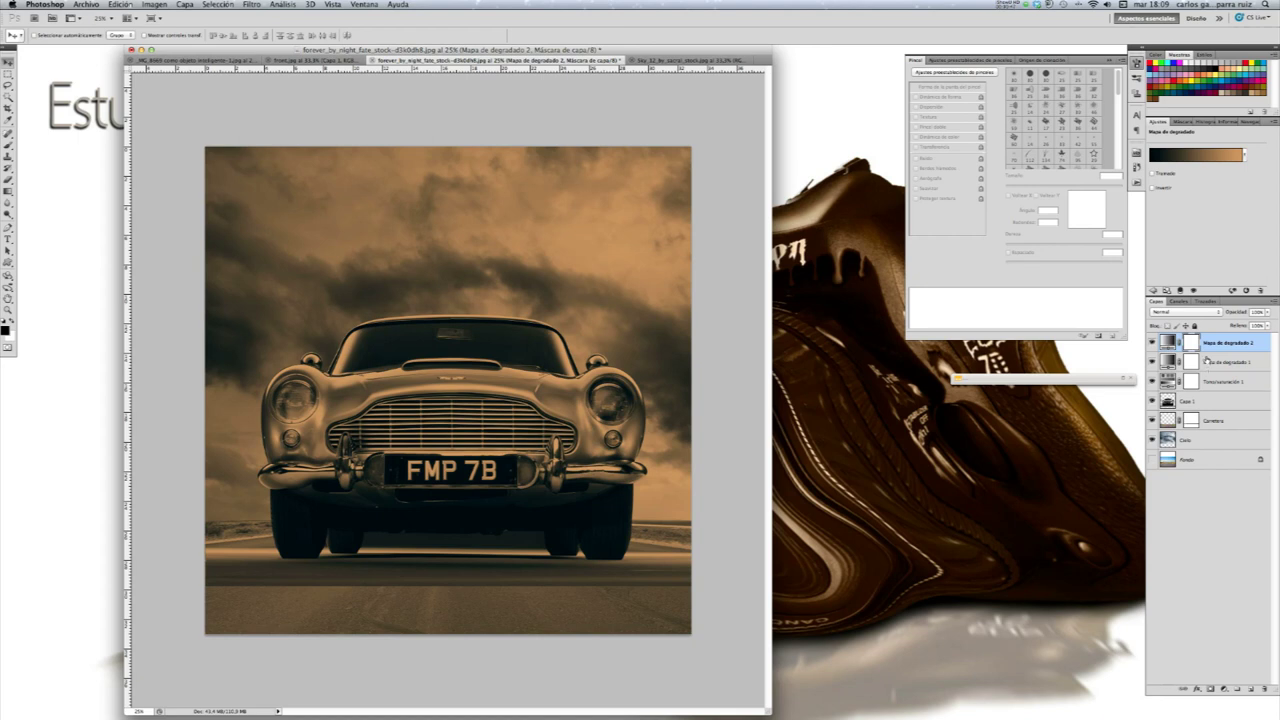
Blend the gradient map in Luz suave at lower opacity, toggling it to compare
click(1206, 313)
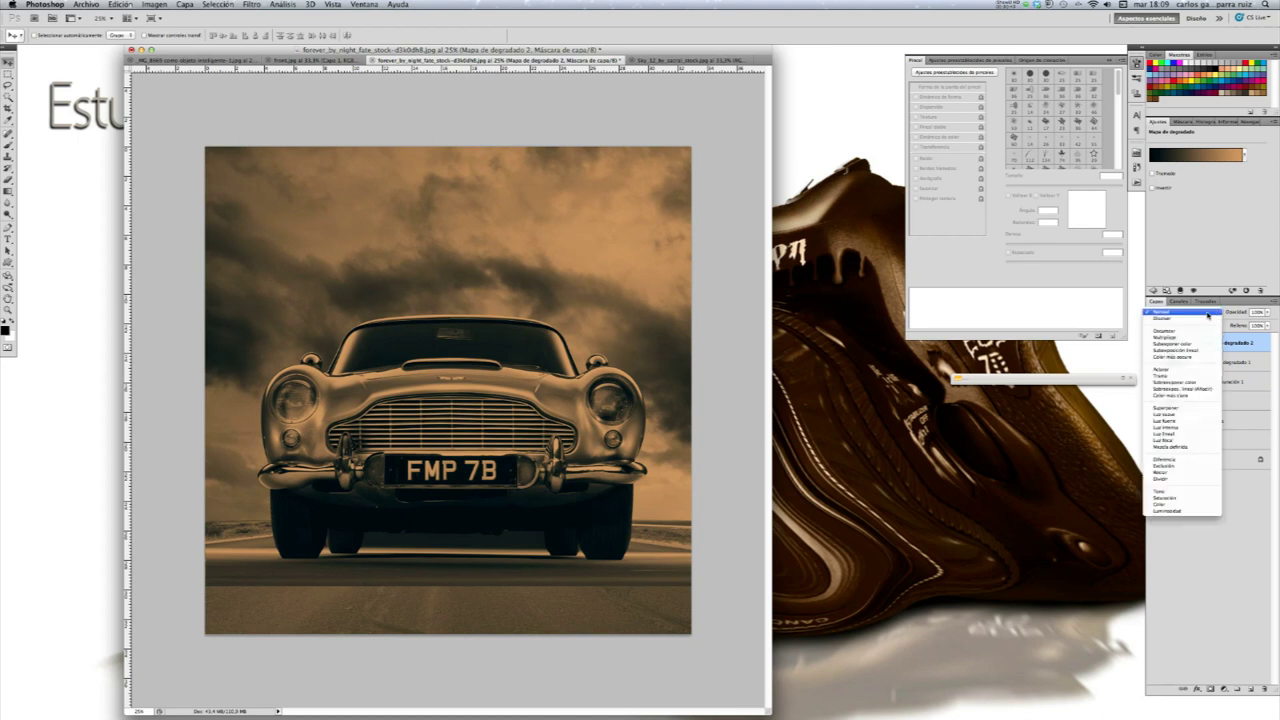
click(1185, 414)
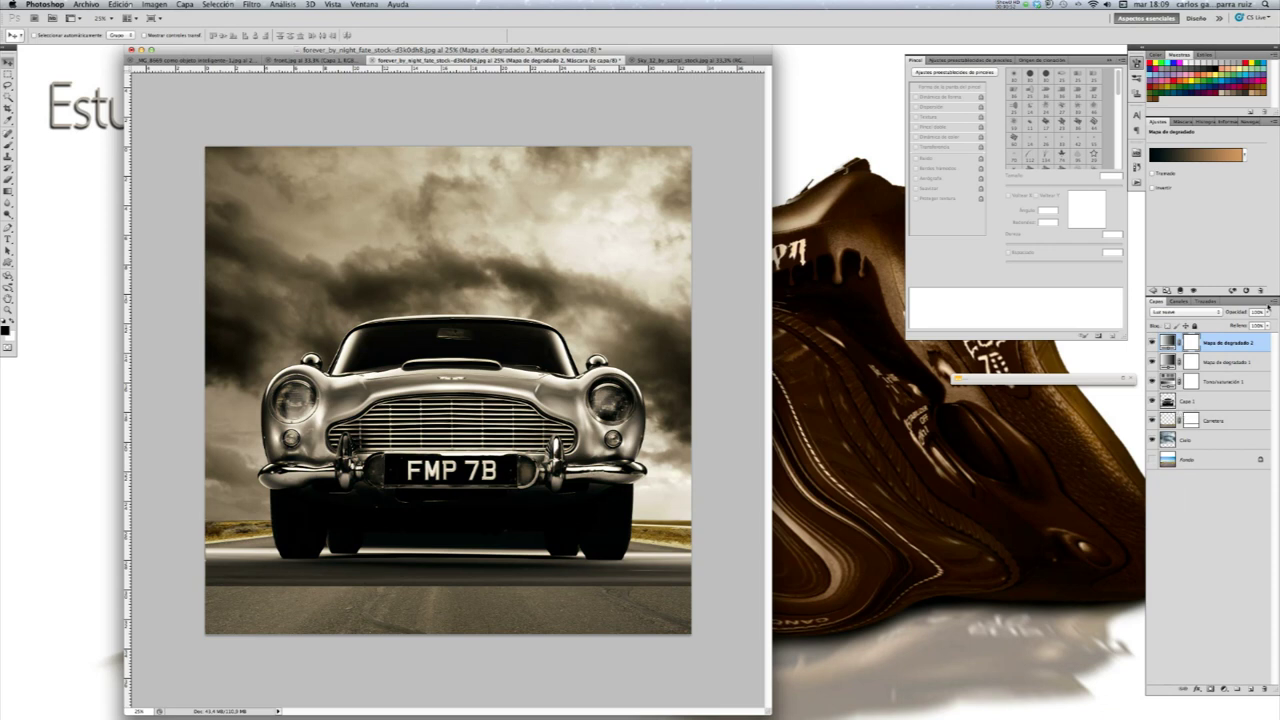
click(1267, 313)
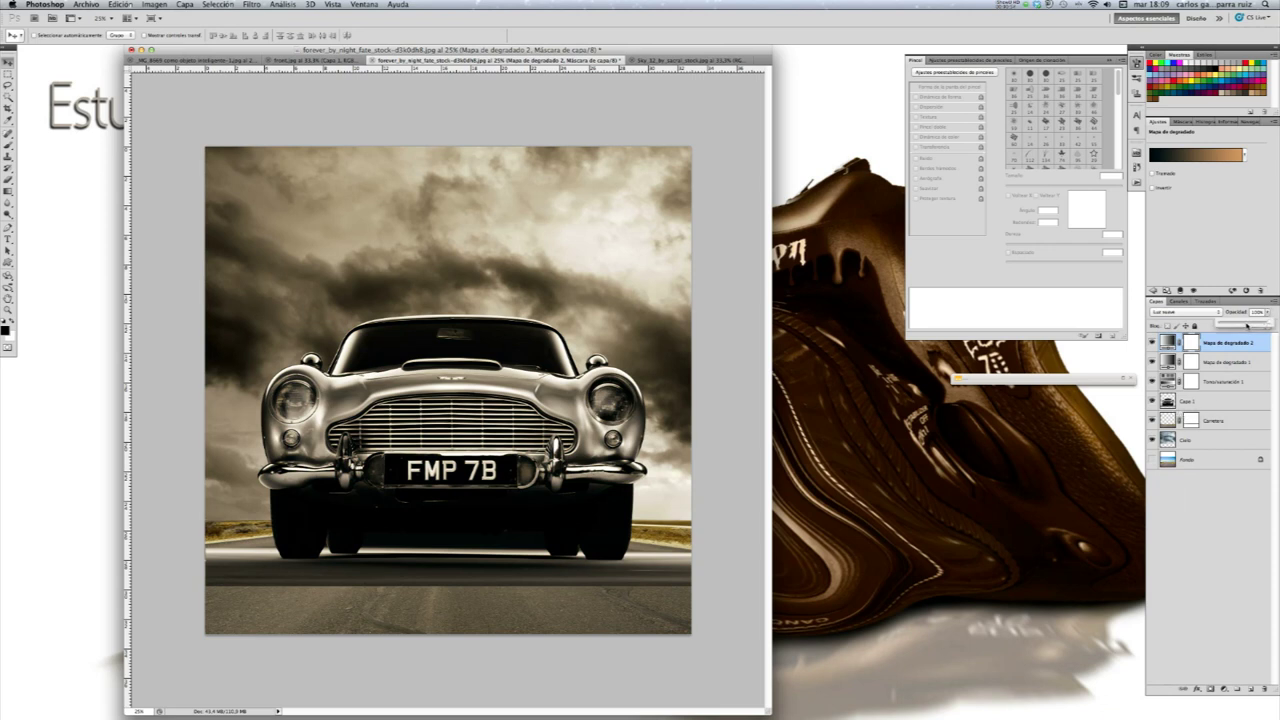
drag(1248, 325, 1246, 325)
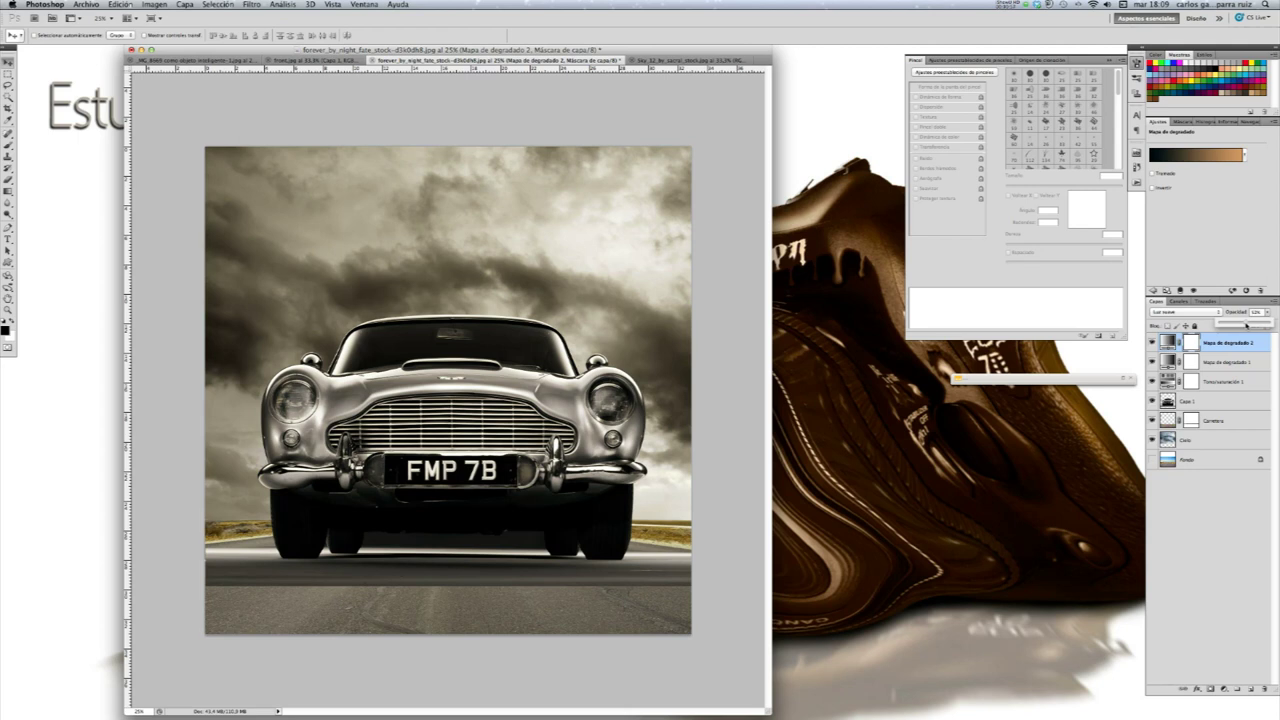
click(1151, 343)
click(1151, 343)
click(1151, 343)
key(alt+shift+f)
click(1151, 343)
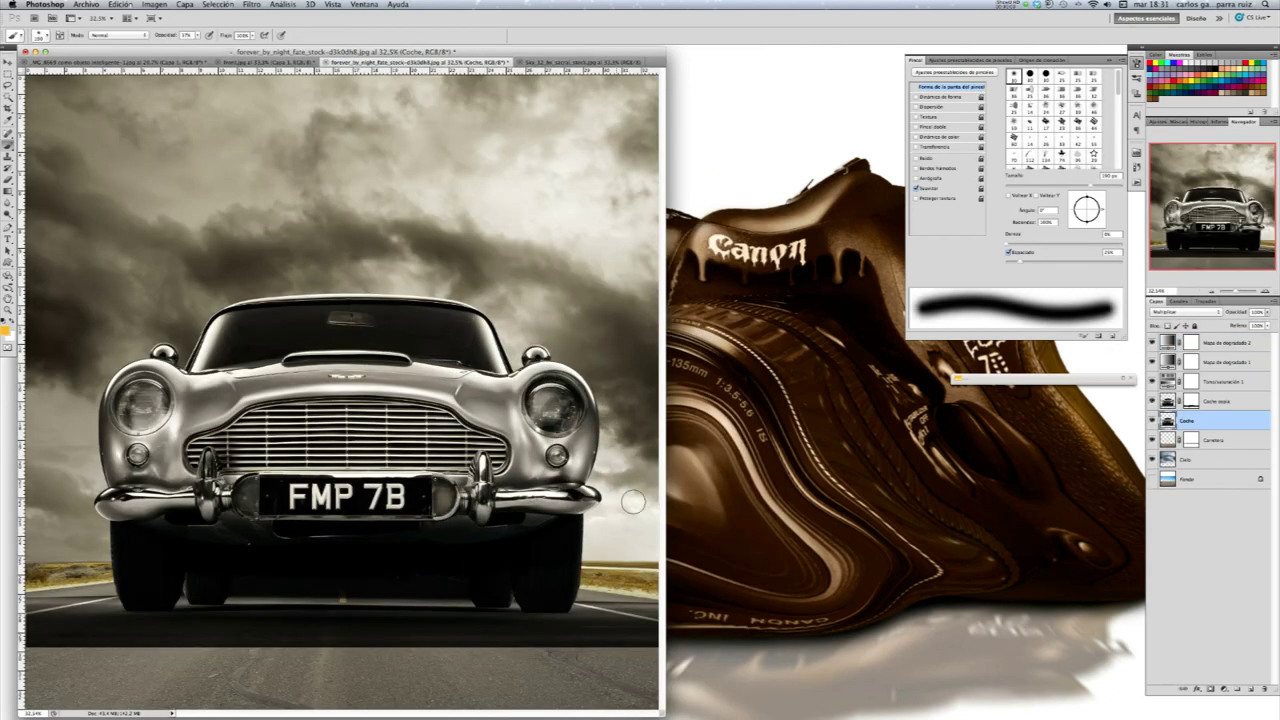
Add a layer mask to Coche and paint out the shadow under the bumper
click(1153, 421)
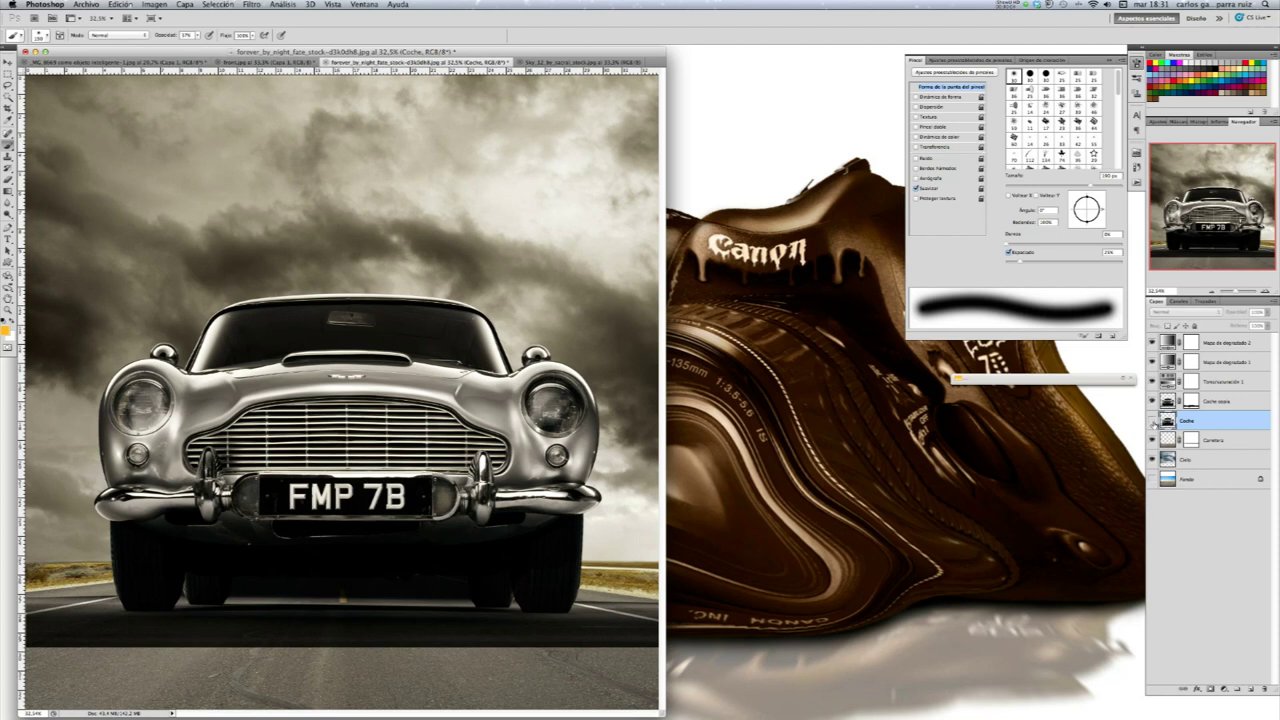
click(1153, 421)
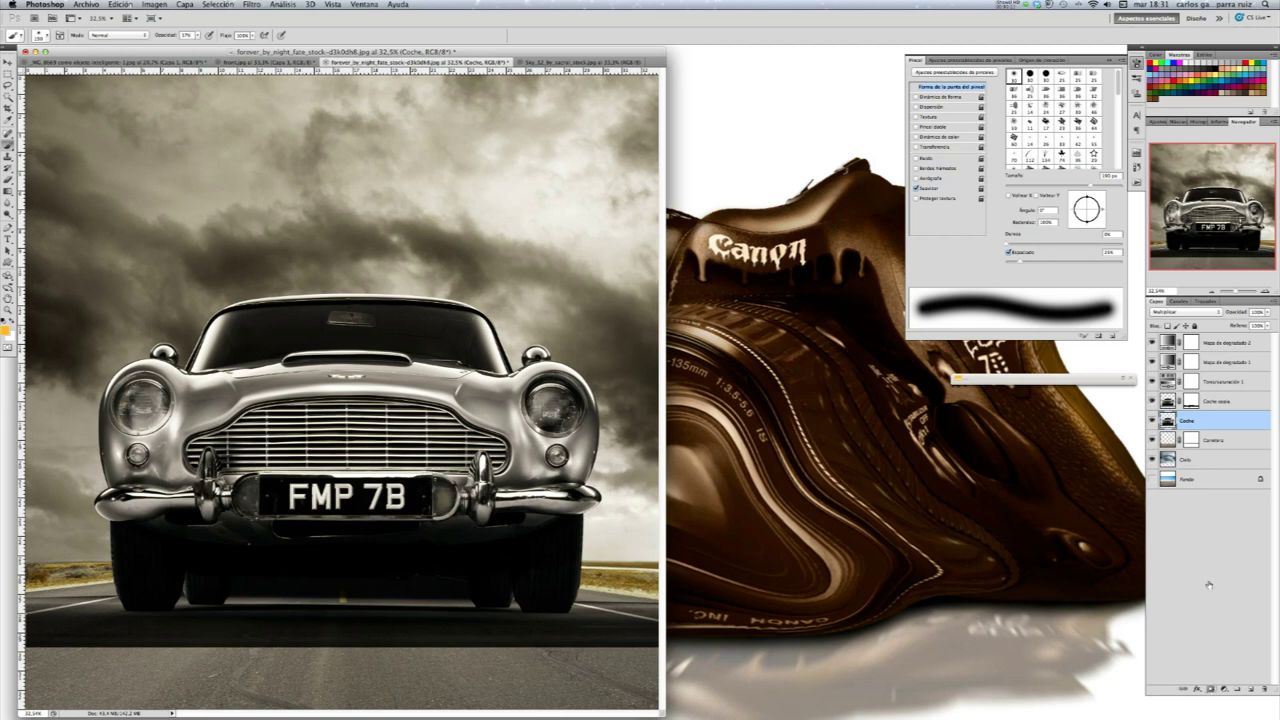
click(1210, 689)
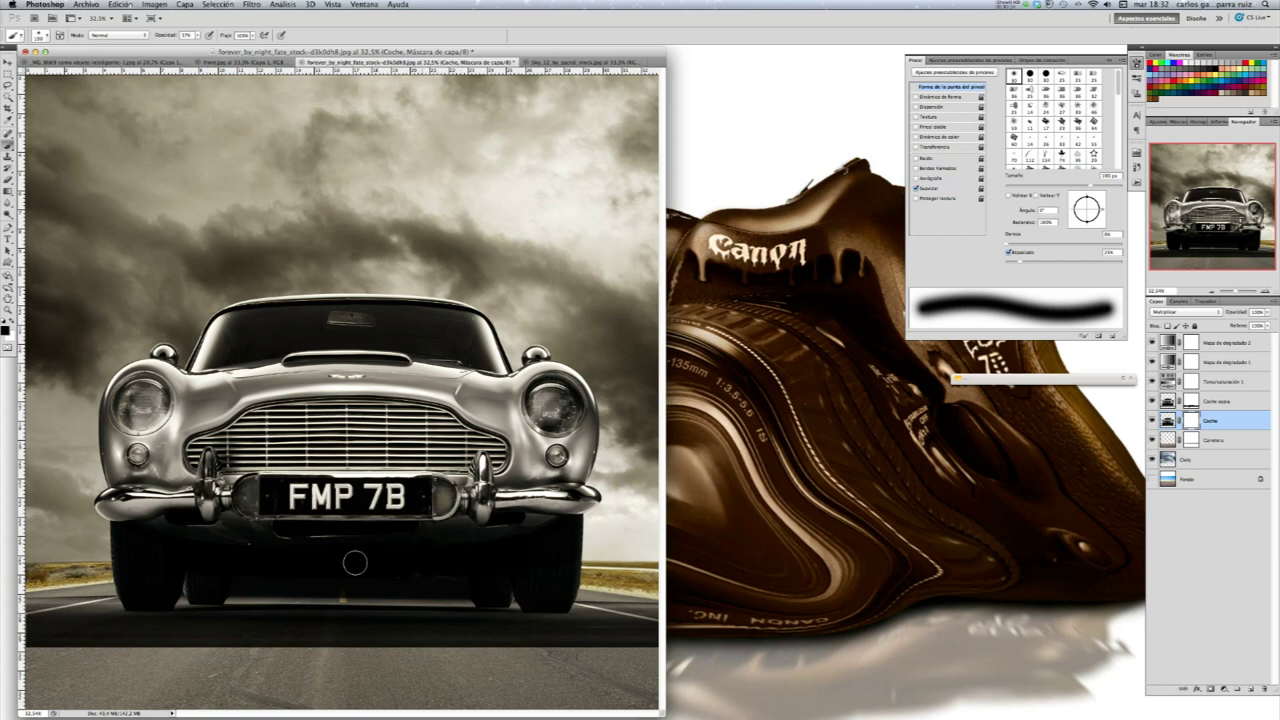
mouse_move(464, 559)
mouse_down()
mouse_move(238, 577)
mouse_move(563, 586)
mouse_move(49, 574)
mouse_move(40, 620)
mouse_move(219, 553)
mouse_up()
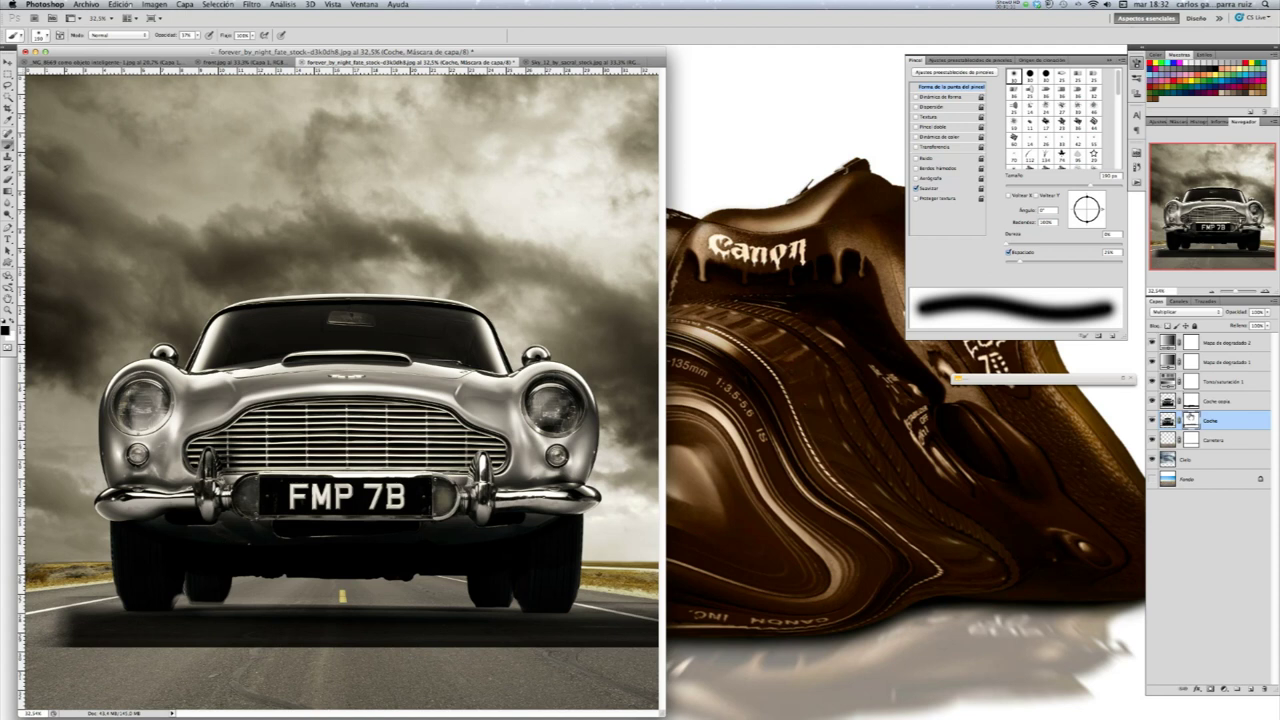
click(1193, 403)
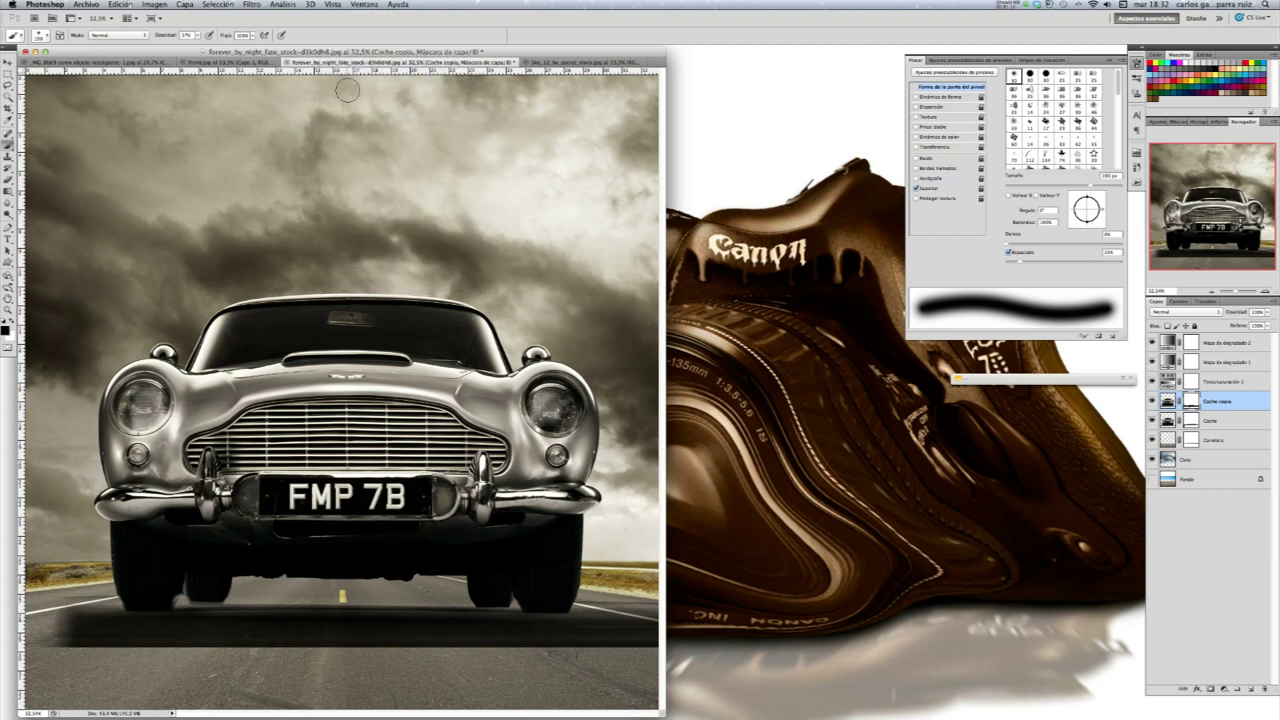
View the tyres at actual pixels and set a small brush at 100% opacity
click(332, 5)
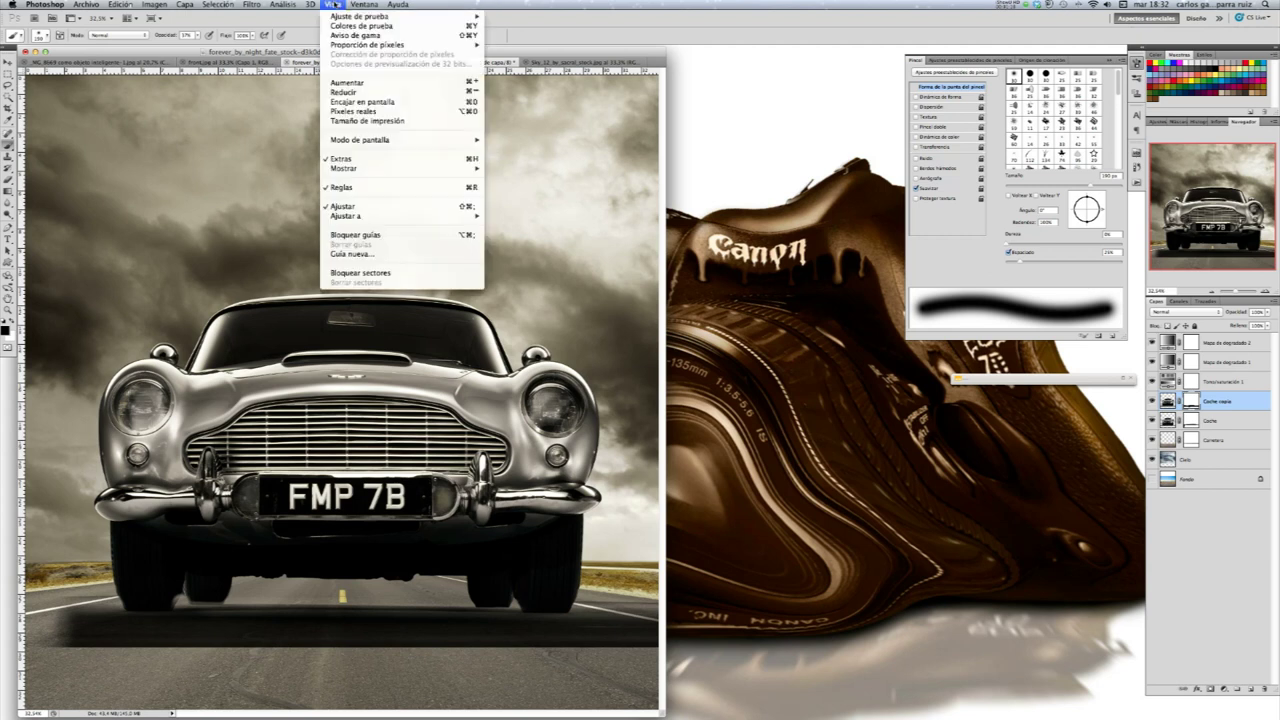
click(411, 113)
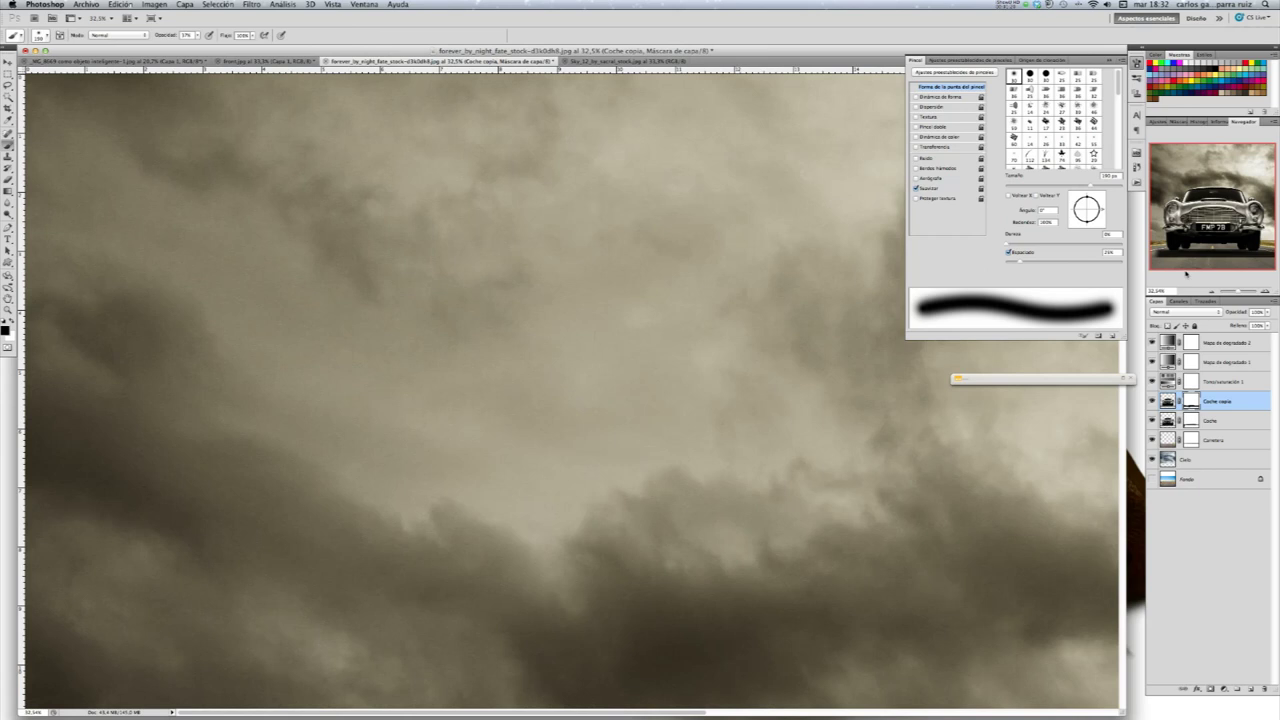
click(1205, 238)
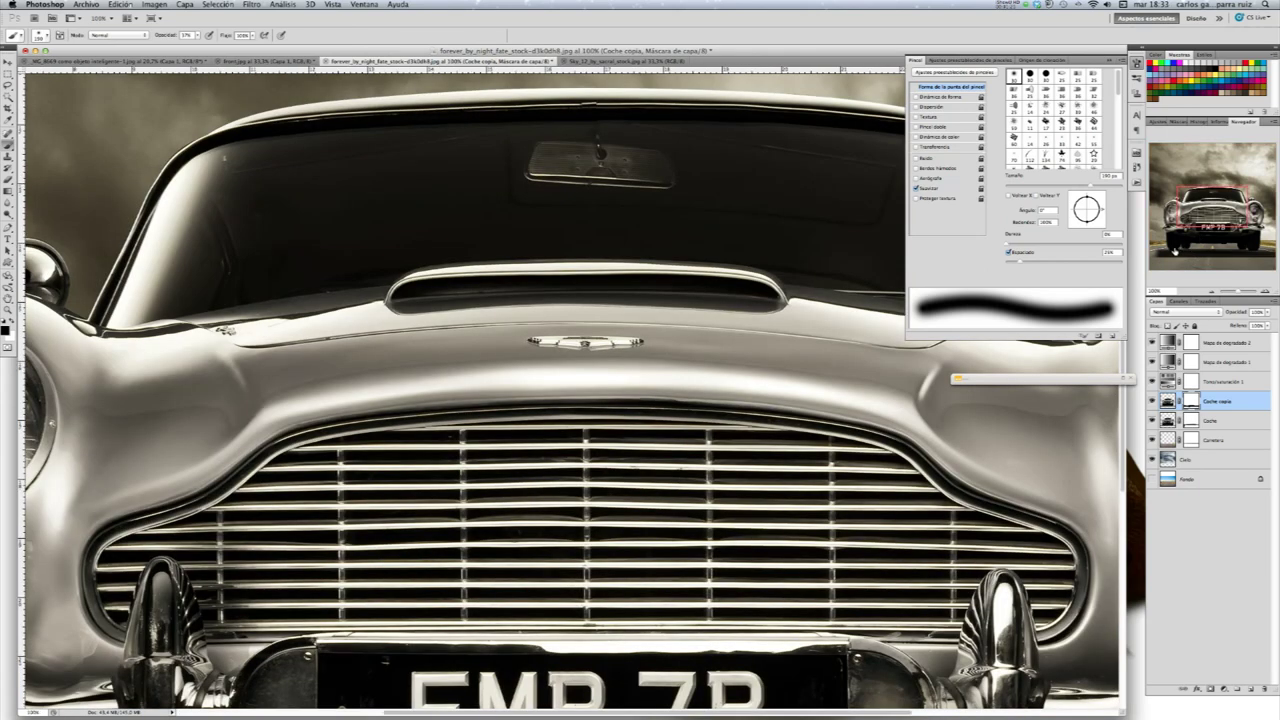
drag(1175, 251, 1176, 253)
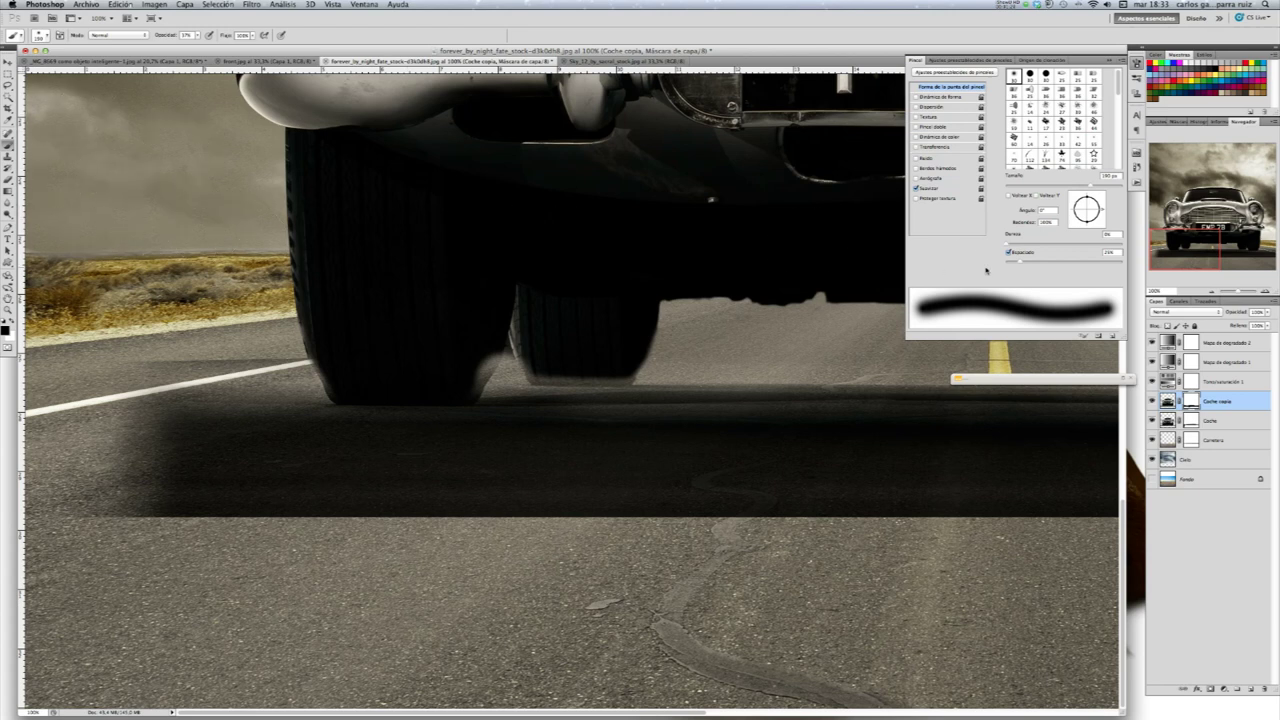
mouse_move(1035, 184)
mouse_down()
mouse_move(1005, 184)
mouse_move(1024, 186)
mouse_up()
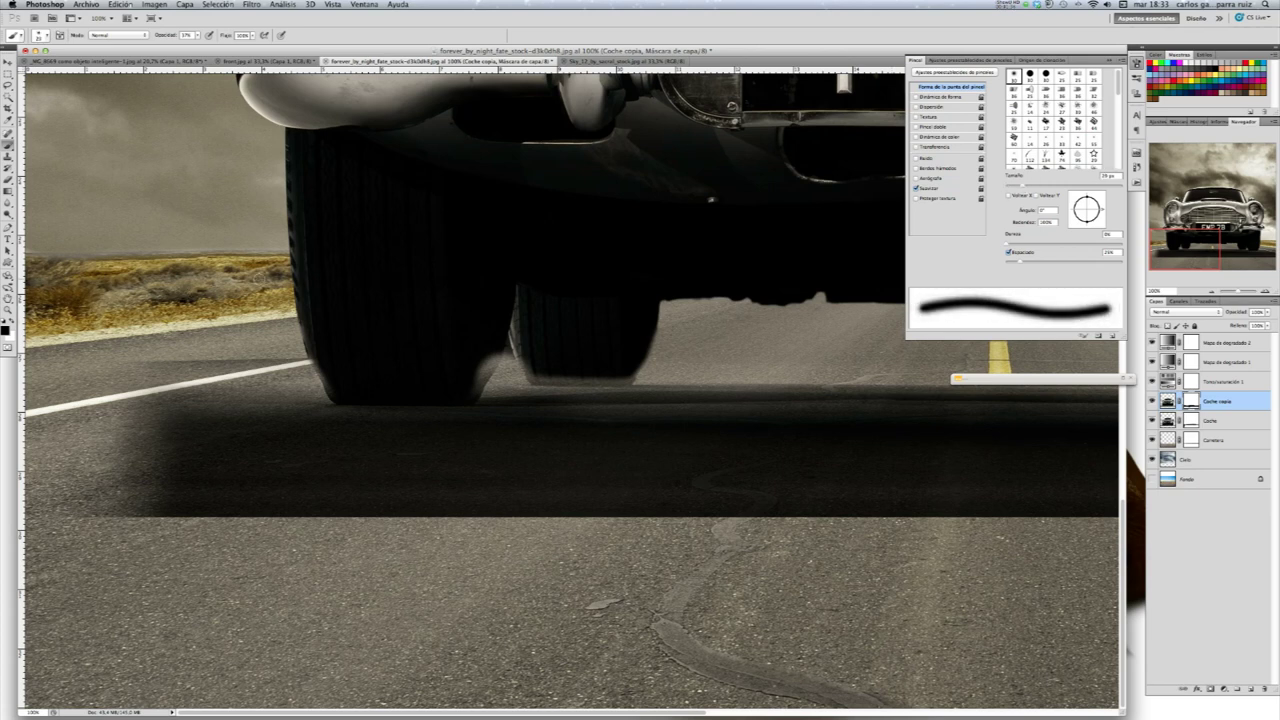
key(x)
click(198, 36)
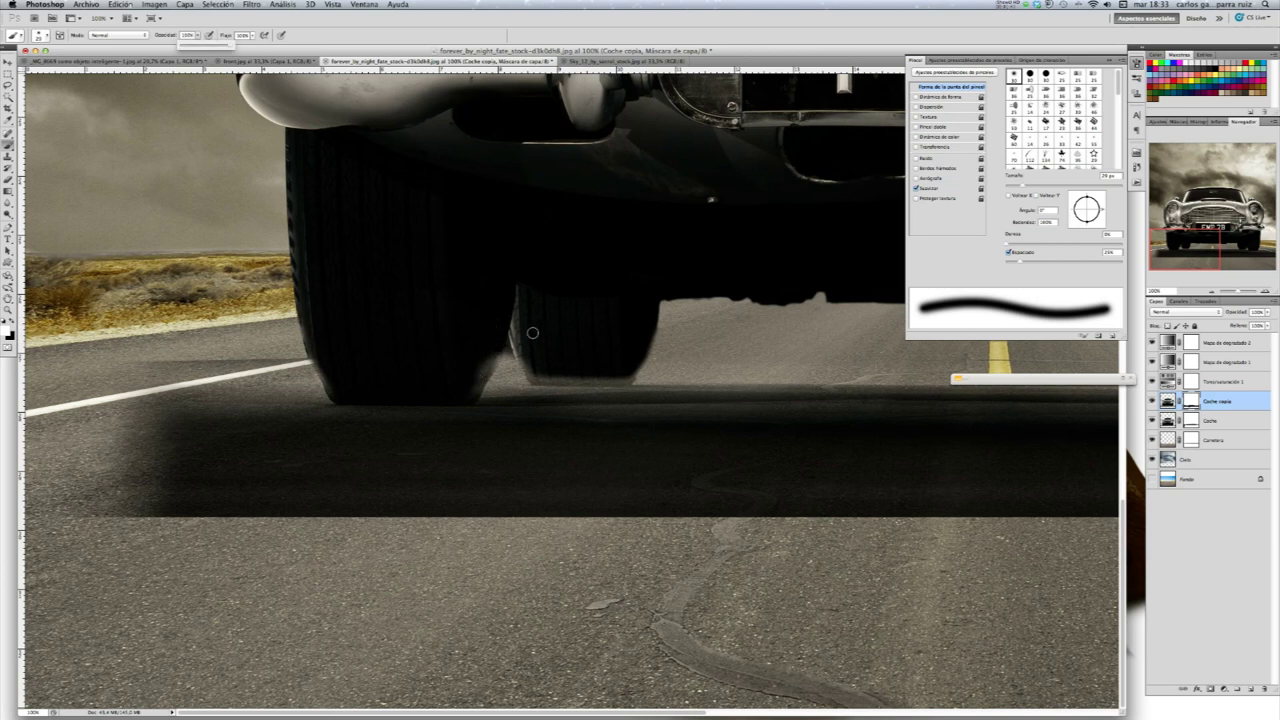
click(484, 350)
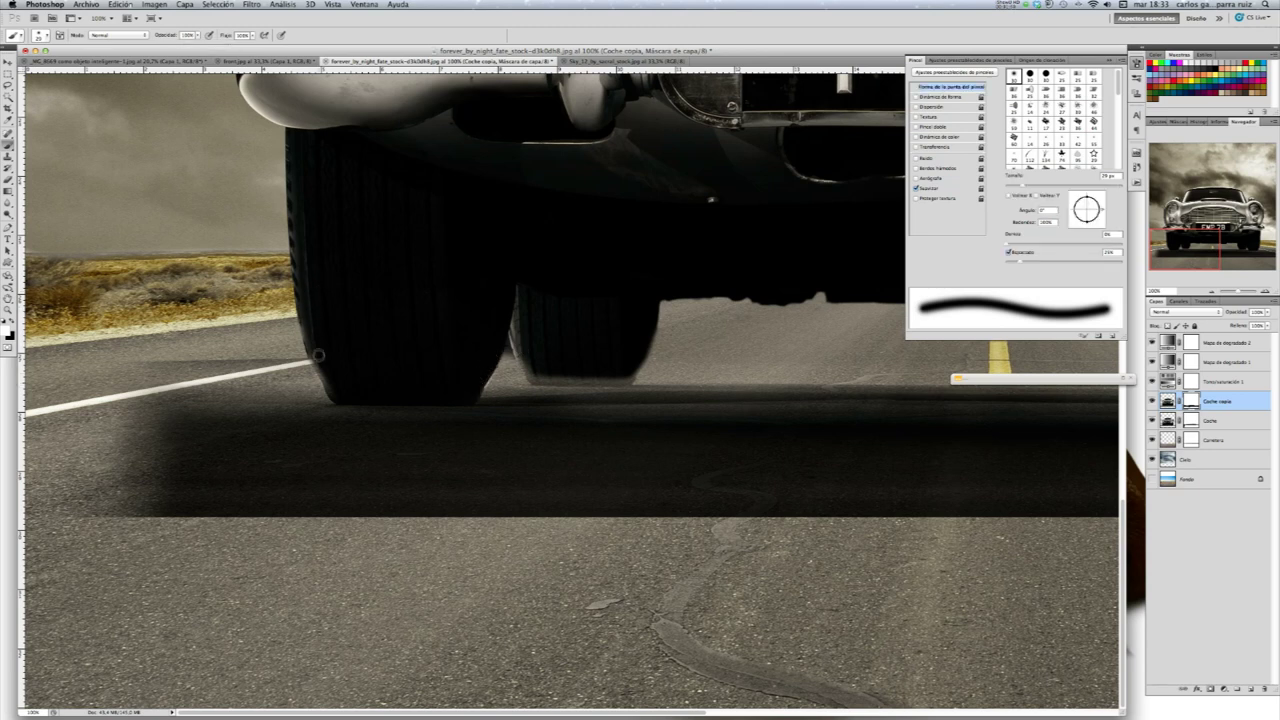
Paint the Coche copia mask along the tyres' bottom edges, then fit the whole image
drag(527, 368, 648, 335)
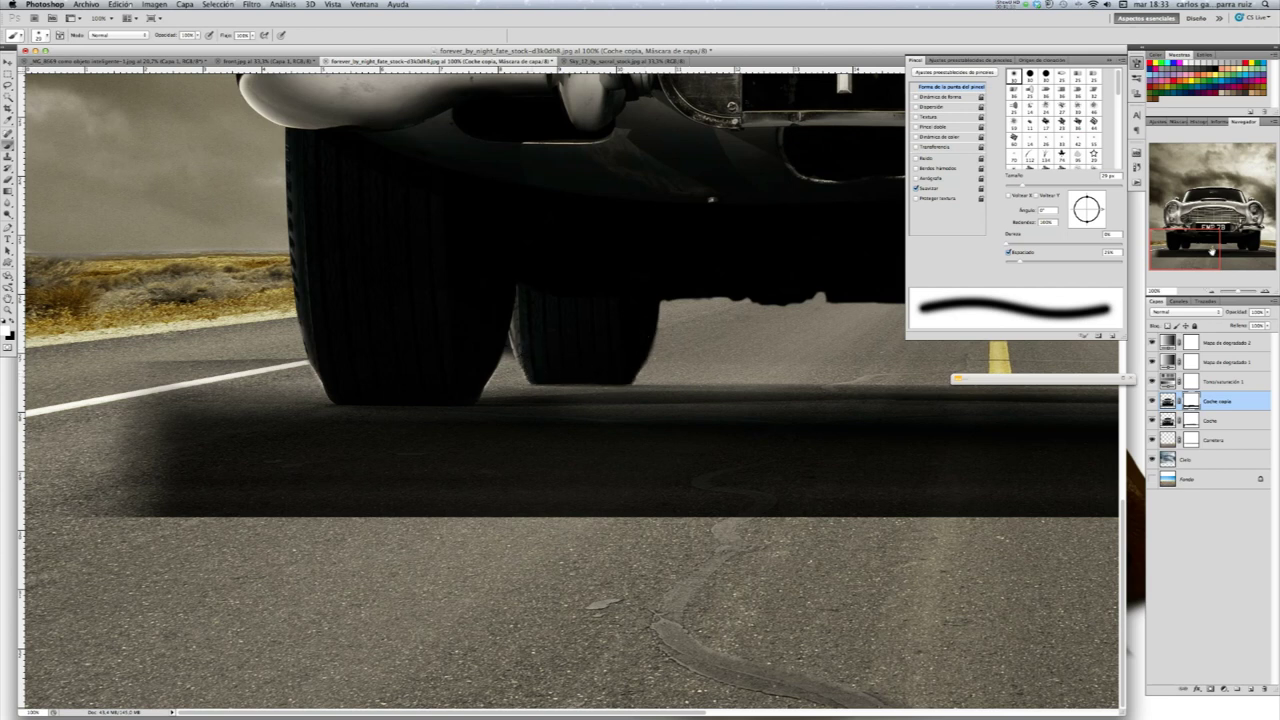
drag(1211, 251, 1253, 258)
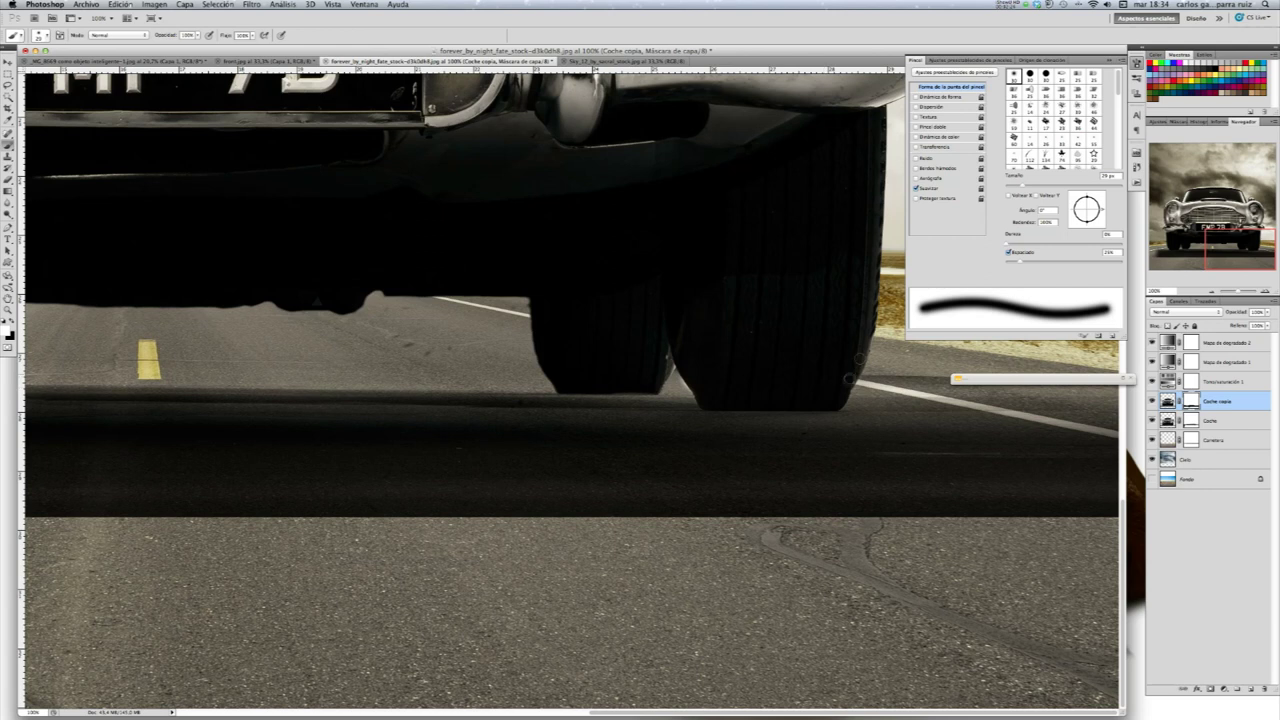
key(x)
key(x)
drag(438, 348, 448, 355)
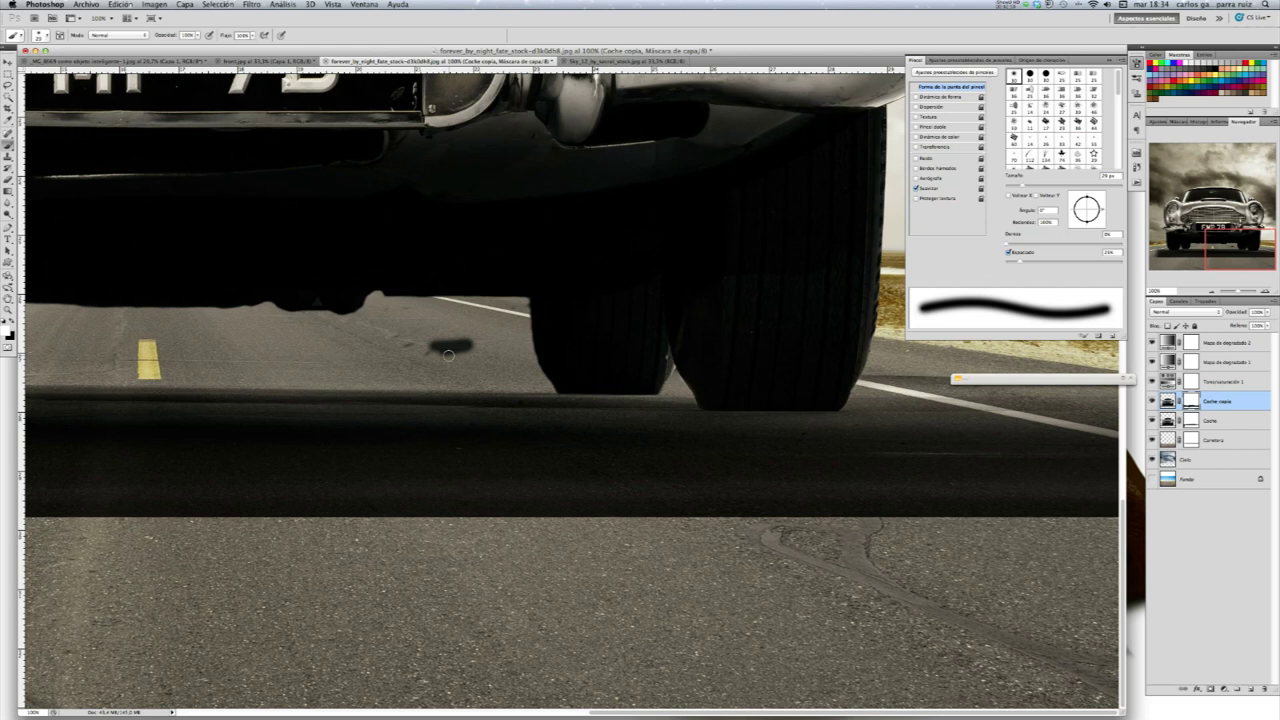
key(ctrl+z)
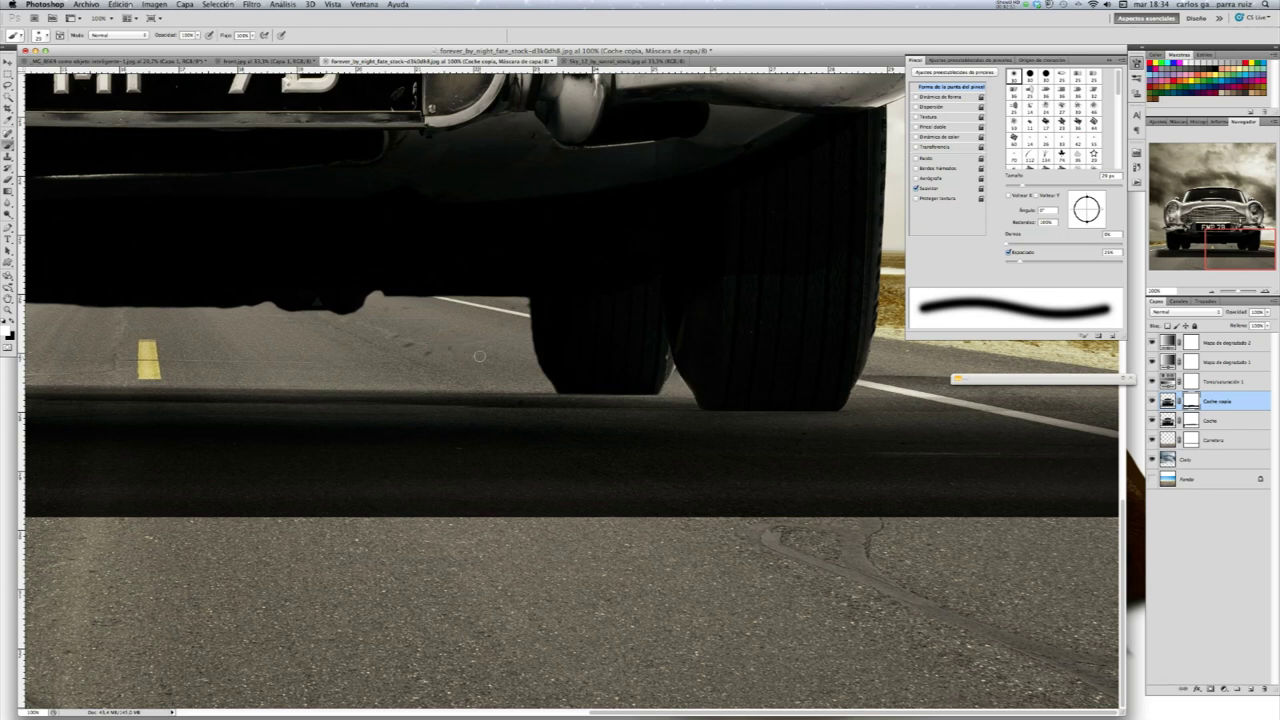
key(x)
scroll(521, 321, left, 2)
scroll(400, 321, left, 8)
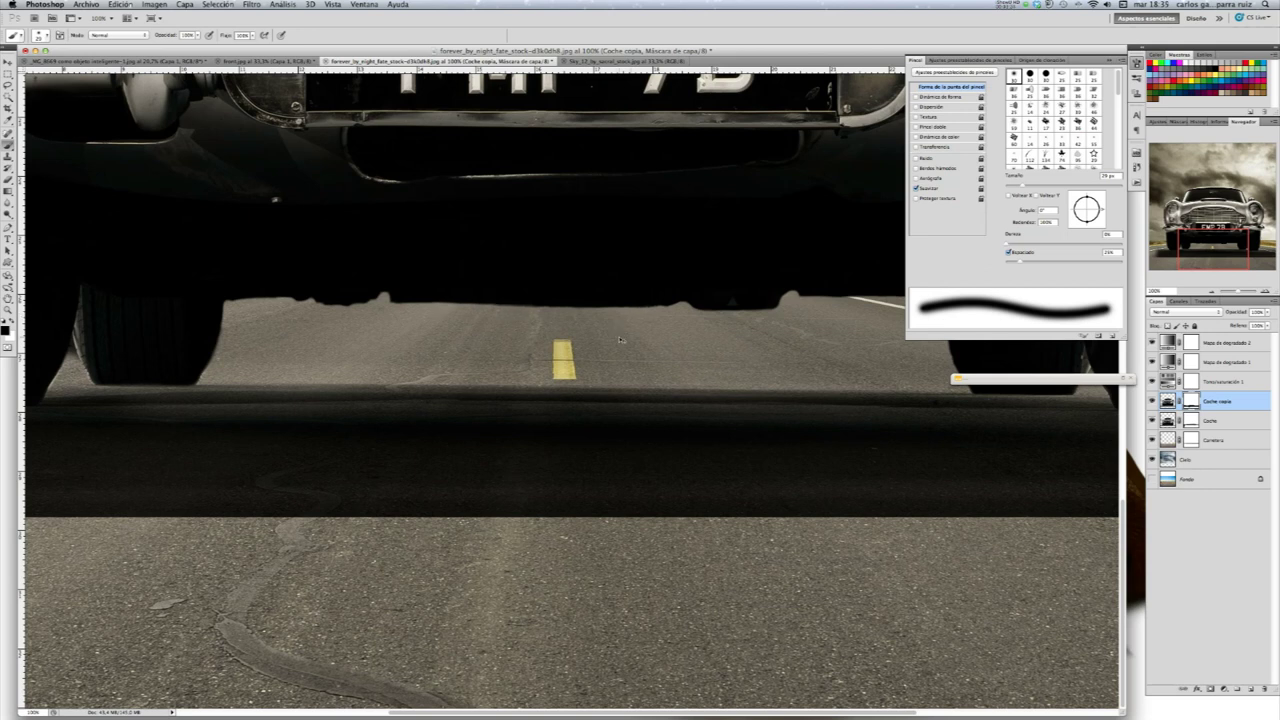
key(super+0)
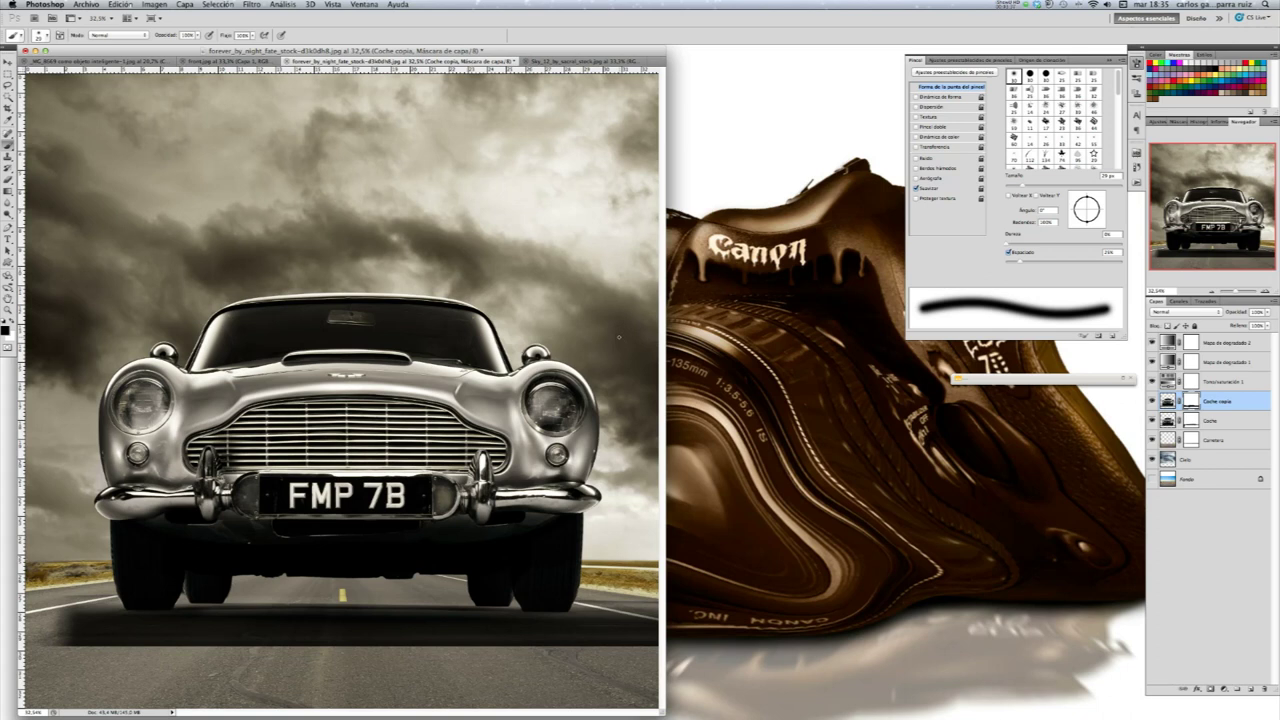
Target the Coche mask, lower brush opacity, enlarge brush to about 159 px, raise layer opacity
click(1218, 423)
click(1191, 421)
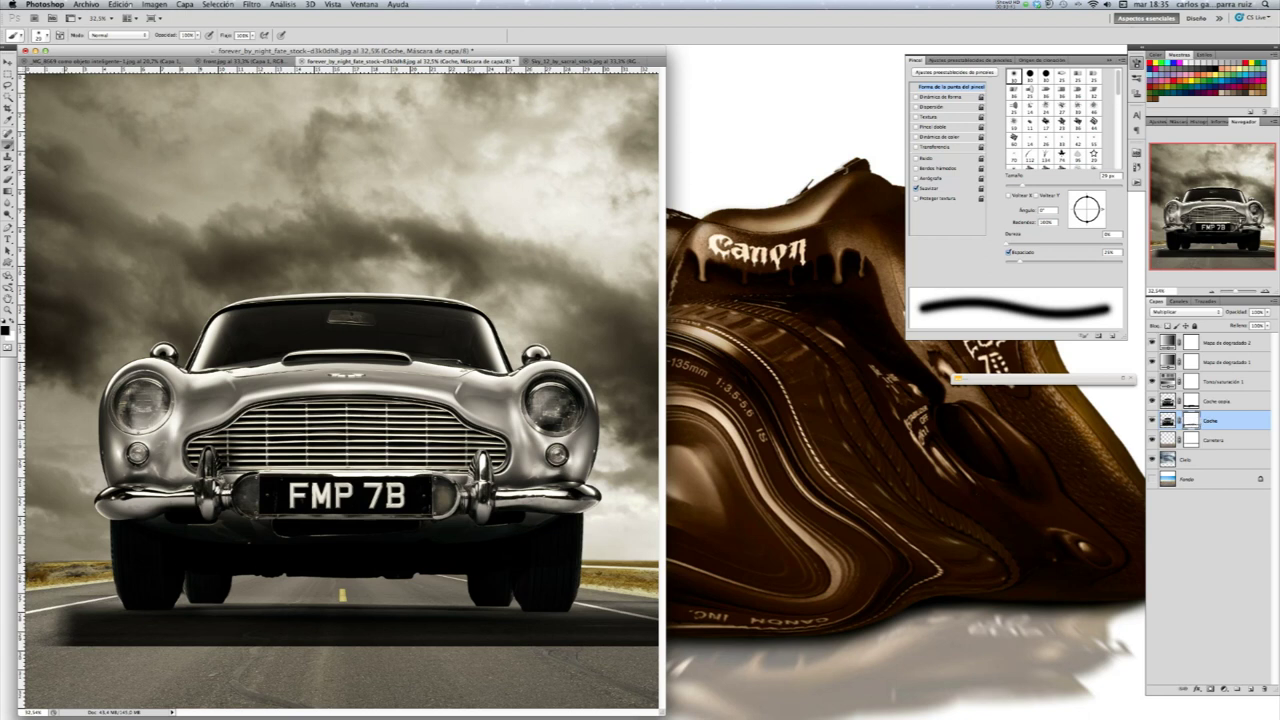
click(198, 36)
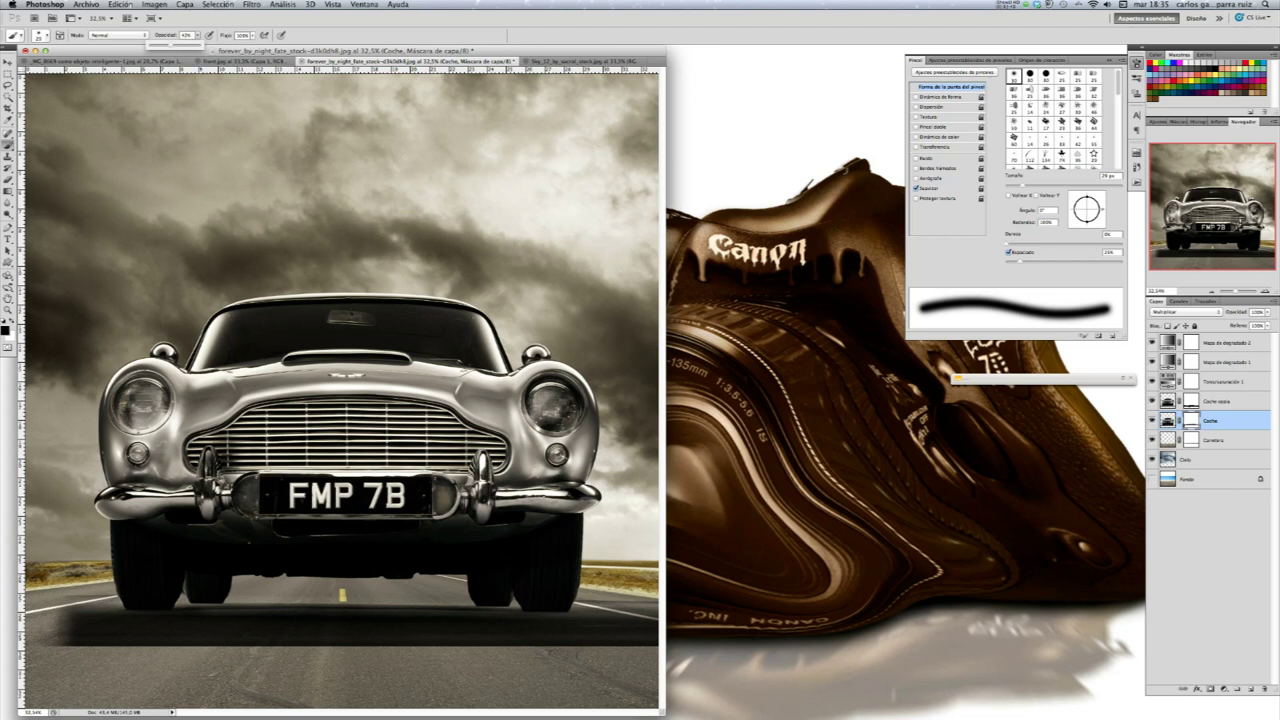
click(1038, 187)
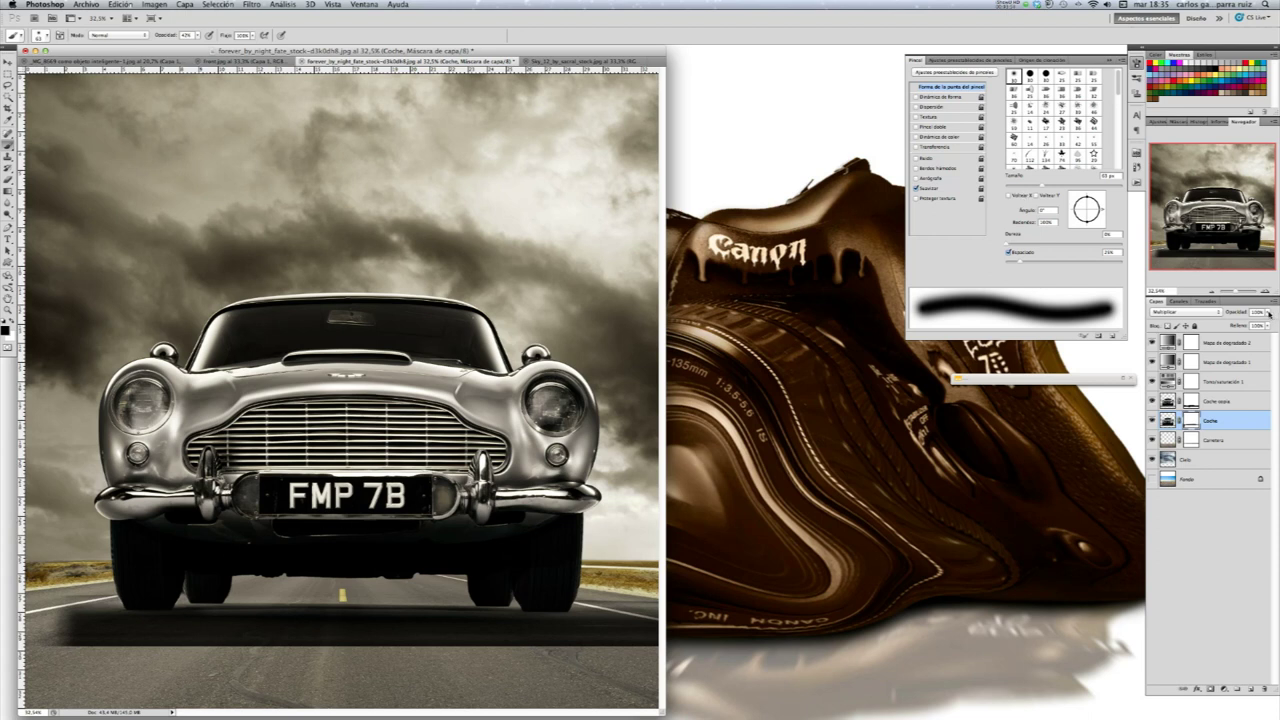
click(1267, 313)
drag(1251, 323, 1254, 324)
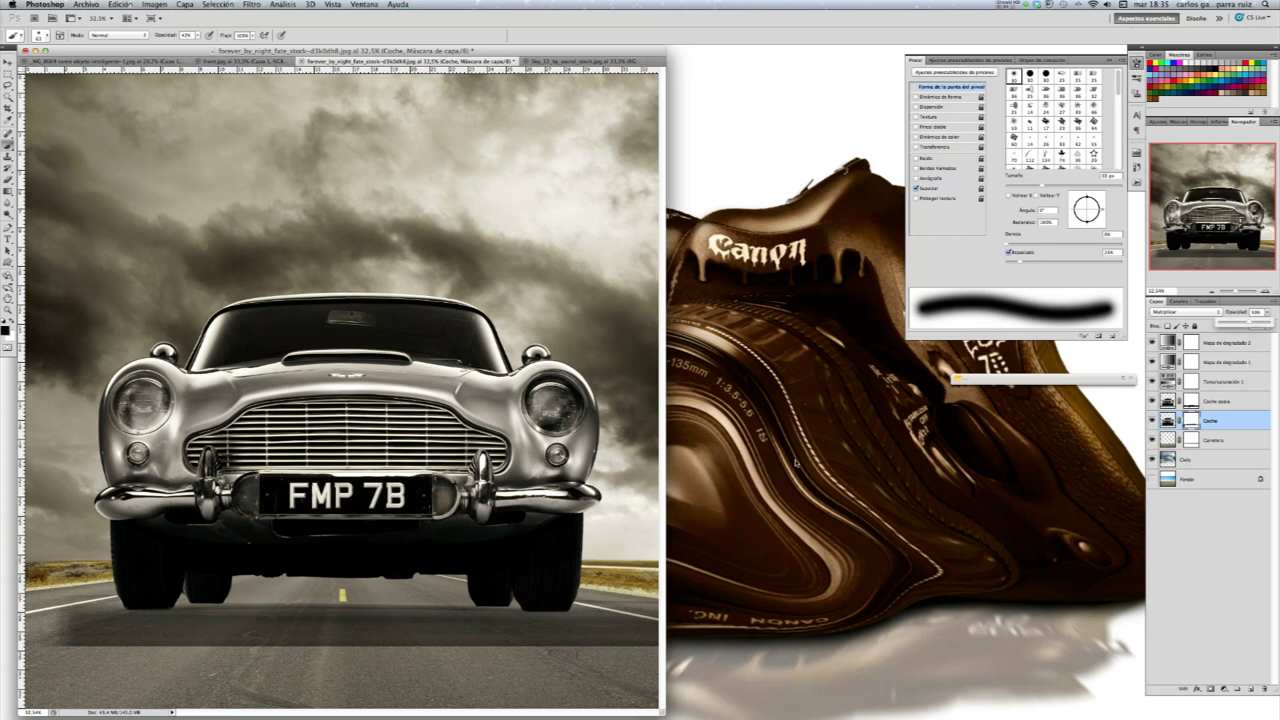
drag(1072, 190, 1082, 190)
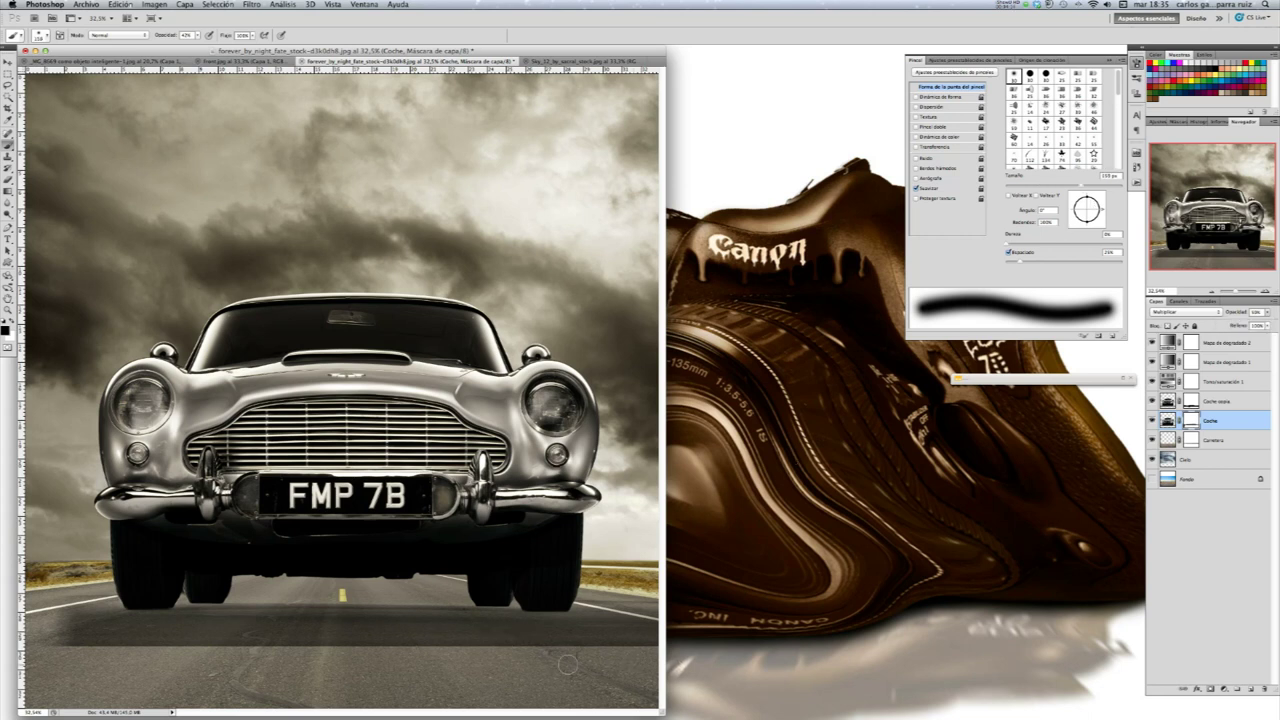
Paint faintly into the Coche mask across the road below the car
mouse_move(645, 660)
mouse_down()
mouse_move(236, 643)
mouse_move(79, 652)
mouse_move(110, 656)
mouse_up()
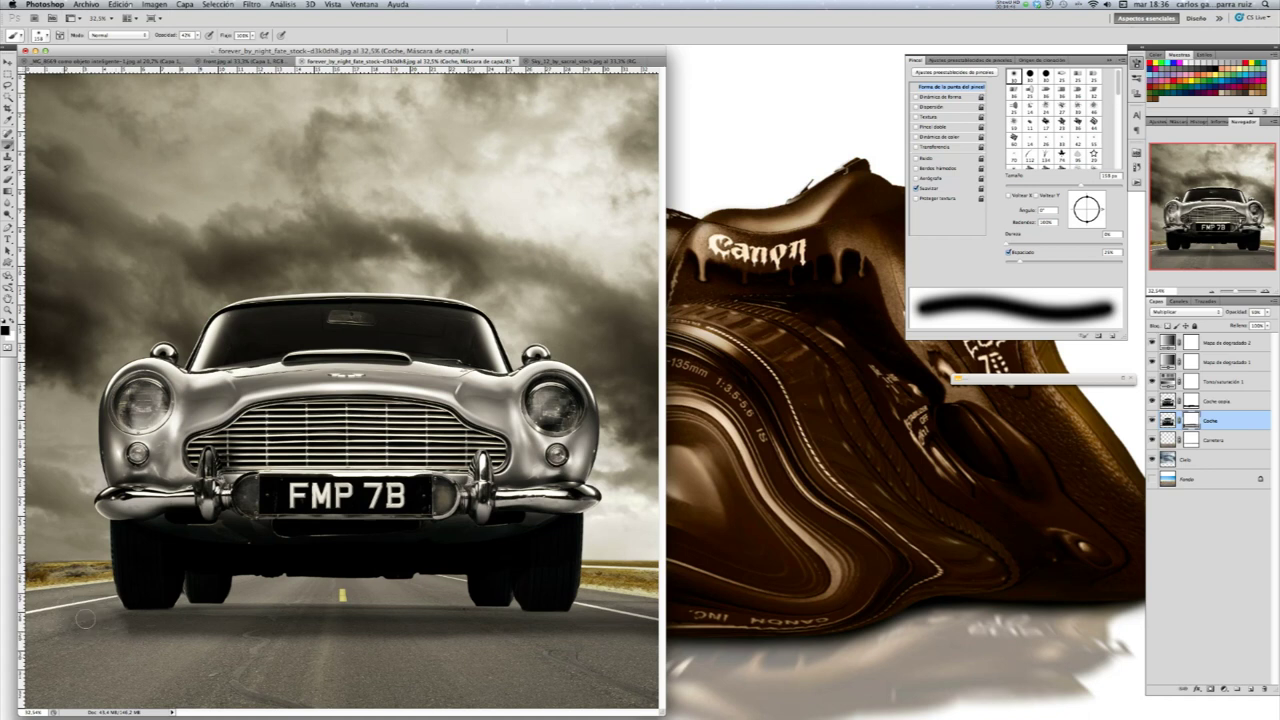
mouse_move(85, 619)
mouse_down()
mouse_move(106, 607)
mouse_move(265, 632)
mouse_move(420, 634)
mouse_up()
drag(519, 646, 655, 634)
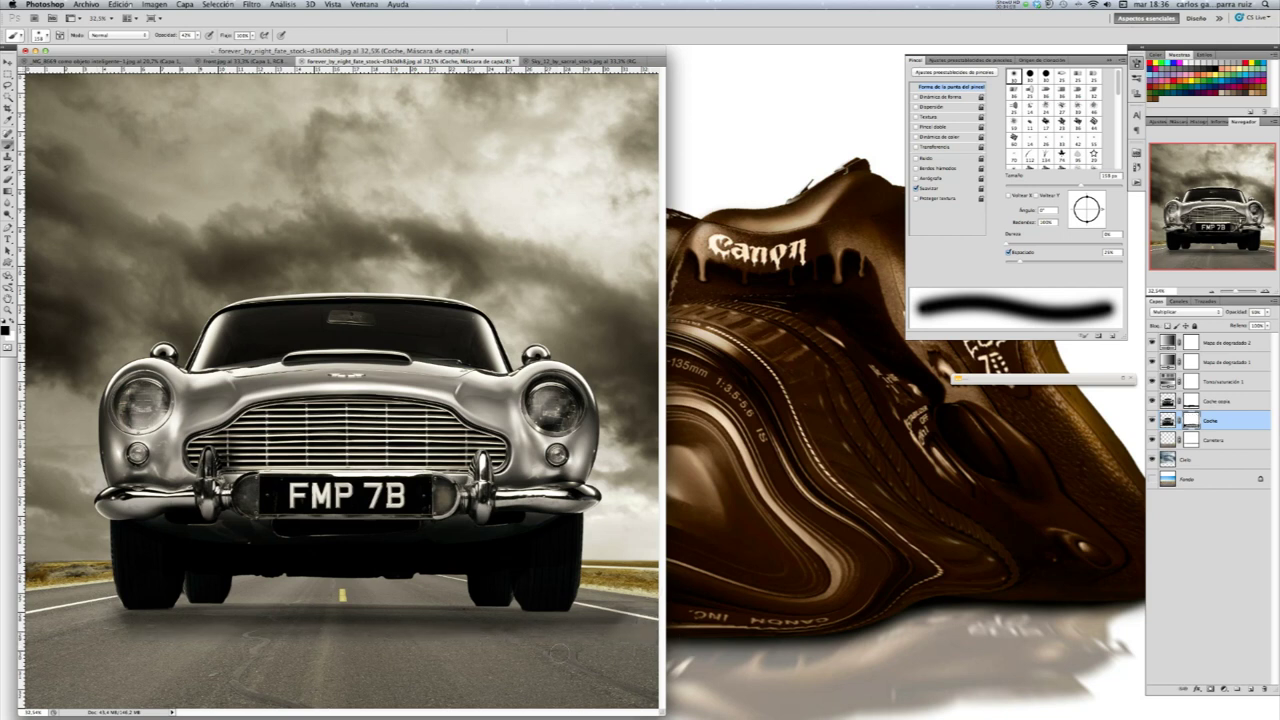
drag(620, 612, 125, 628)
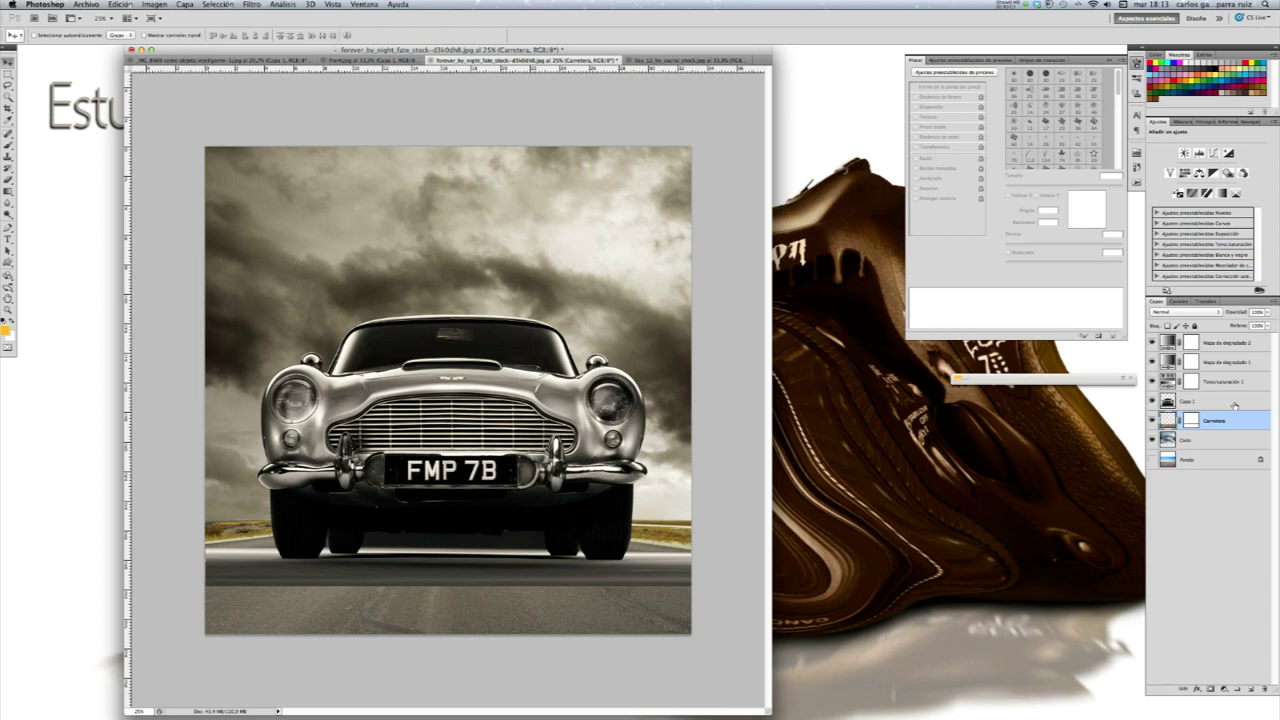
Rename Capa 1 to 'Coche' and duplicate it
double_click(1188, 401)
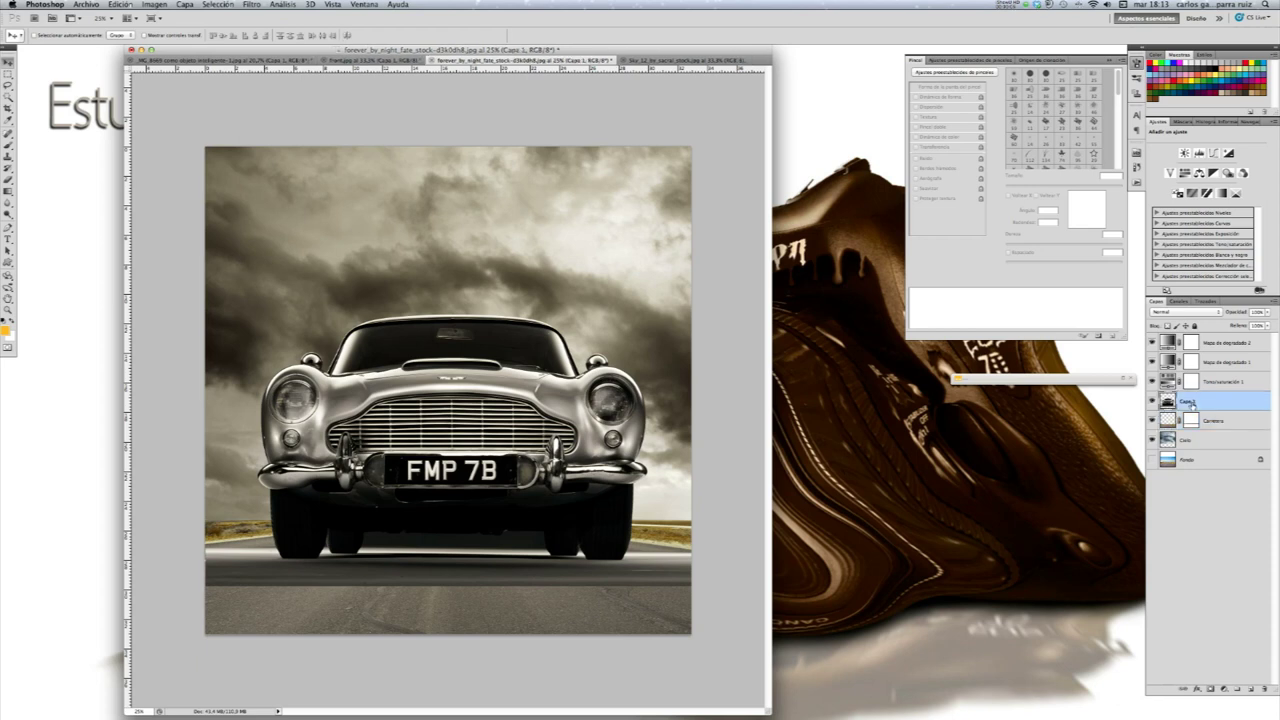
key(BackSpace)
text(Coche)
key(Return)
key(ctrl+j)
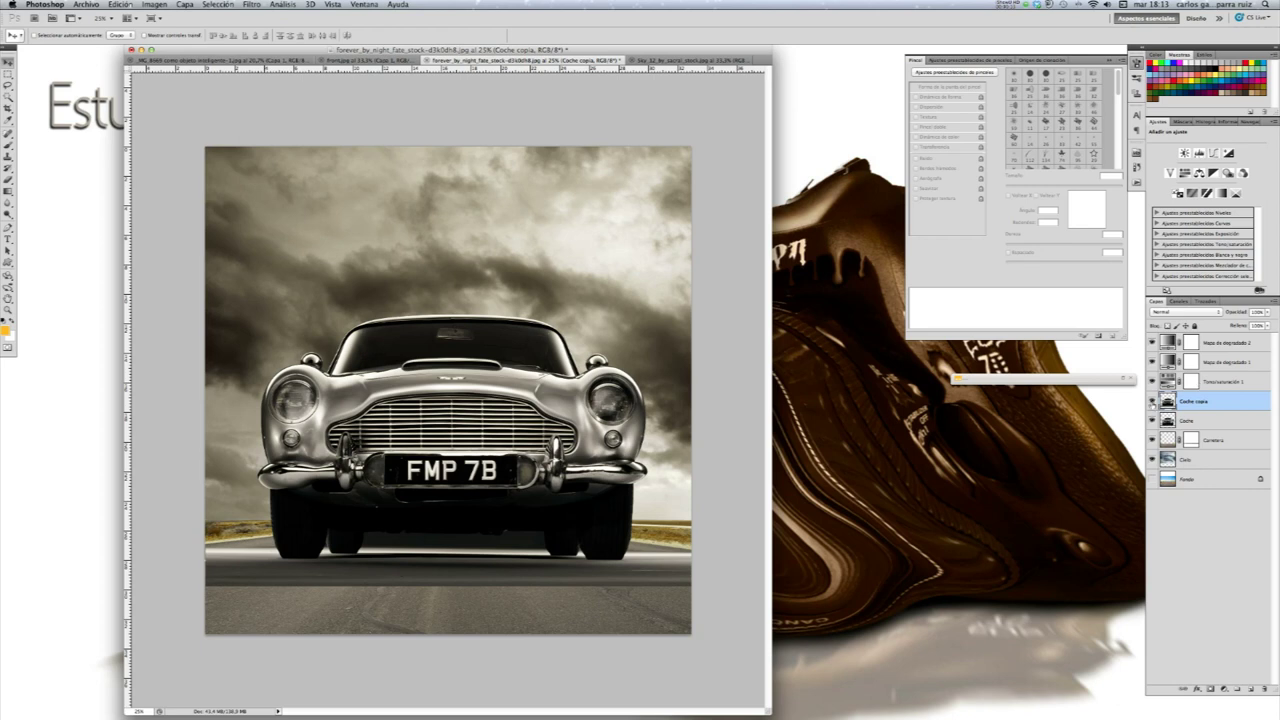
Set Coche to Multiplicar blending and add a layer mask to Coche copia
click(1200, 422)
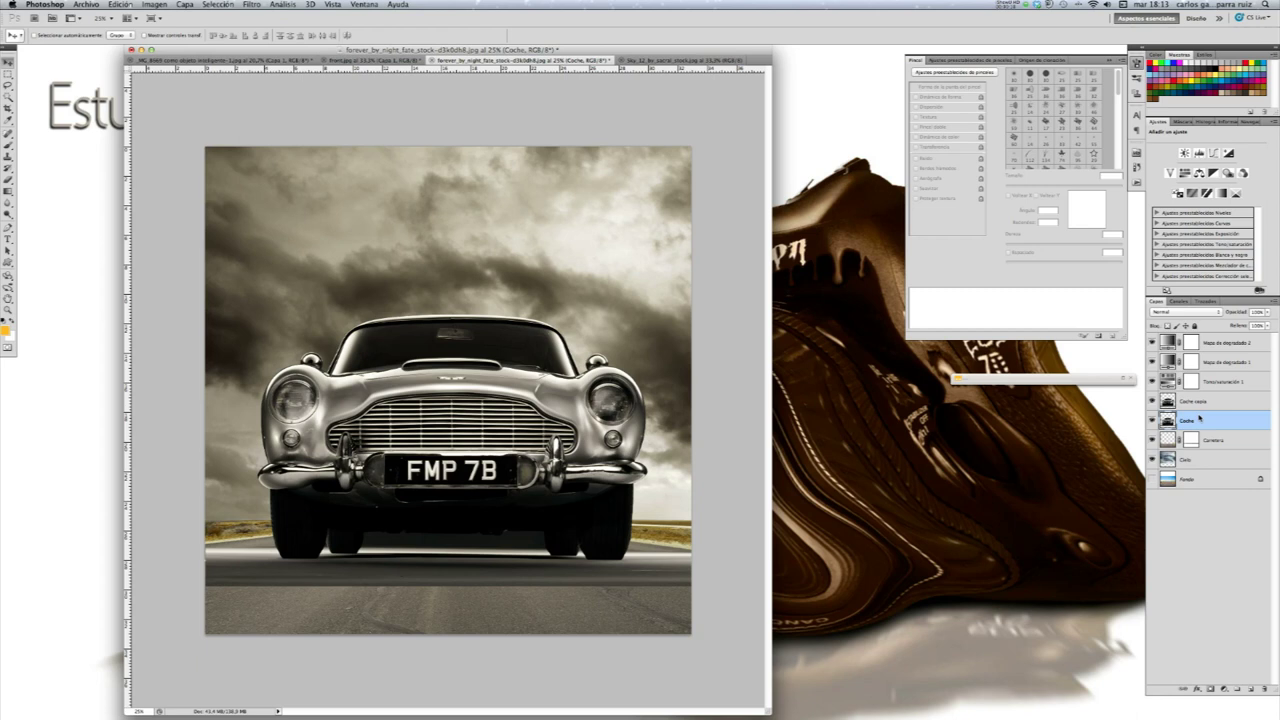
click(1176, 313)
click(1181, 338)
click(1191, 403)
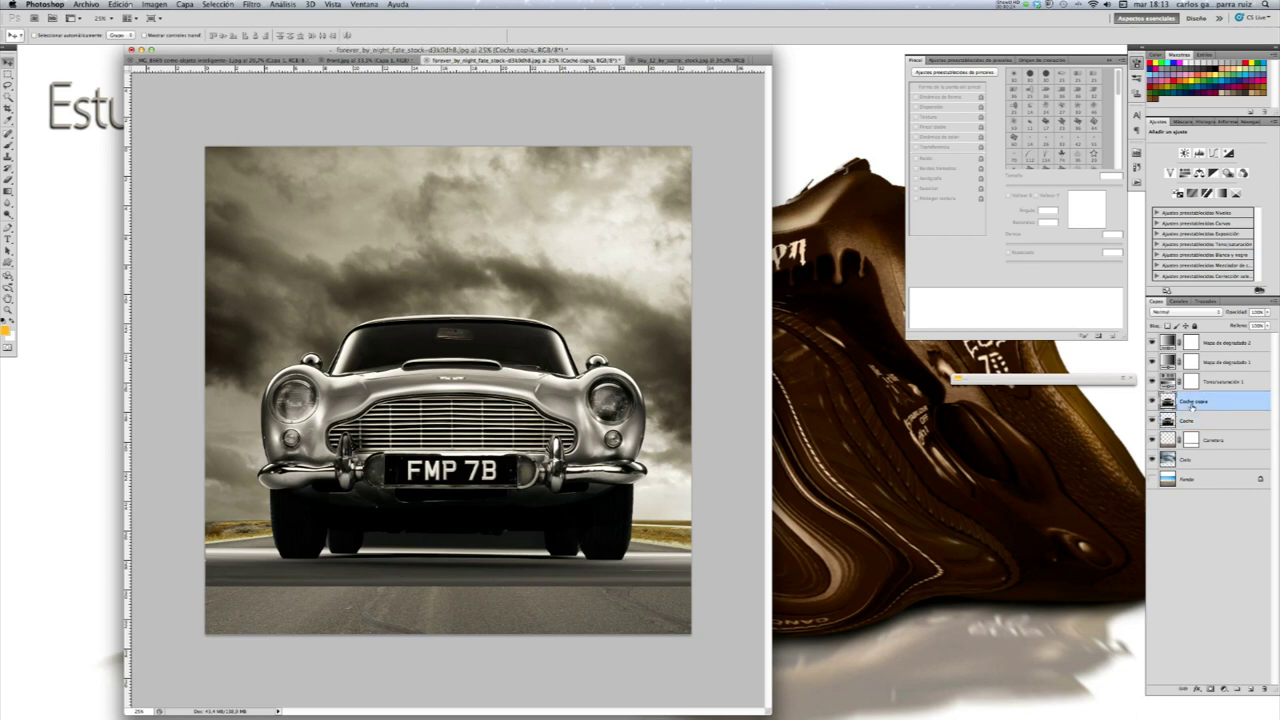
click(1211, 688)
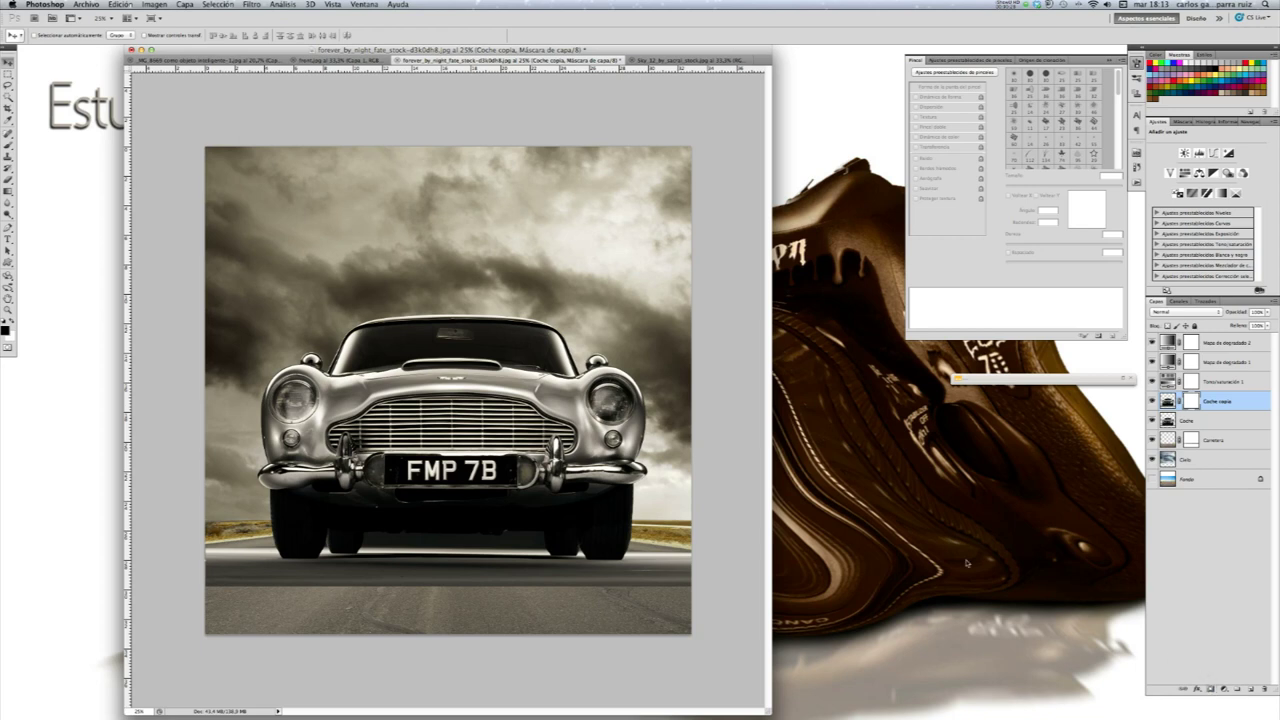
key(b)
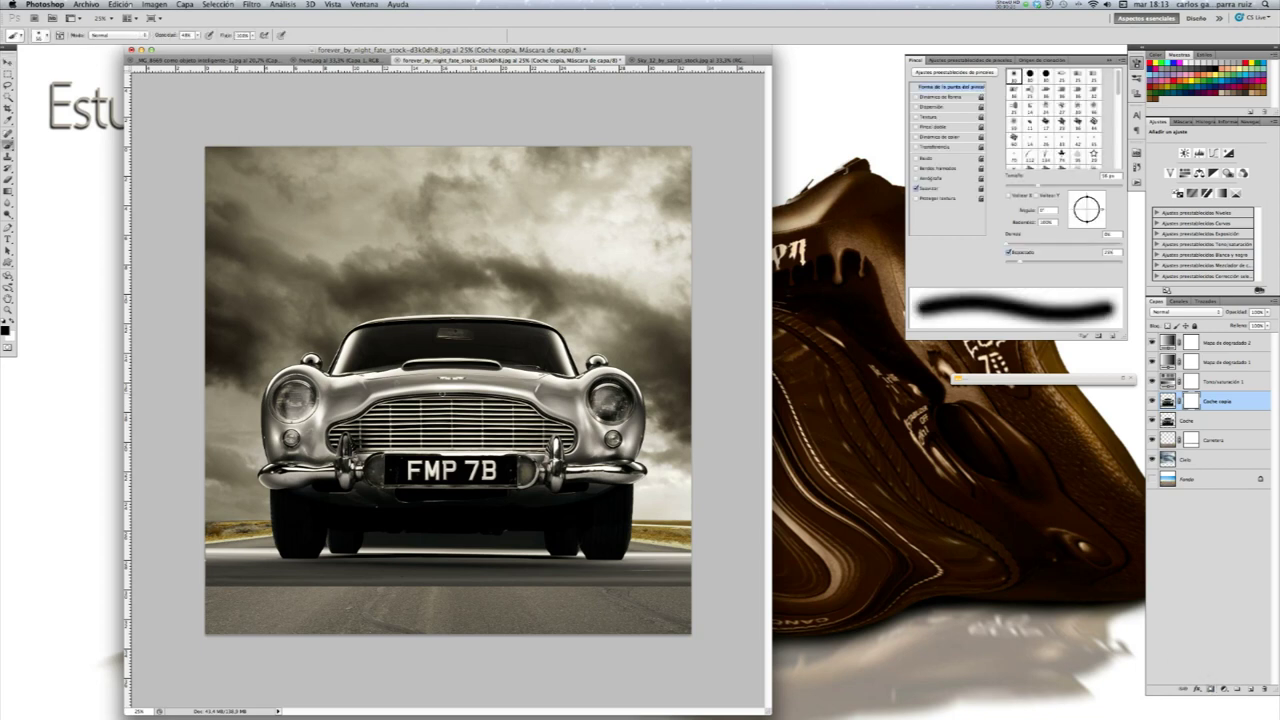
View the number plate and road at actual pixels and lower the brush opacity
click(332, 4)
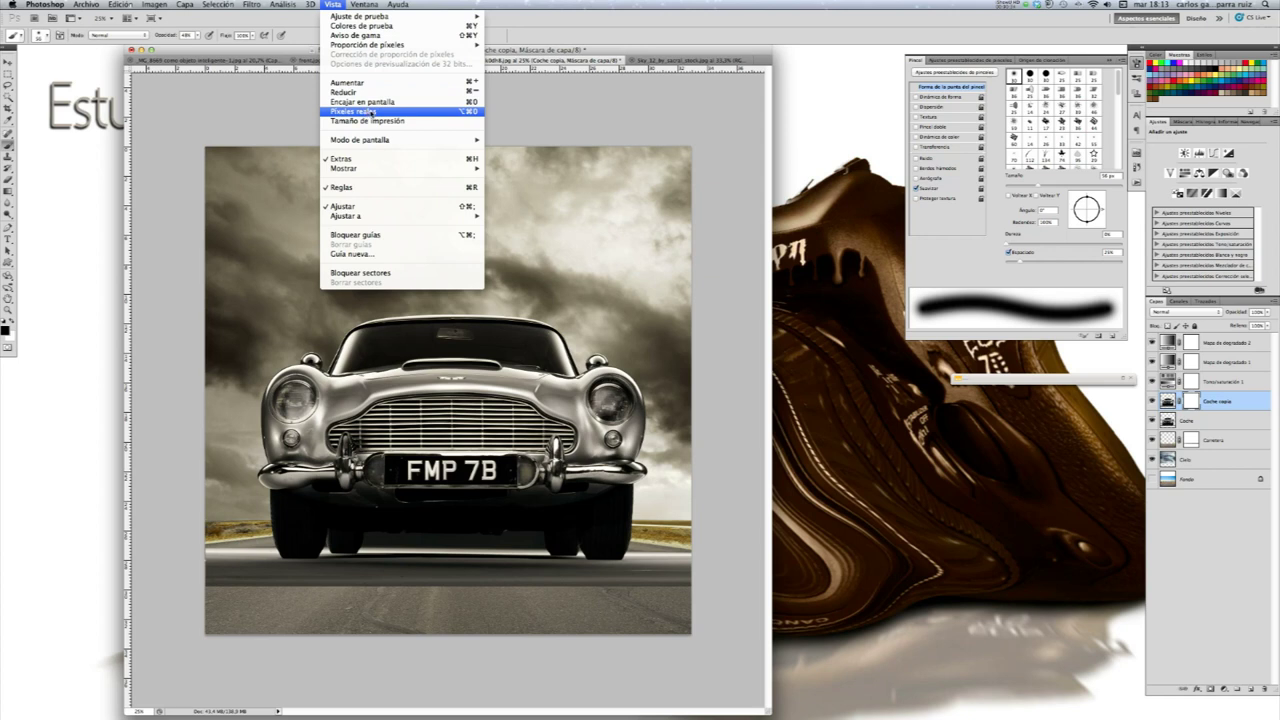
click(371, 112)
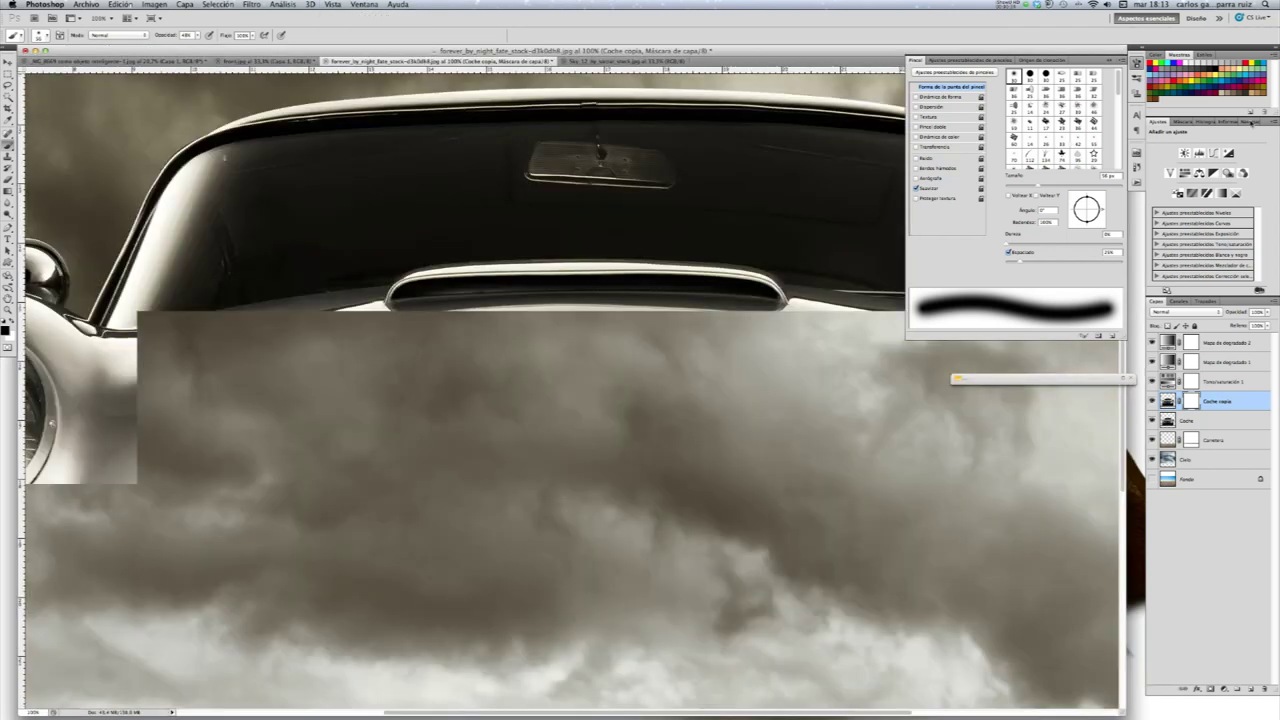
click(1252, 121)
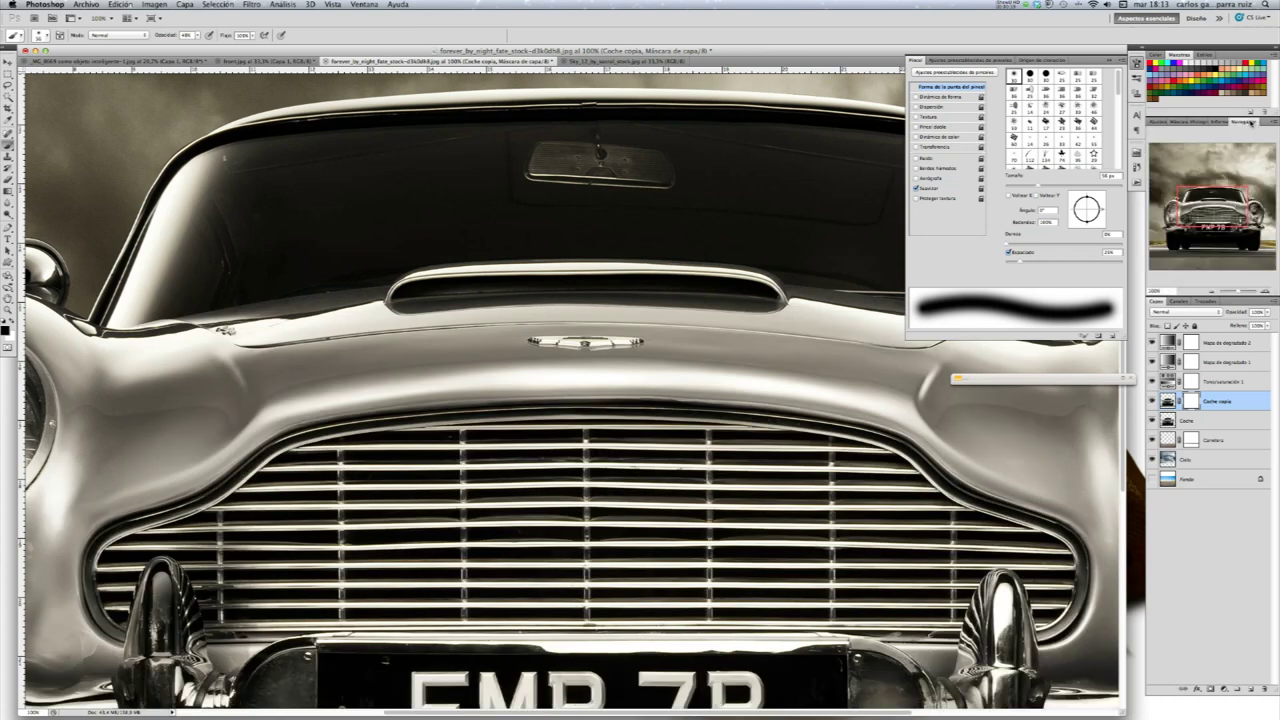
mouse_move(1220, 208)
mouse_down()
mouse_move(1220, 240)
mouse_move(1187, 251)
mouse_up()
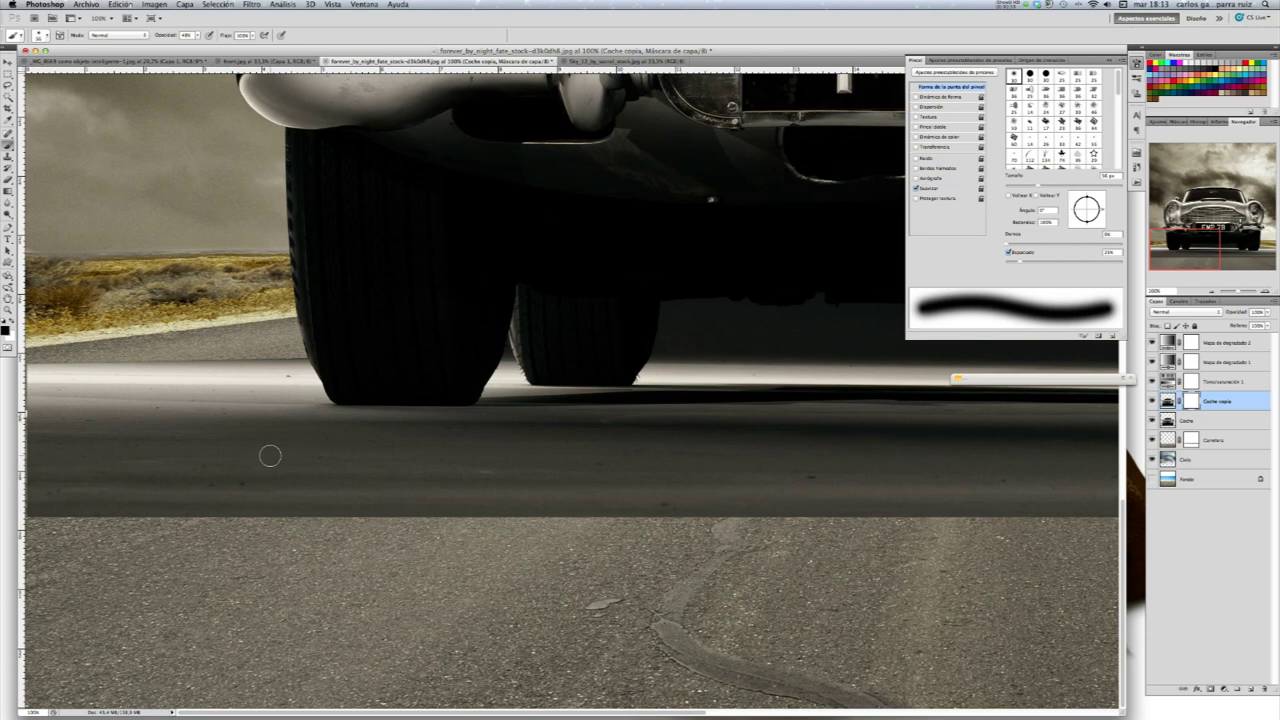
drag(197, 35, 203, 47)
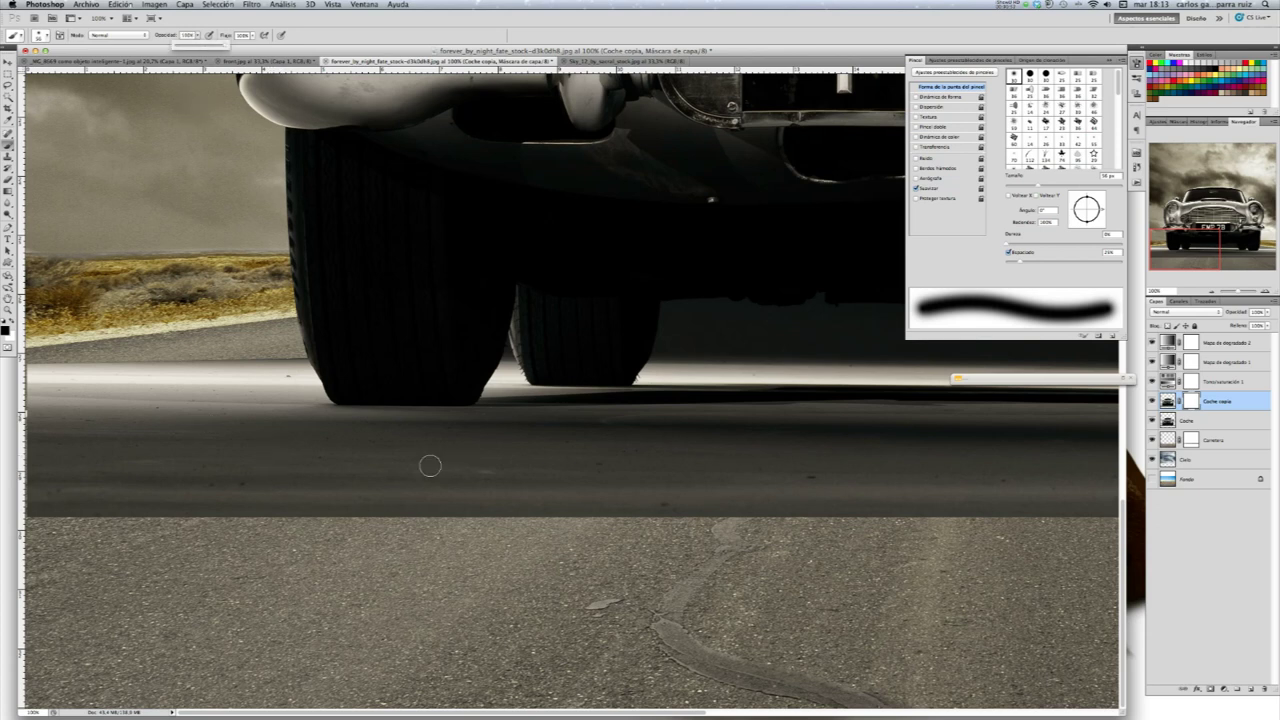
Paint black shadow into the Coche copia mask under the car and beside the tyres
mouse_move(480, 505)
mouse_down()
mouse_move(560, 506)
mouse_move(192, 490)
mouse_move(900, 460)
mouse_up()
scroll(900, 460, right, 5)
drag(800, 390, 355, 337)
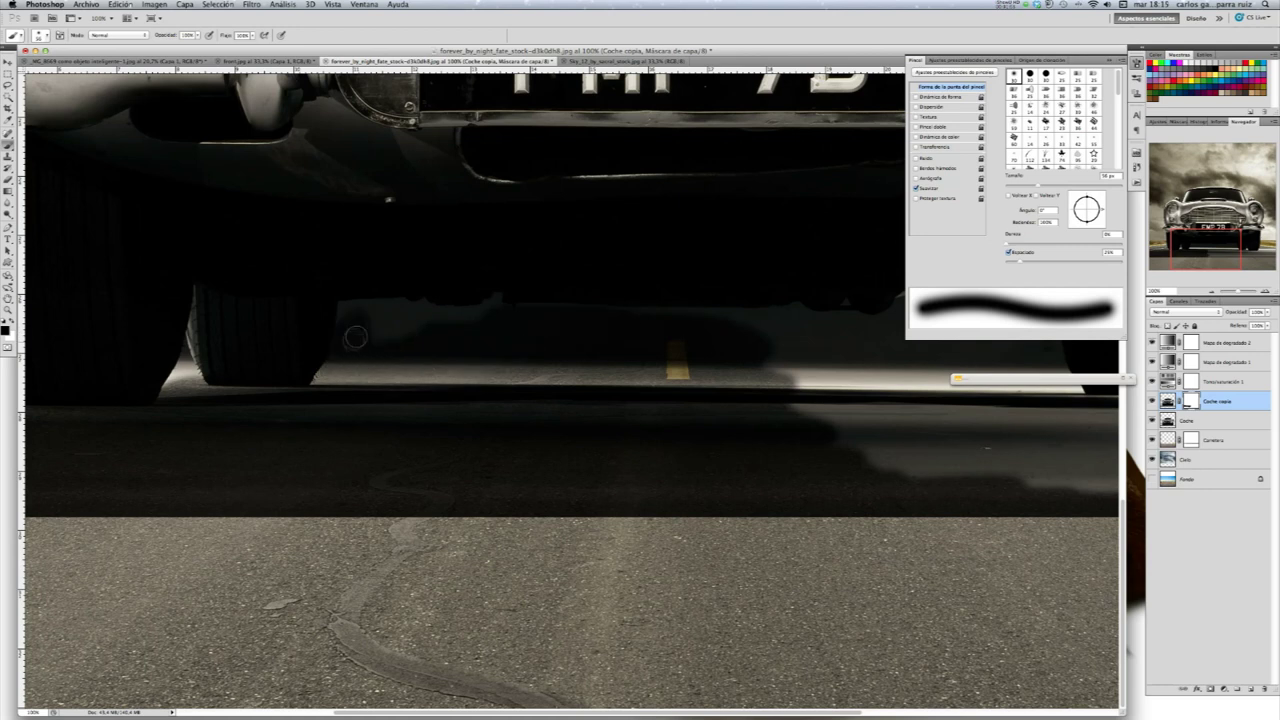
scroll(355, 337, up, 3)
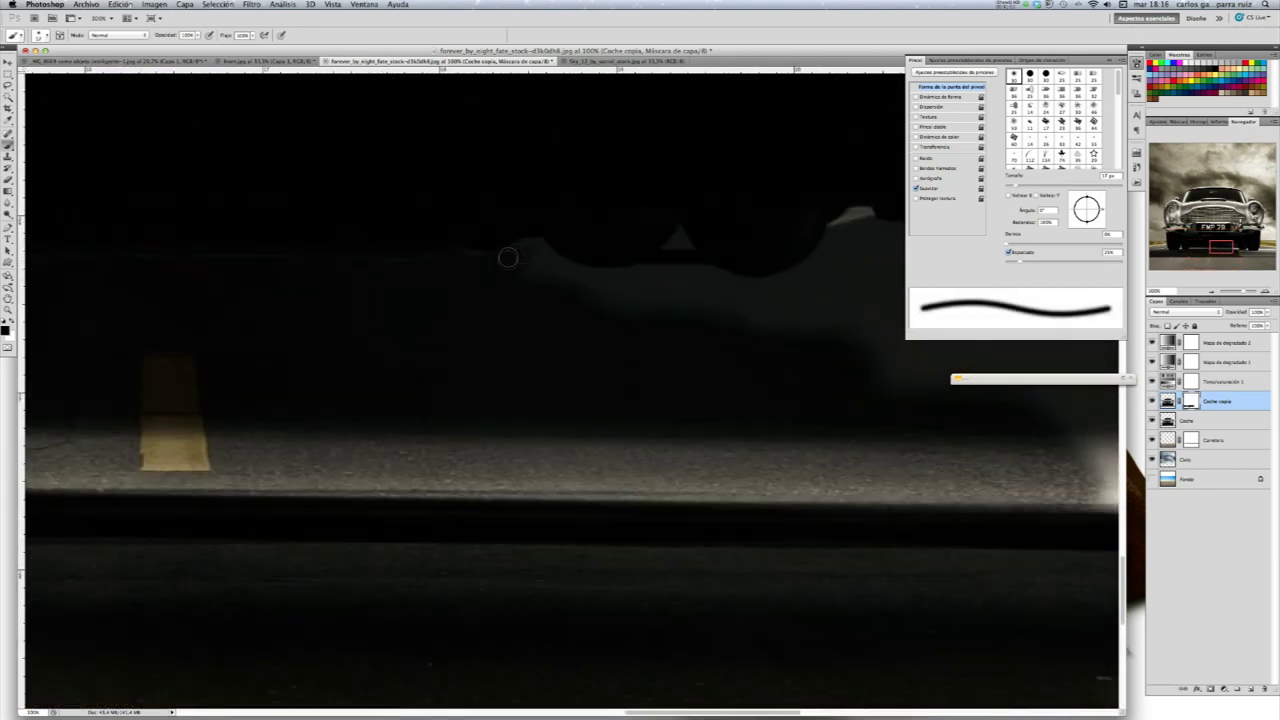
scroll(508, 258, right, 5)
drag(240, 350, 600, 420)
mouse_move(340, 420)
mouse_down()
mouse_move(558, 524)
mouse_move(900, 640)
mouse_up()
scroll(600, 500, up, 2)
key(bracketright)
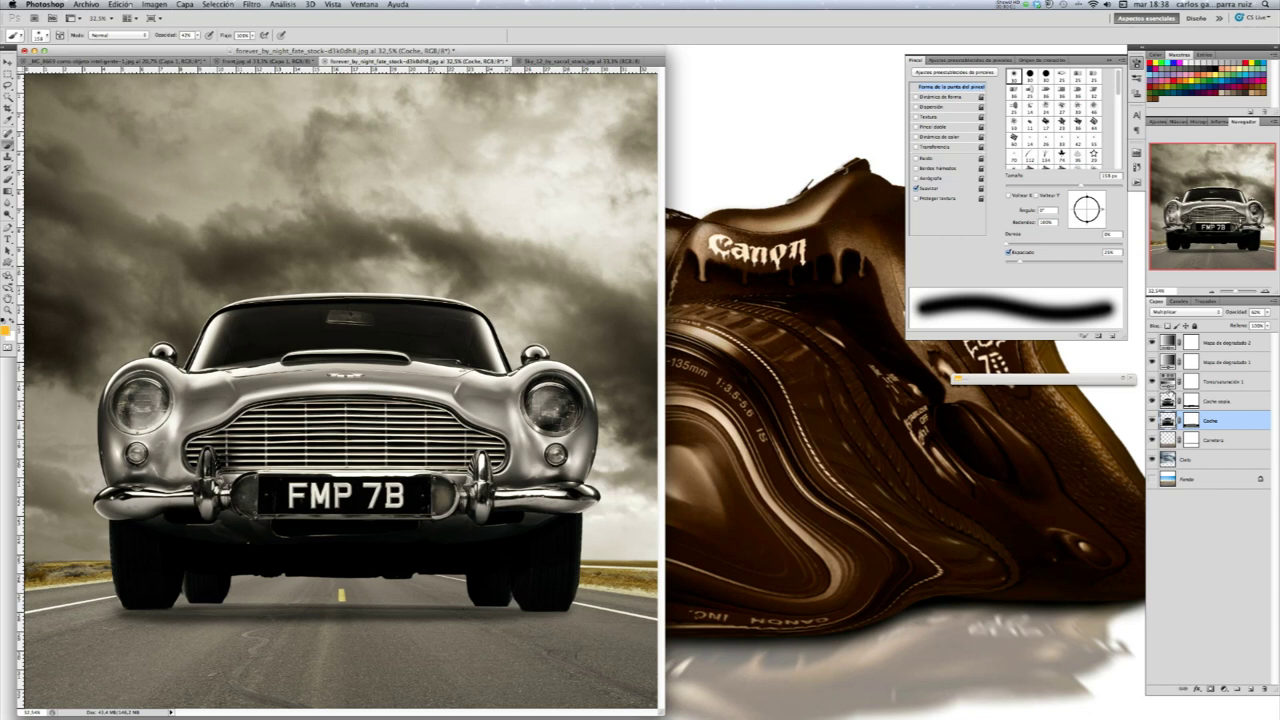
Select Carretera, hide the gradient map and car layers, and choose the Spot Healing Brush
click(1226, 443)
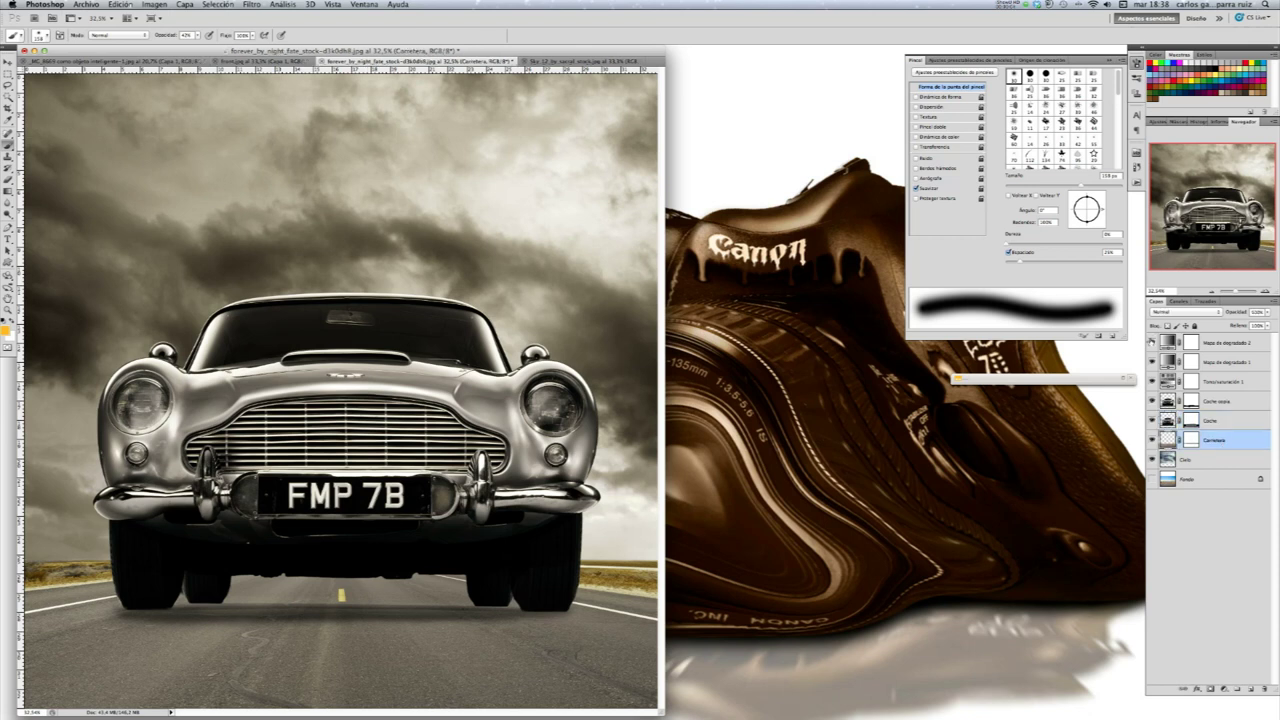
drag(1151, 342, 1150, 421)
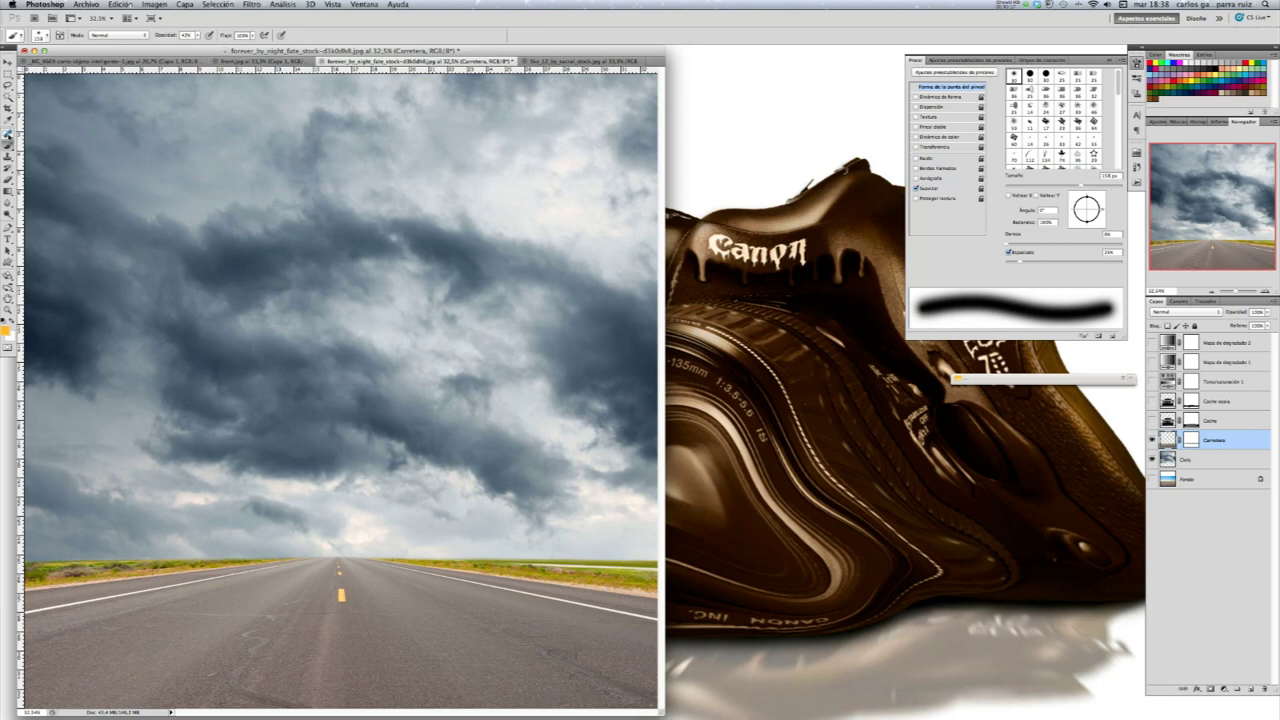
right_click(9, 133)
click(50, 135)
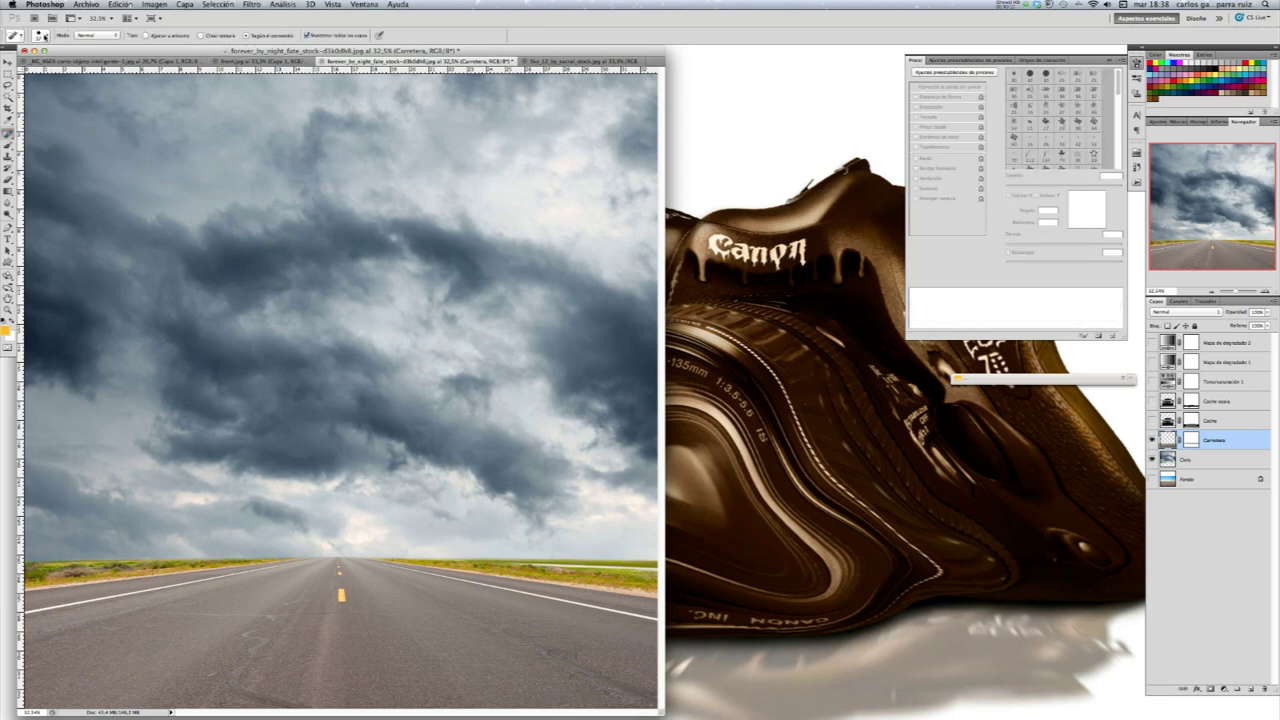
Enlarge the Spot Healing Brush, heal the dark spot on the road's centre line, and re-show the sepia car layers
click(46, 36)
drag(37, 62, 55, 62)
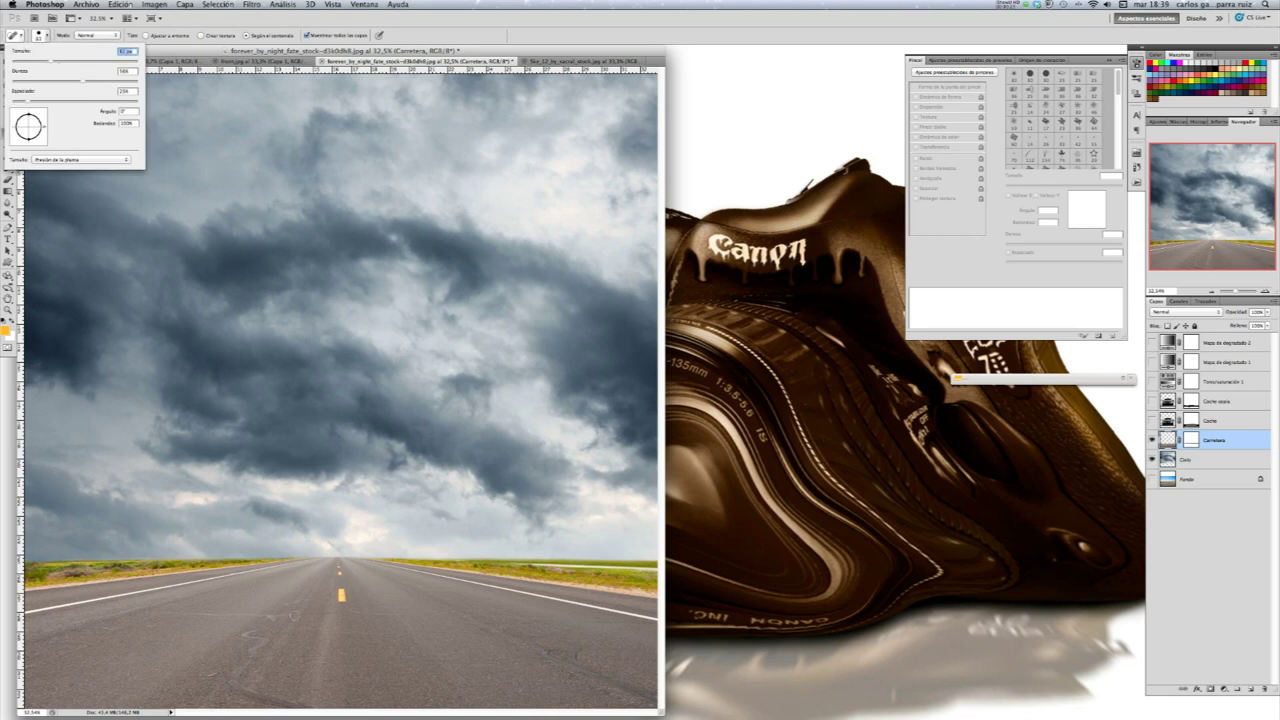
click(343, 597)
drag(342, 598, 353, 590)
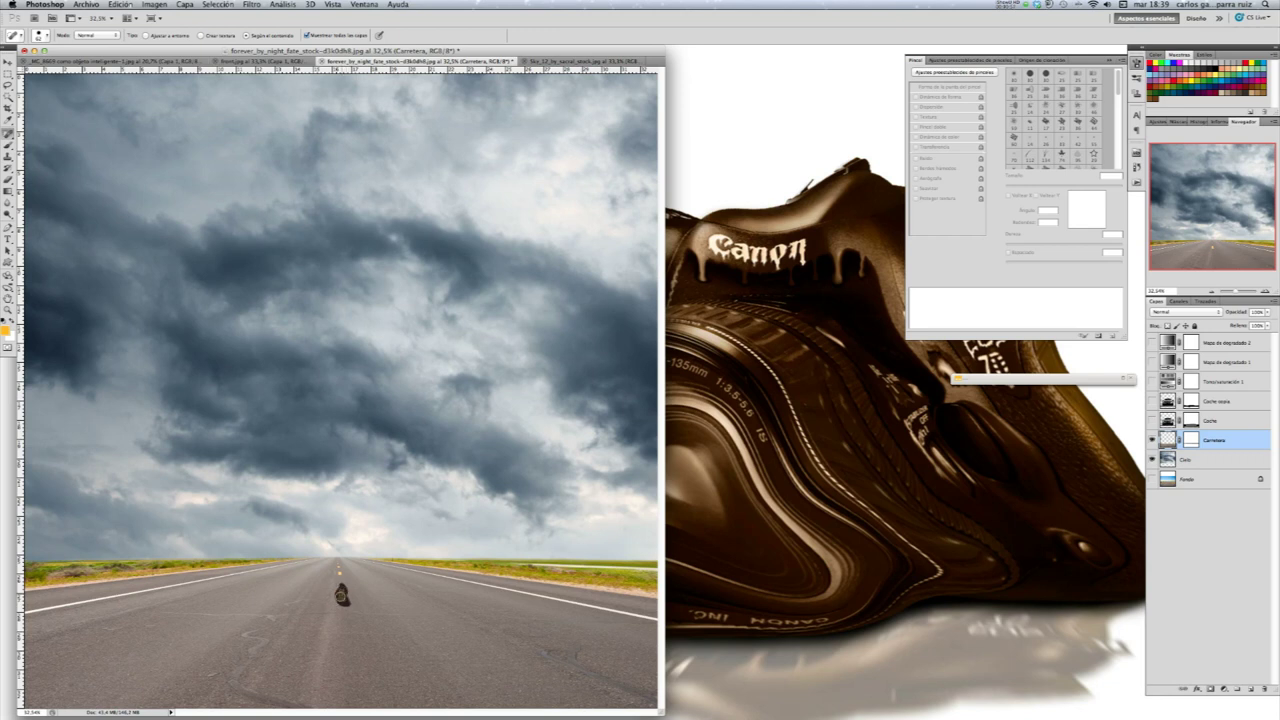
drag(341, 596, 342, 596)
drag(341, 596, 352, 601)
drag(1152, 342, 1152, 419)
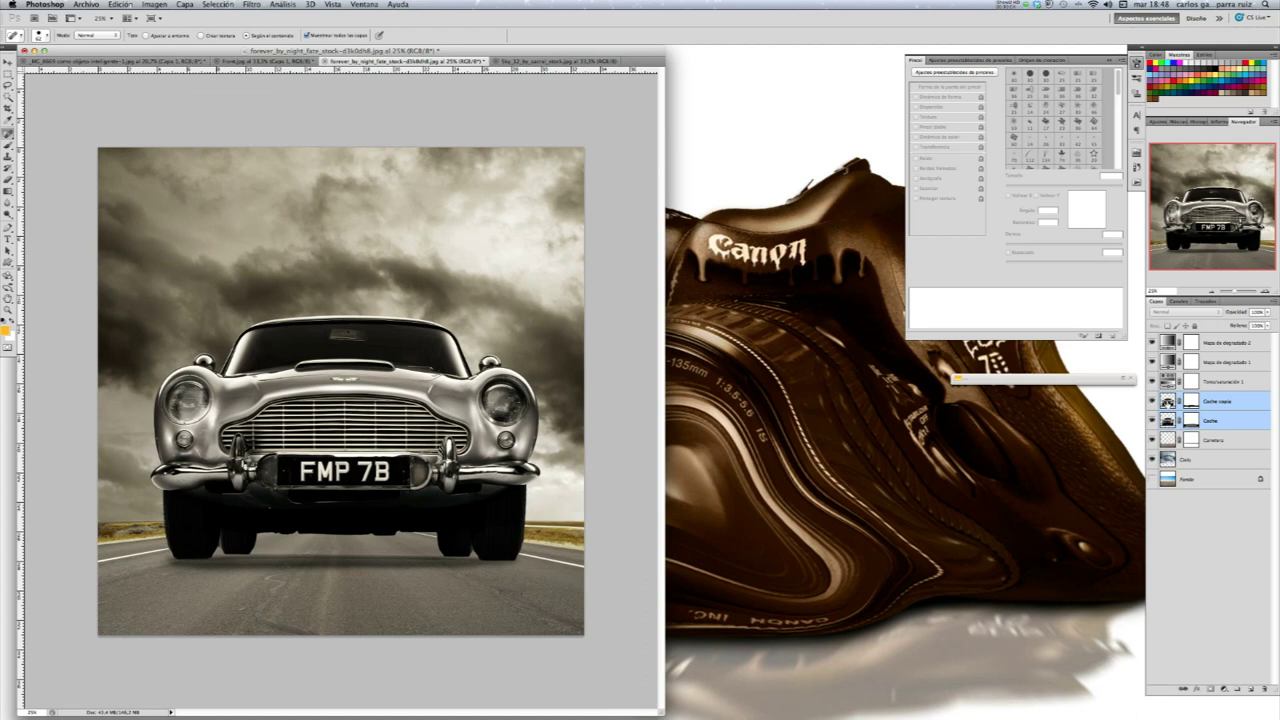
Give Coche copia a Superposición de degradado layer style with Cobertura left at Ninguna
click(1175, 404)
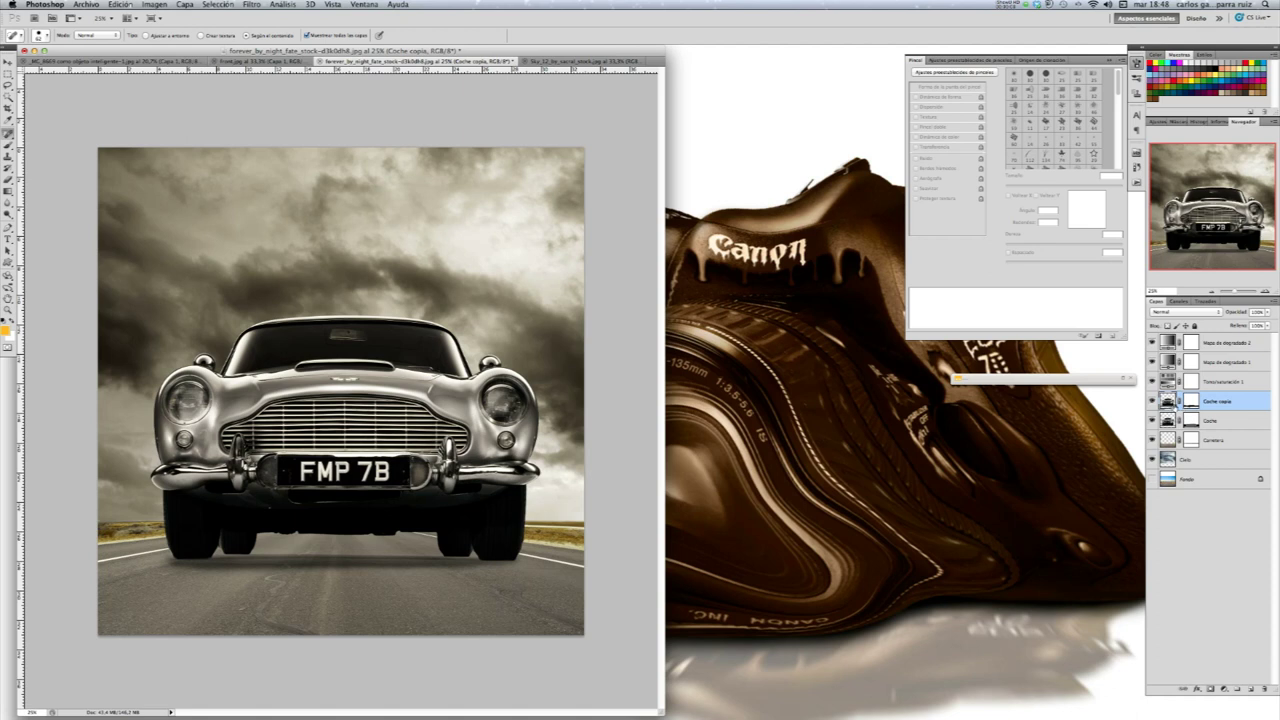
double_click(1249, 406)
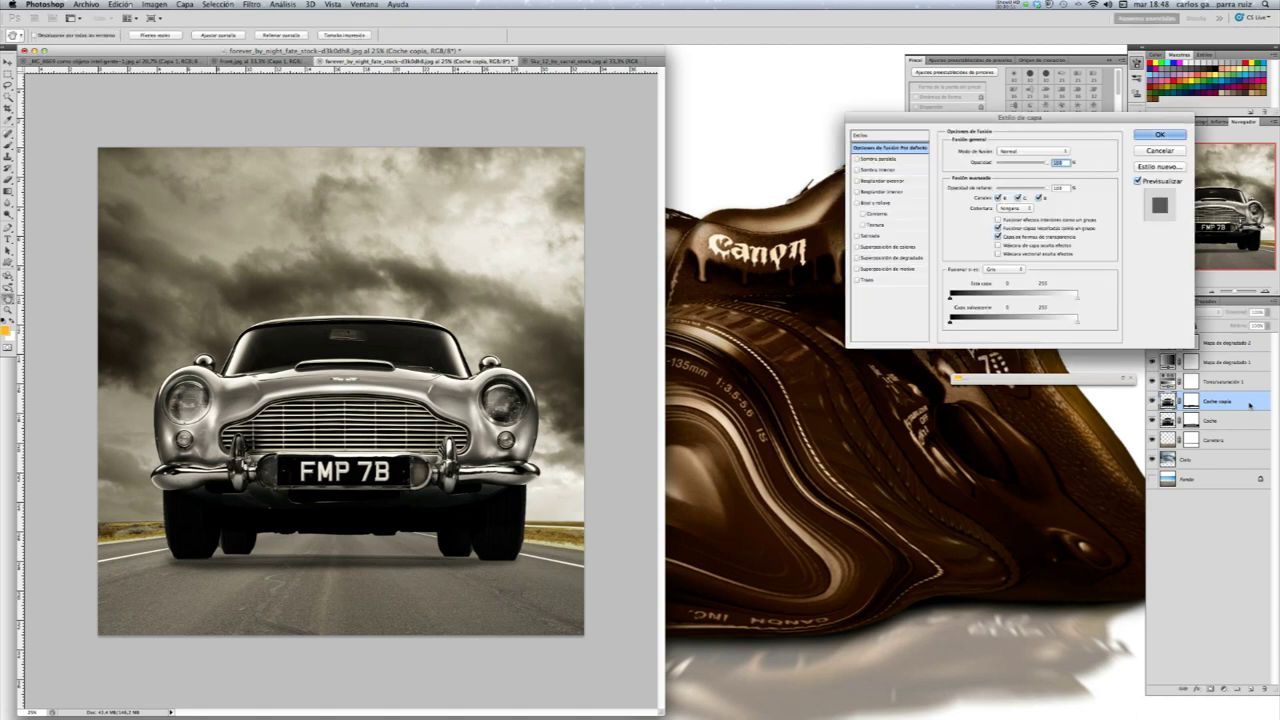
drag(1068, 118, 911, 153)
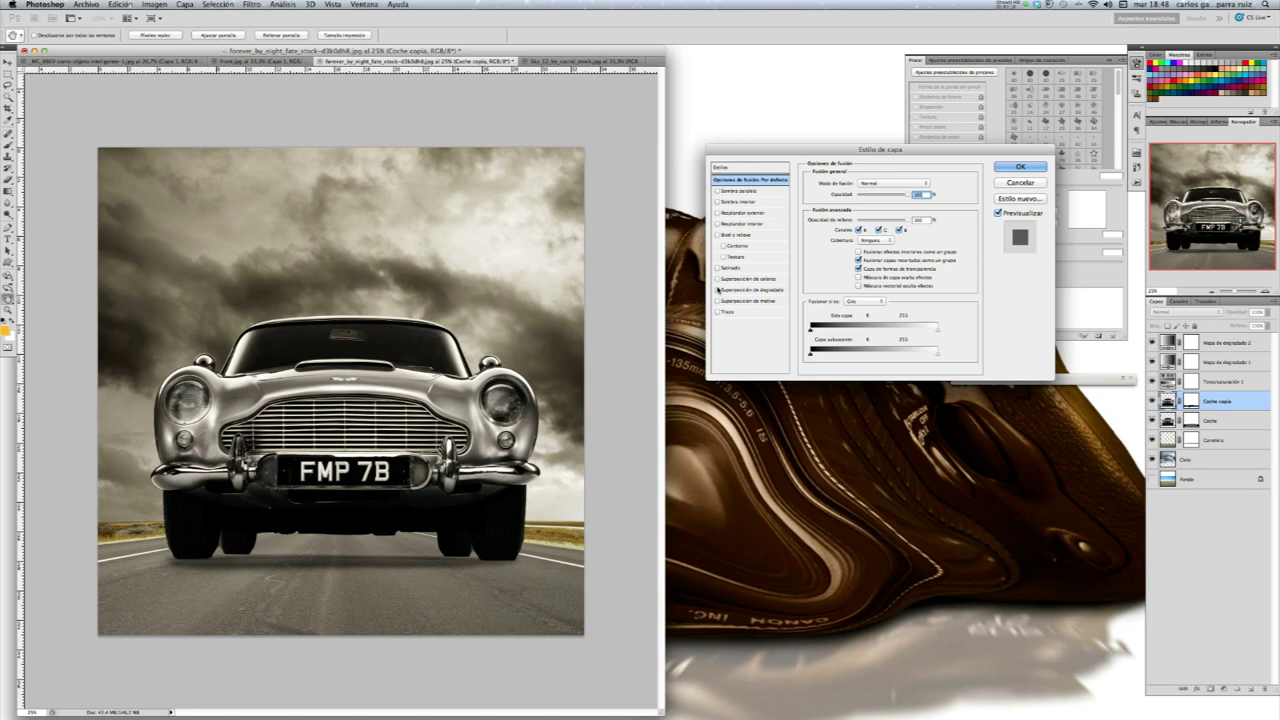
click(717, 289)
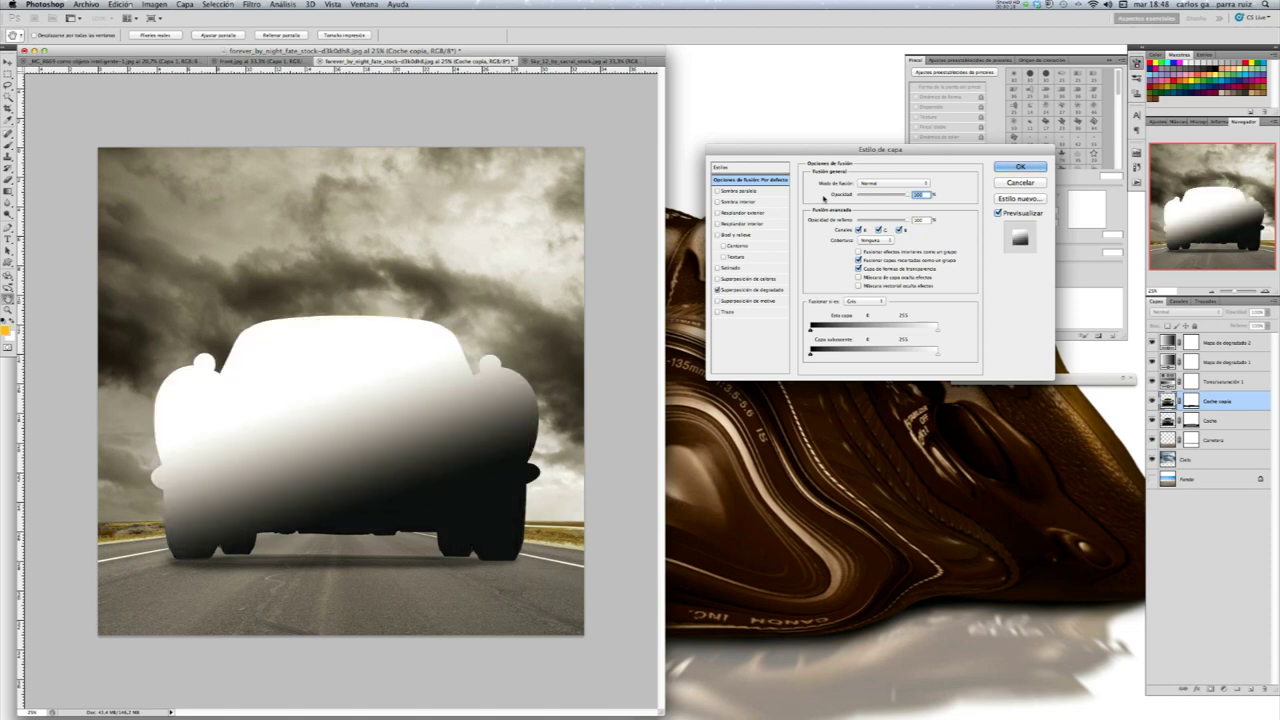
click(880, 242)
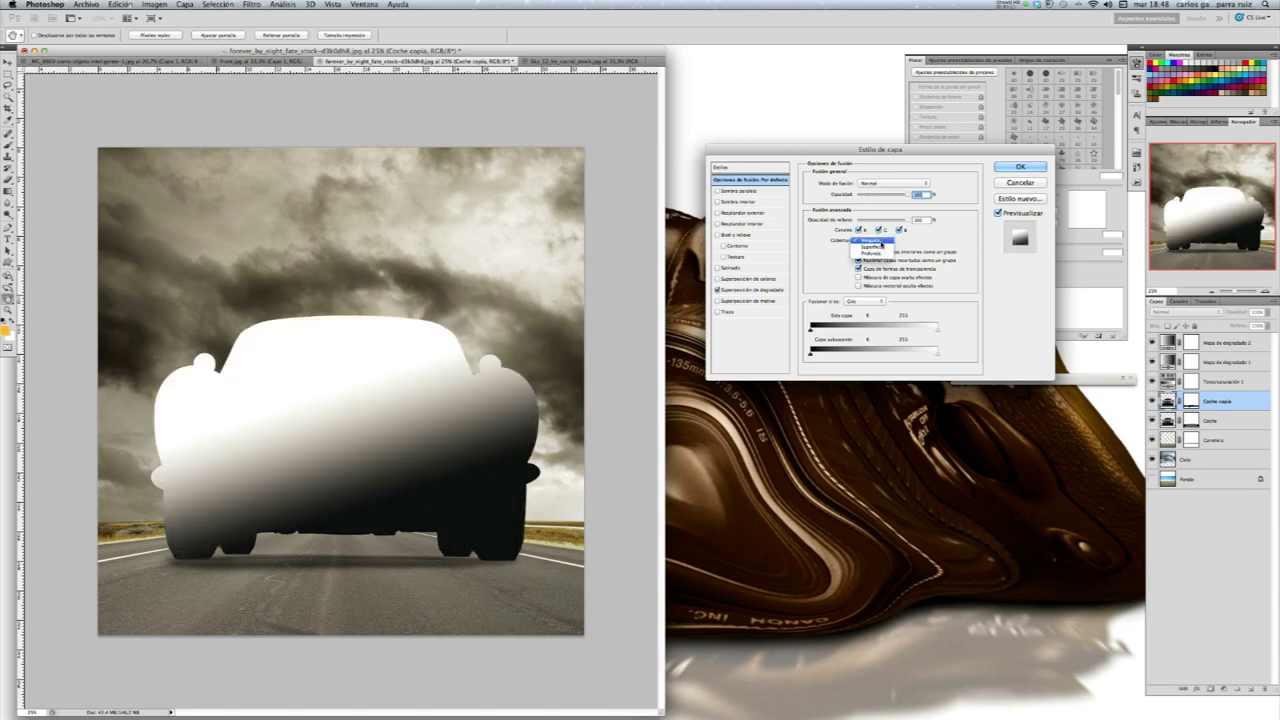
click(870, 242)
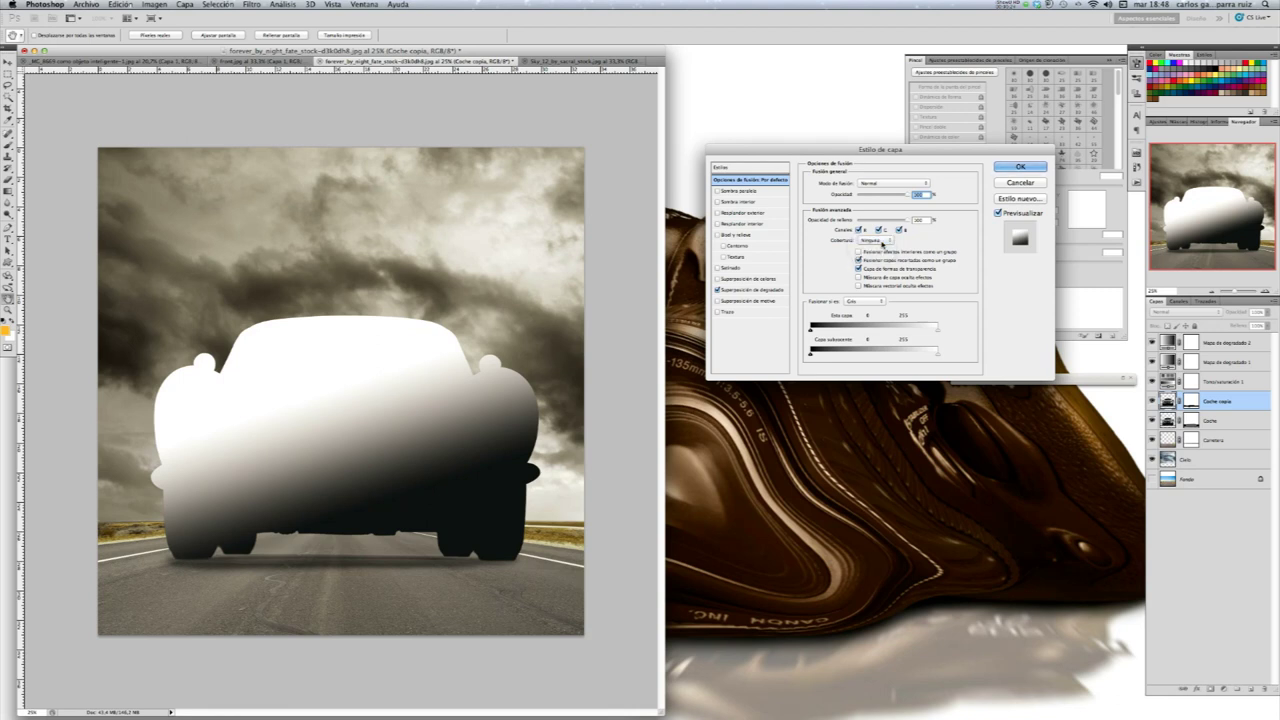
click(717, 289)
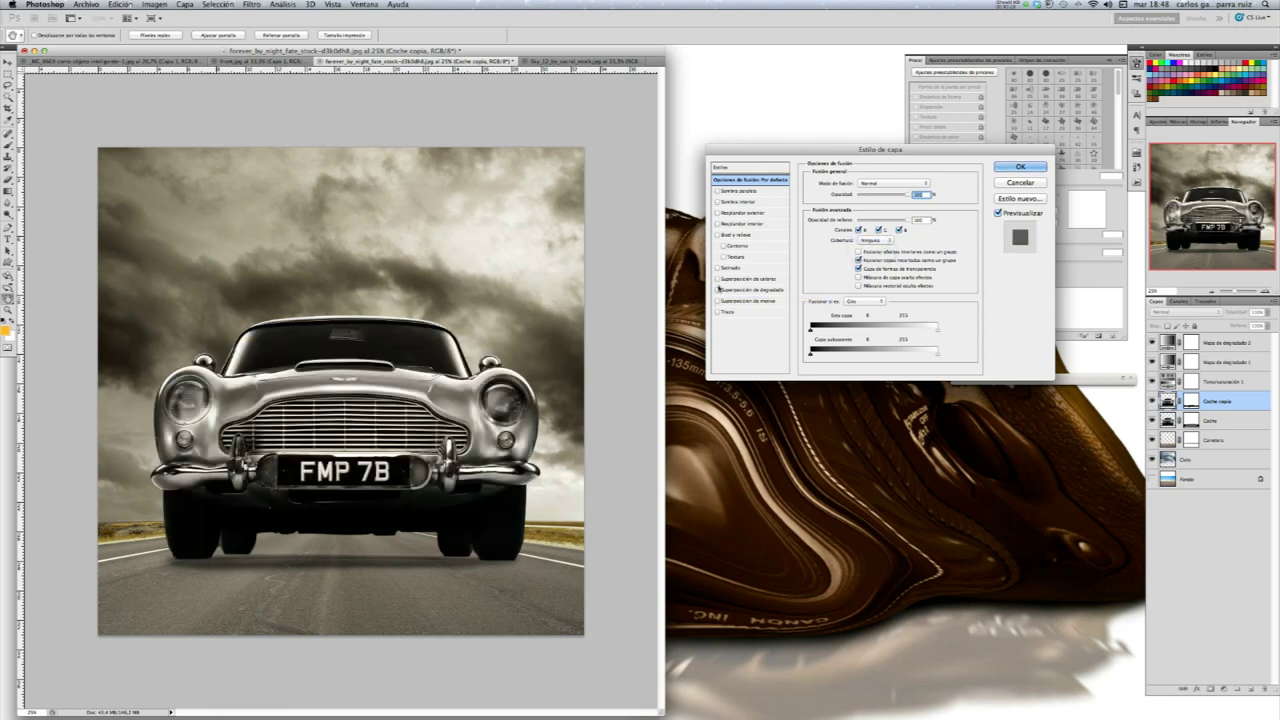
click(717, 279)
click(717, 289)
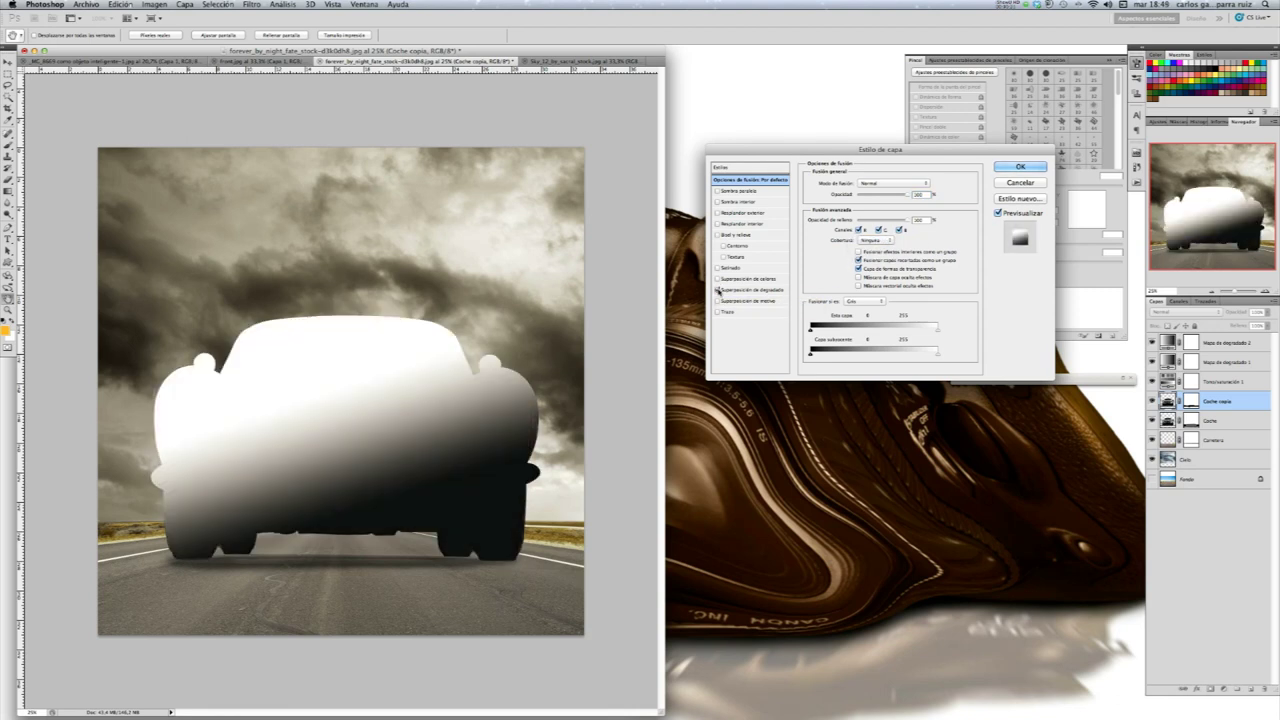
click(768, 290)
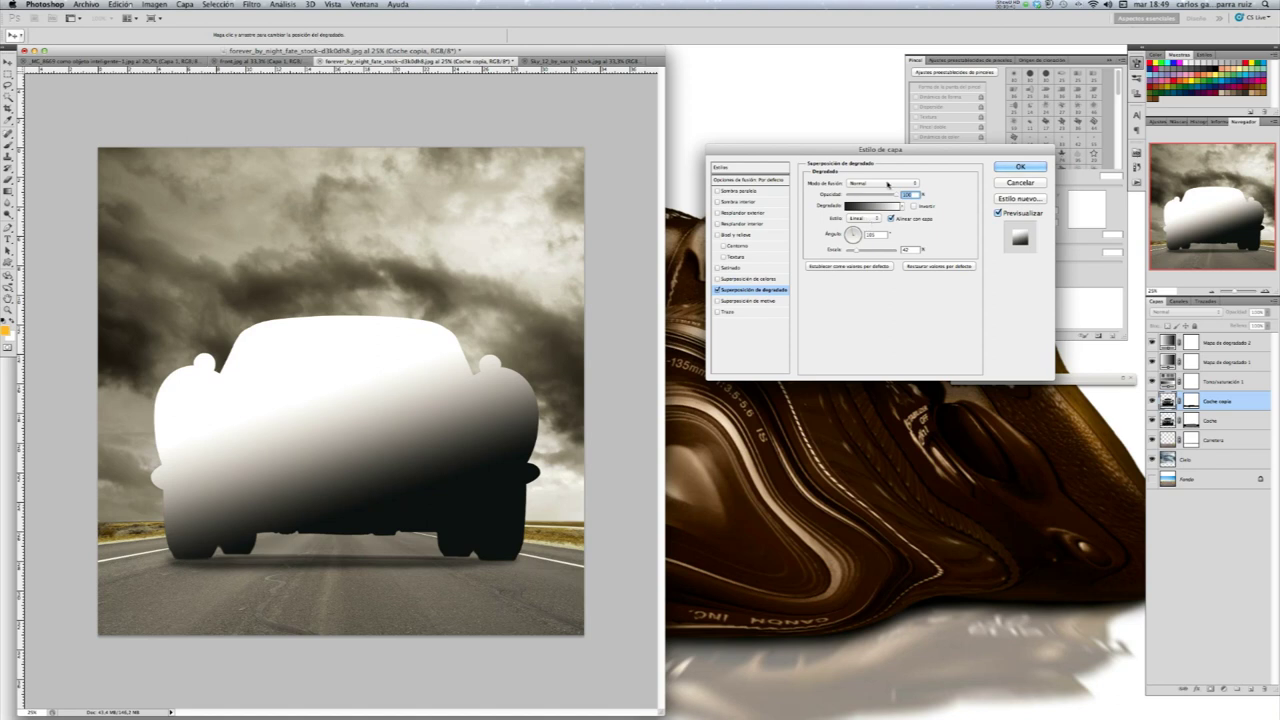
Set the gradient overlay's blend mode to Luz suave and its gradient to the Densidad neutra preset
click(887, 184)
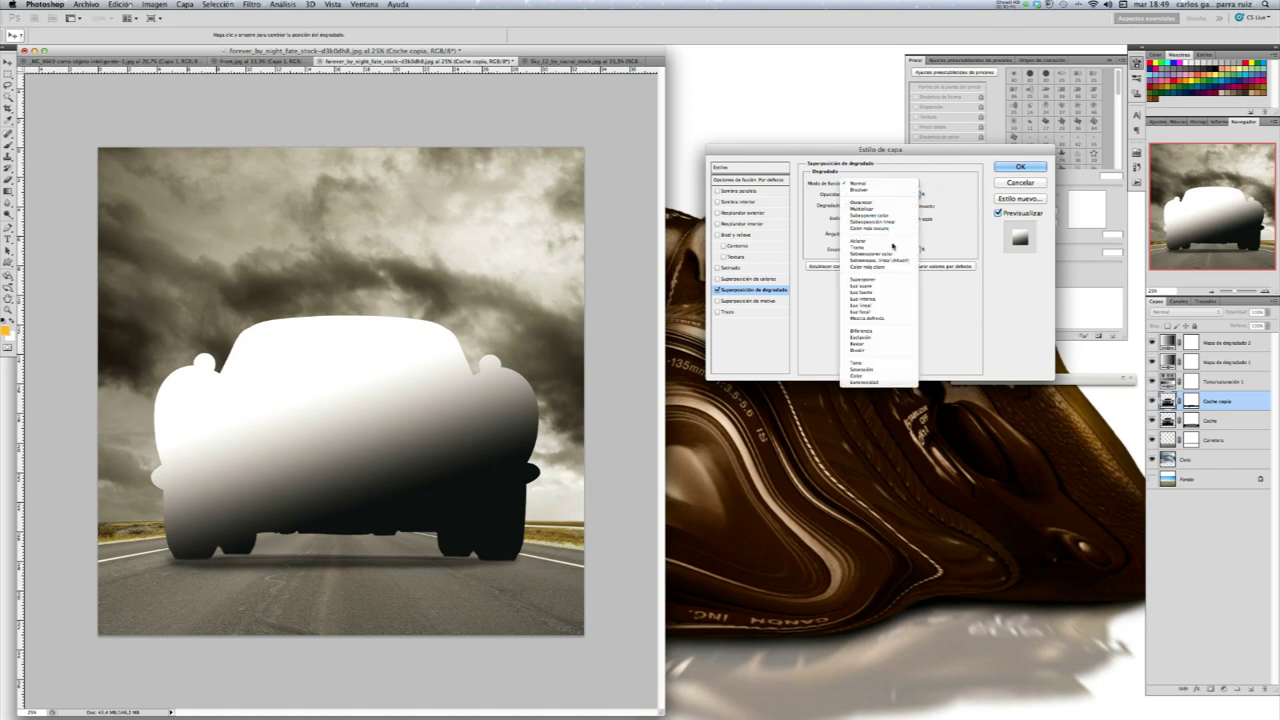
click(885, 289)
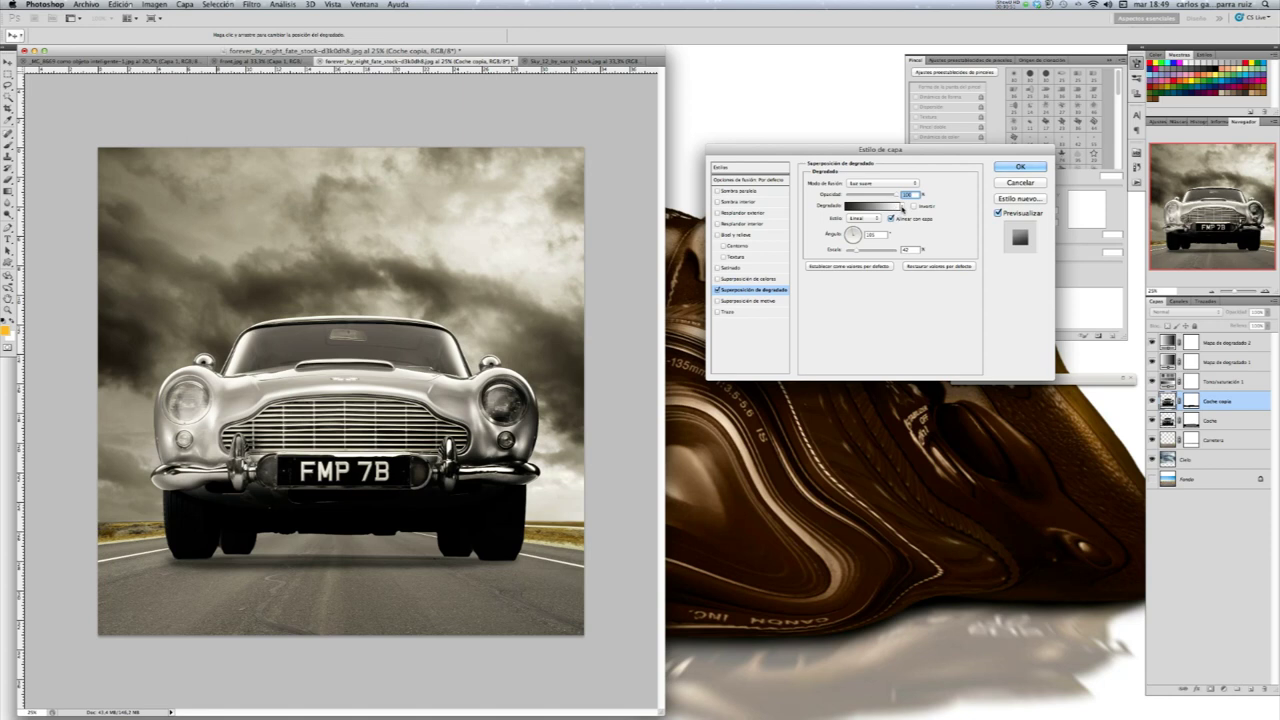
click(902, 207)
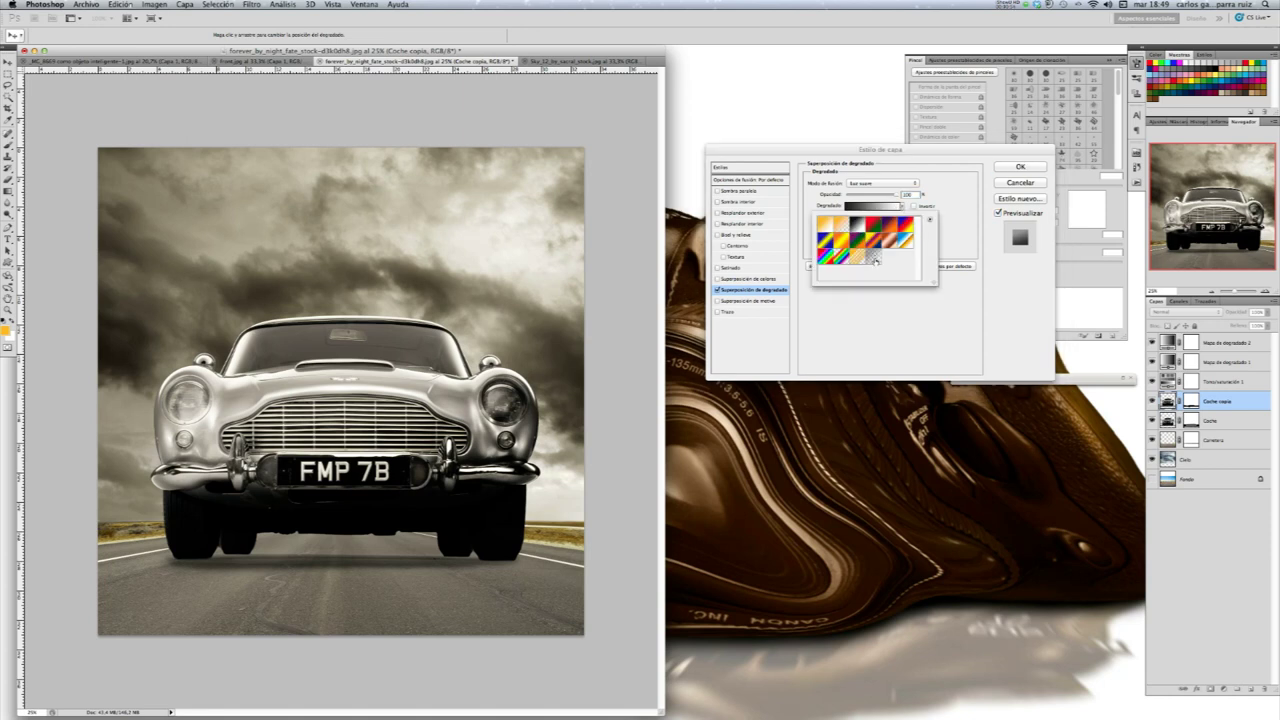
click(874, 258)
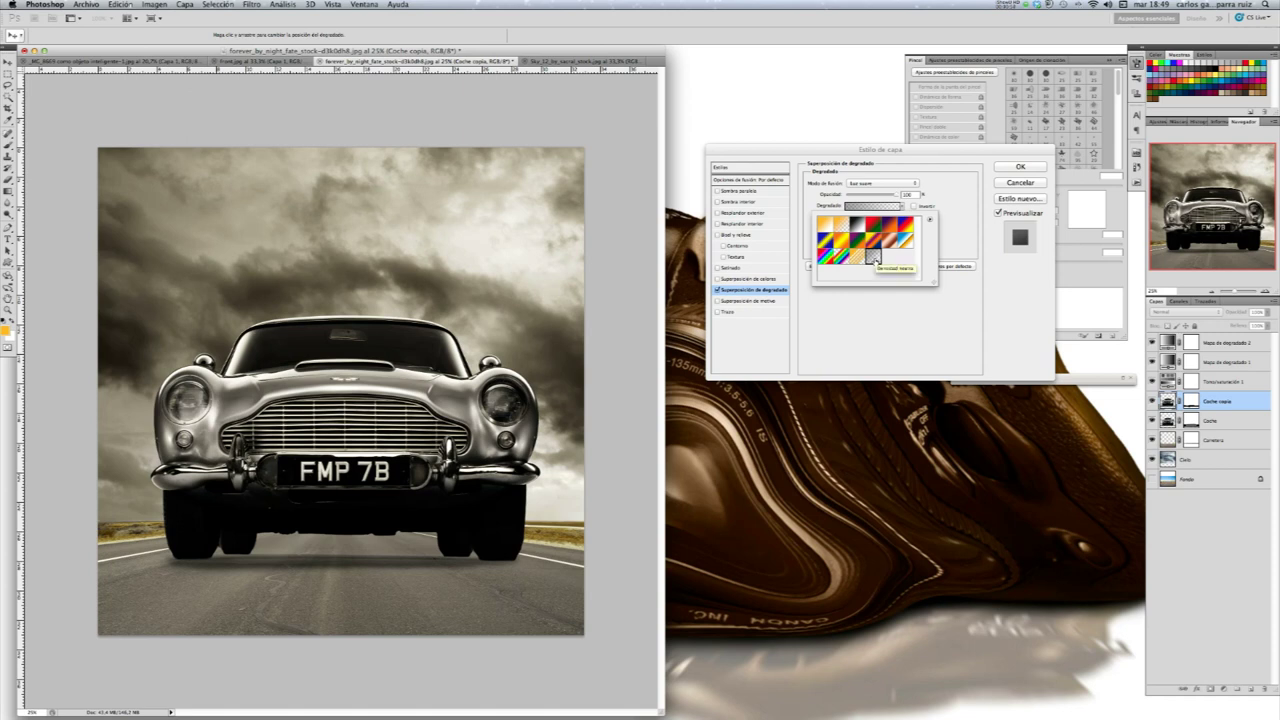
key(Return)
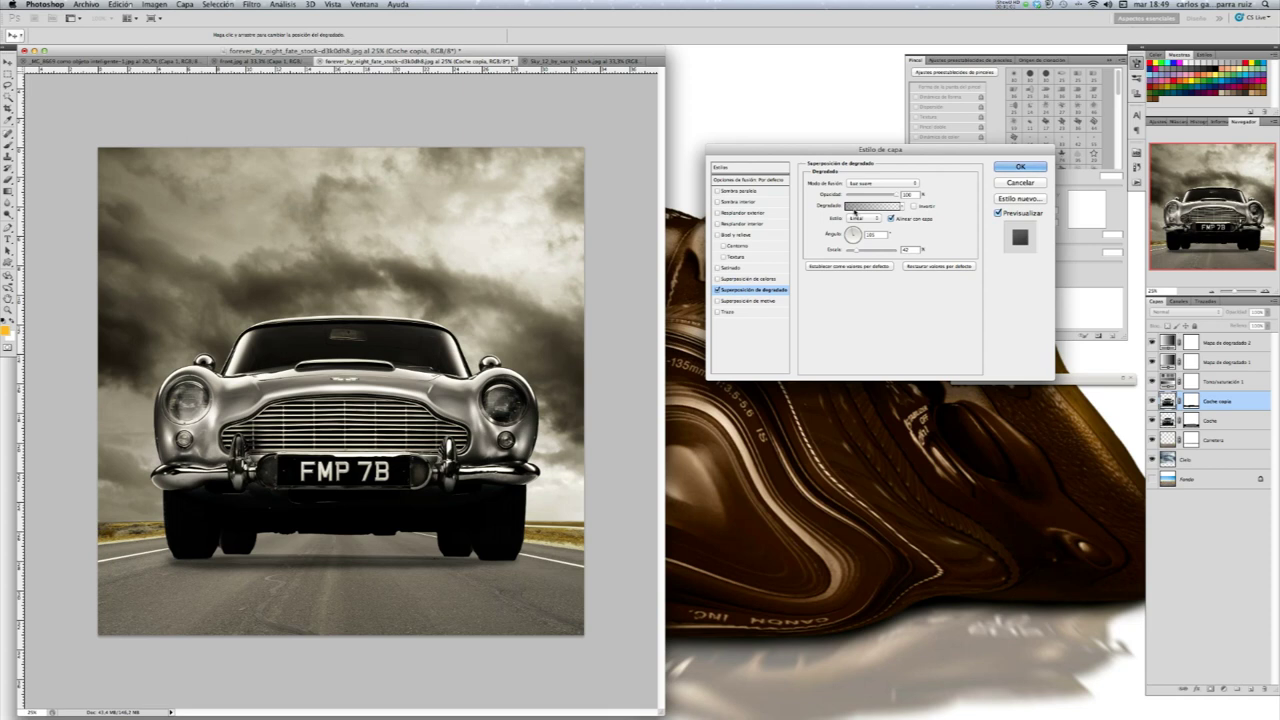
click(856, 208)
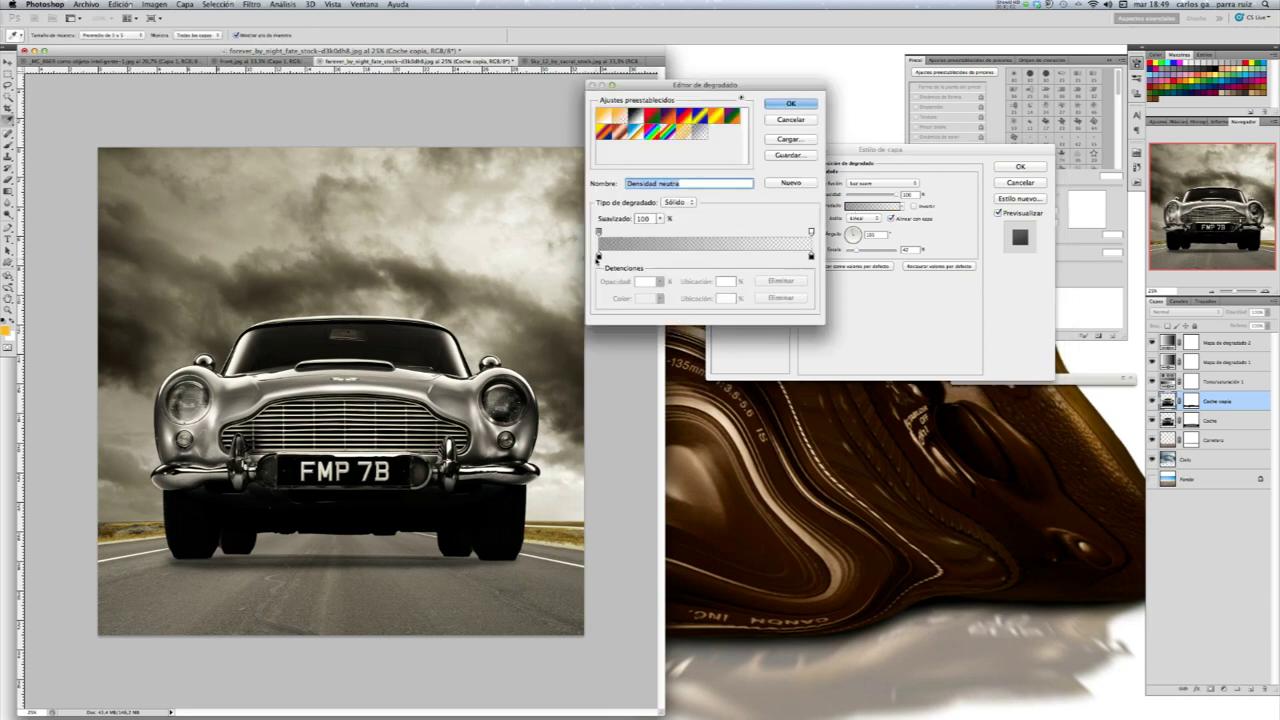
Make the overlay gradient's left opacity stop 100%, so it fades from solid black to transparent
click(598, 256)
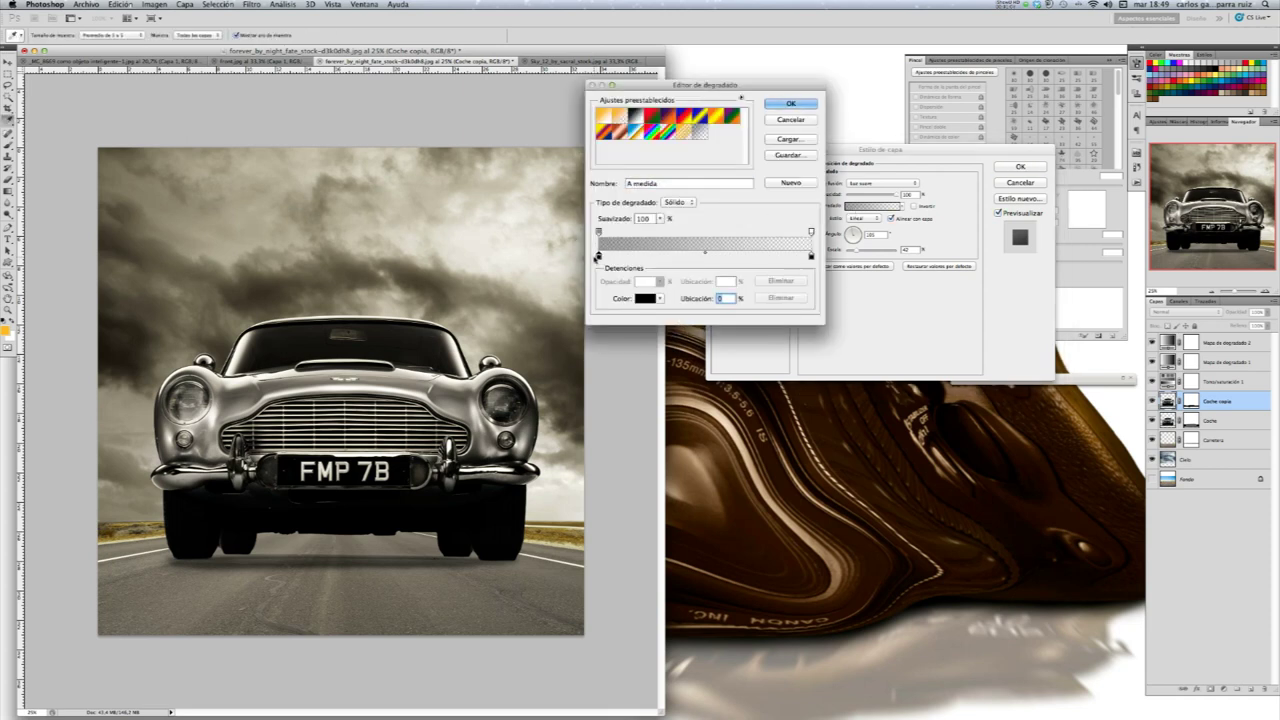
click(598, 231)
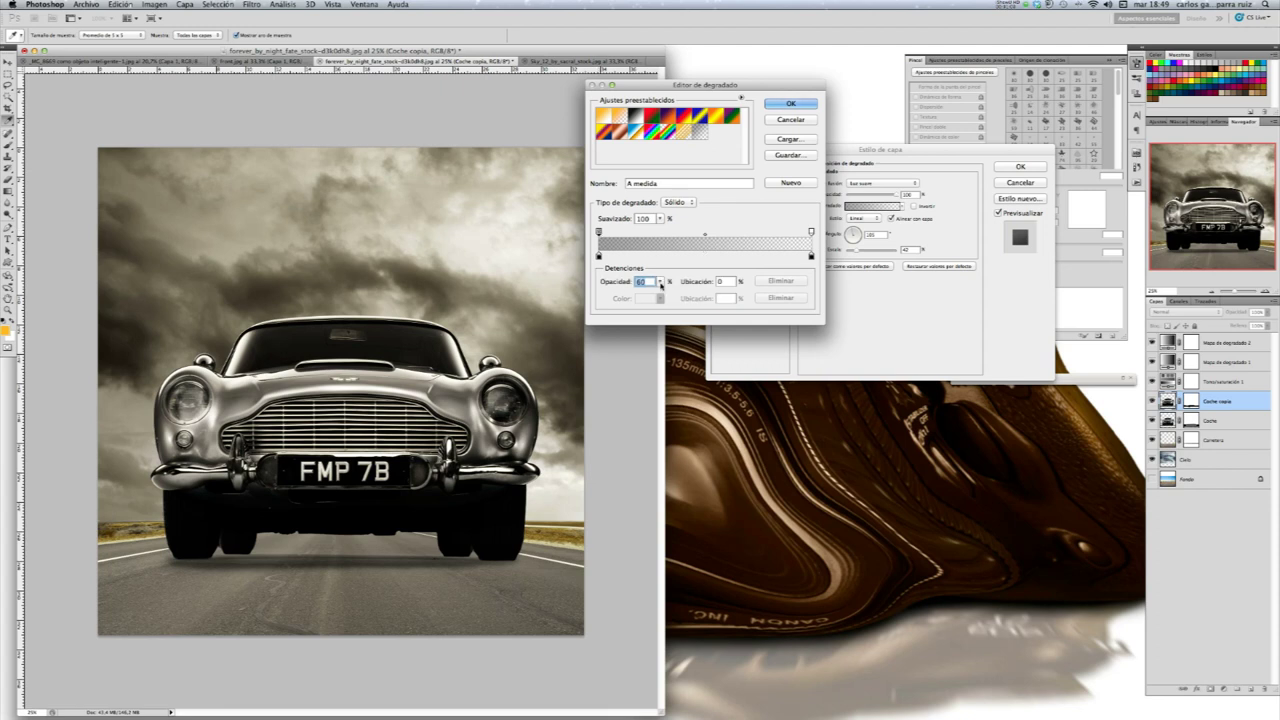
click(660, 284)
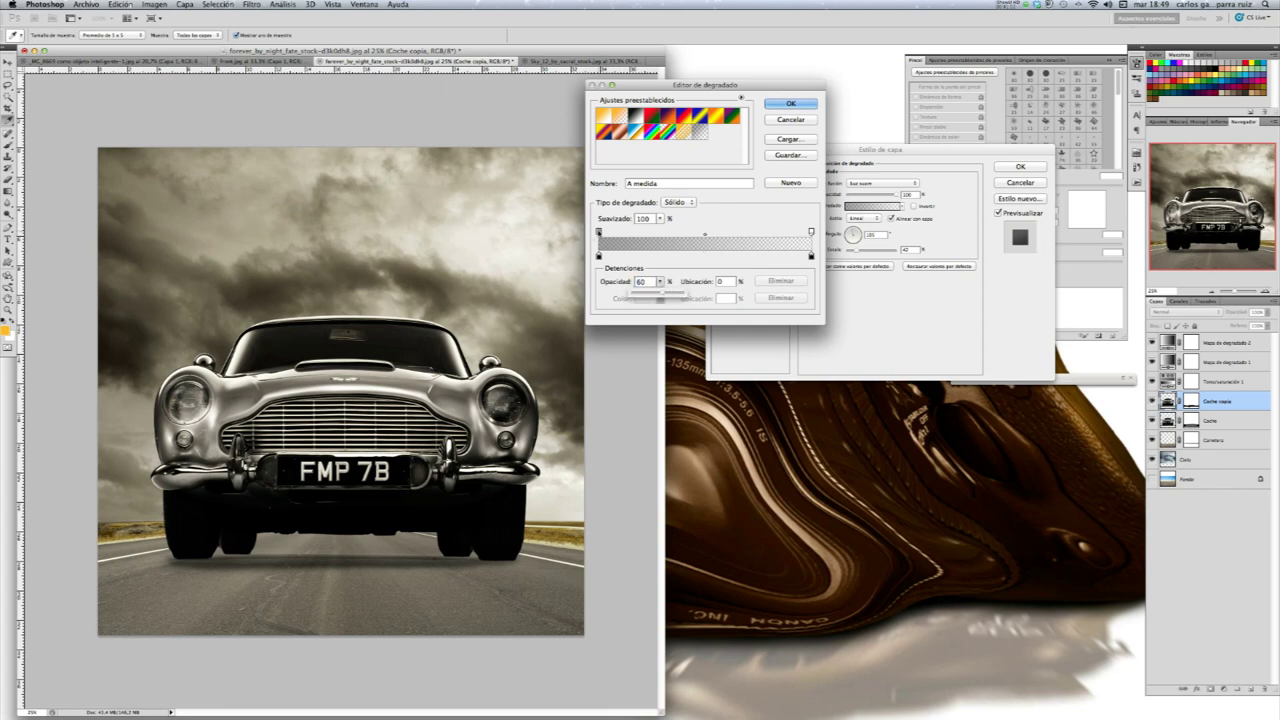
drag(660, 291, 703, 298)
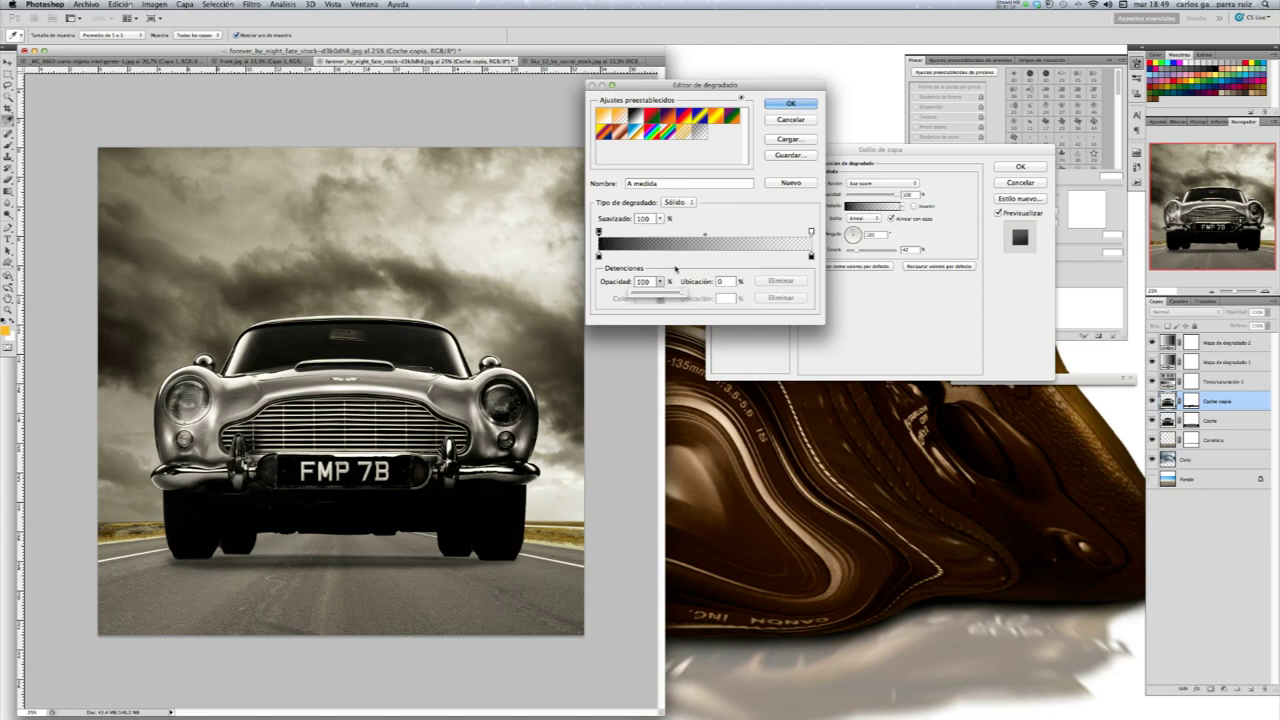
click(789, 104)
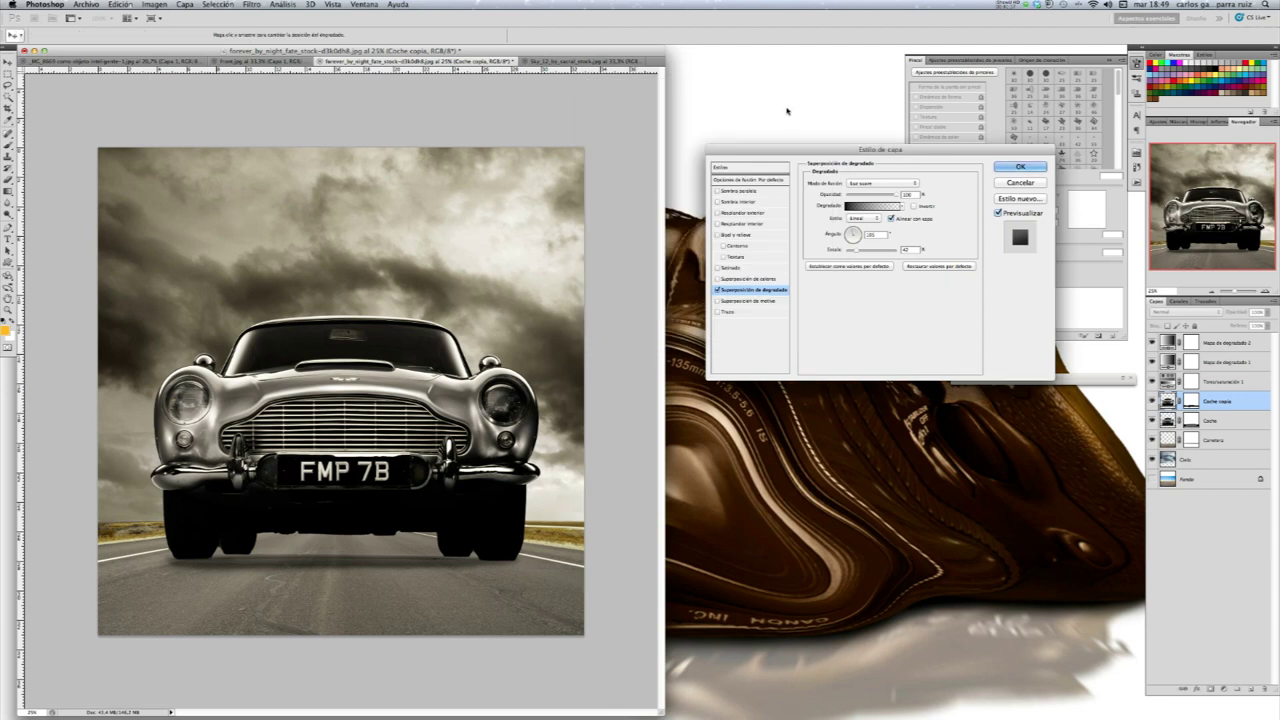
click(876, 206)
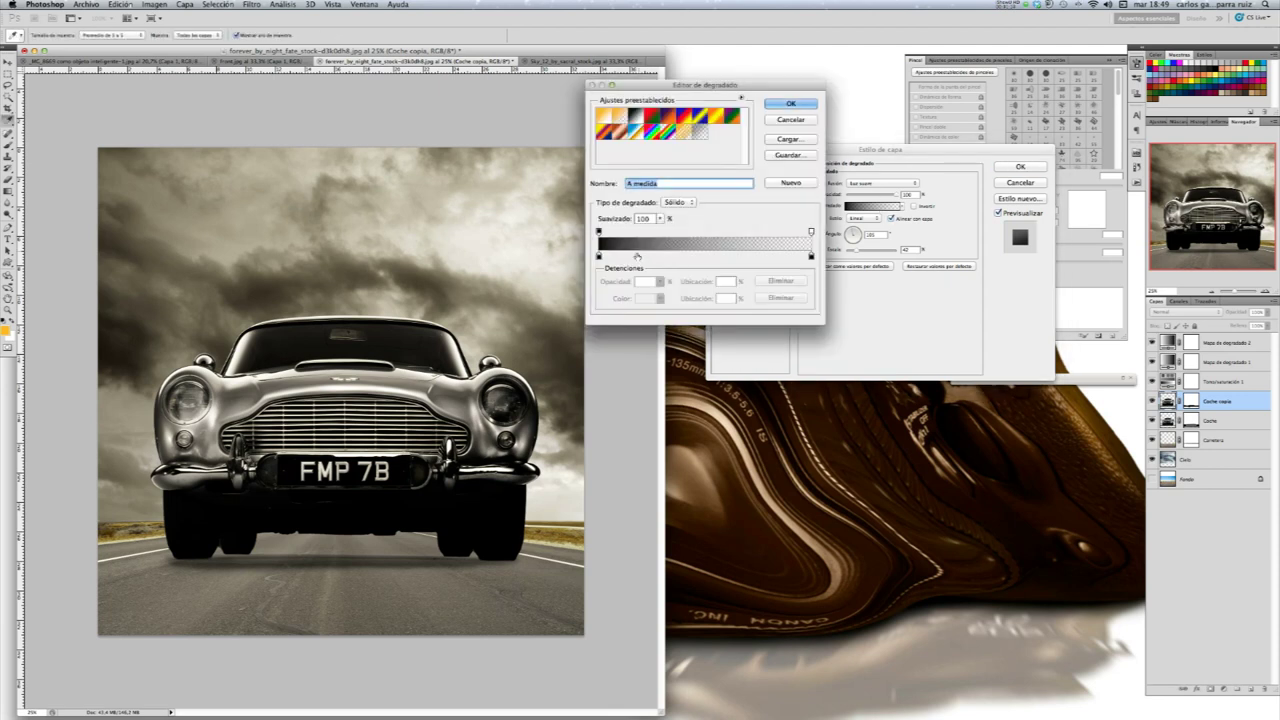
click(811, 232)
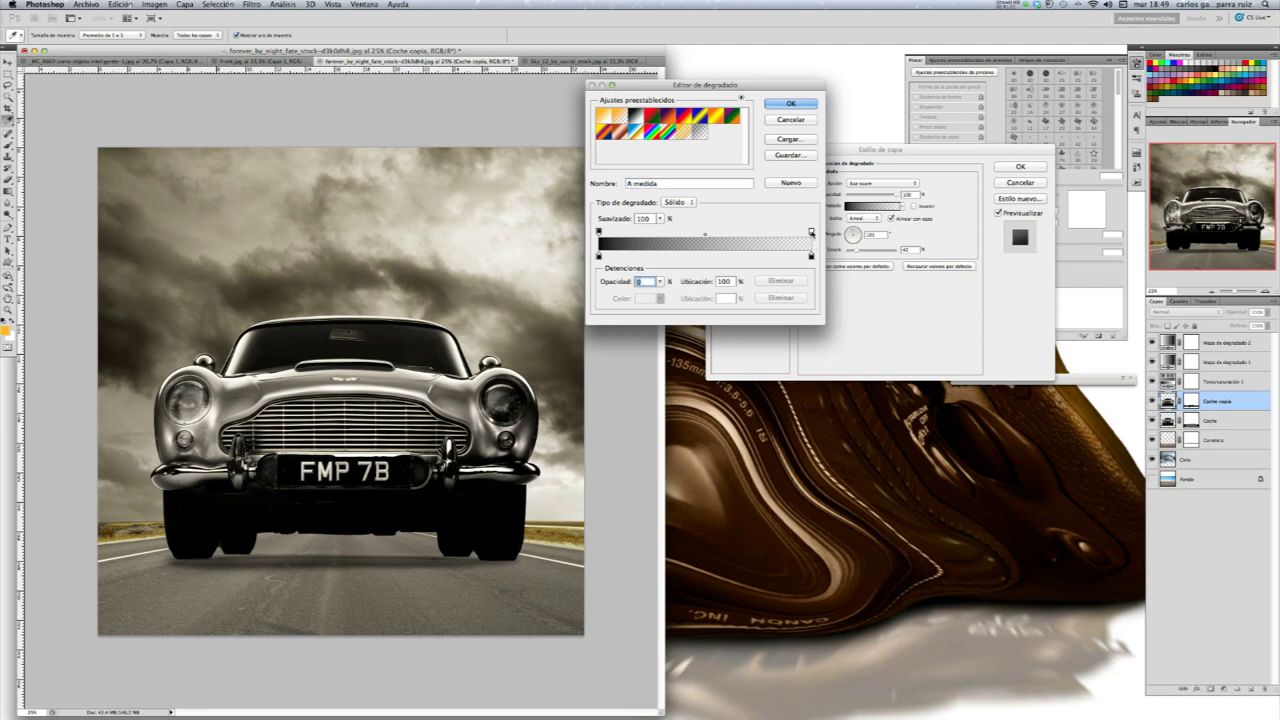
click(811, 257)
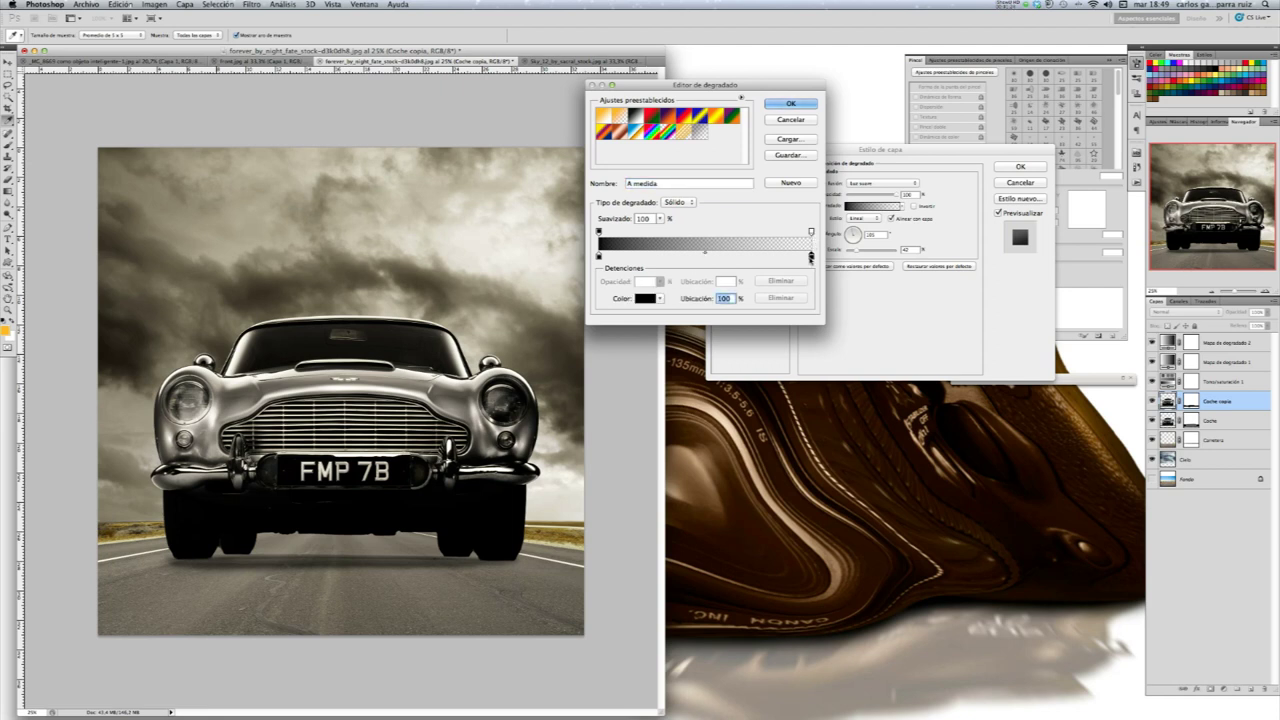
click(805, 104)
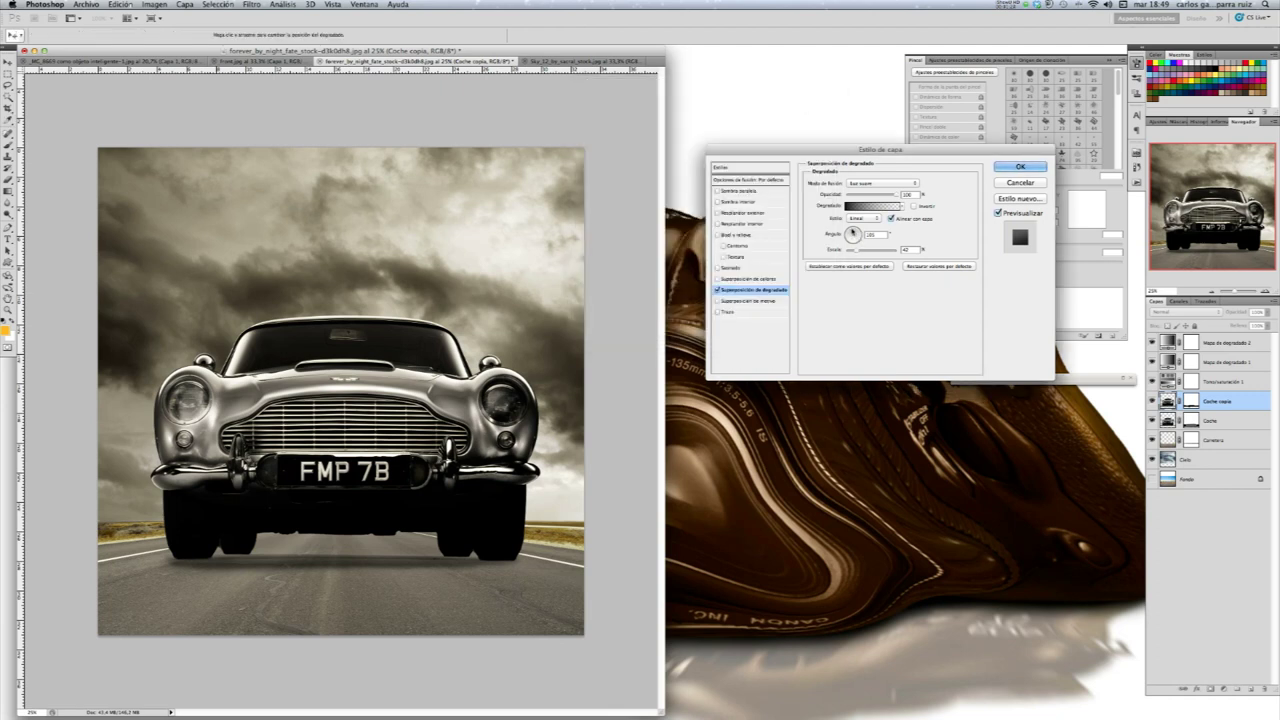
Tilt the gradient overlay's angle to about -80° and lower its opacity, comparing with it toggled
drag(857, 235, 853, 246)
drag(853, 246, 853, 246)
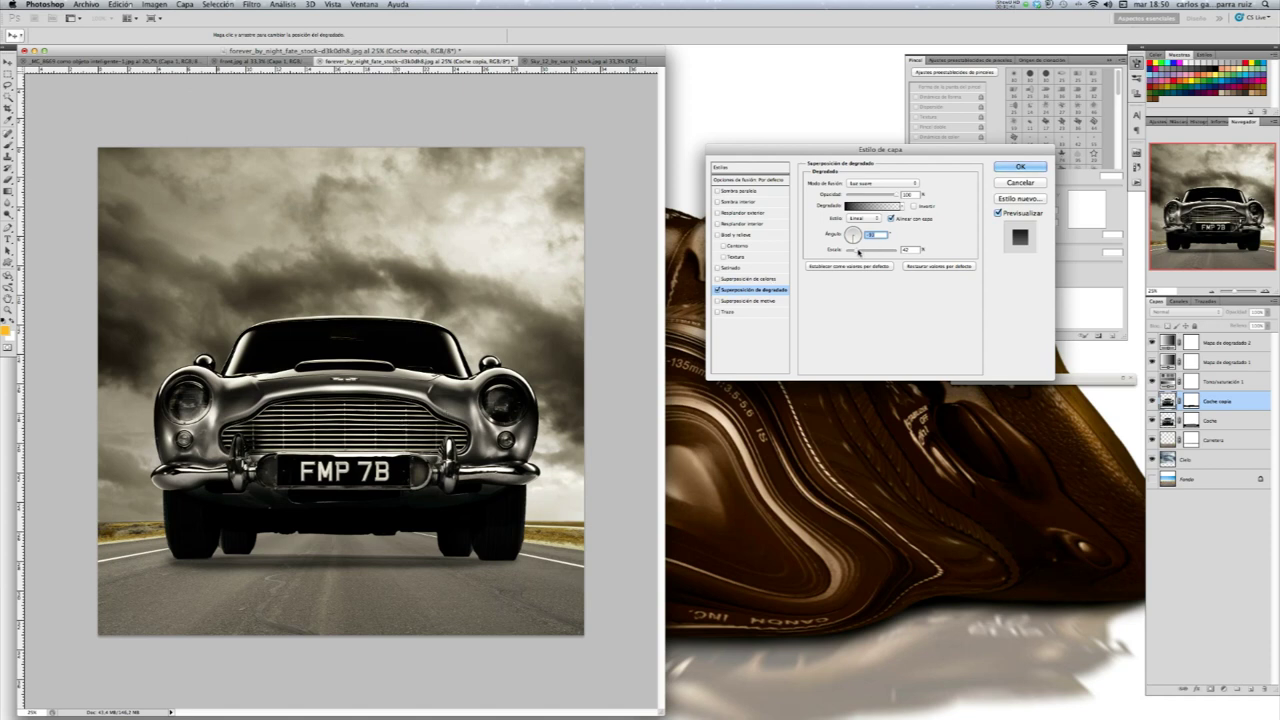
click(883, 196)
drag(883, 196, 868, 196)
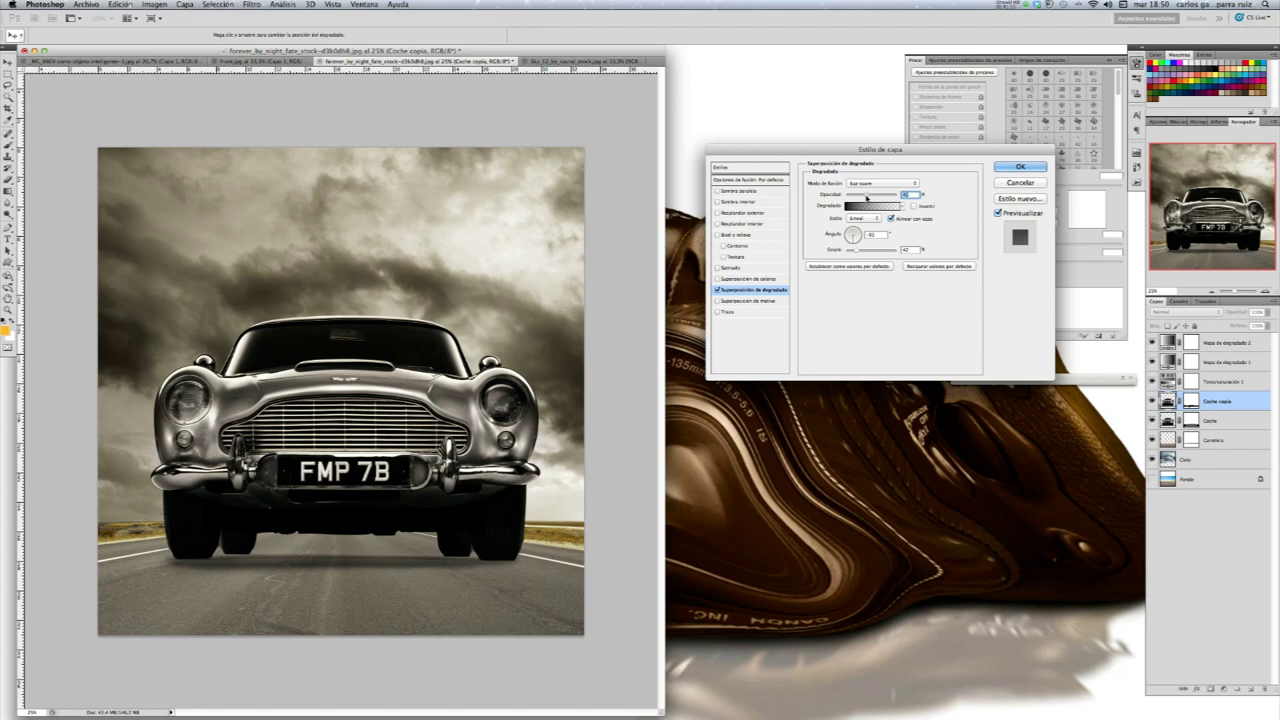
click(716, 290)
click(716, 290)
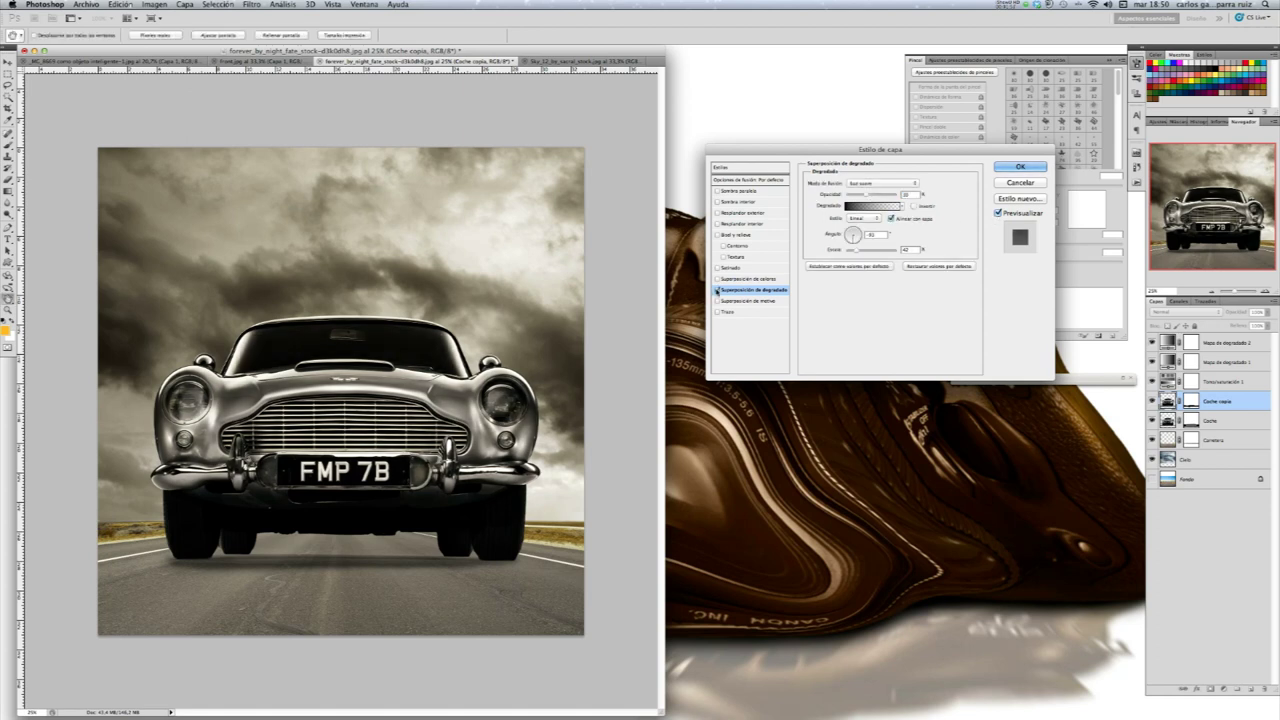
click(716, 290)
click(716, 290)
Enlarge the overlay's Escala and set its opacity to 42%, comparing the car with and without it
click(863, 252)
drag(864, 253, 913, 261)
click(718, 290)
click(718, 290)
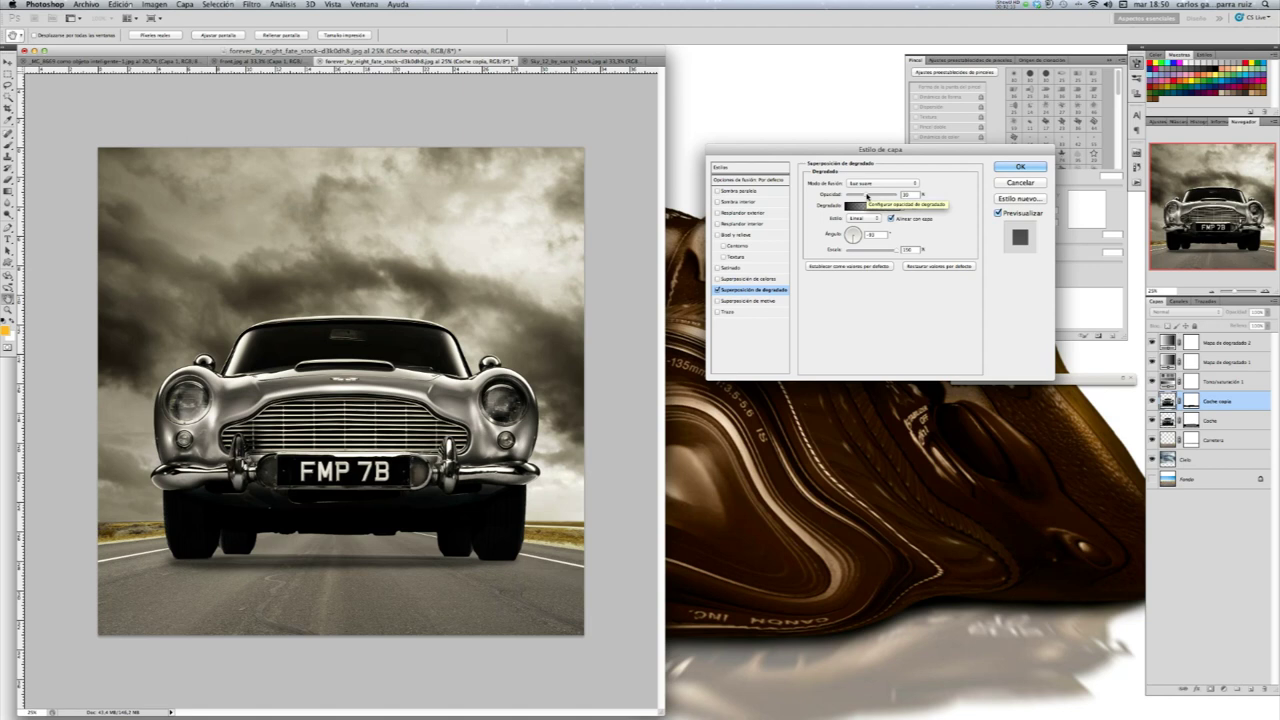
drag(867, 195, 875, 197)
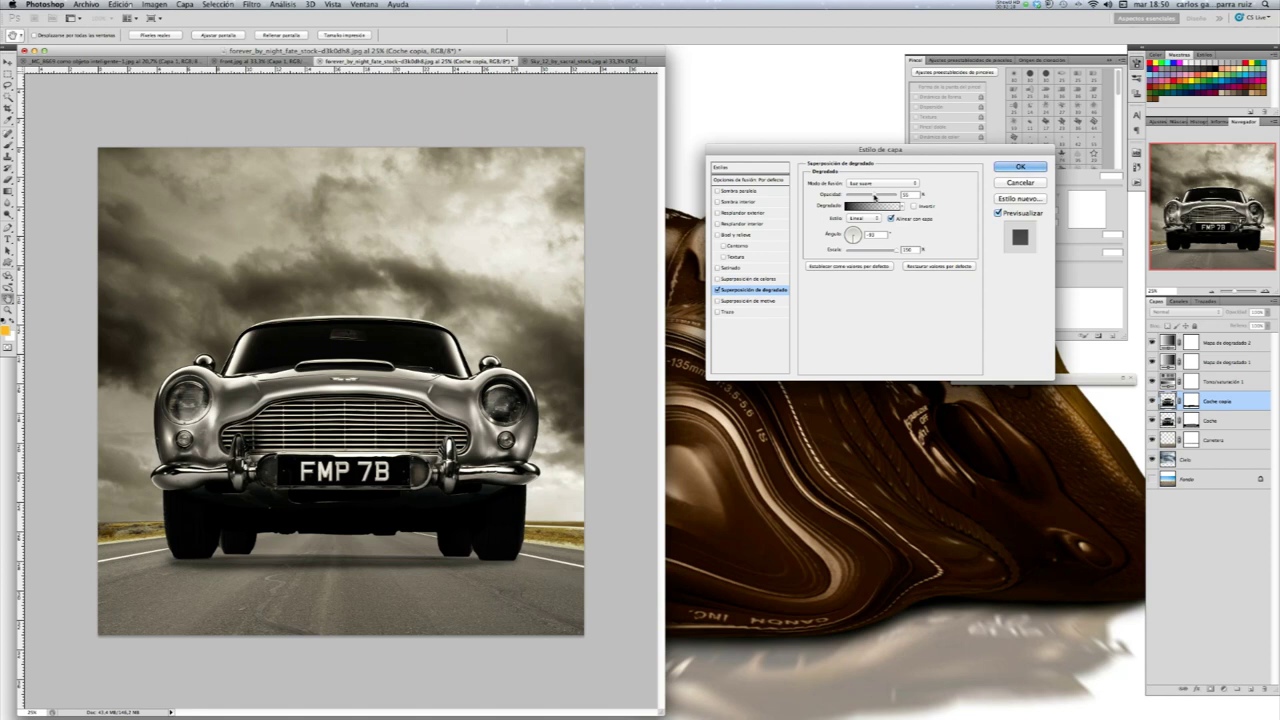
click(717, 290)
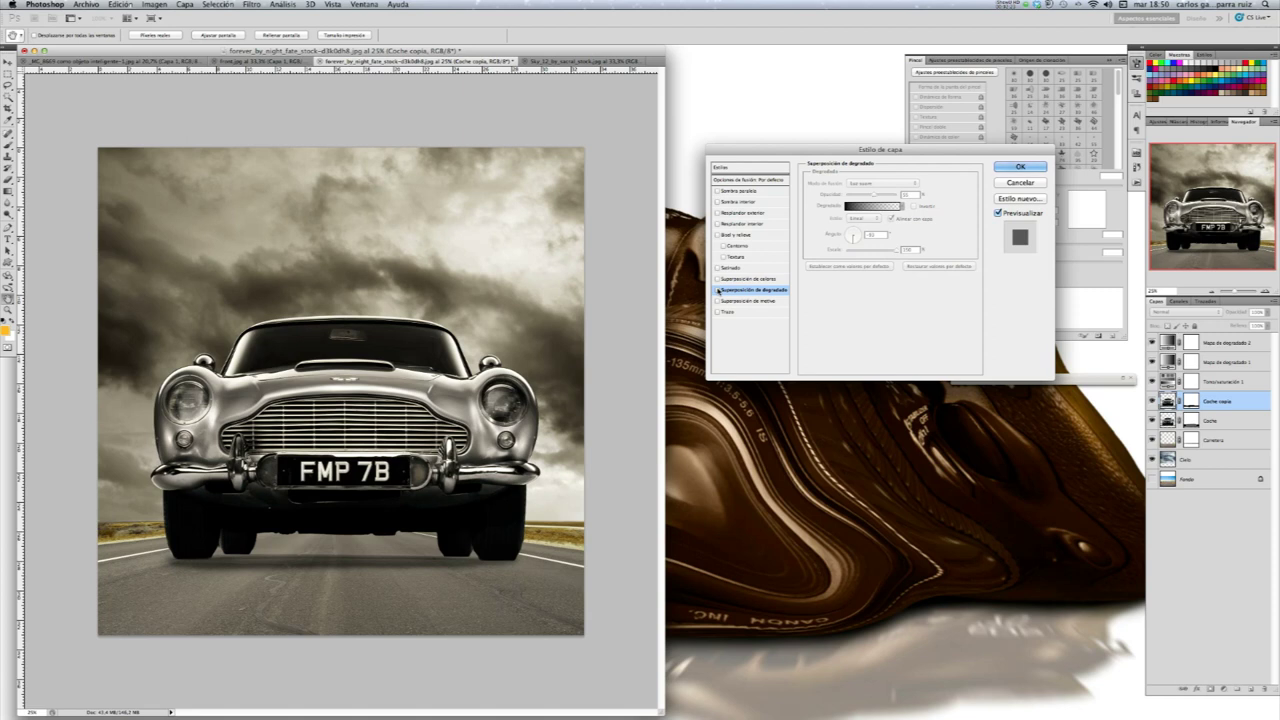
click(717, 290)
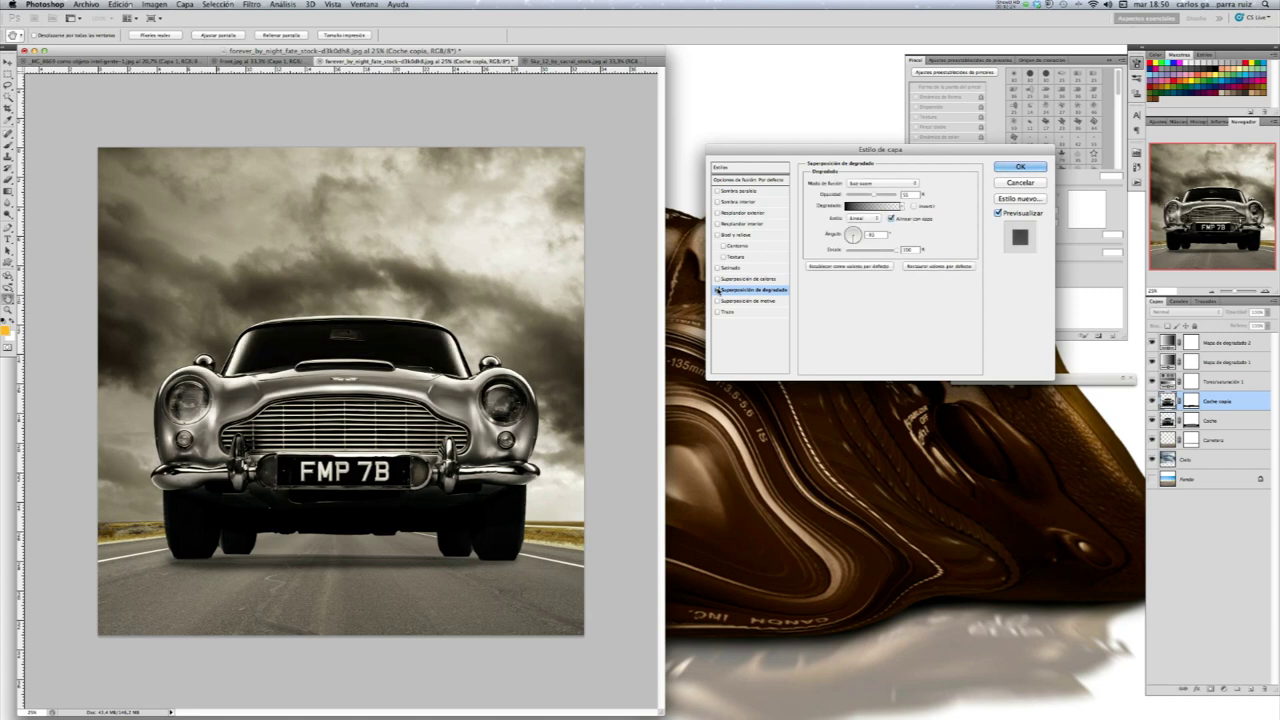
click(717, 290)
click(717, 290)
click(717, 290)
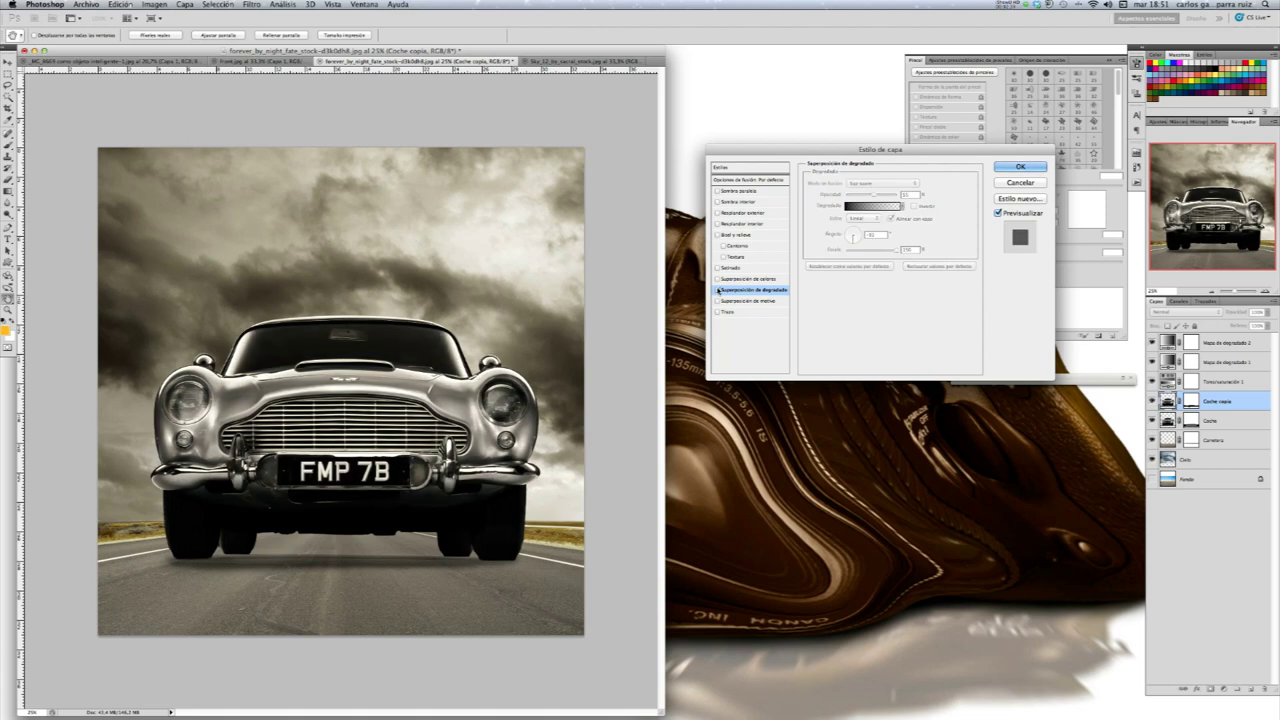
Confirm the gradient overlay style, zoom in slightly, and start a new adjustment layer above Carretera
click(1019, 167)
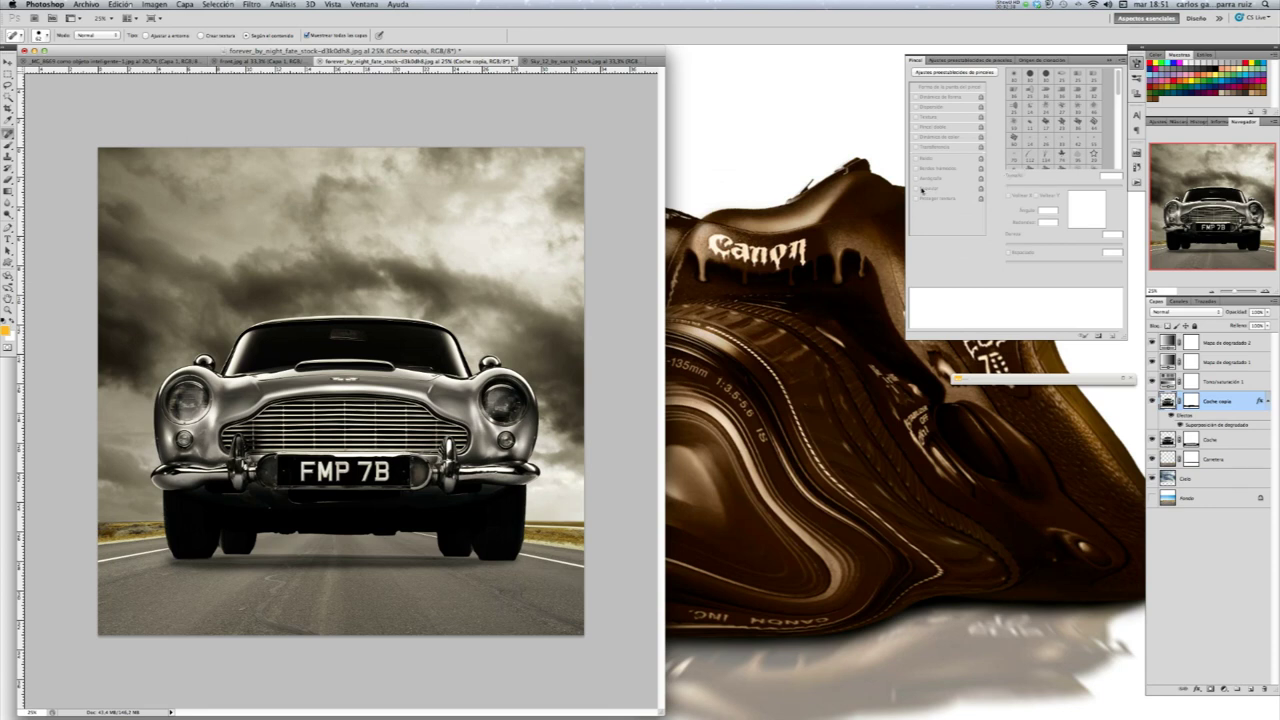
key(super+shift+r)
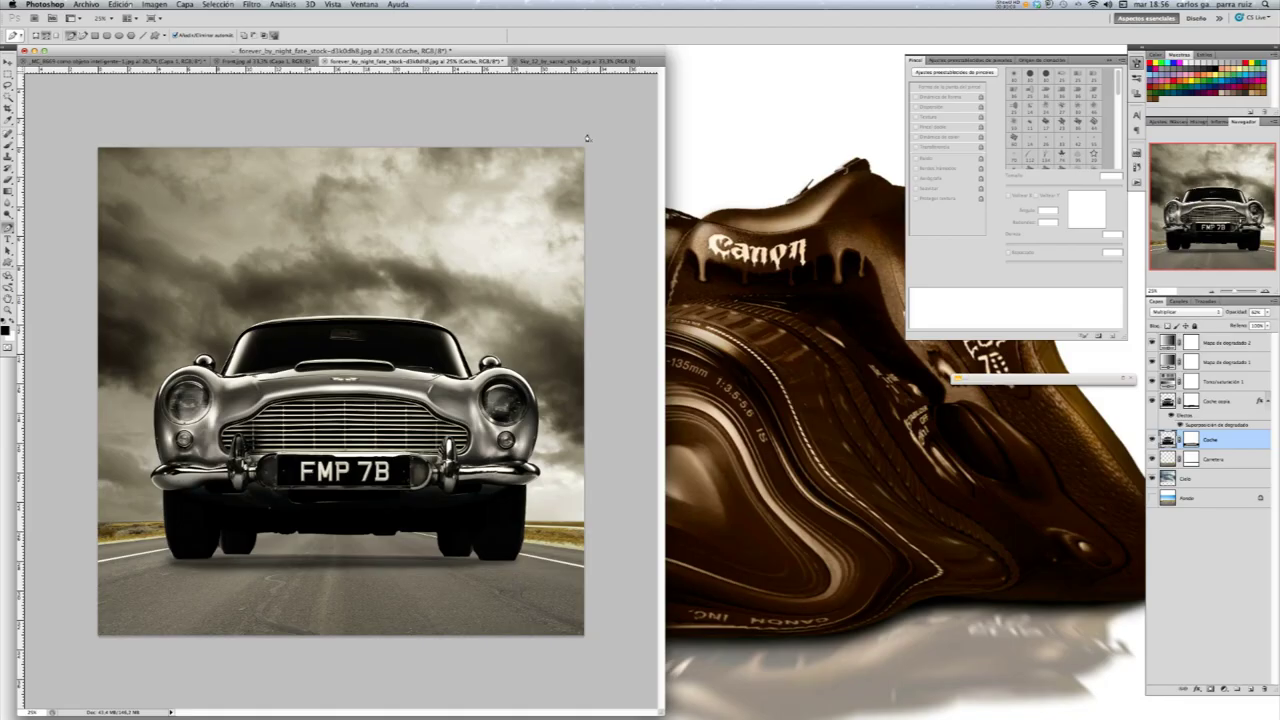
key(super+y)
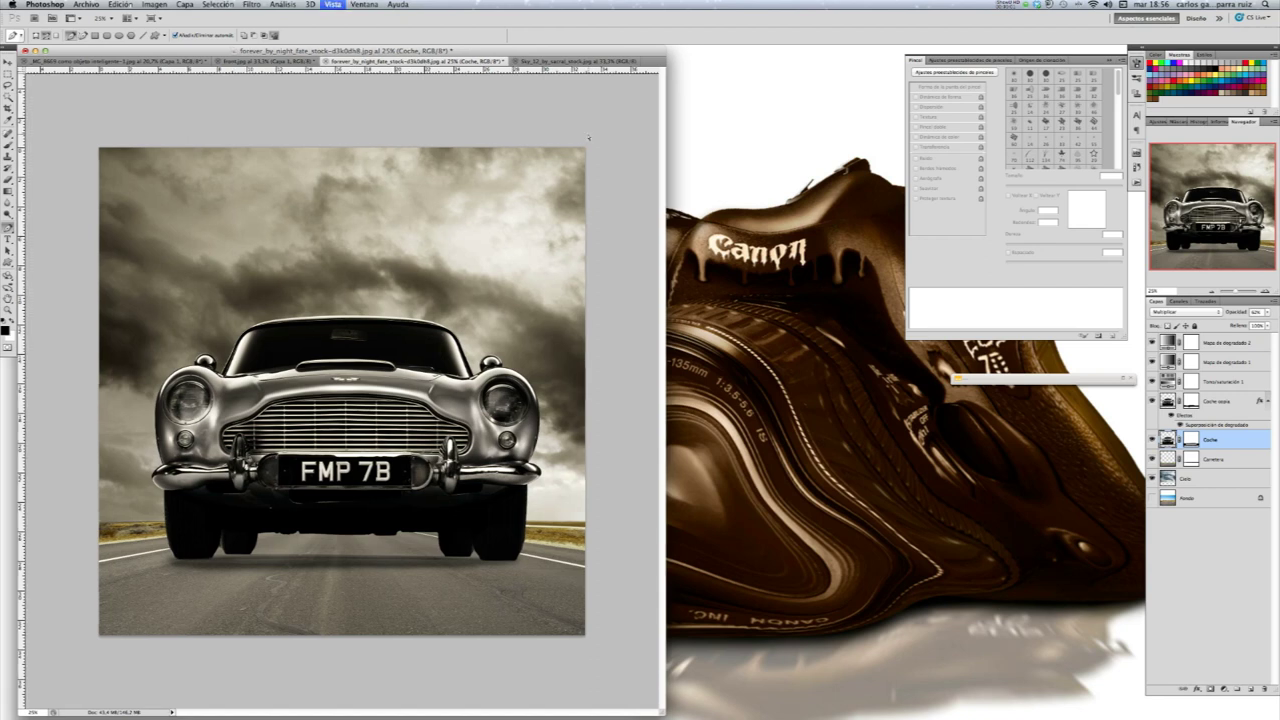
key(super+plus)
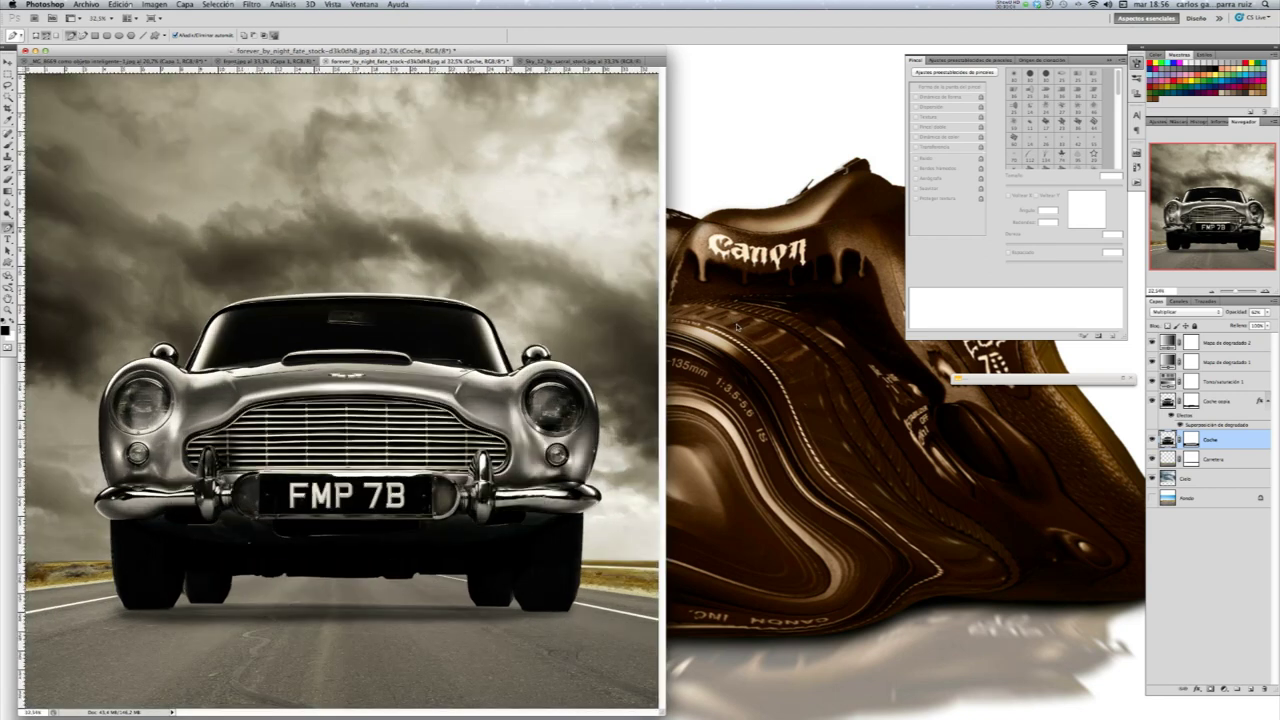
click(1237, 461)
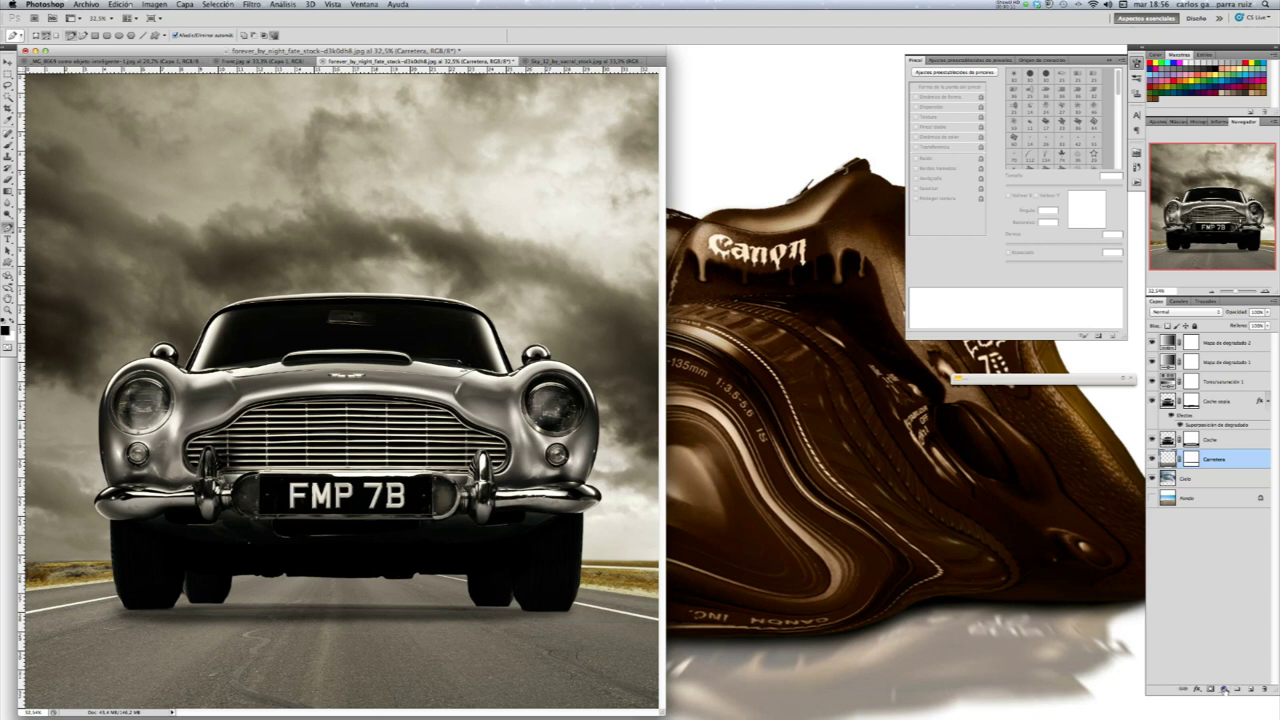
click(1224, 690)
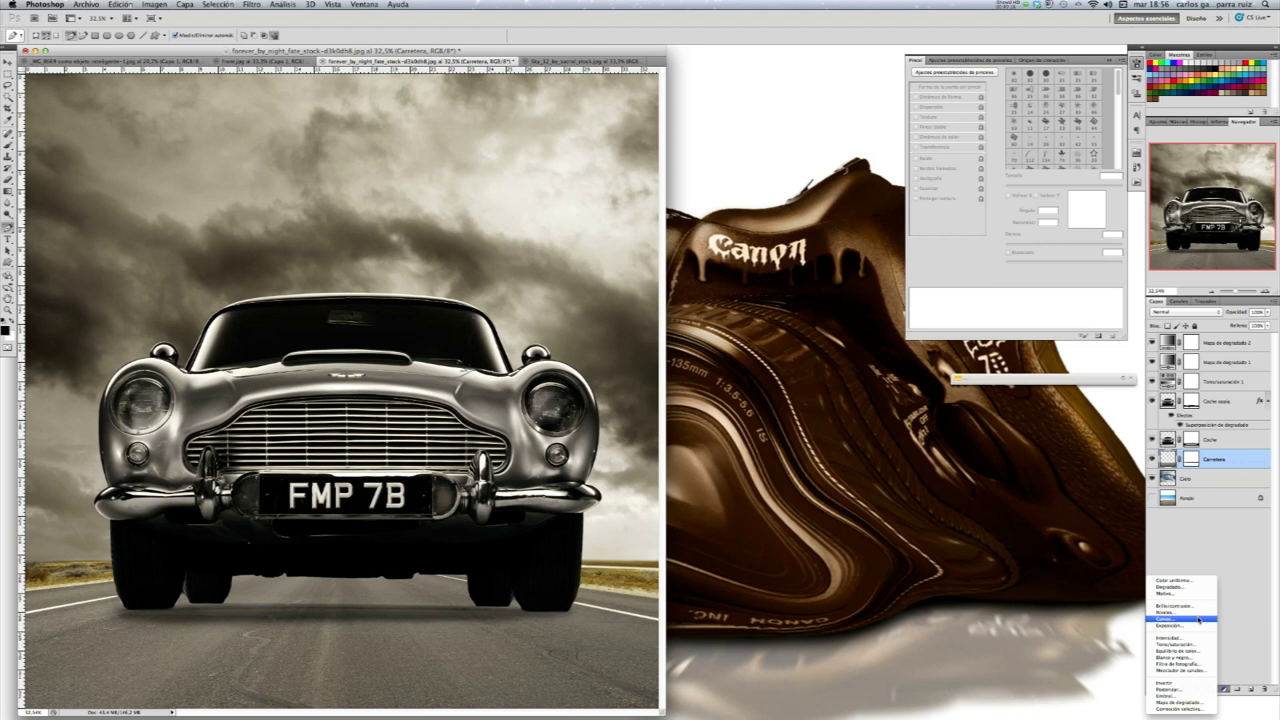
Add a Curvas adjustment darkening the Carretera road, with the Curvas 1 layer's opacity lowered
click(1199, 619)
drag(1207, 202, 1209, 218)
click(1267, 312)
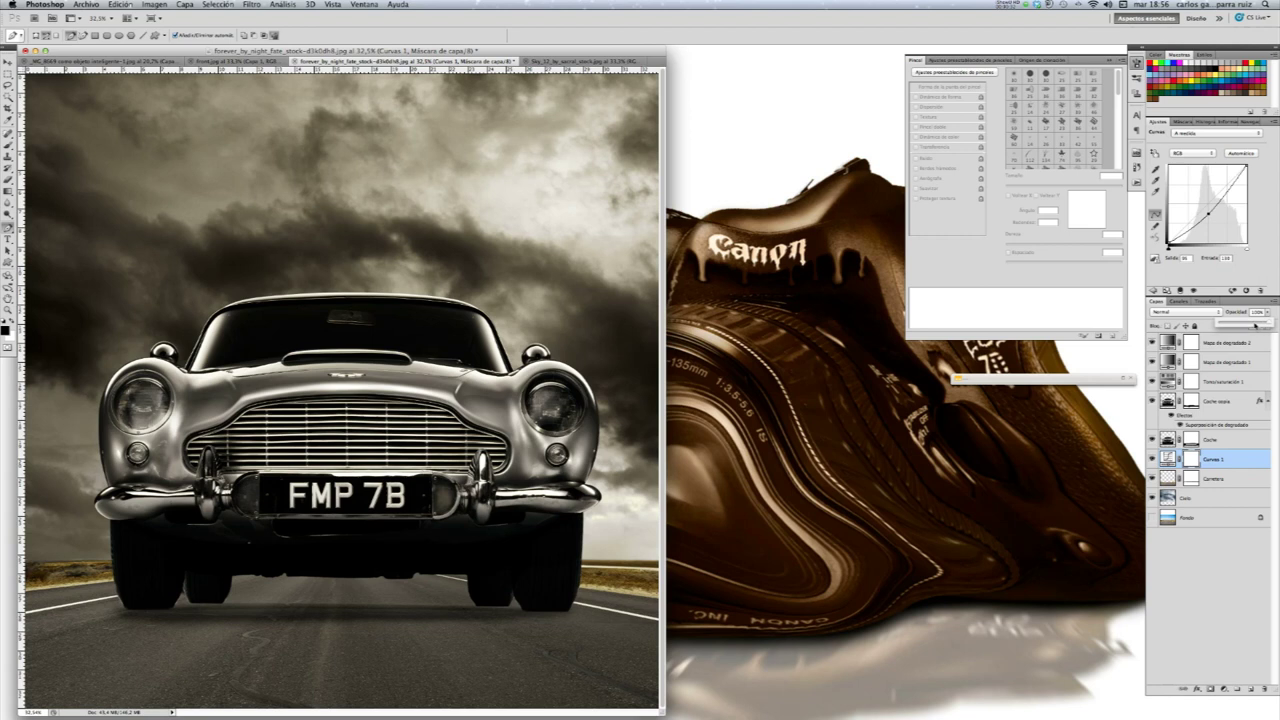
drag(1255, 325, 1254, 325)
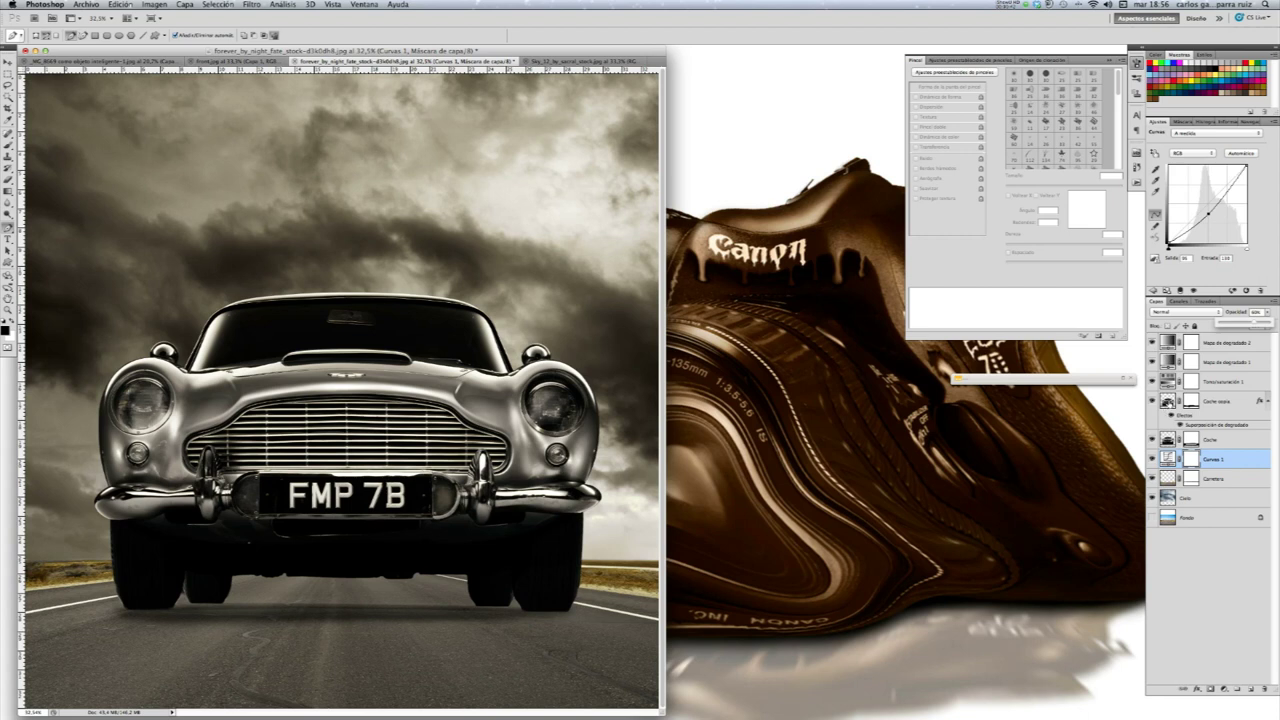
Add a Tono/saturación layer clipped to Coche sepia with Saturación reduced
click(1222, 405)
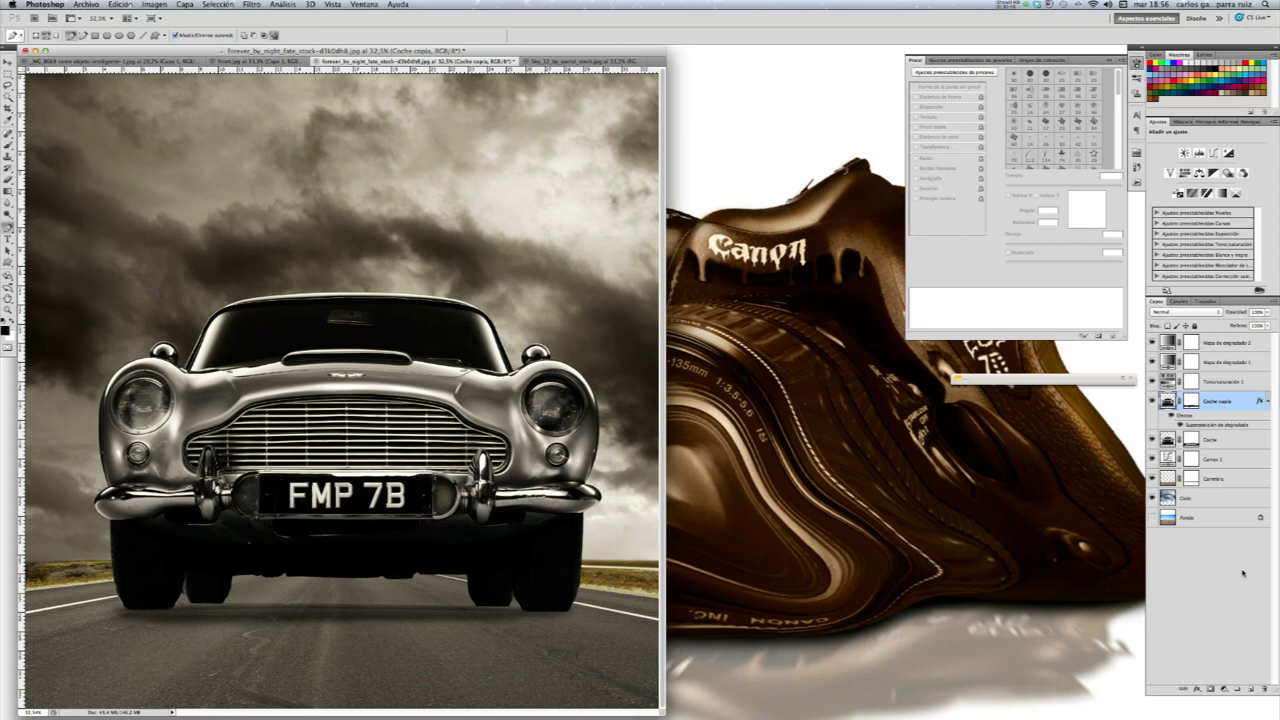
click(1224, 689)
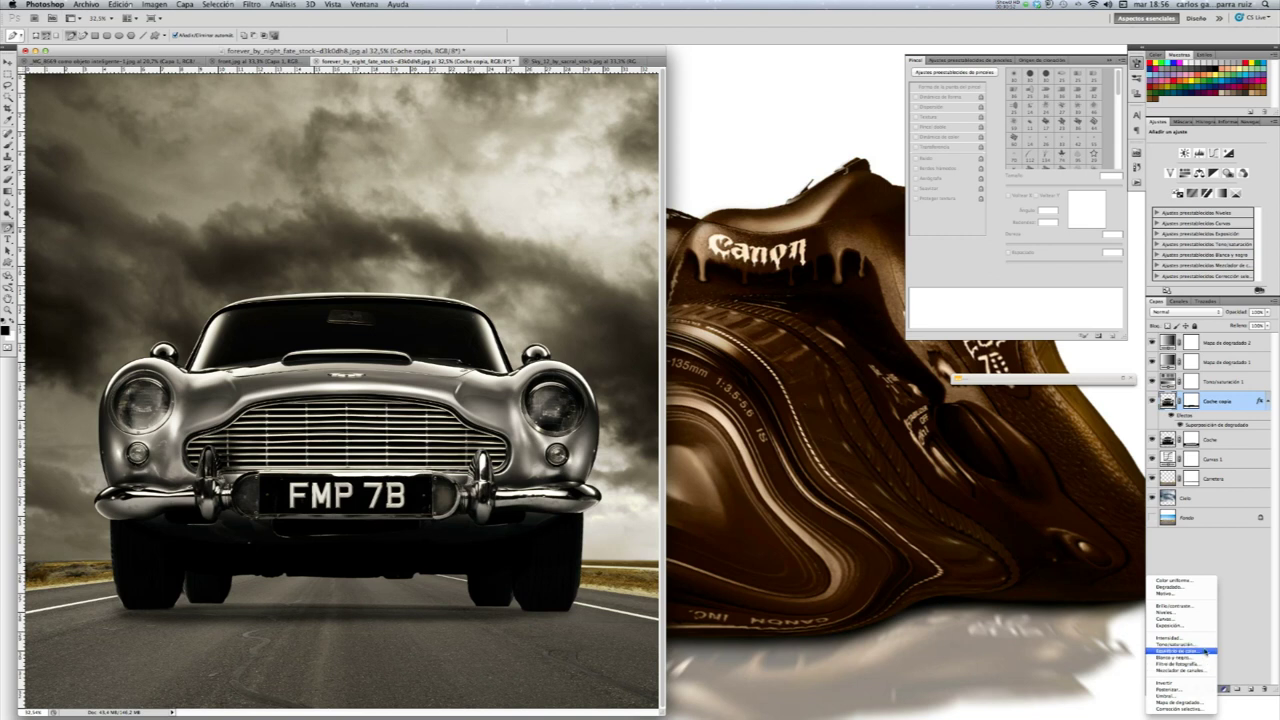
click(1205, 644)
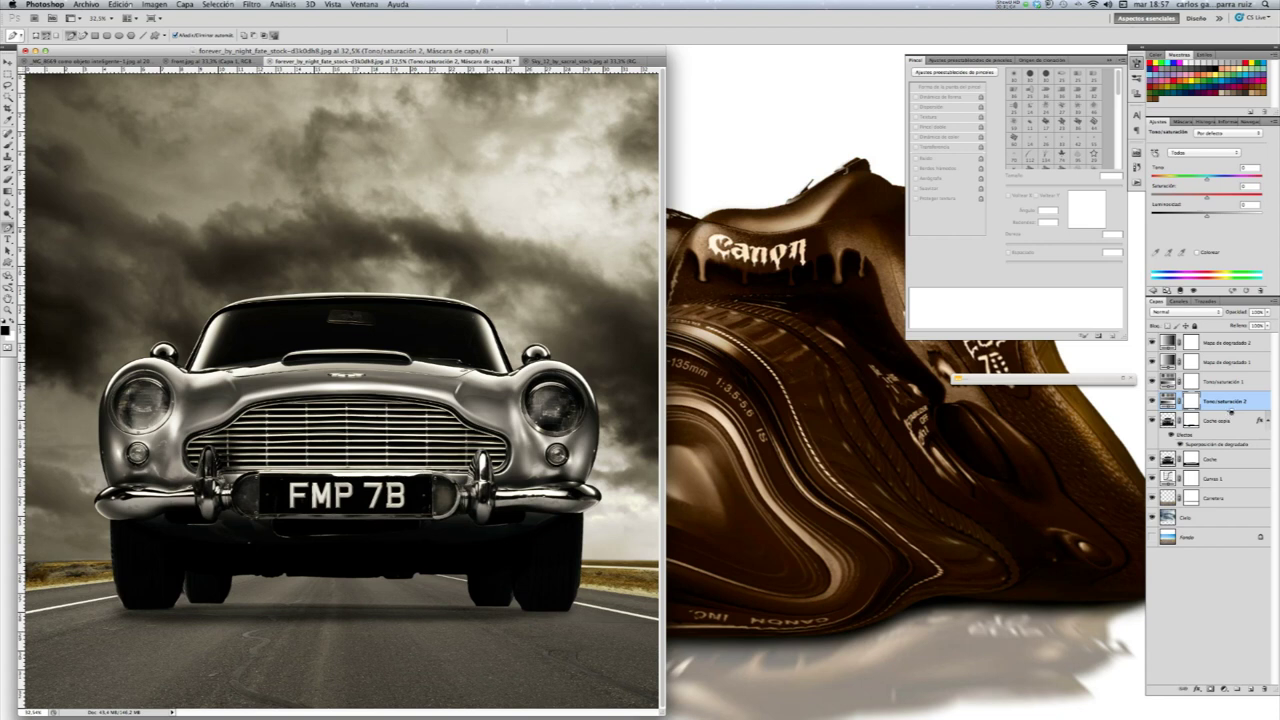
alt+click(1231, 411)
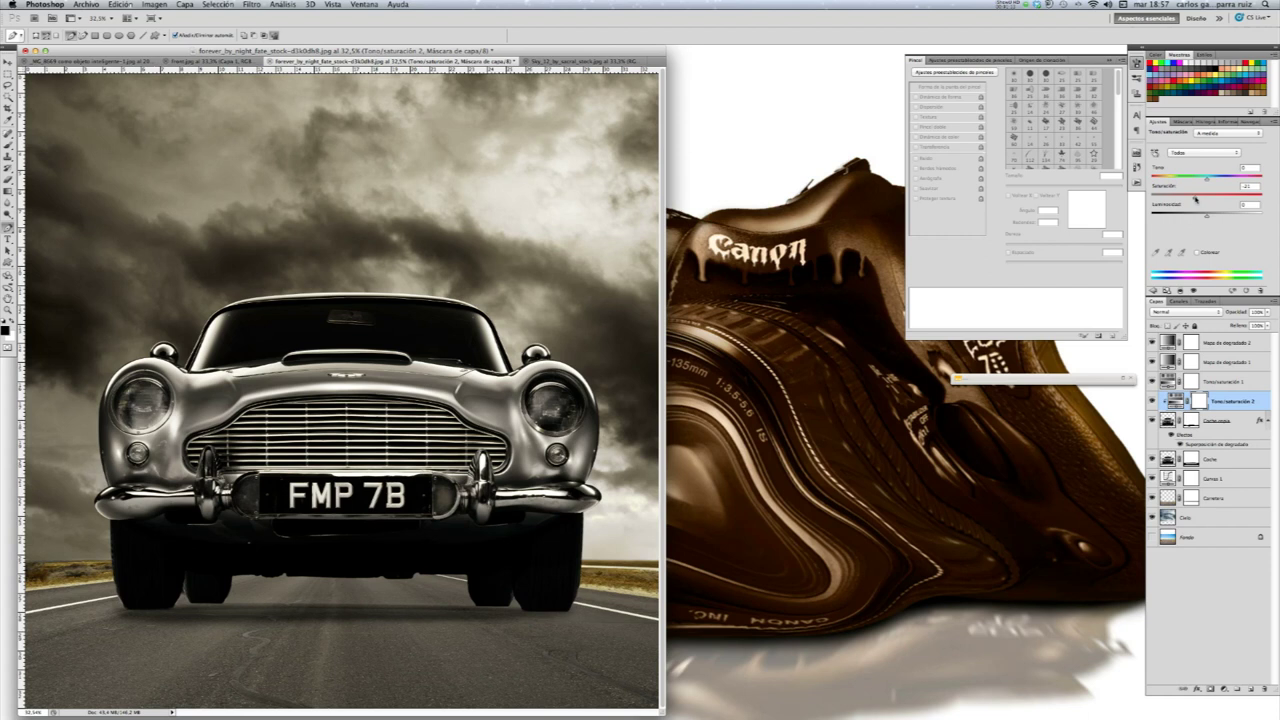
drag(1194, 199, 1192, 200)
Toggle the Tono/saturación layer to compare the car's colour, leaving the adjustment visible
click(1153, 401)
click(1153, 401)
click(1153, 401)
click(1153, 401)
click(1153, 401)
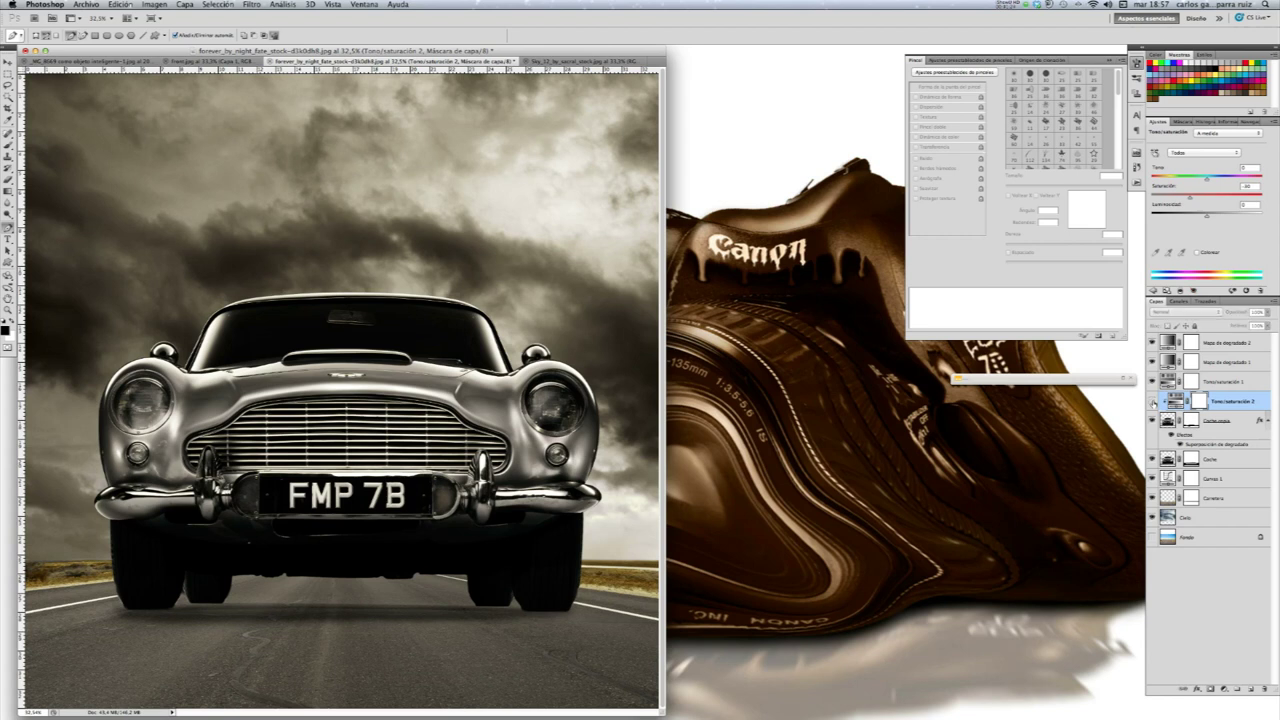
click(1153, 401)
click(1153, 401)
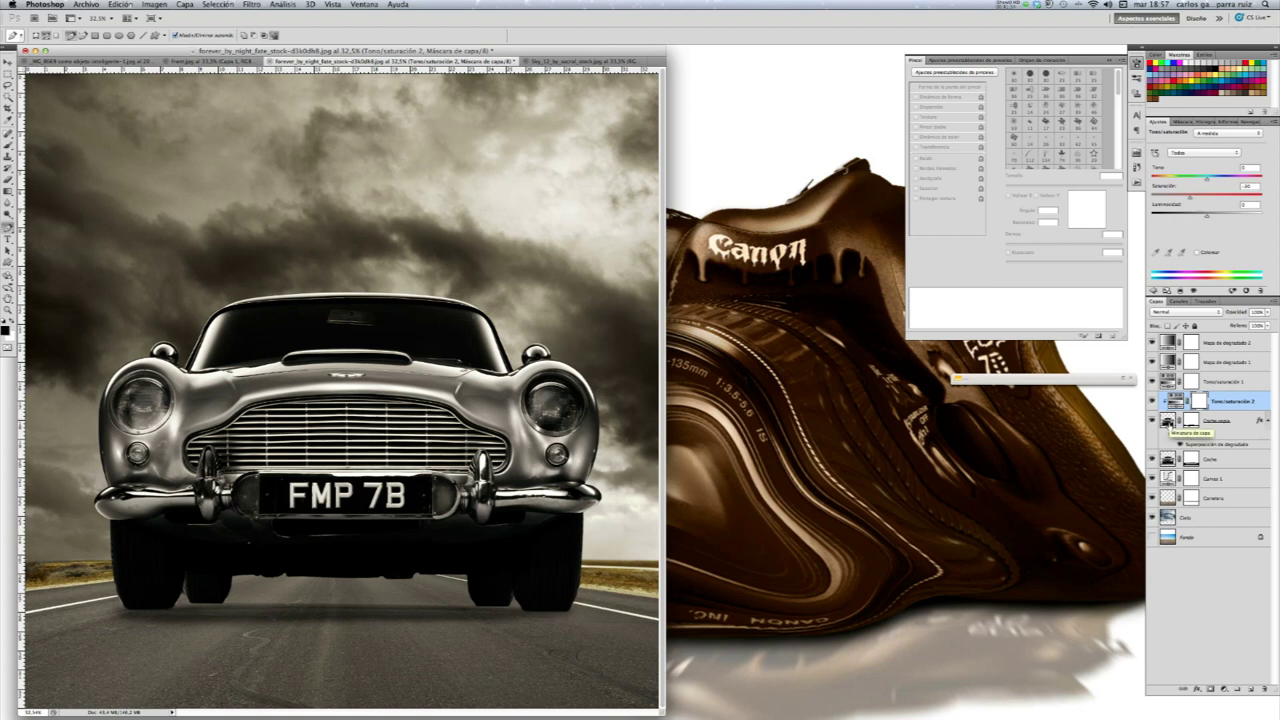
click(1167, 421)
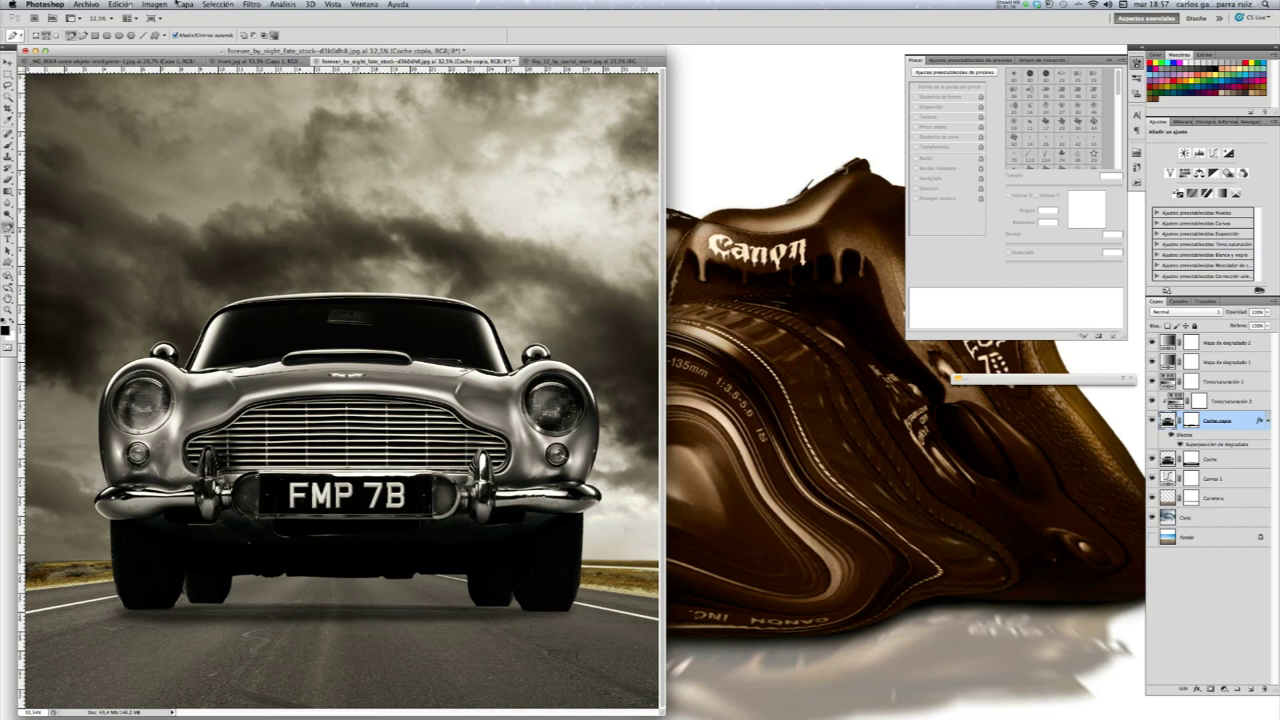
Apply Capa > Halos > Descontaminación de color to the Coche copia car layer
click(180, 4)
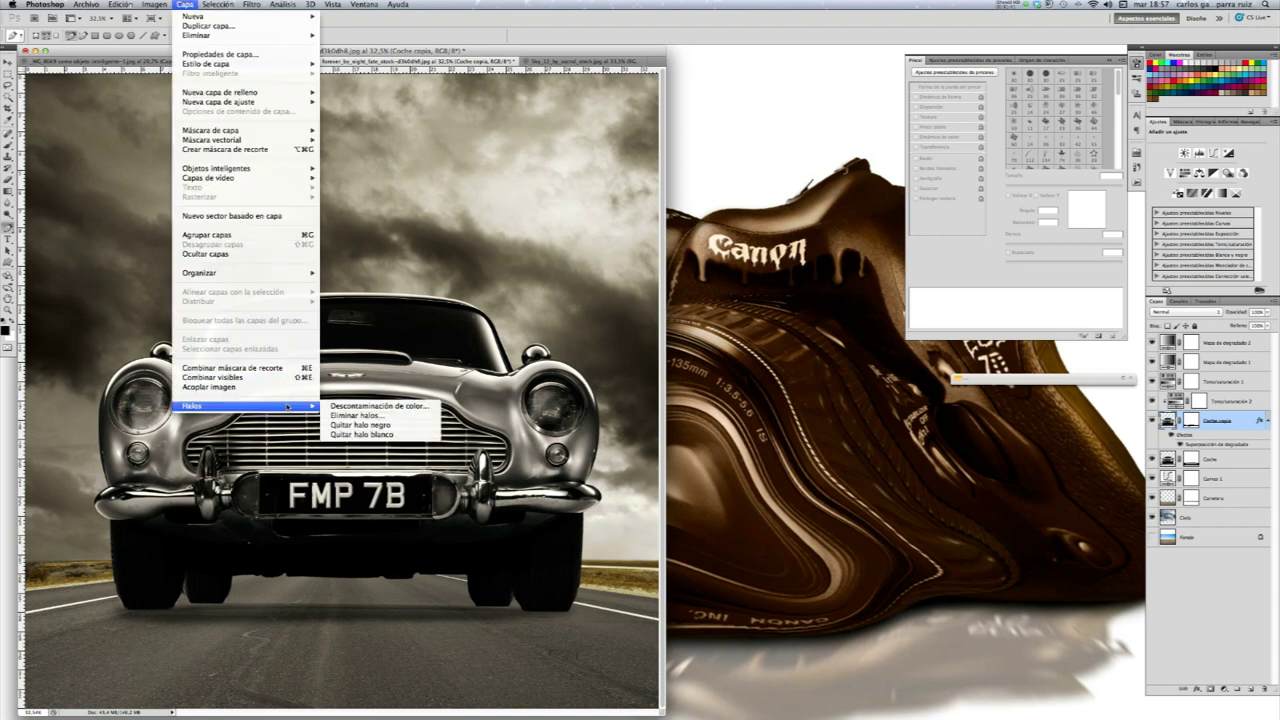
click(354, 406)
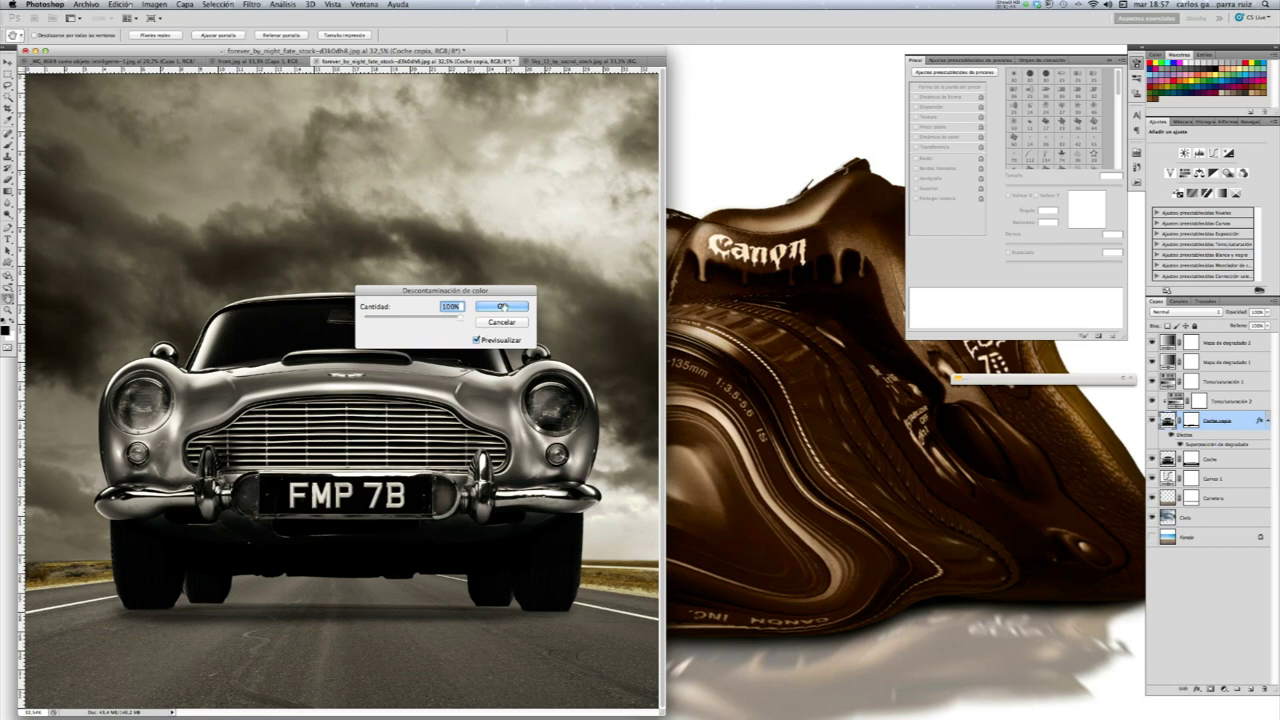
click(502, 306)
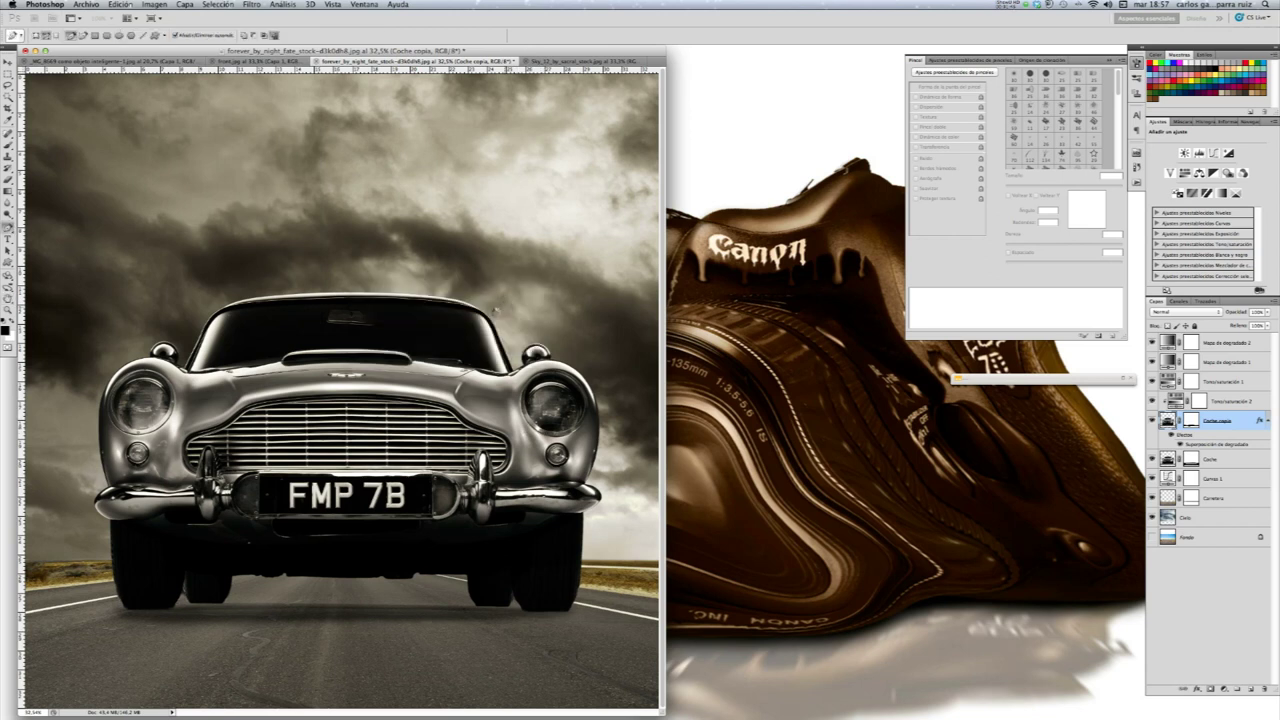
Defringe the car's edges with Eliminar halos at Anchura 6
click(184, 5)
mouse_move(240, 406)
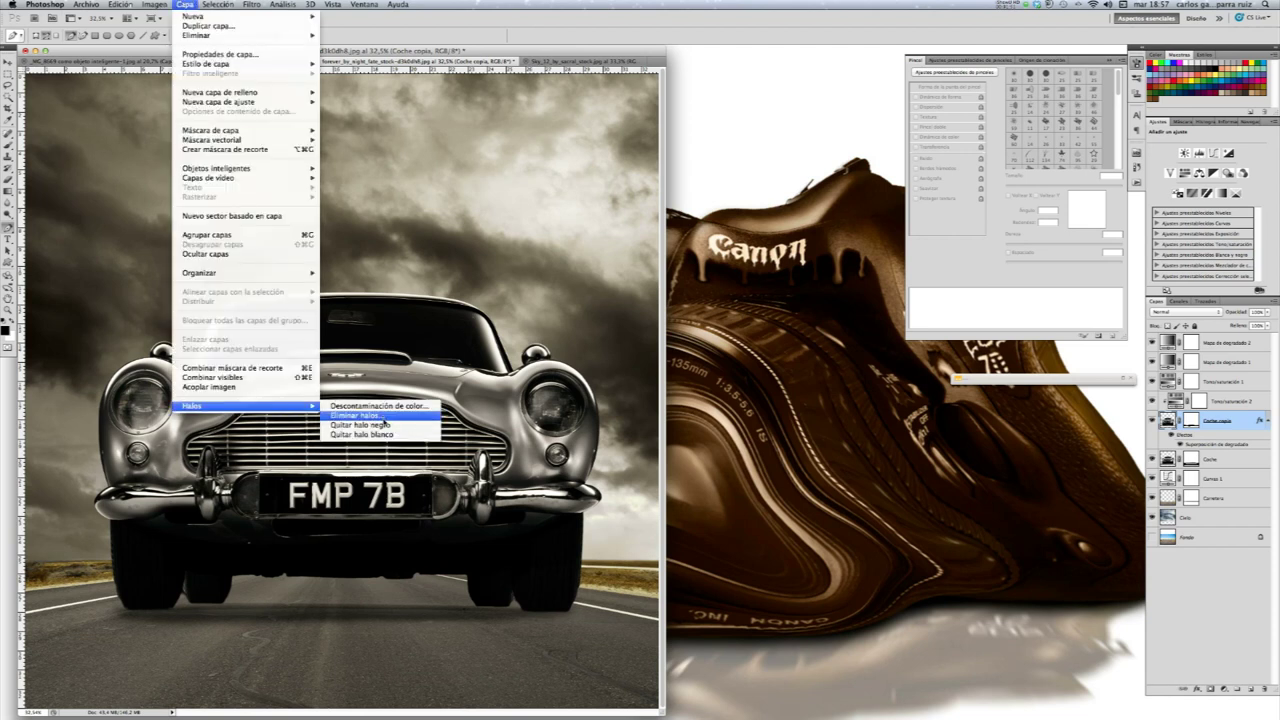
click(383, 417)
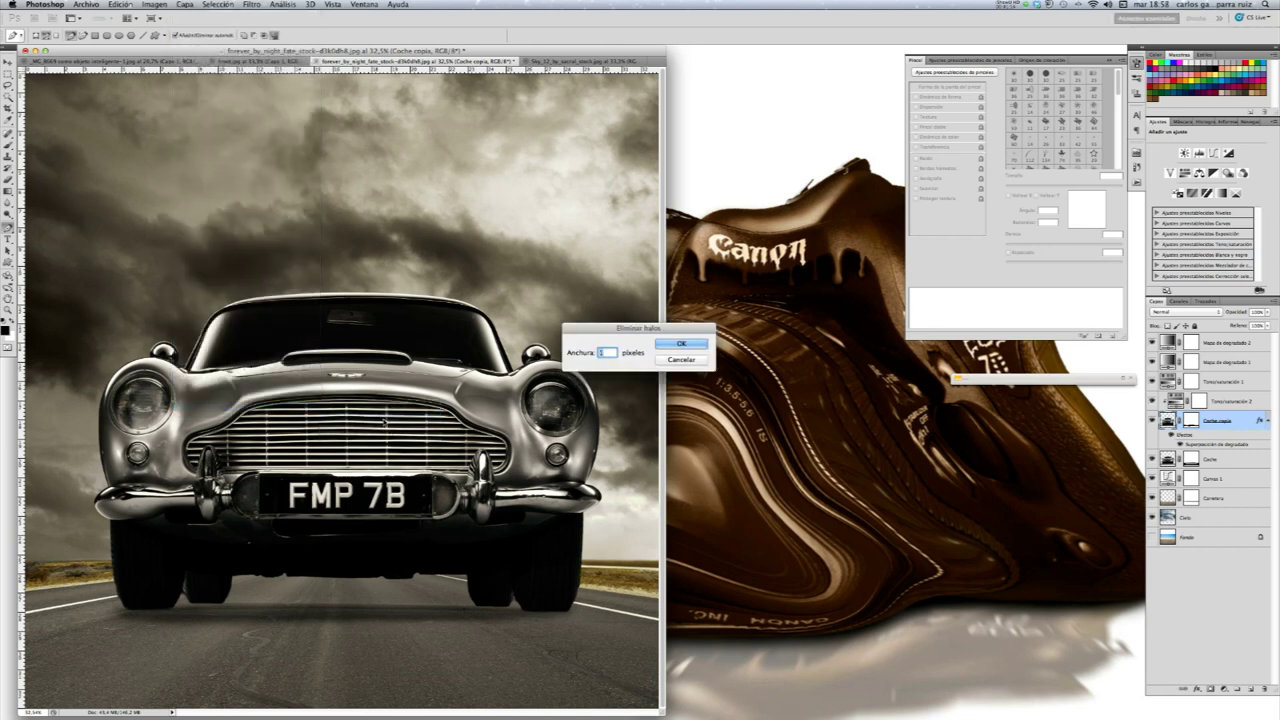
text(60)
key(Return)
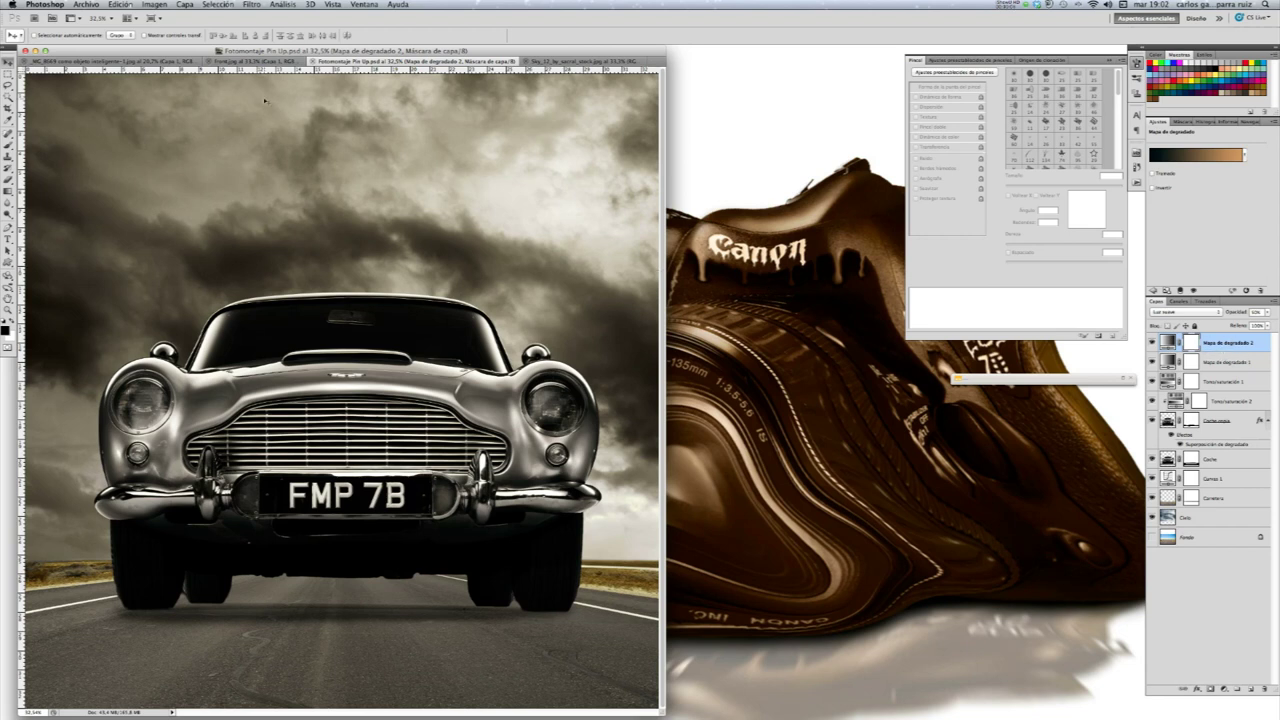
Drag the pin-up model from its image onto Fotomontaje Pin Up.psd as a new Capa 1 layer
click(153, 61)
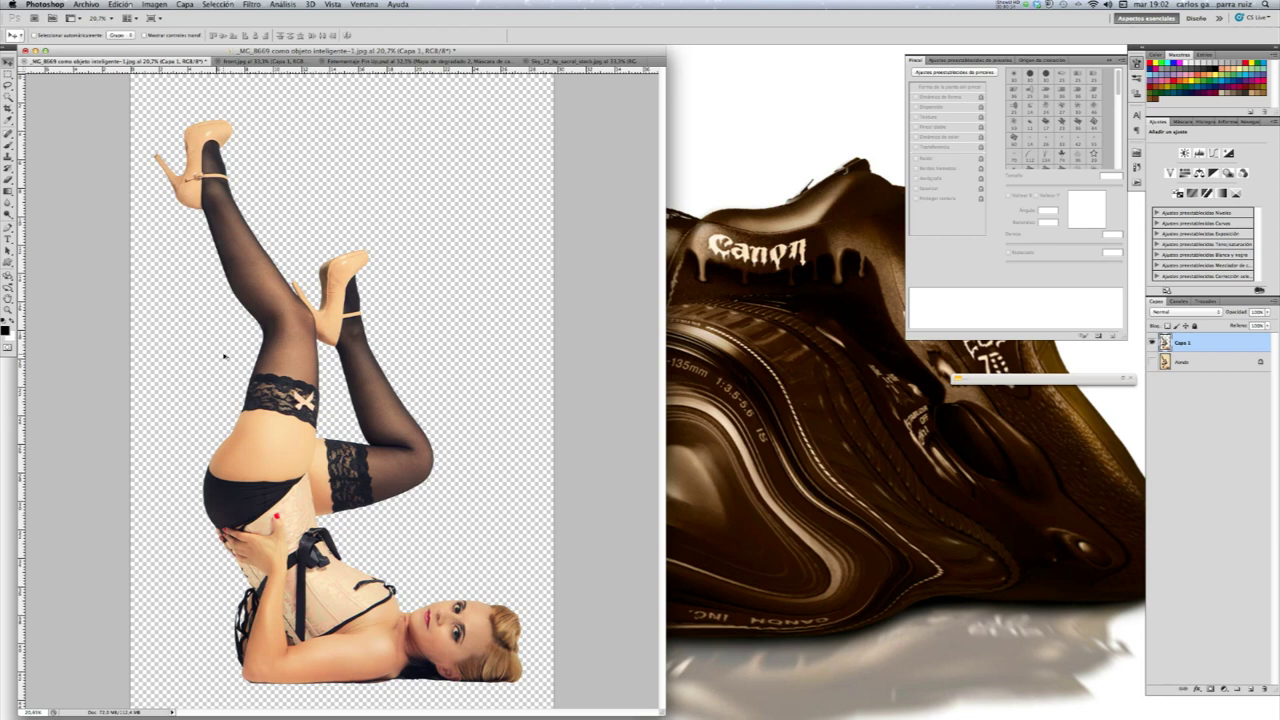
drag(225, 355, 430, 63)
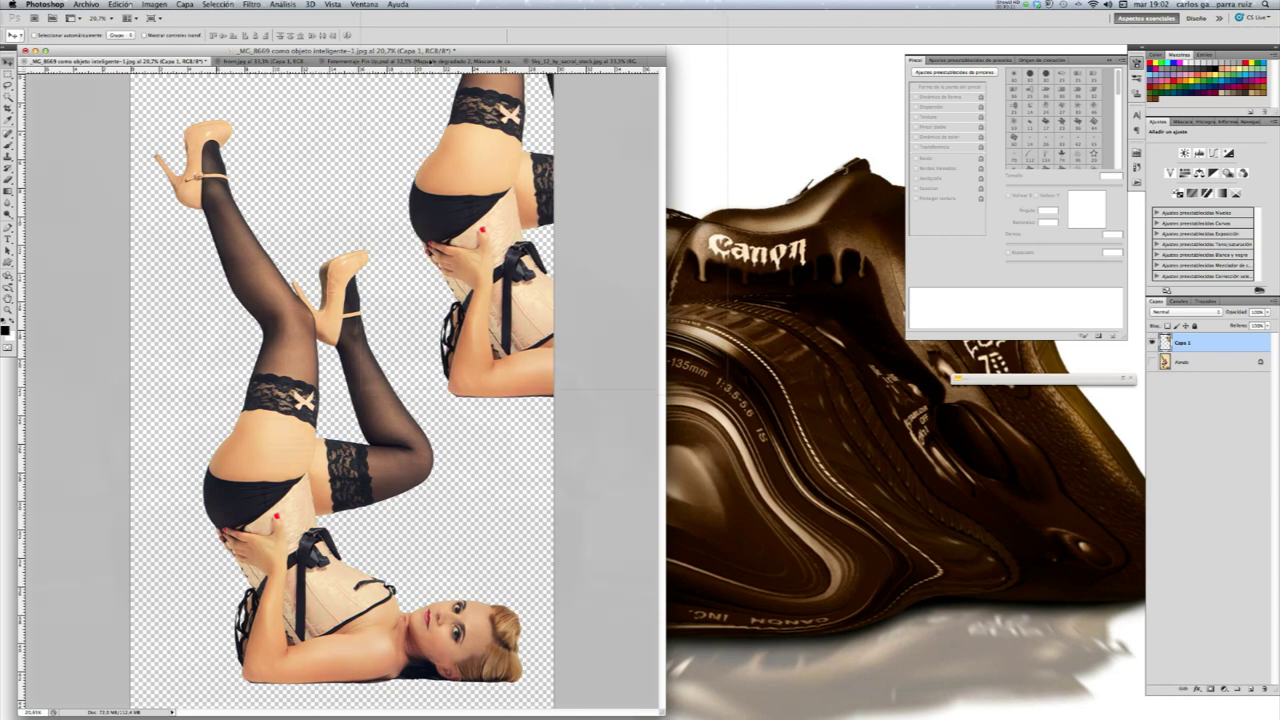
click(428, 61)
drag(259, 320, 260, 320)
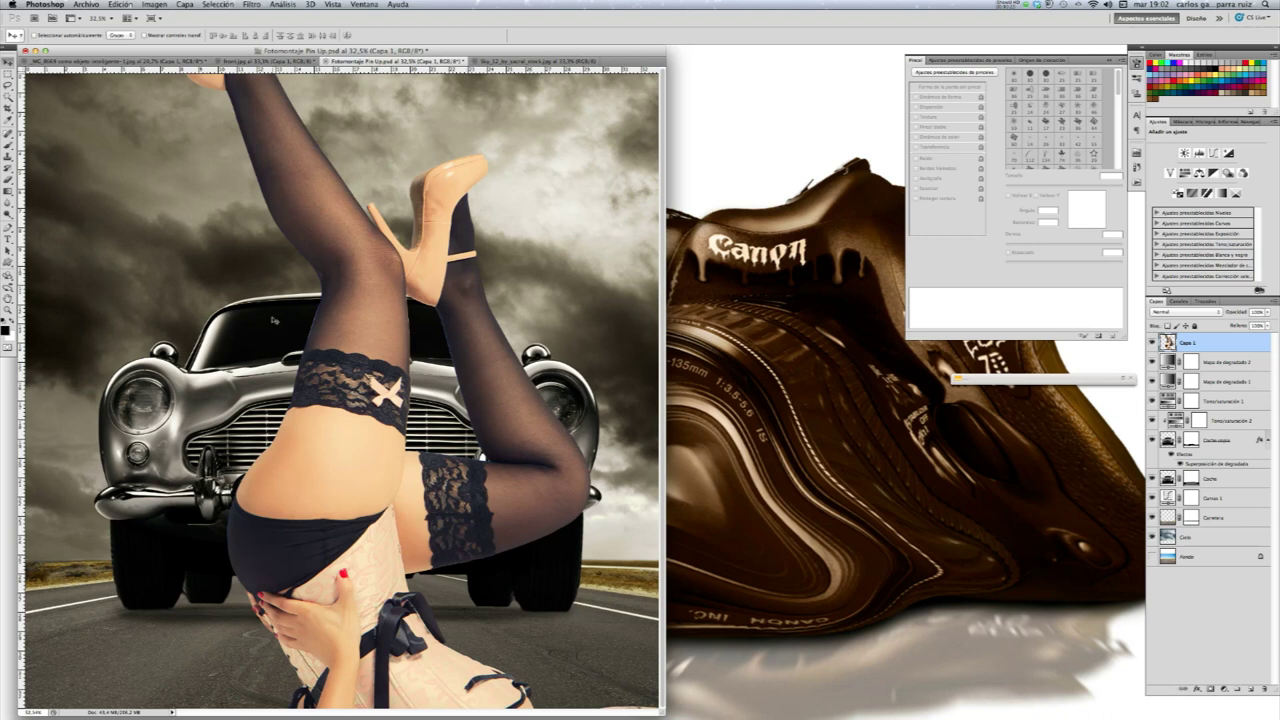
Scale the pin-up figure proportionally to 67.20% and place her on the road before the Aston Martin
key(ctrl+t)
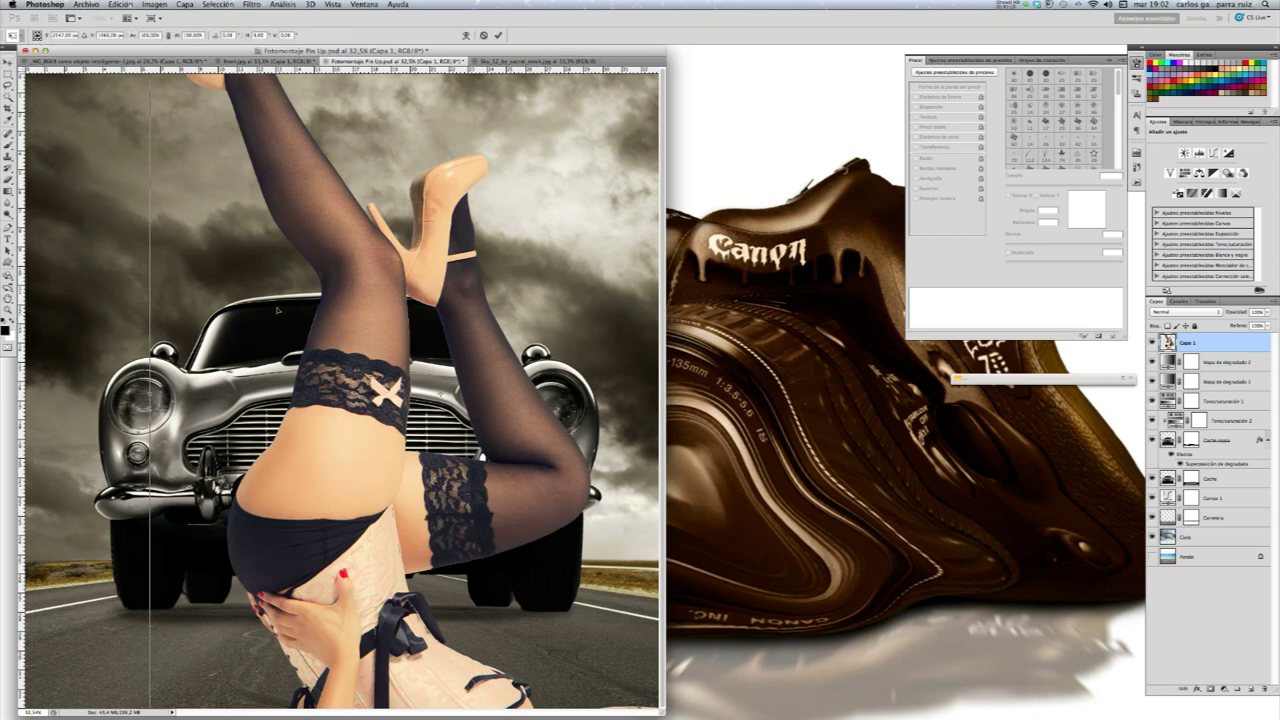
click(170, 36)
drag(177, 38, 152, 44)
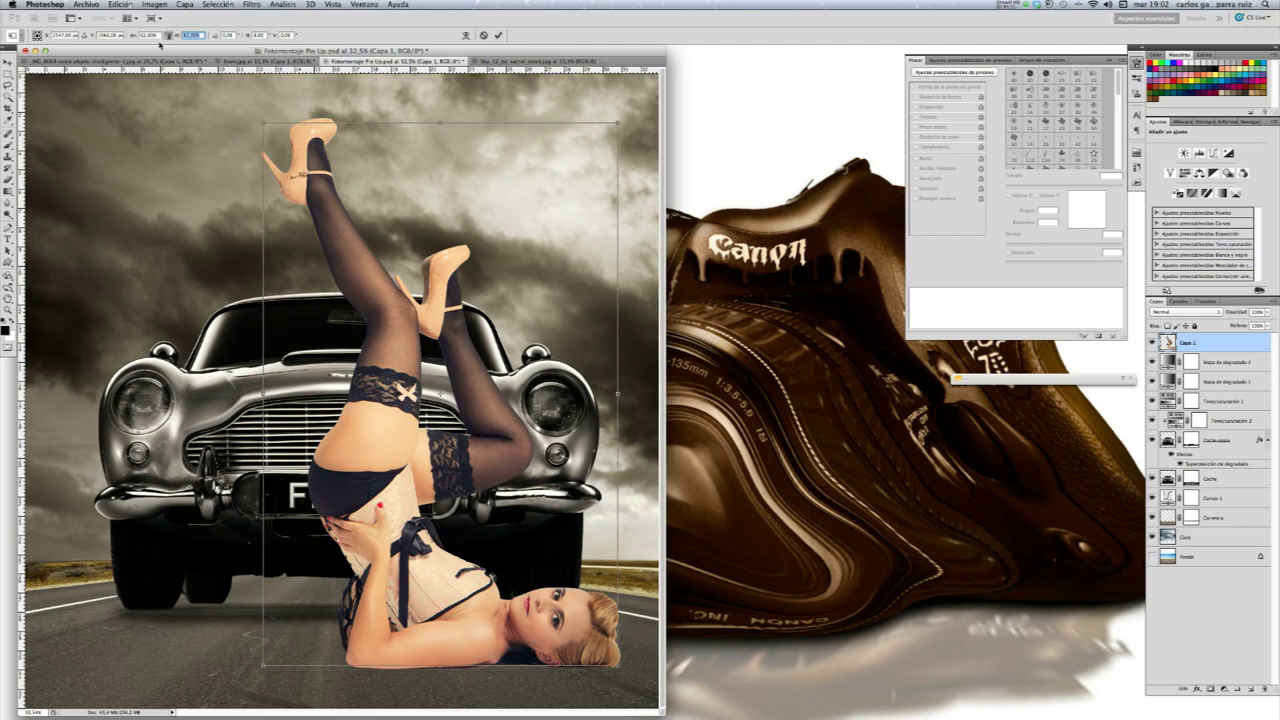
drag(541, 236, 454, 257)
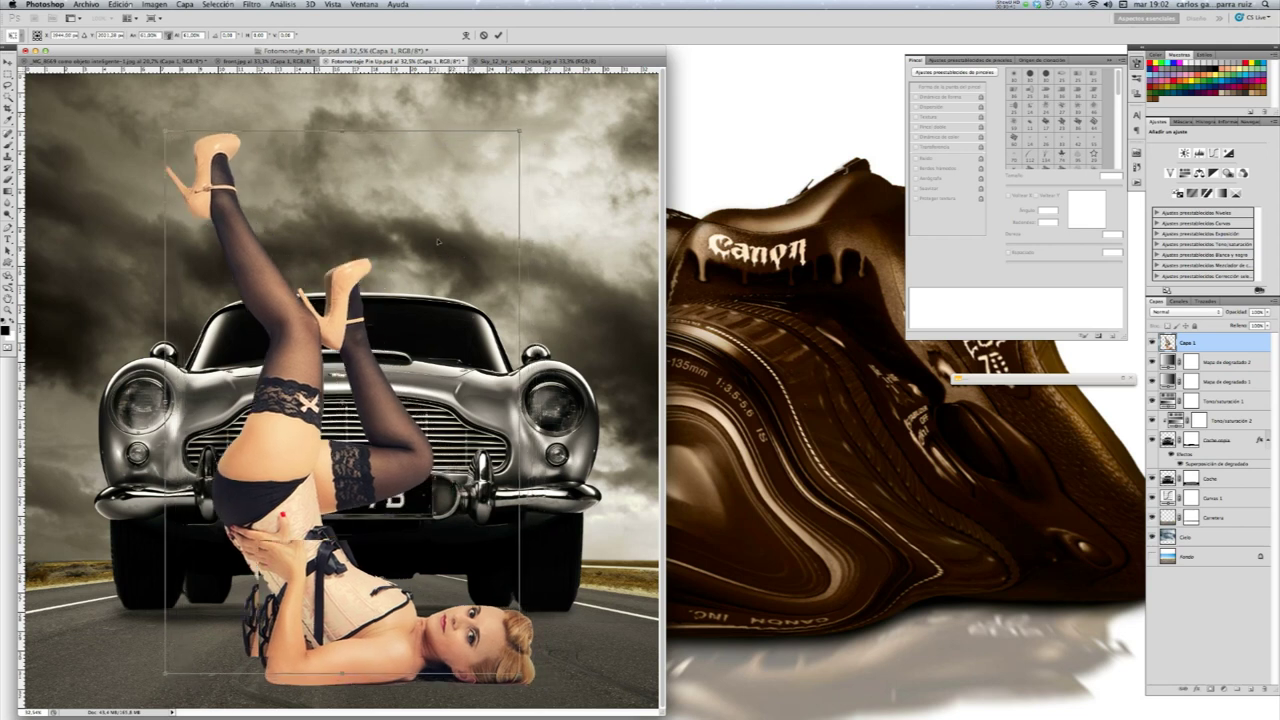
drag(454, 257, 437, 241)
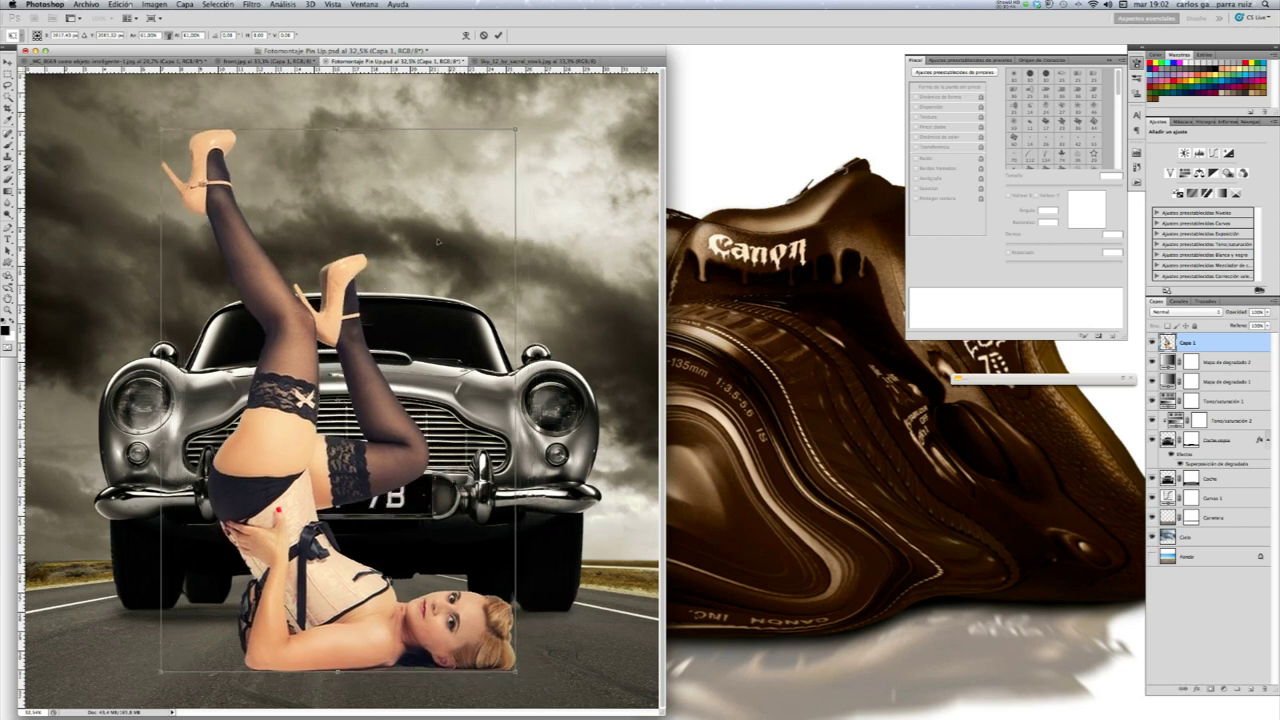
drag(437, 241, 436, 241)
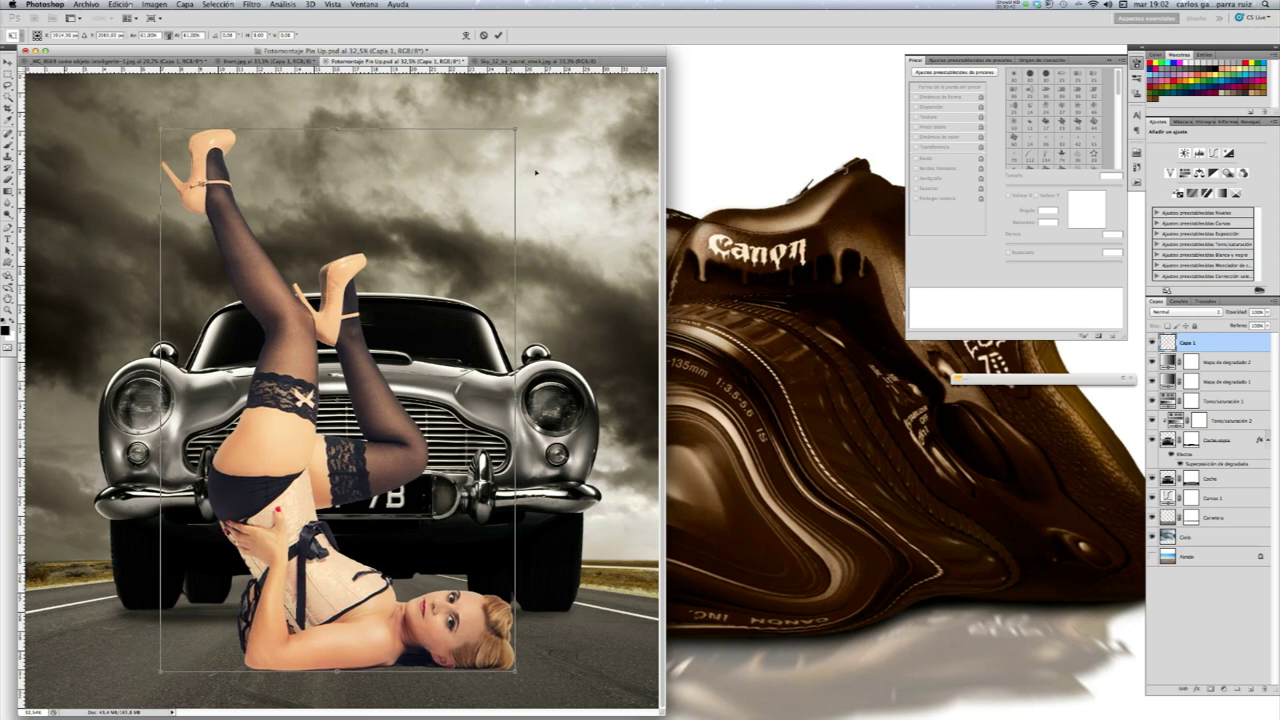
click(499, 36)
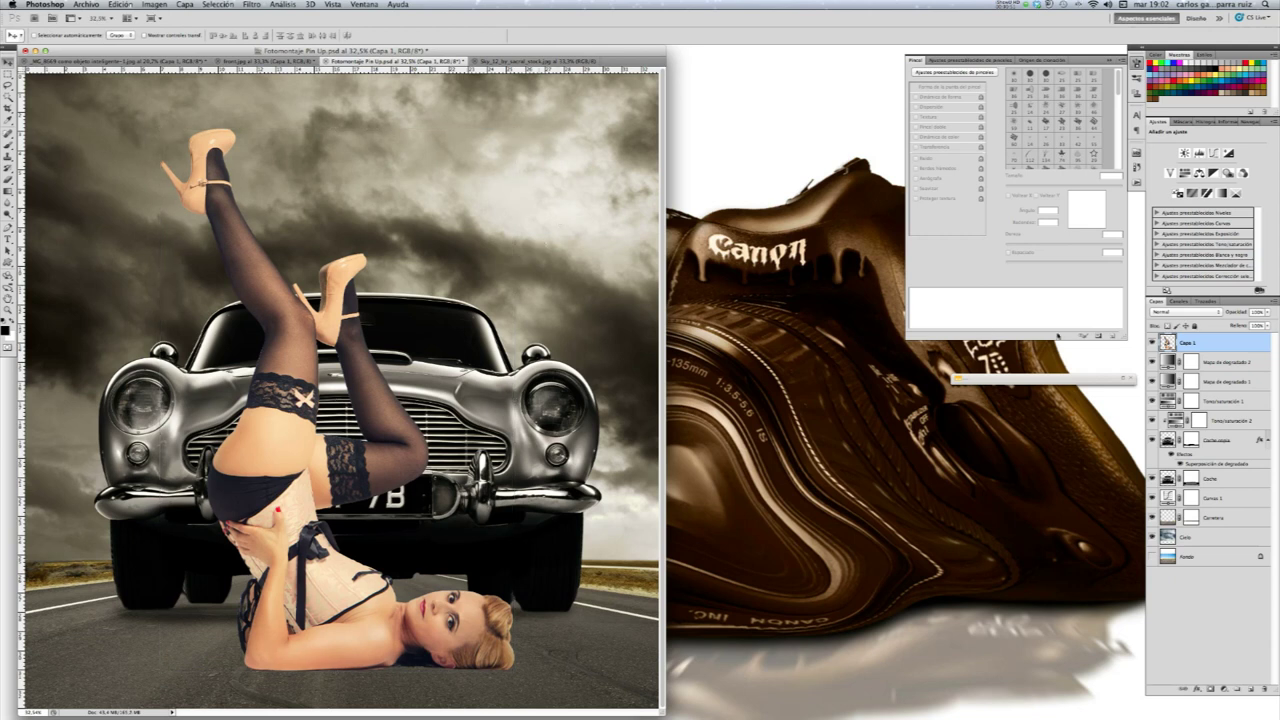
Rename the Capa 1 layer to 'Modelo'
double_click(1189, 343)
text(Modelo)
key(Return)
Apply Eliminar halos with a width of 90 pixels to the model layer
click(188, 5)
mouse_move(192, 406)
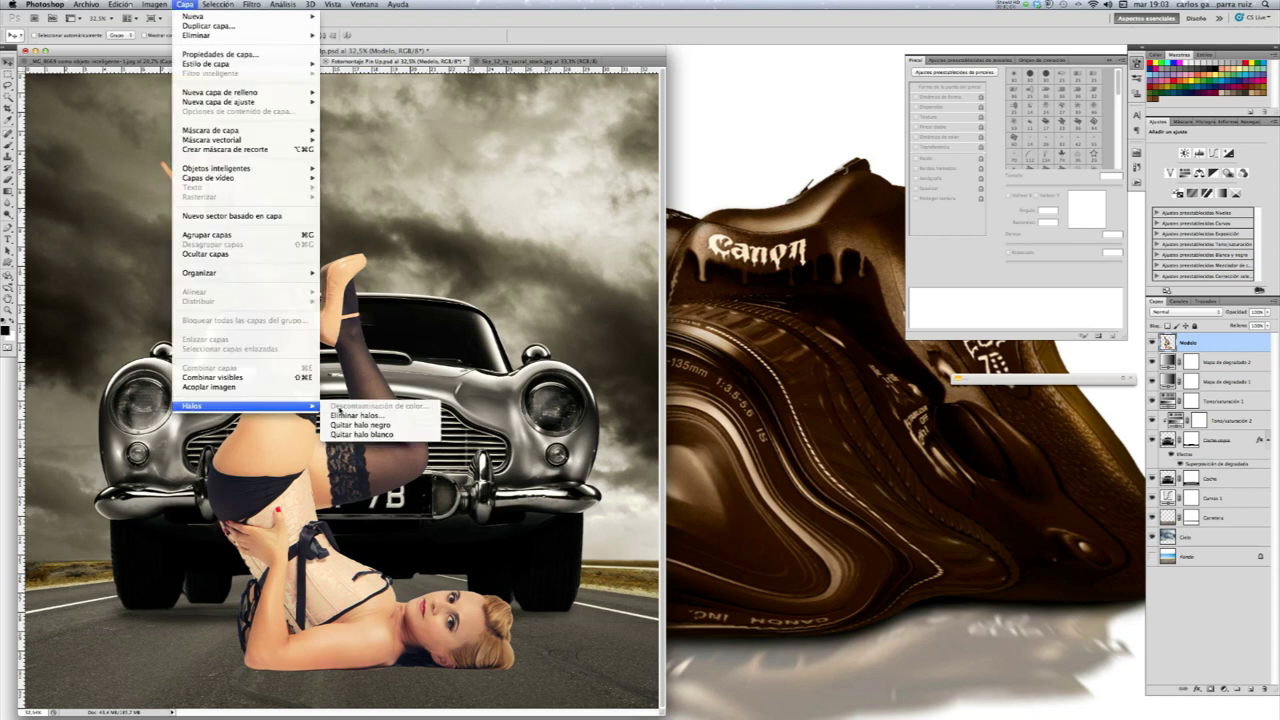
click(379, 416)
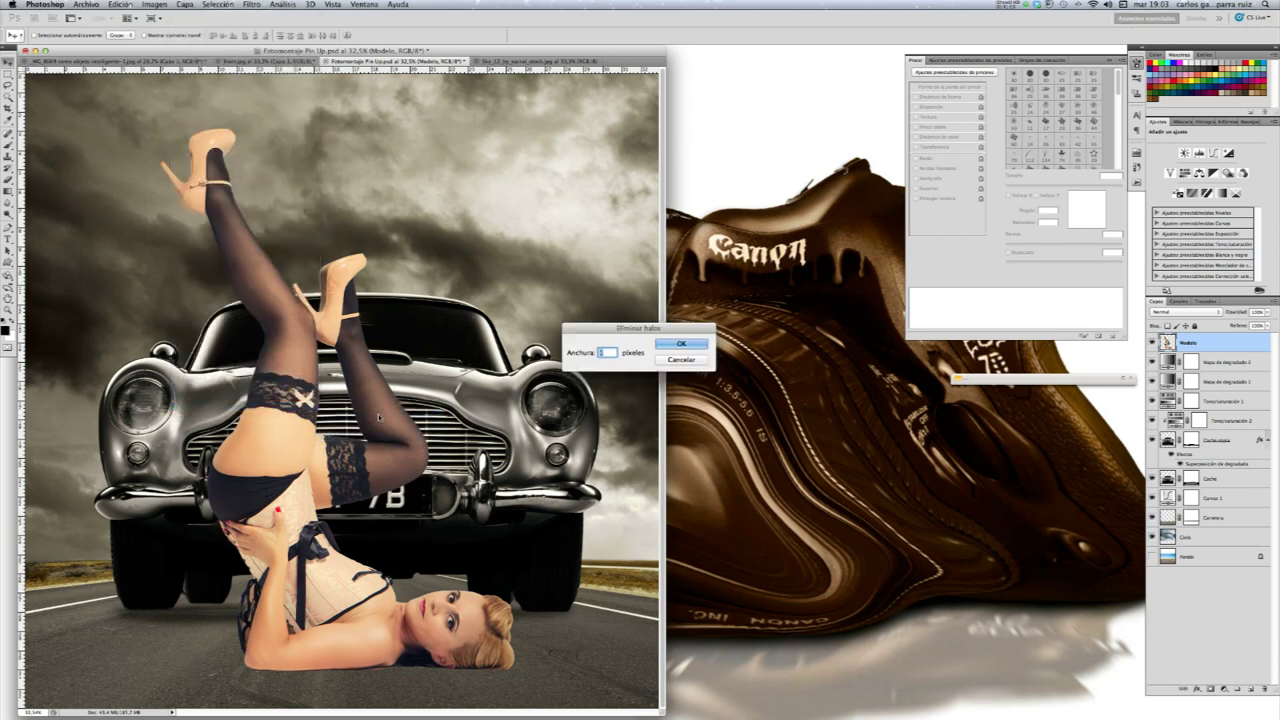
text(90)
click(681, 345)
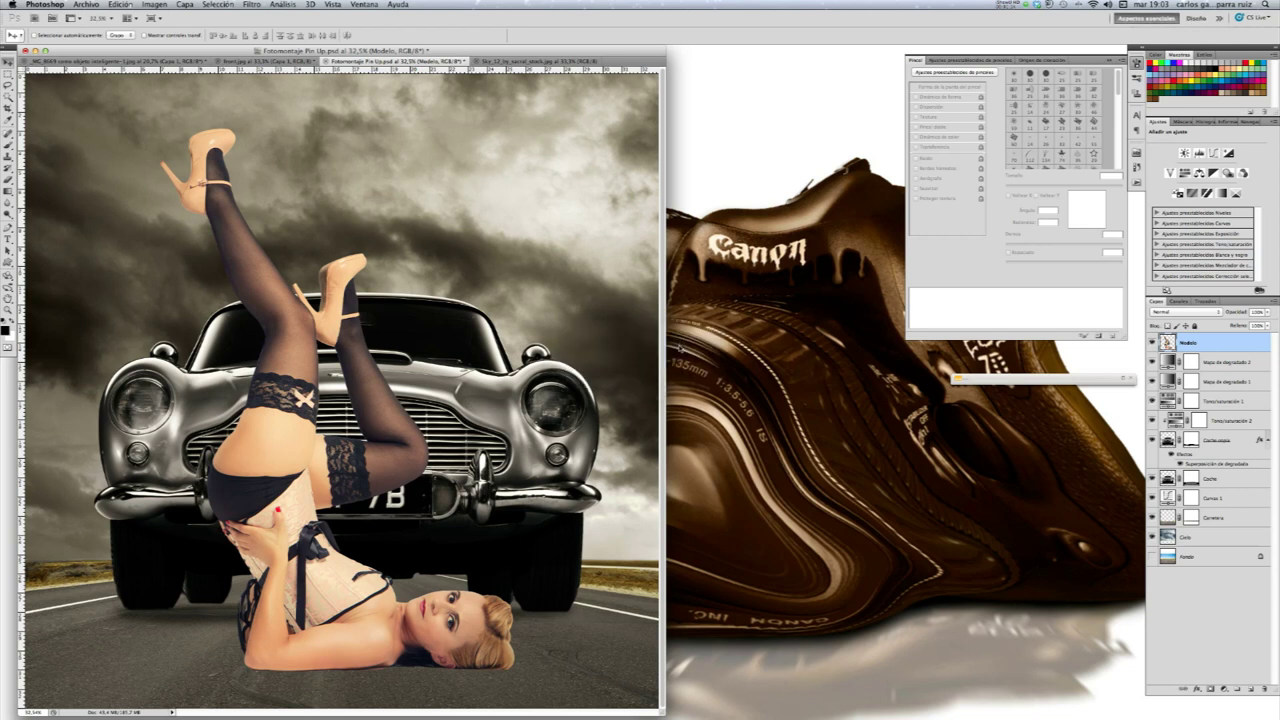
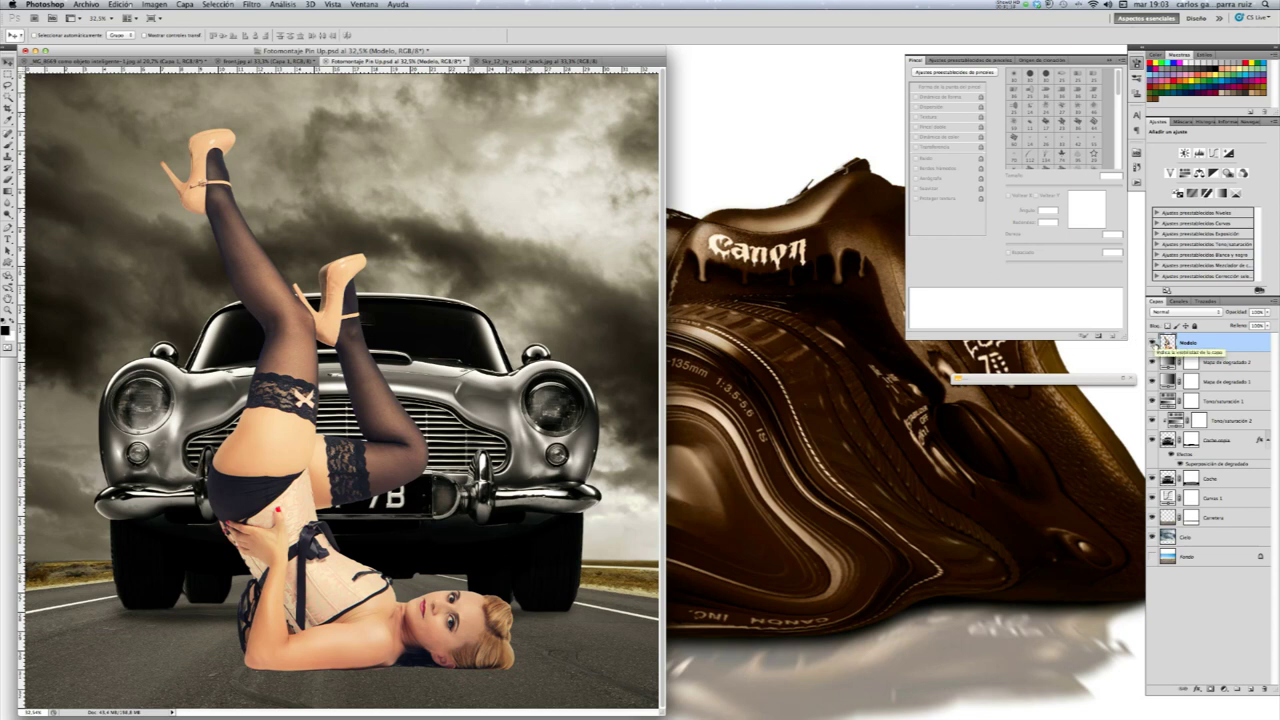
Hide Modelo and stamp the visible car scene into new layer Capa 1 above Mapa de degradado 2
click(1153, 343)
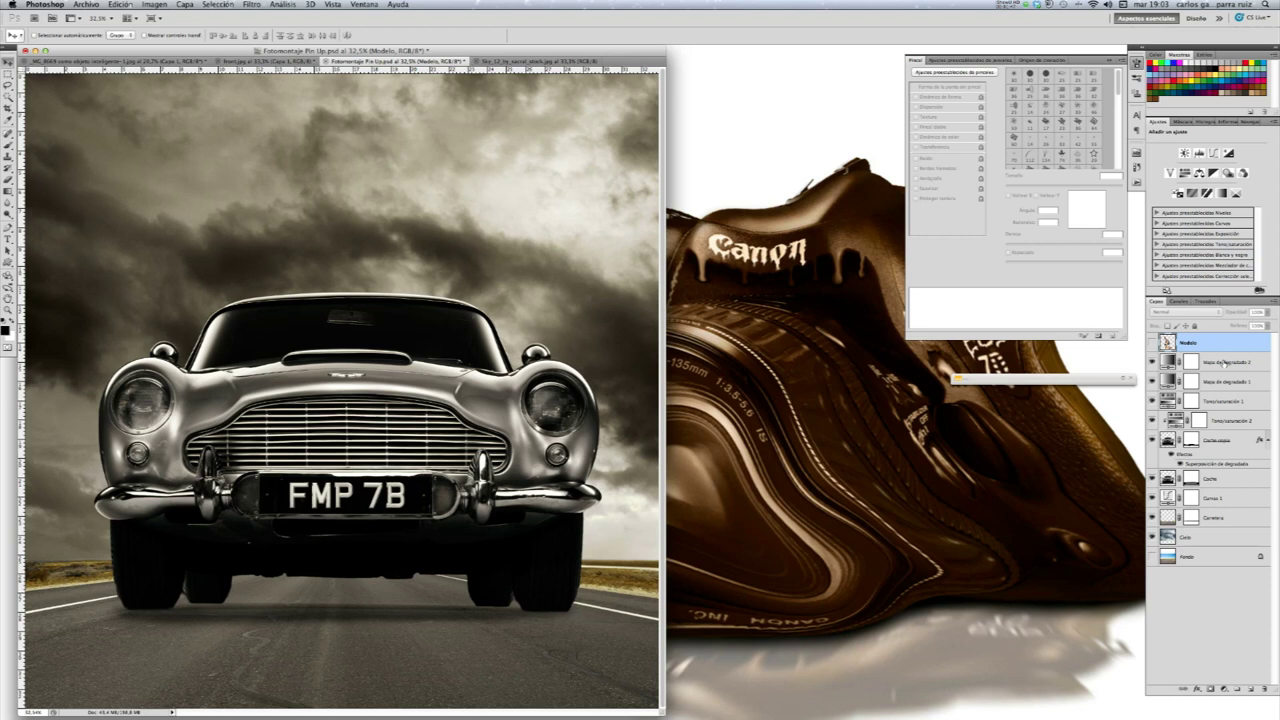
click(1225, 365)
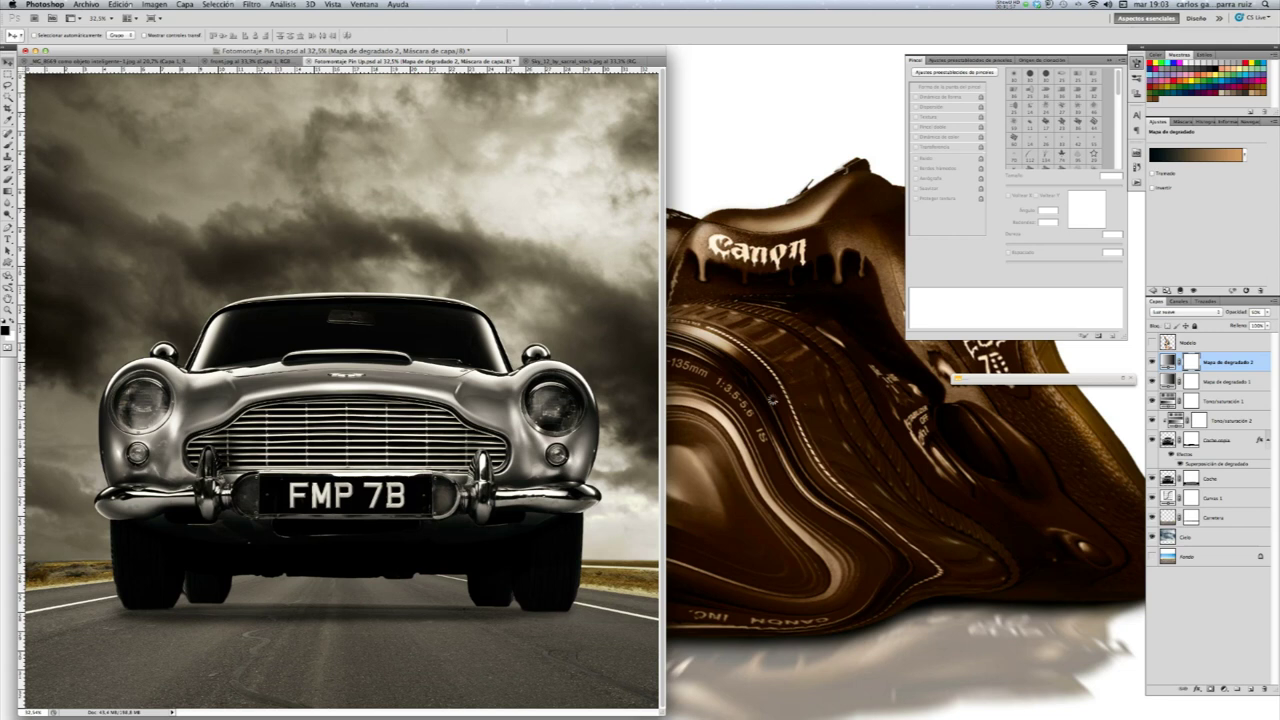
key(ctrl+shift+alt+e)
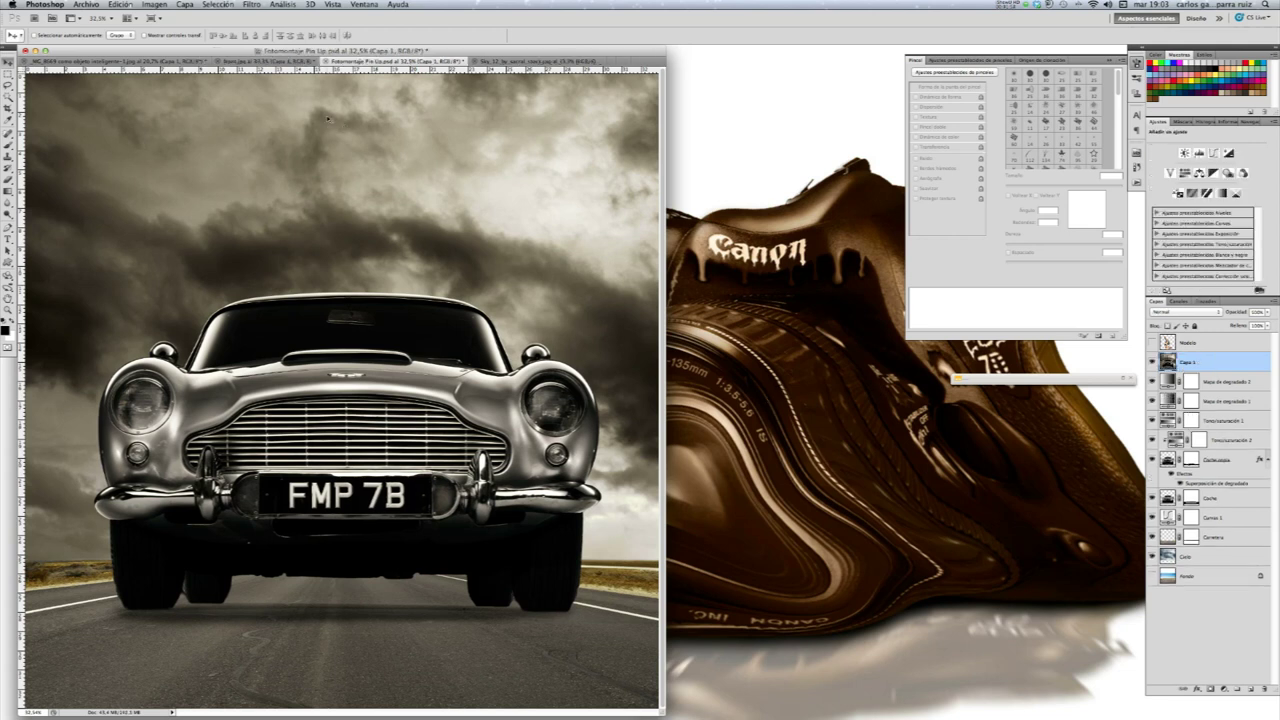
Select all and apply Filtro > Desenfocar > Promediar, flattening Capa 1 to one brownish-grey colour
click(125, 4)
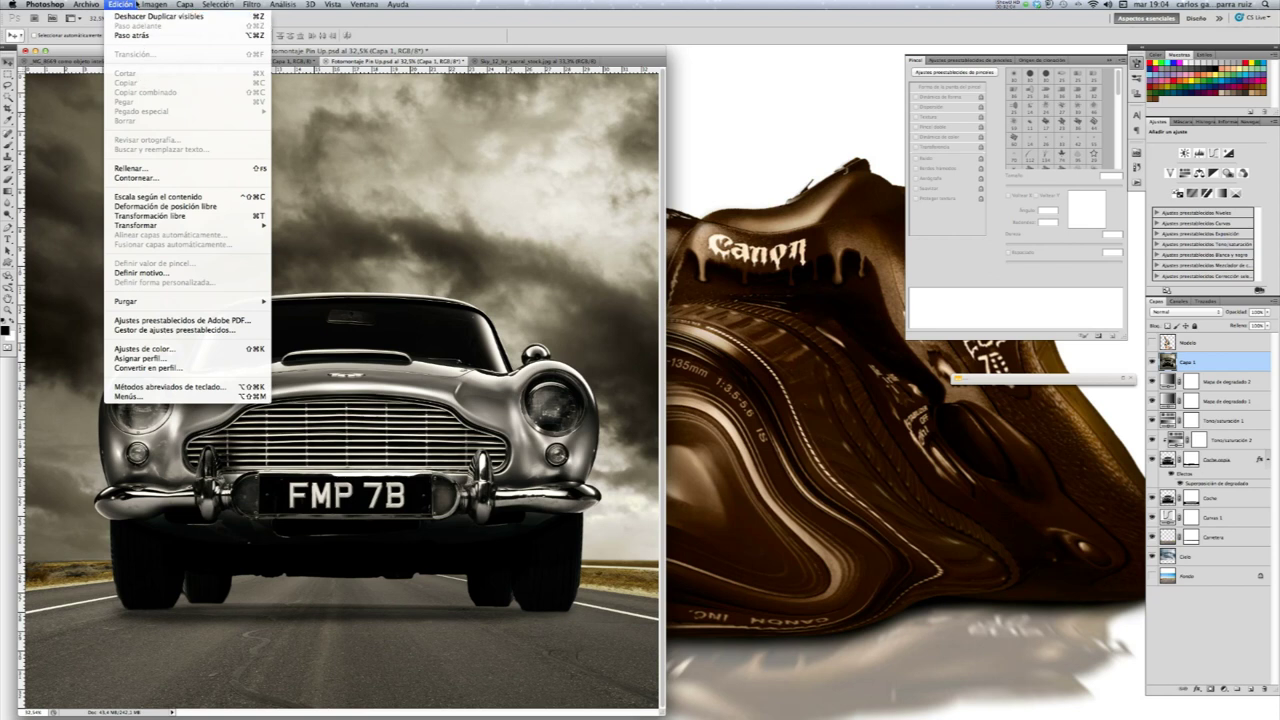
click(388, 55)
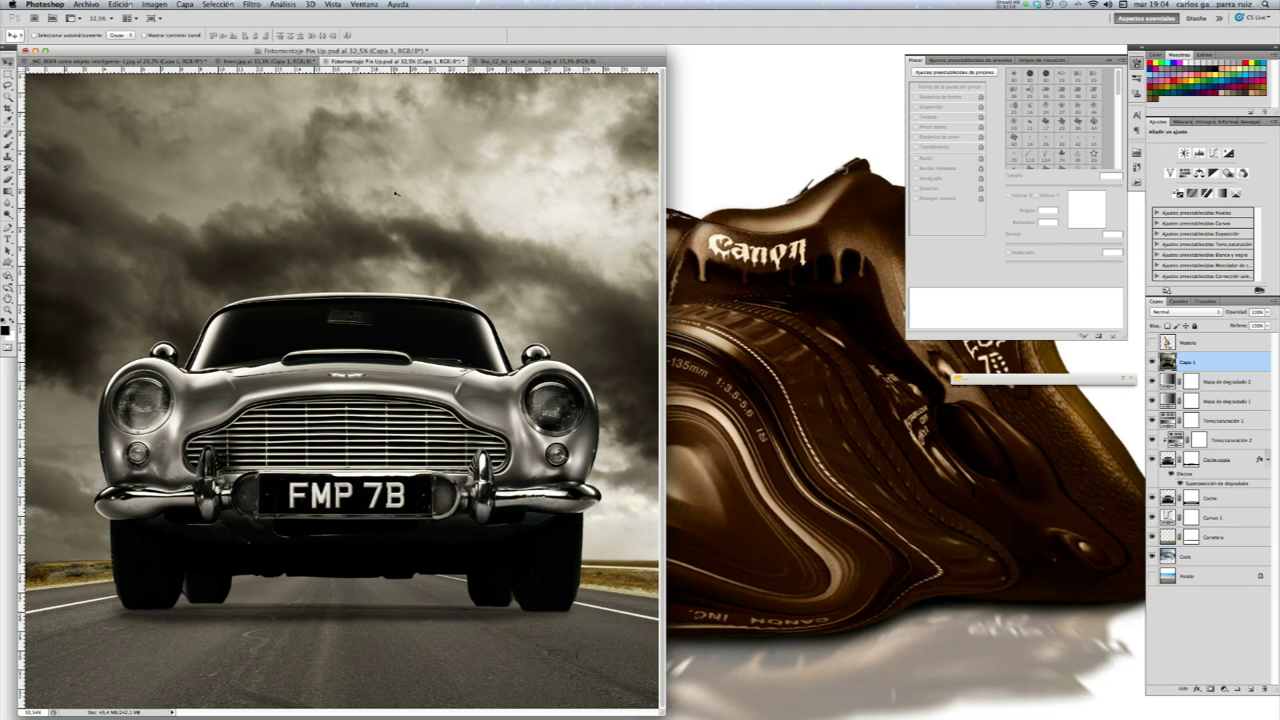
key(ctrl+a)
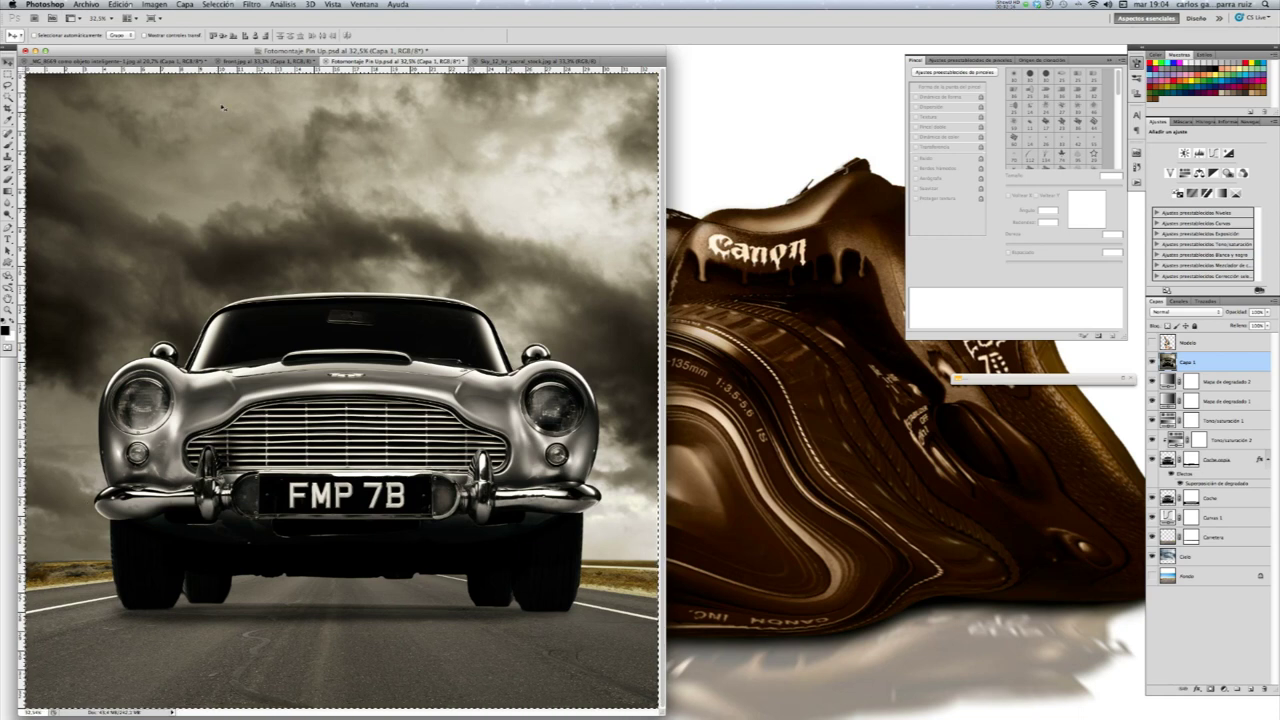
click(119, 4)
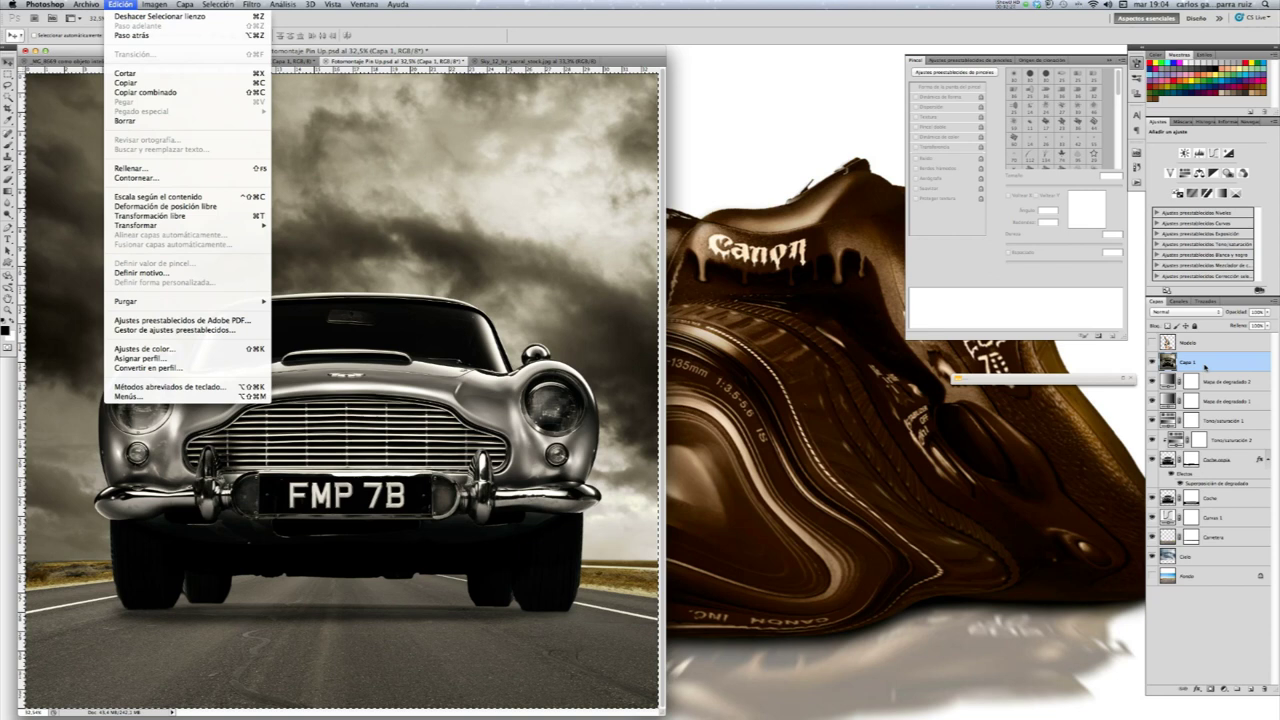
click(553, 55)
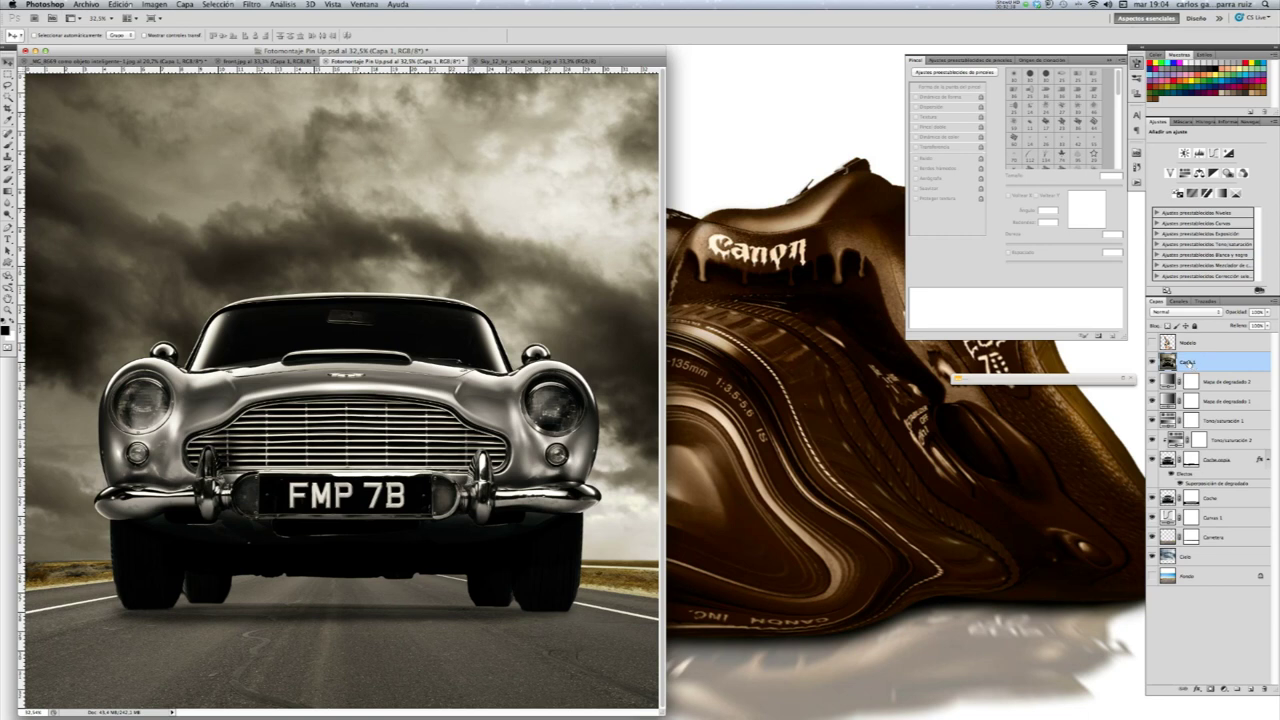
click(120, 4)
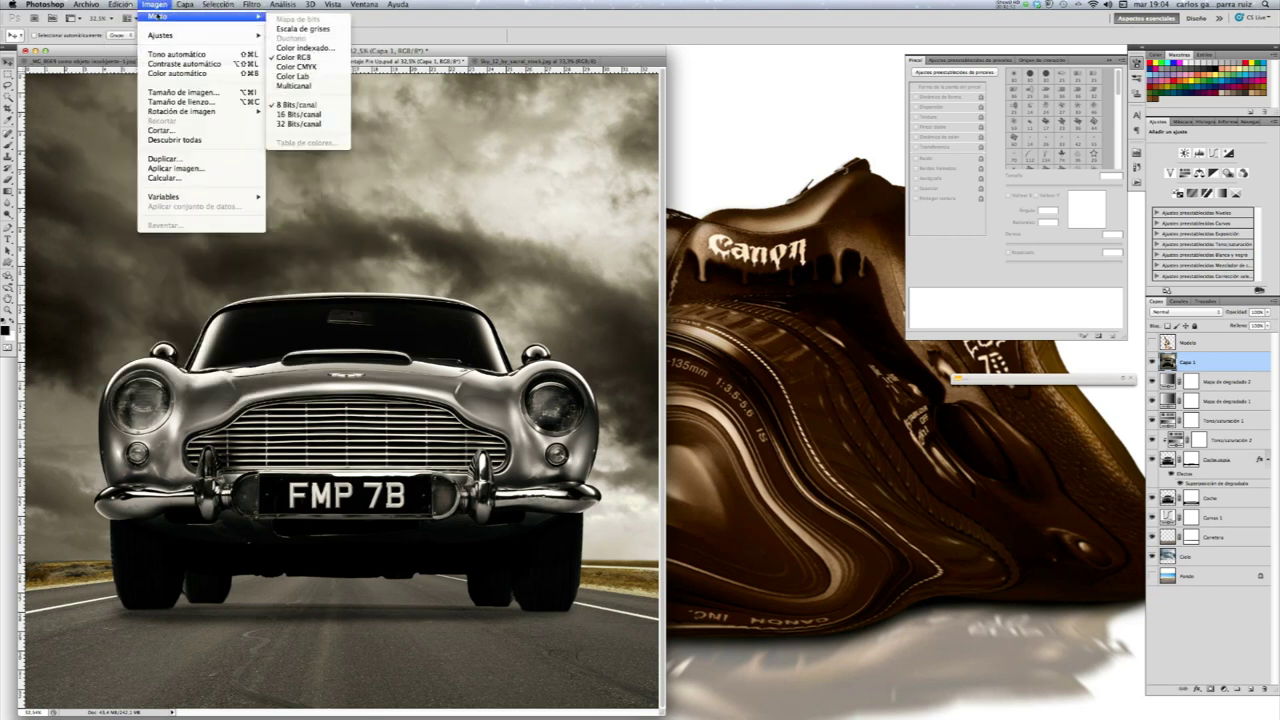
mouse_move(251, 4)
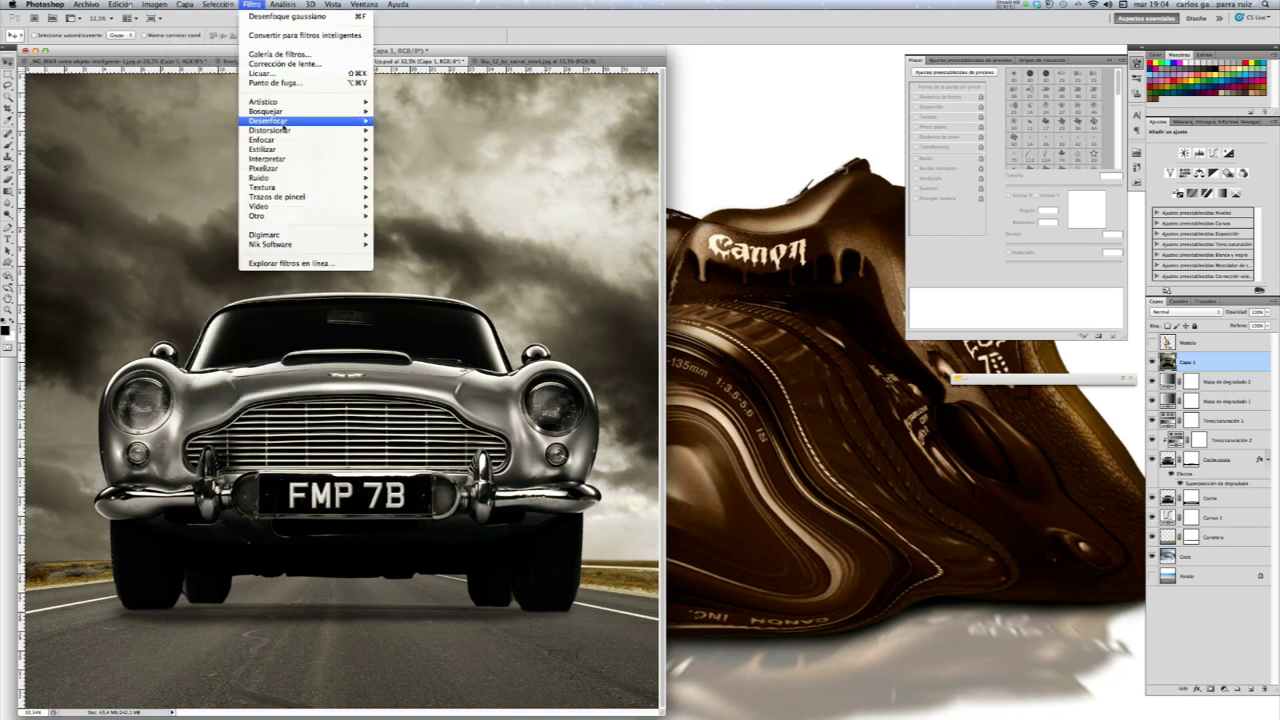
mouse_move(268, 120)
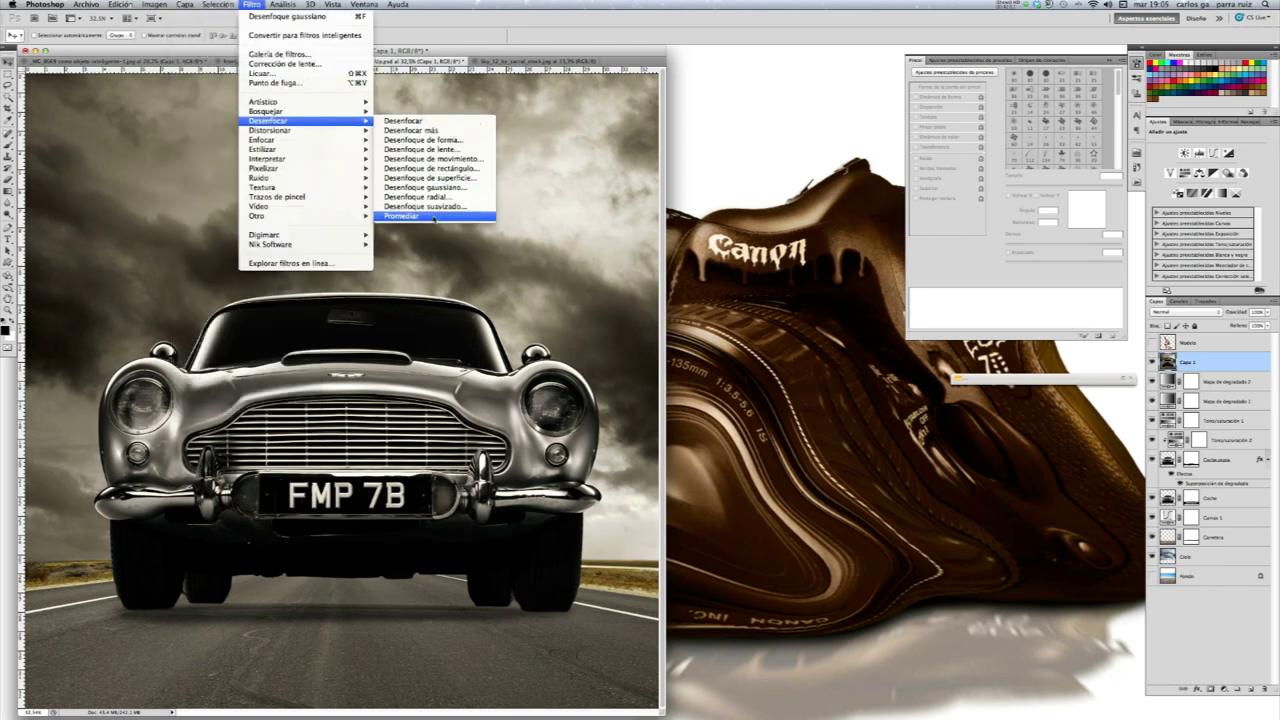
click(434, 217)
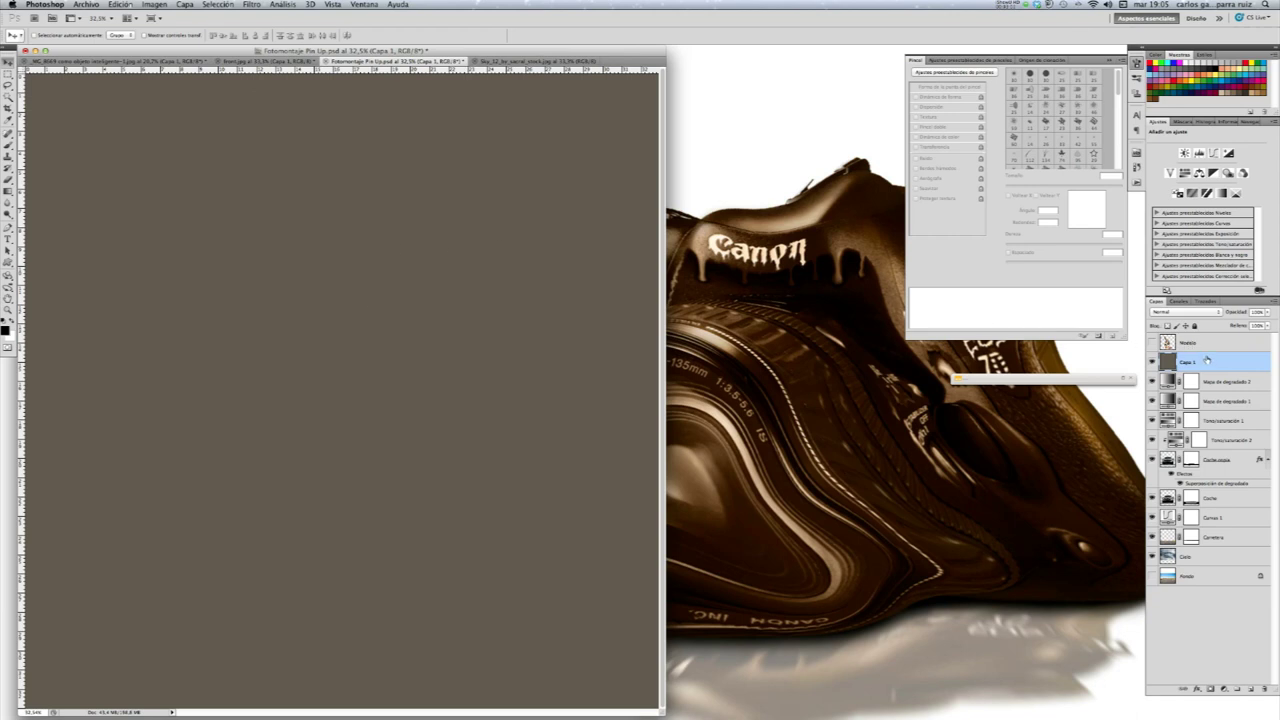
Move Capa 1 above Modelo, show Modelo, clip Capa 1 to it and set Color blending
drag(1211, 364, 1211, 342)
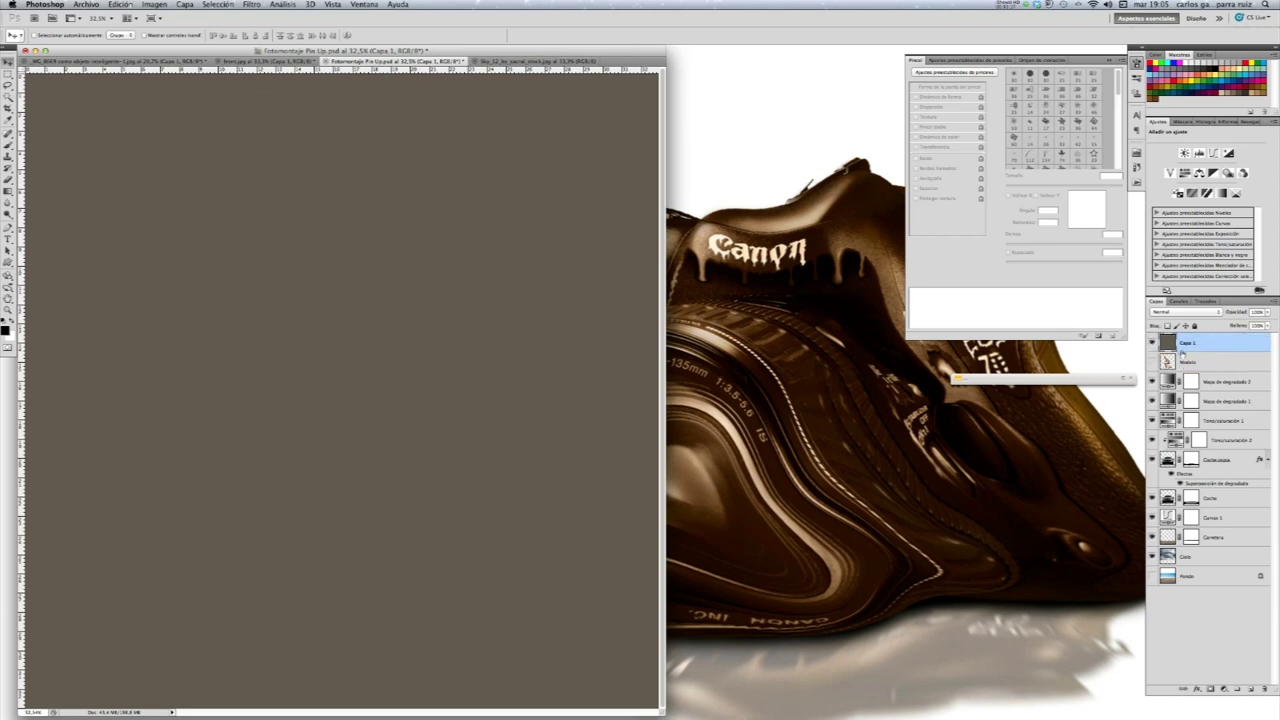
click(1152, 362)
alt+click(1207, 352)
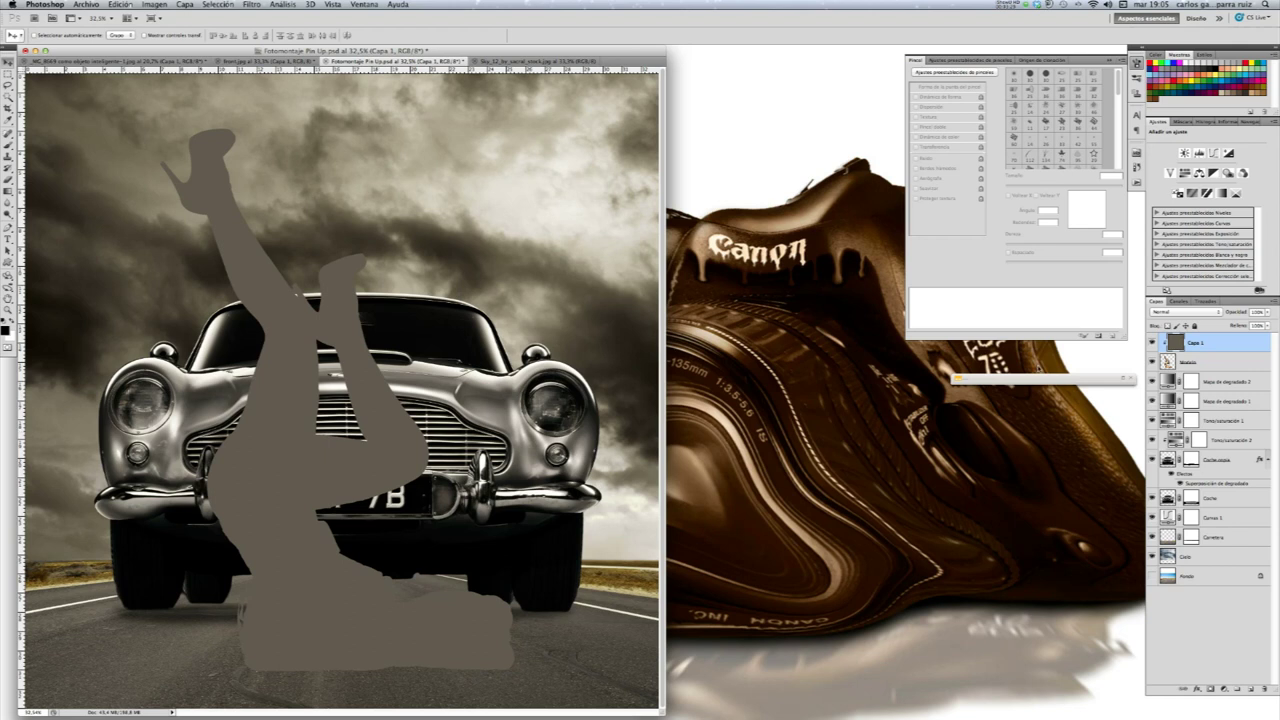
click(1184, 314)
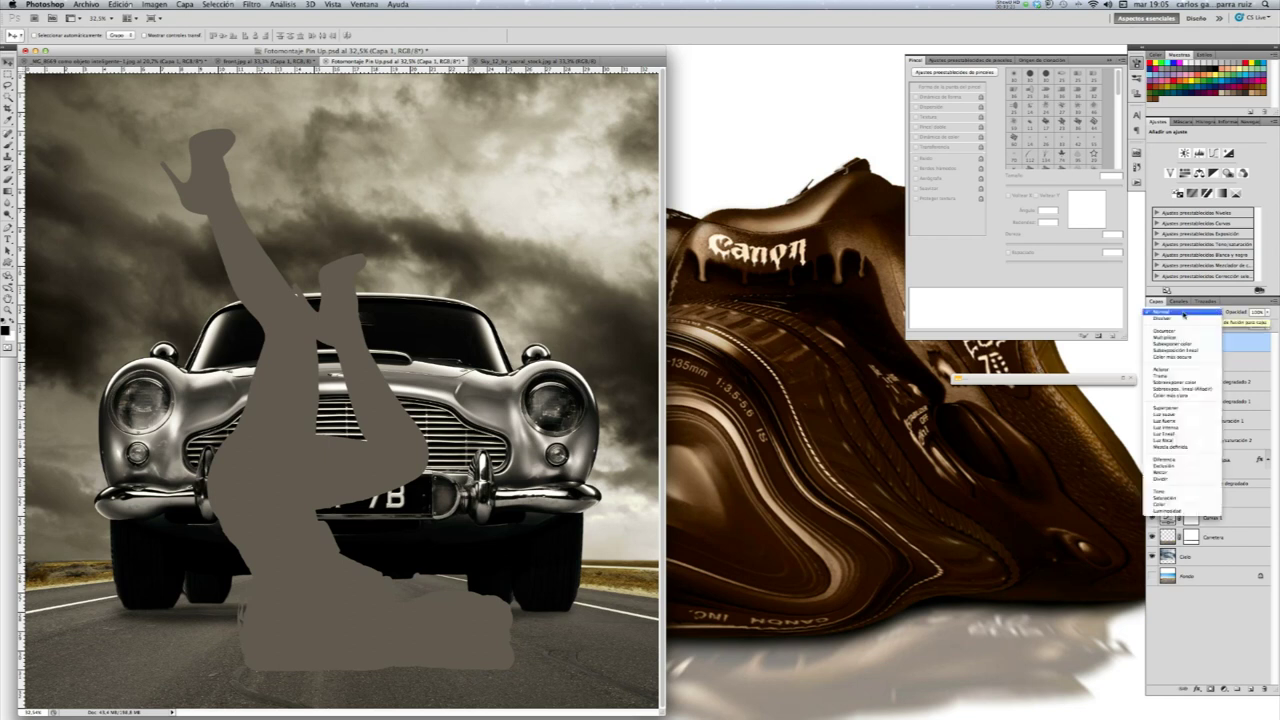
click(1186, 507)
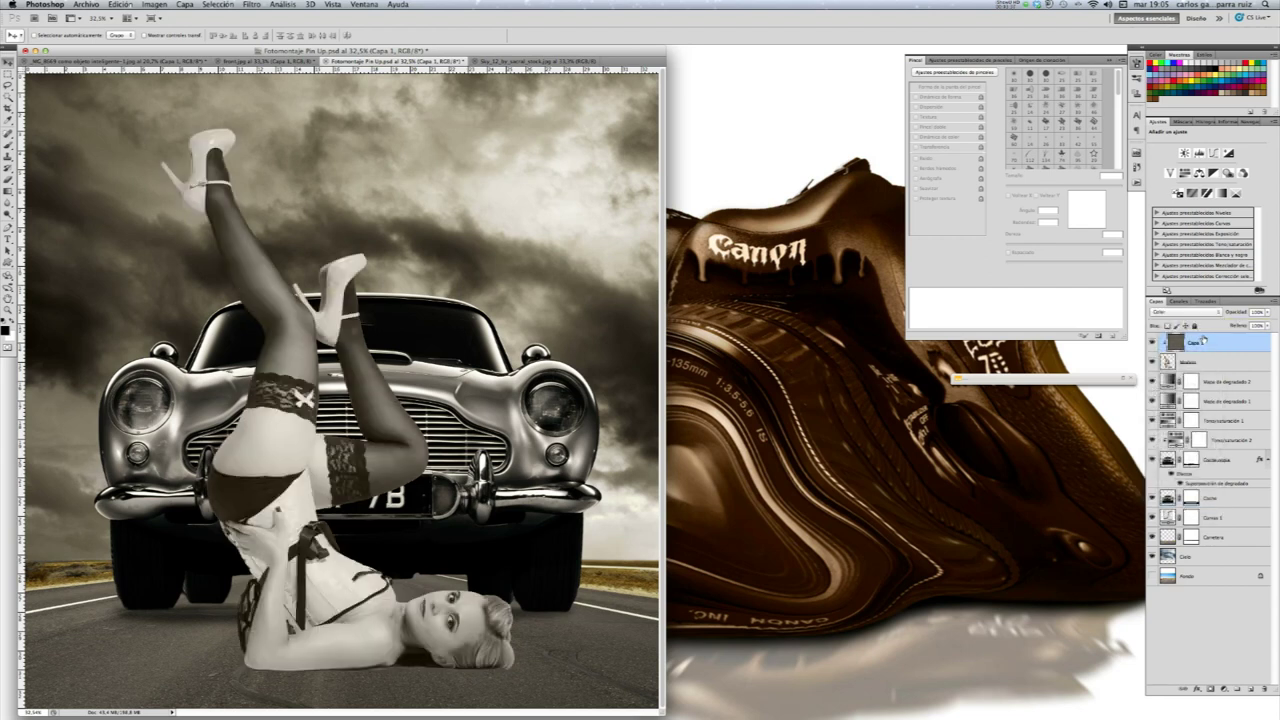
Duplicate Capa 1 as Capa 1 copia and set the copy's blend mode to Luz suave
mouse_move(1216, 344)
mouse_down()
mouse_move(1205, 688)
mouse_move(1250, 688)
mouse_up()
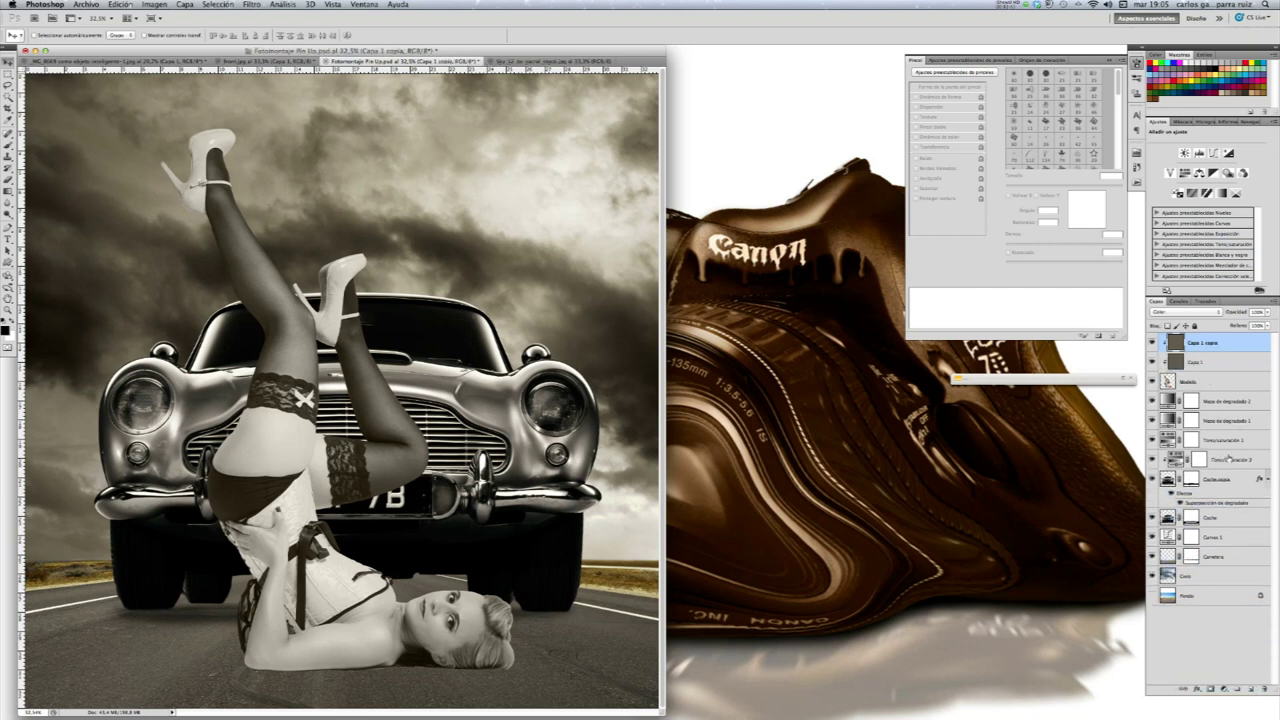
click(1199, 313)
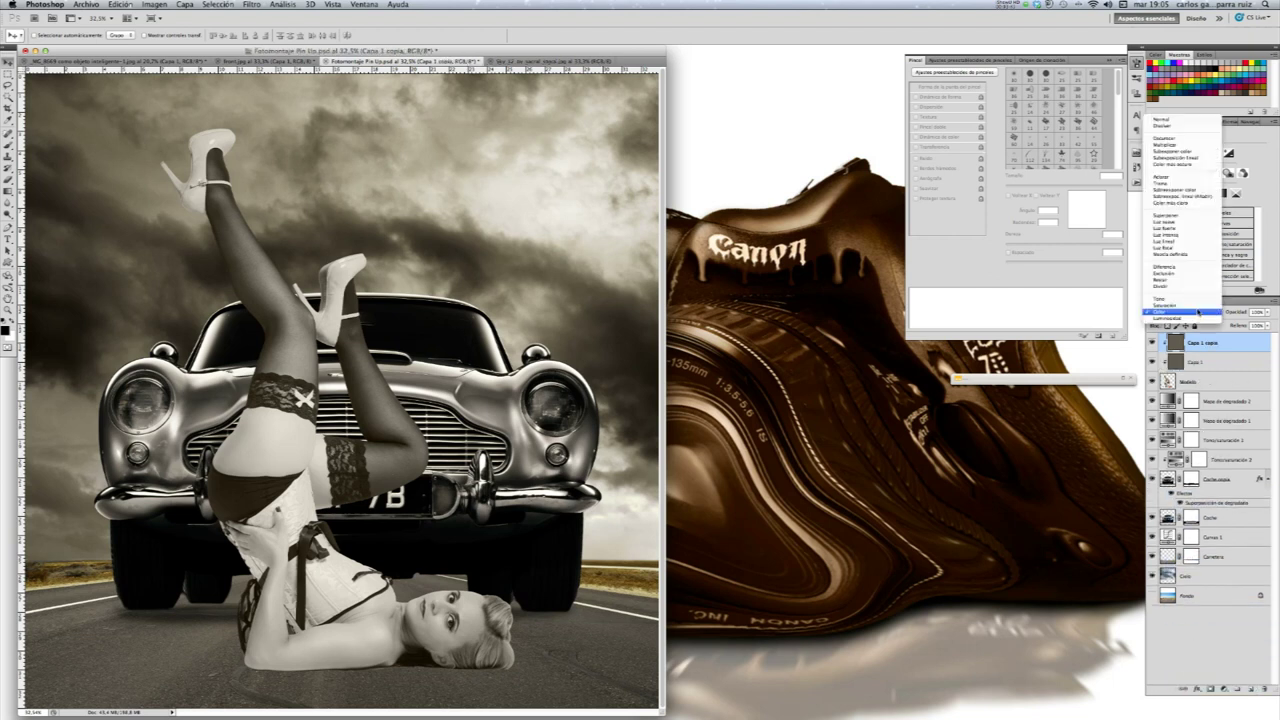
click(1193, 223)
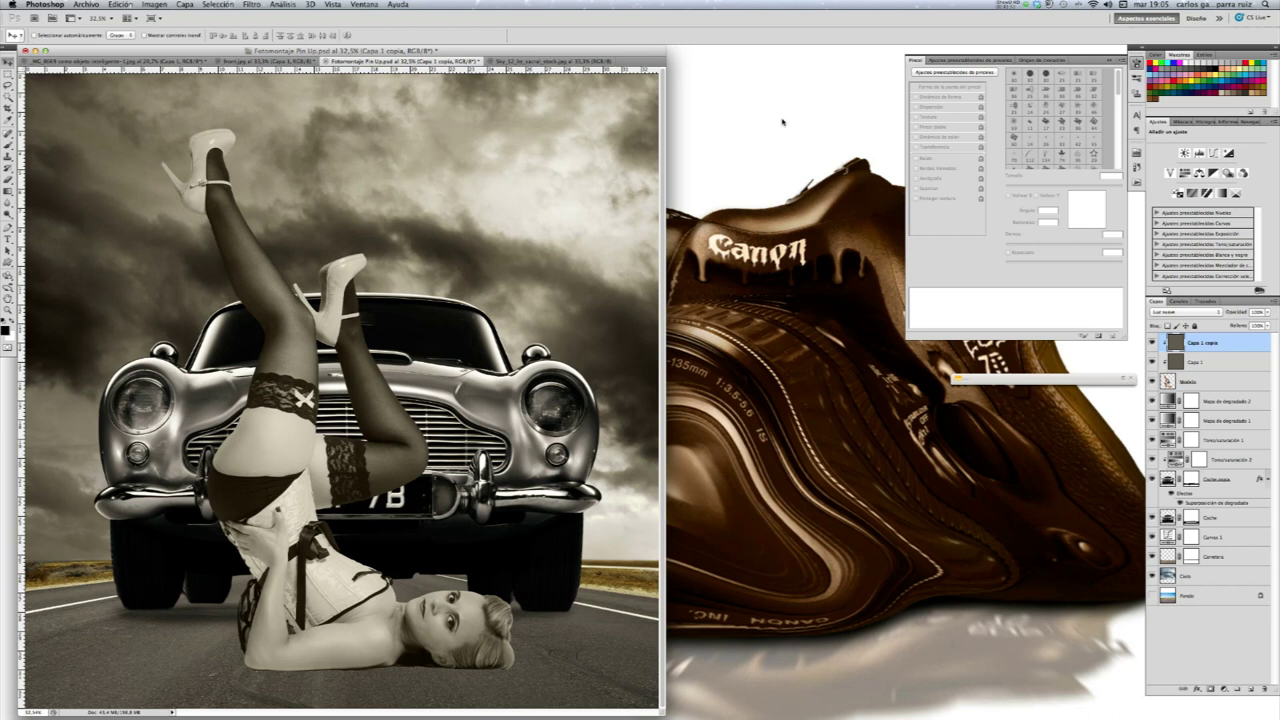
key(super+Tab)
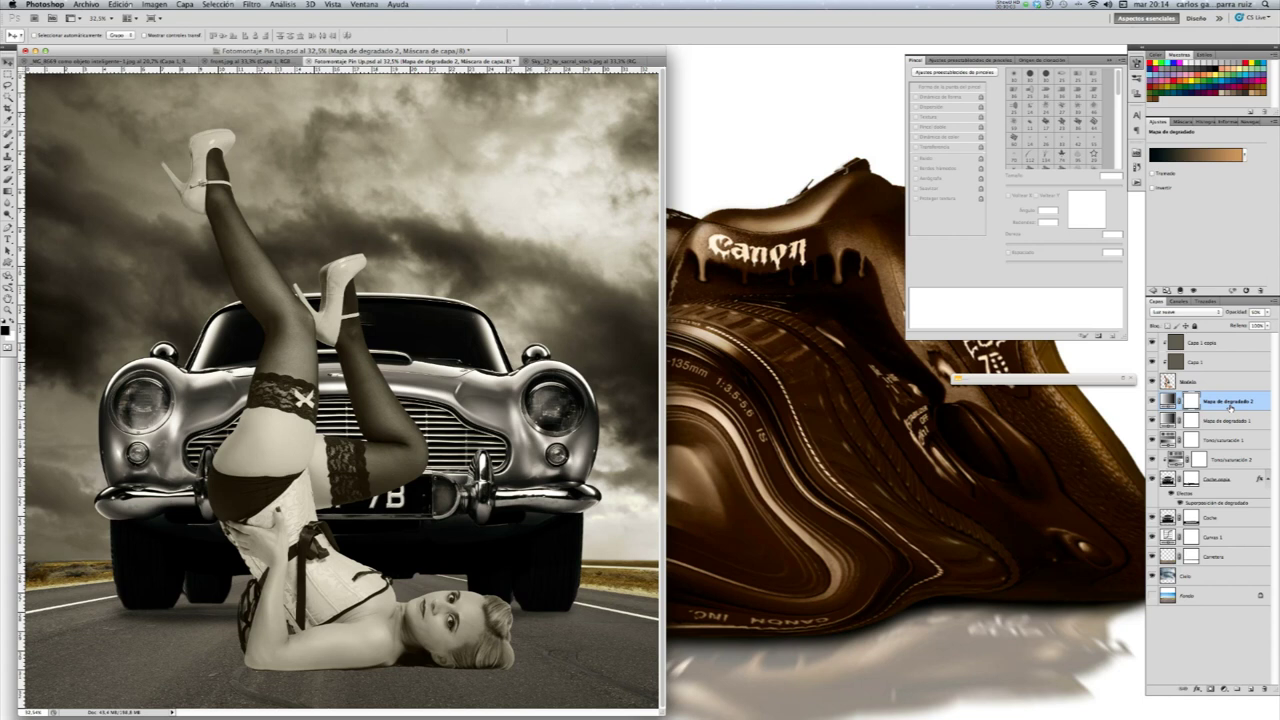
Add a new layer and rename it Sombra modelo
click(1248, 689)
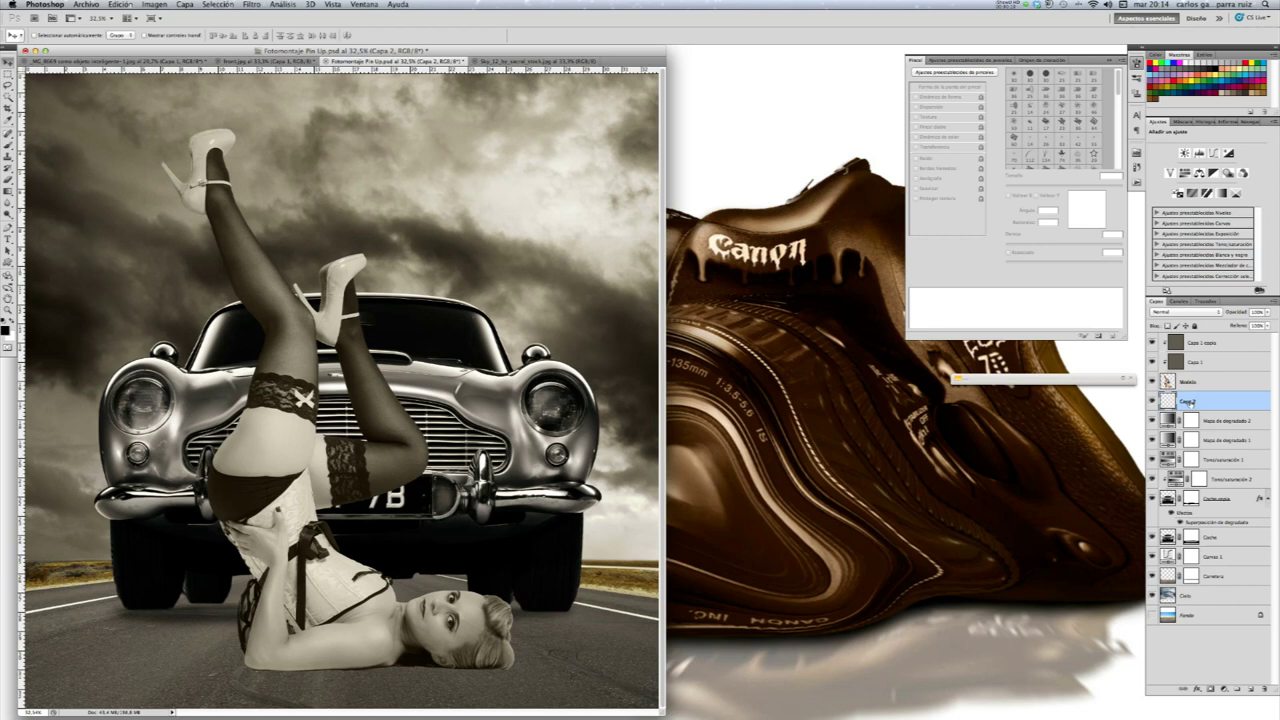
double_click(1190, 401)
key(BackSpace)
text(modelo)
key(Return)
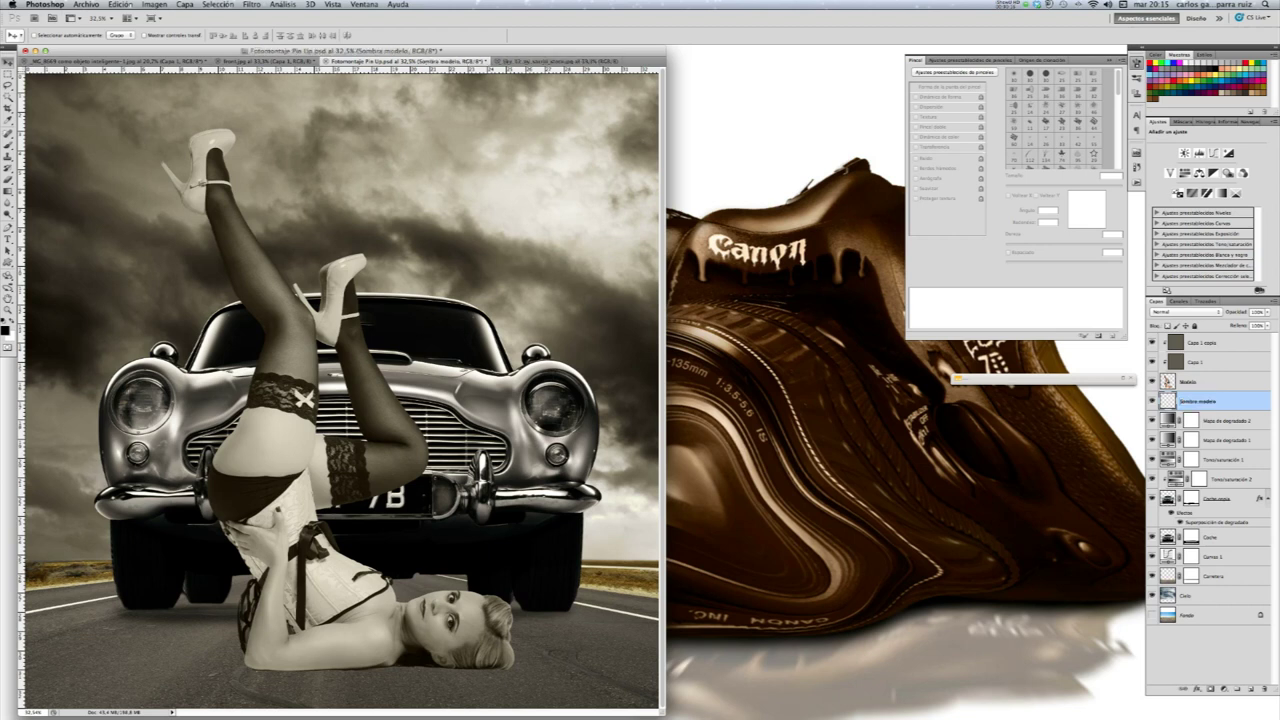
Brush dark shadow strokes on the road under the model's head, elbow and back
click(8, 146)
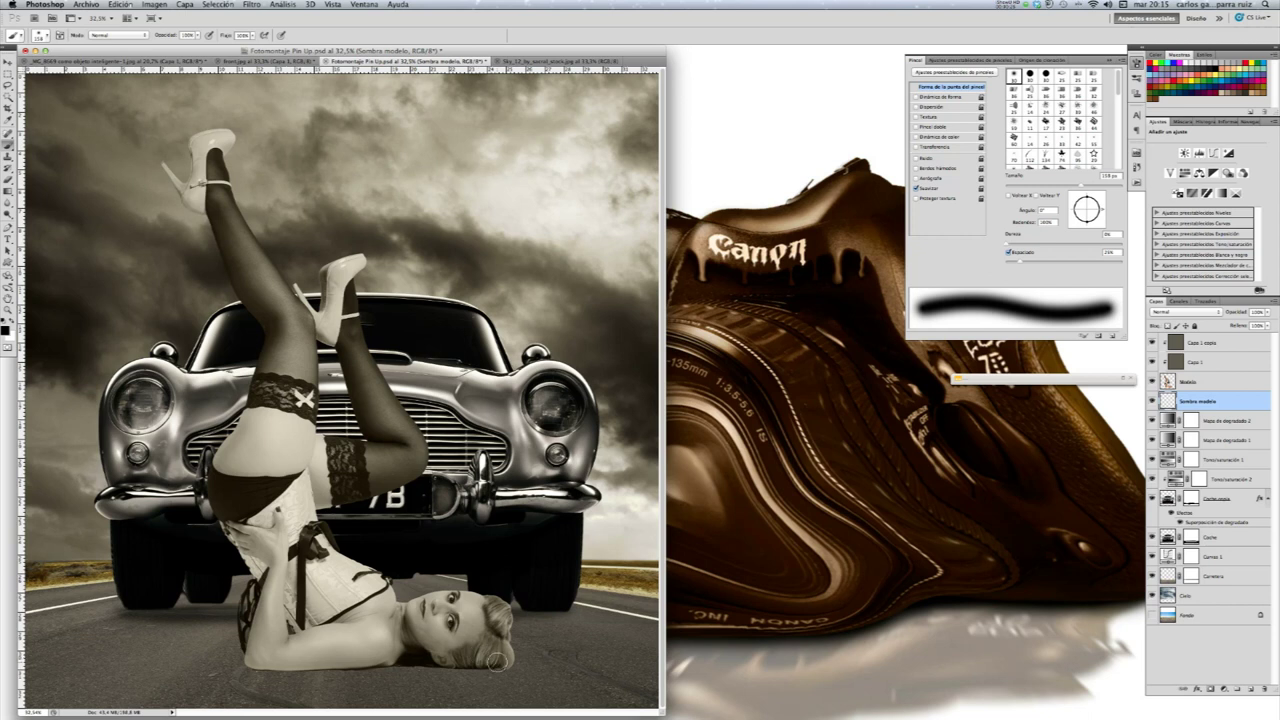
drag(482, 663, 252, 668)
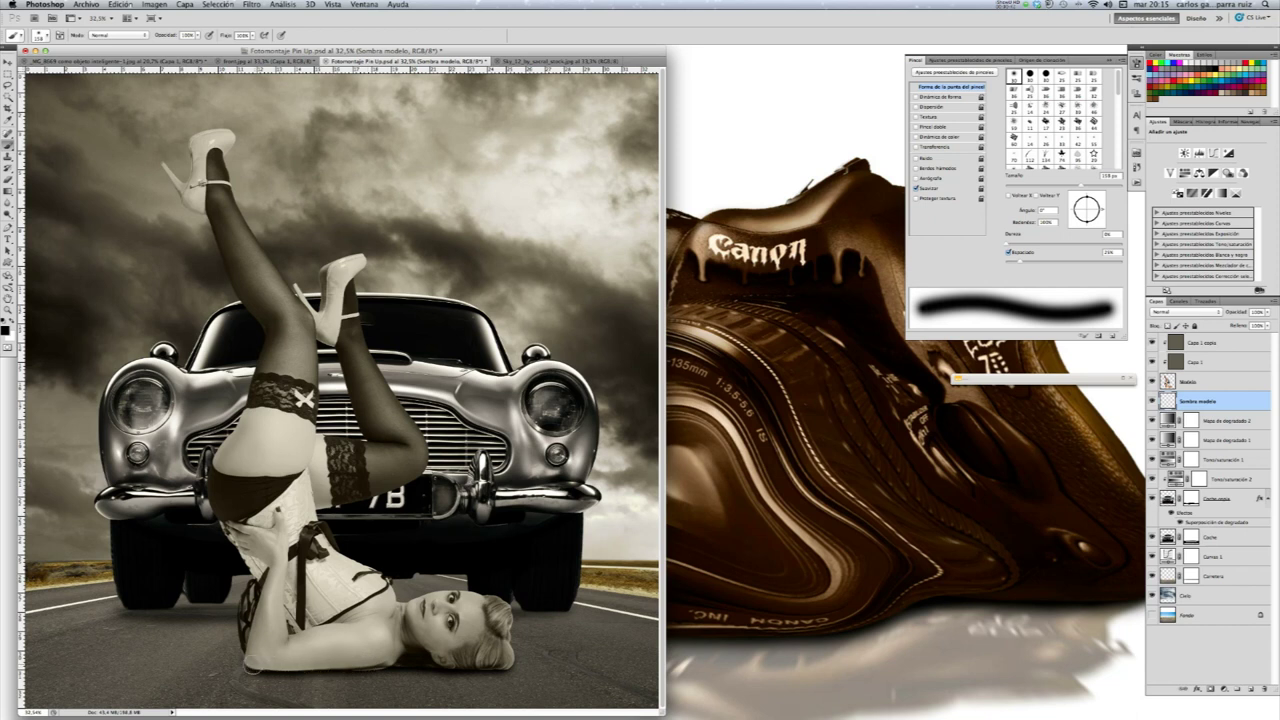
drag(262, 665, 340, 673)
key(ctrl+z)
drag(252, 665, 489, 665)
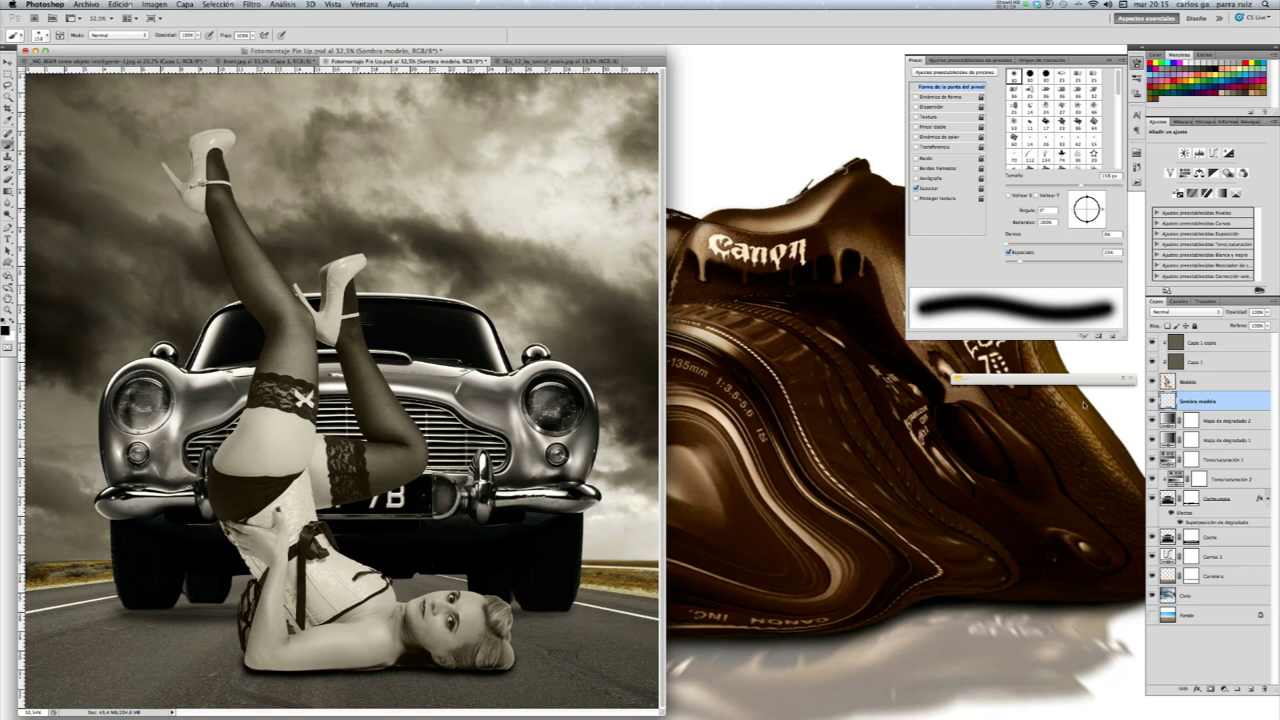
Lower the Sombra modelo opacity, toggle it to compare, and enlarge the eraser
click(1269, 313)
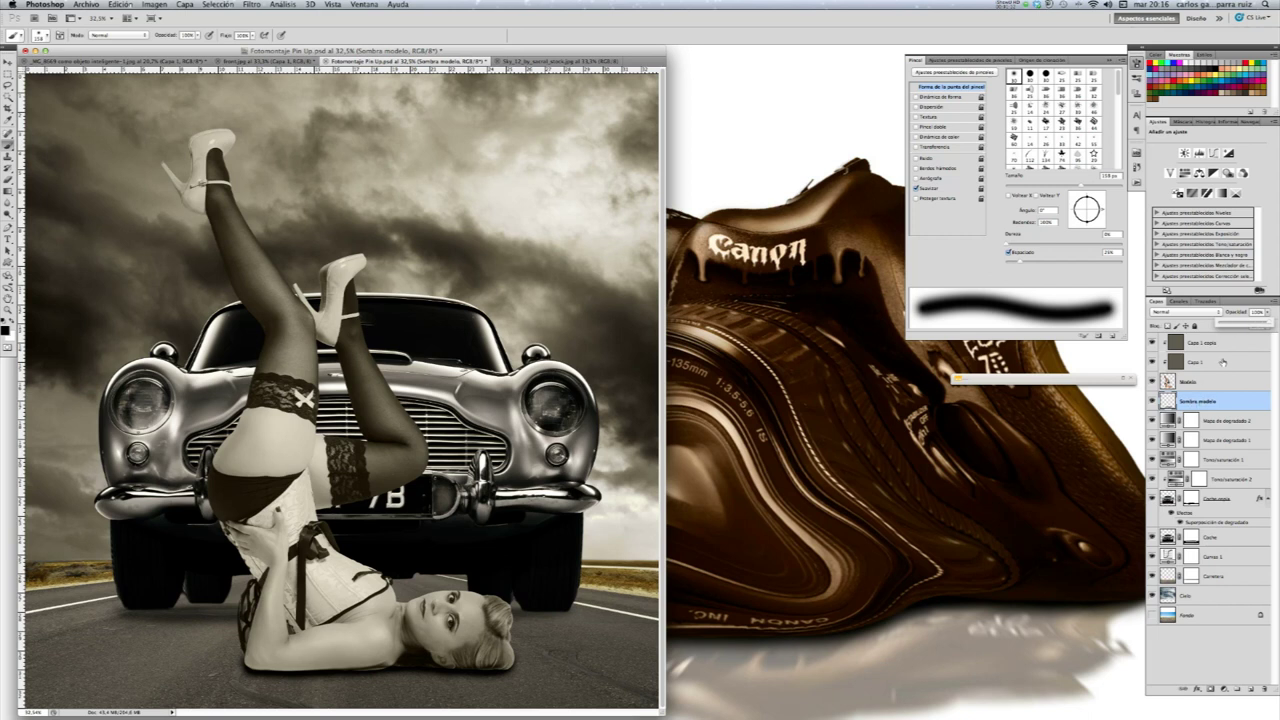
drag(1245, 323, 1255, 324)
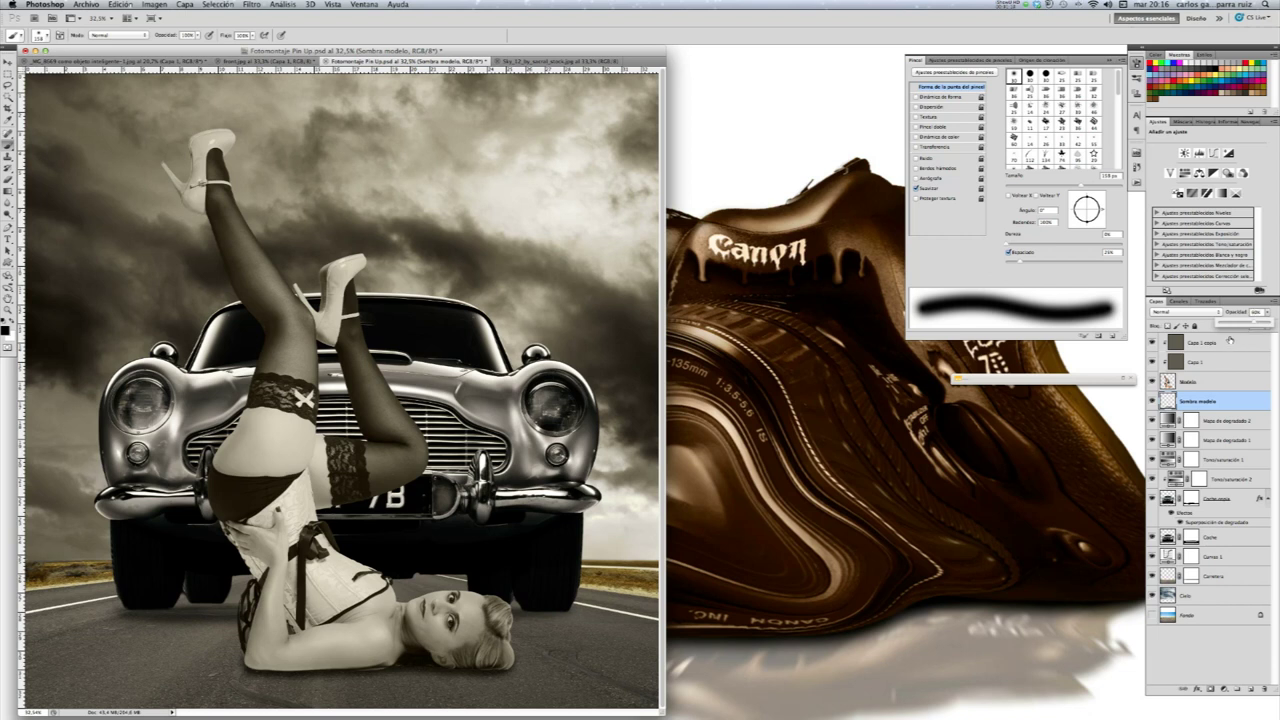
click(1152, 401)
click(1153, 401)
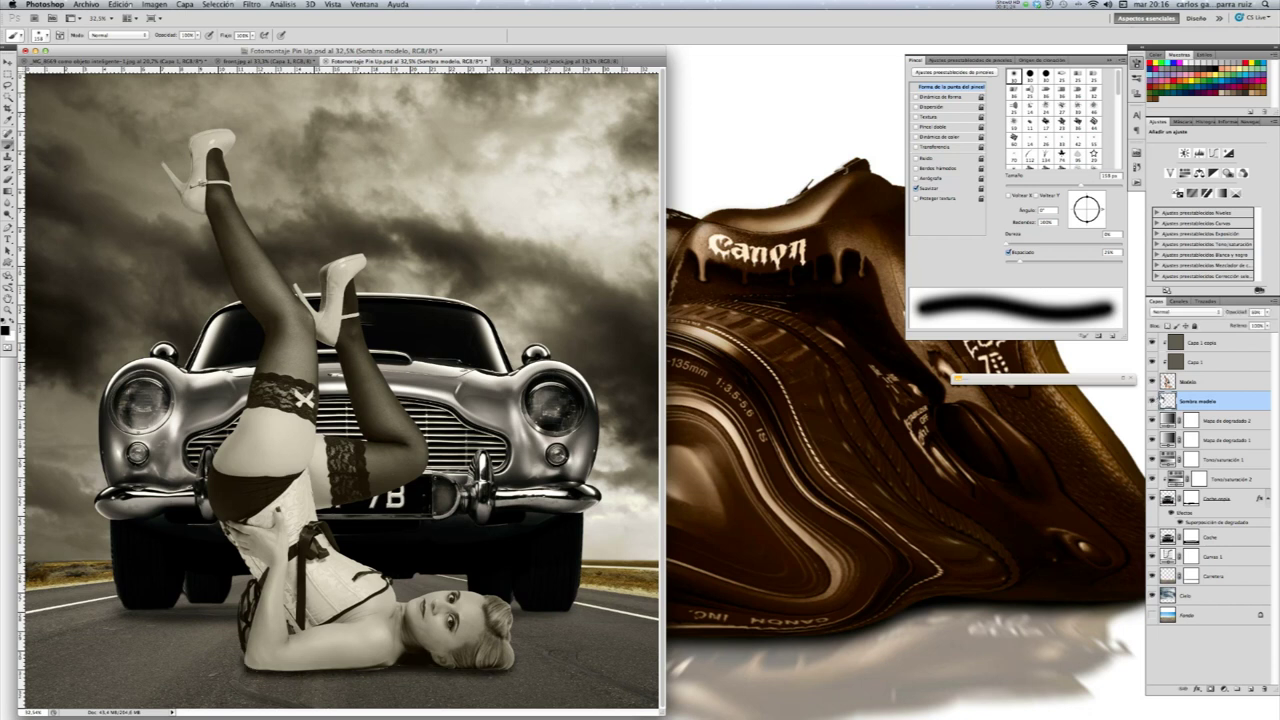
click(1152, 401)
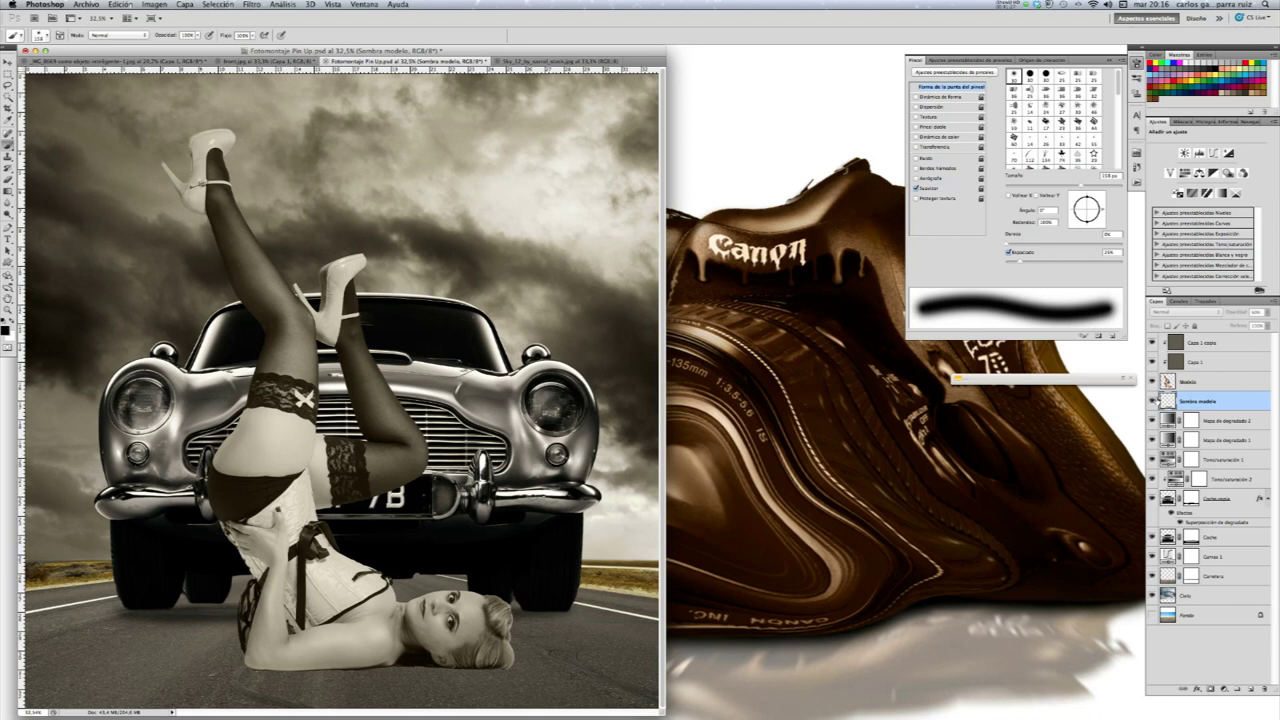
click(1153, 401)
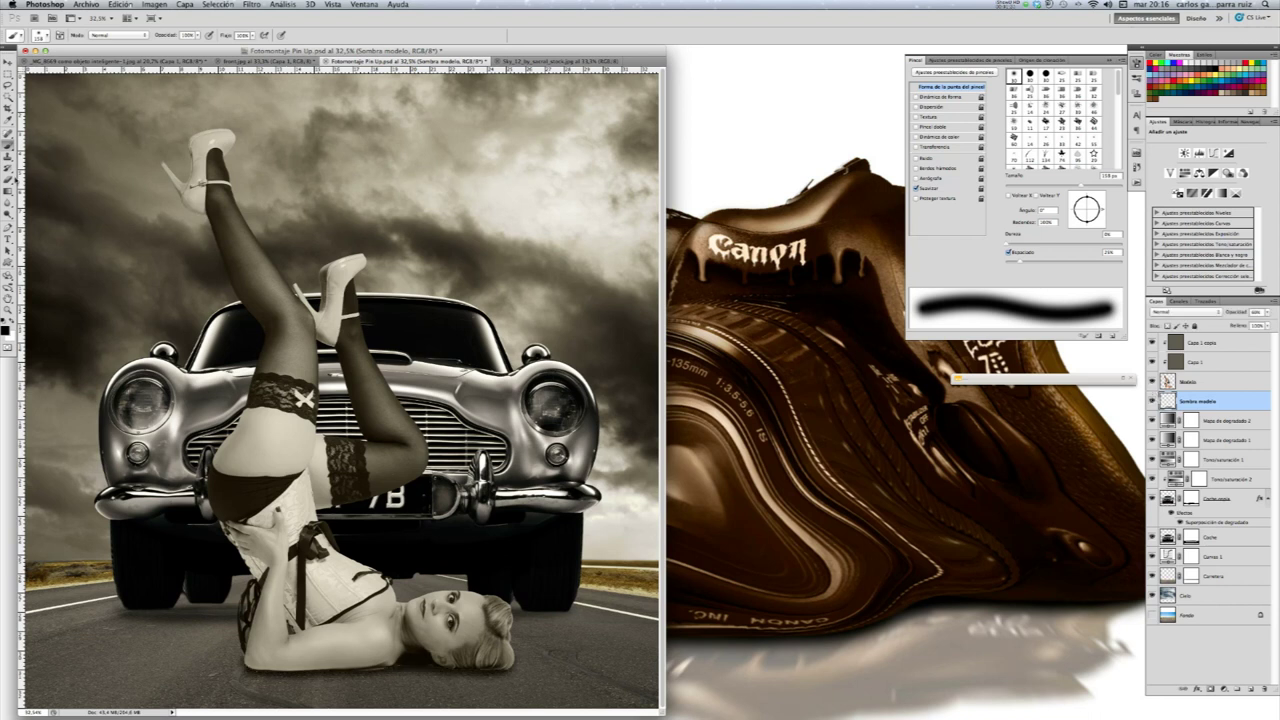
click(9, 179)
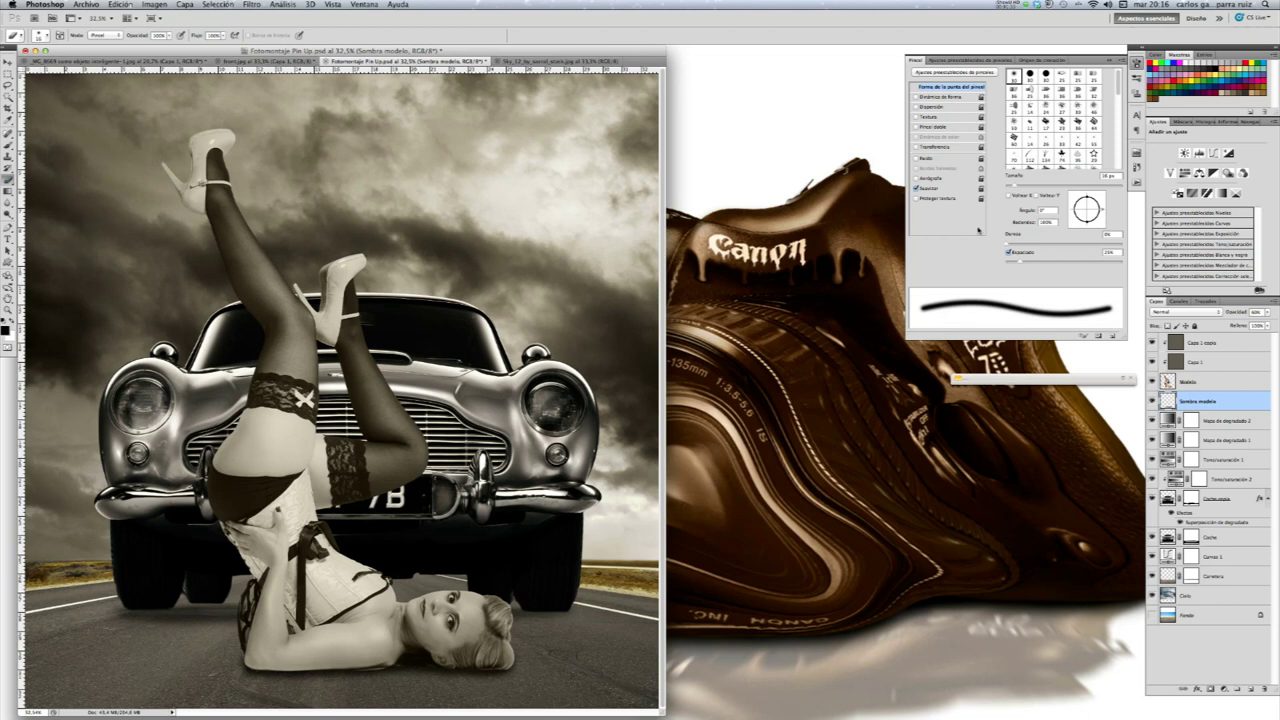
click(1045, 185)
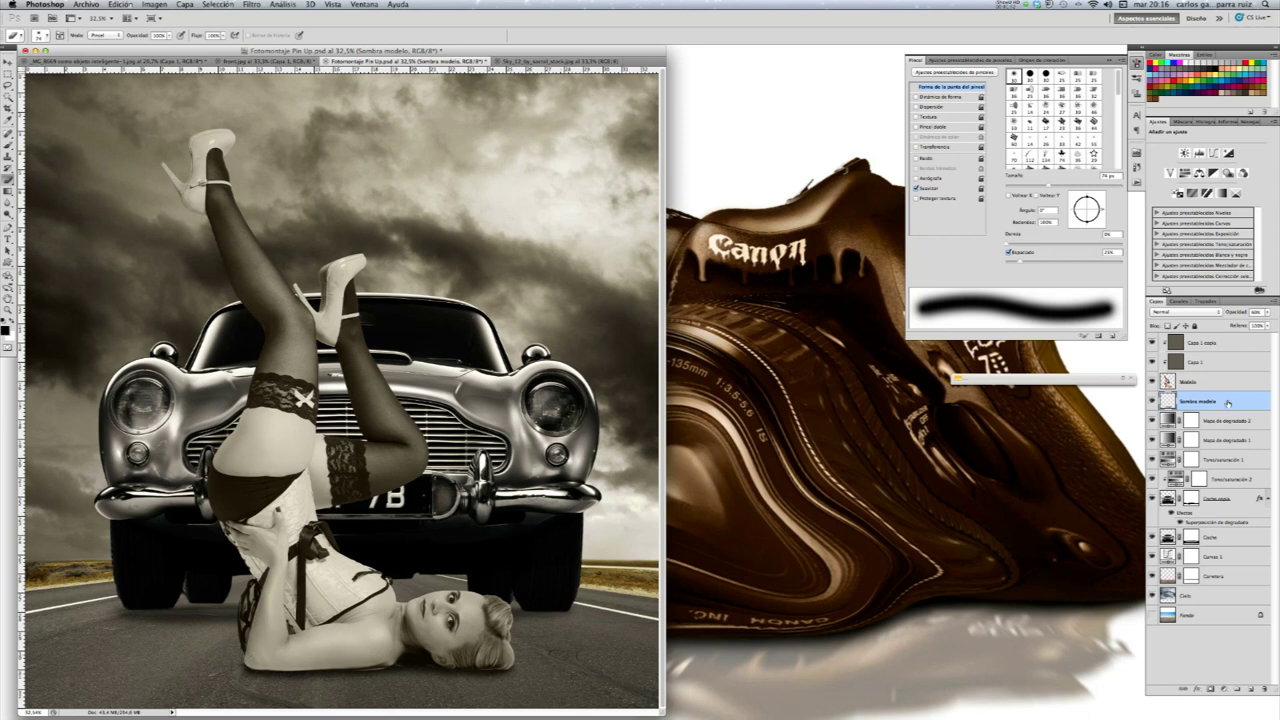
With the Move tool, toggle the shadow and colour layers' visibility to compare, leaving all shown
key(v)
click(1152, 400)
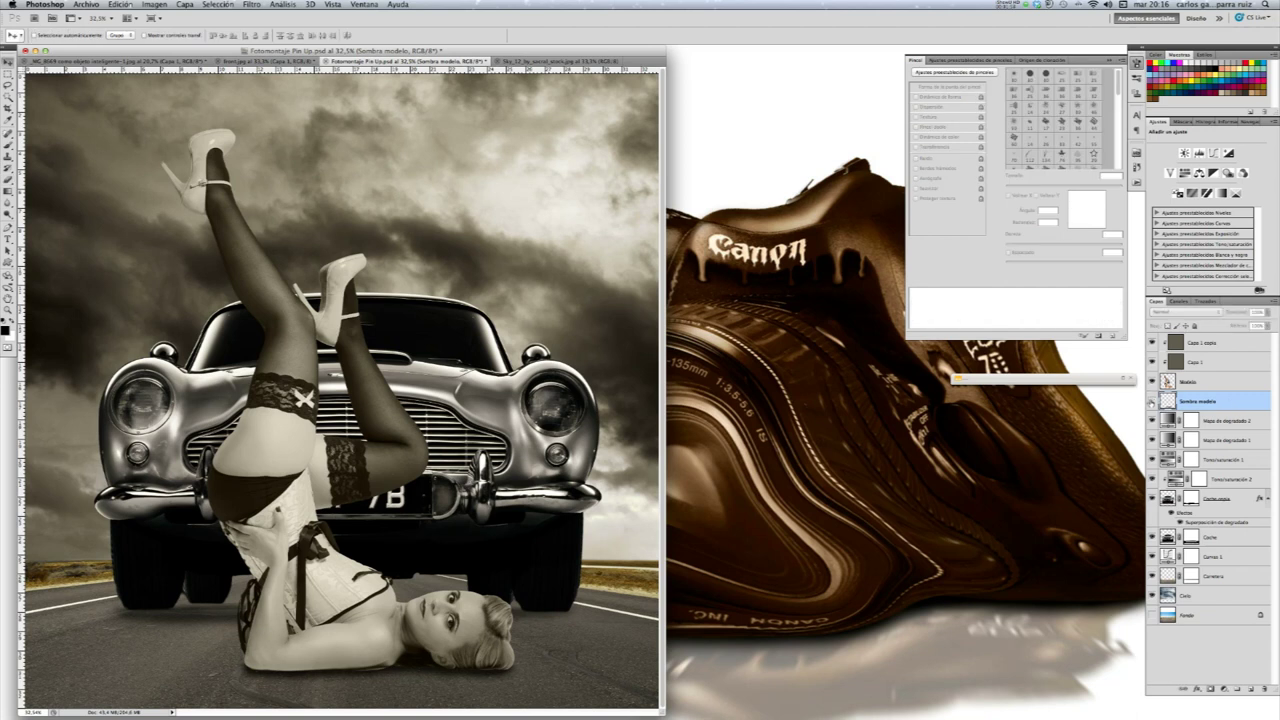
click(1152, 401)
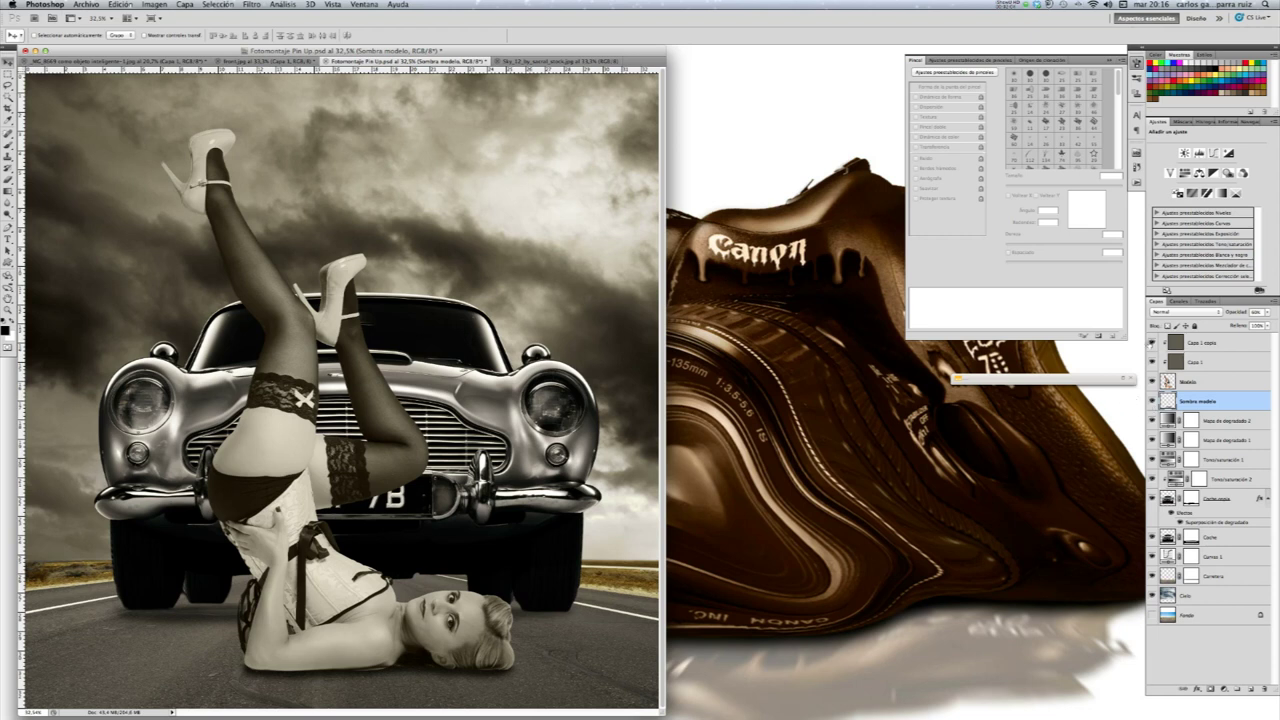
drag(1152, 342, 1149, 362)
click(1152, 401)
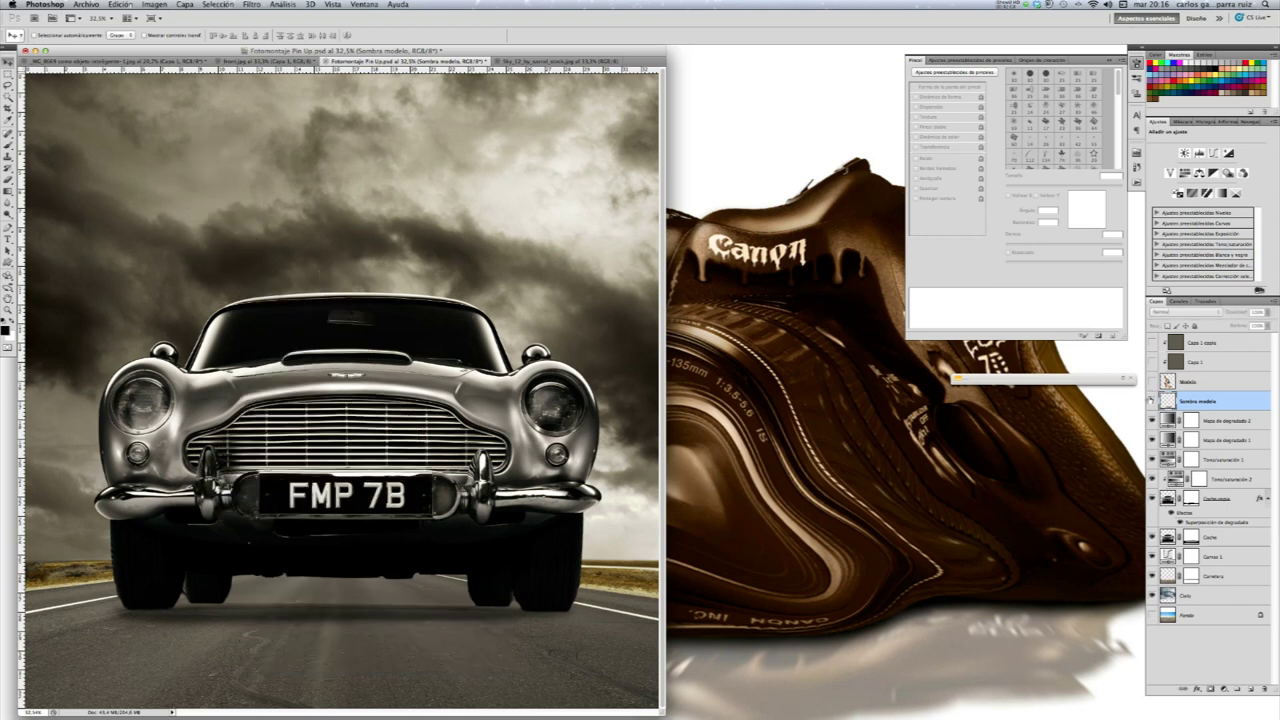
drag(1151, 402, 1151, 343)
Group Capa 1 copia, Capa 1, Modelo and Sombra modelo into a group named Modelo
ctrl+click(1220, 346)
ctrl+click(1219, 366)
ctrl+click(1216, 384)
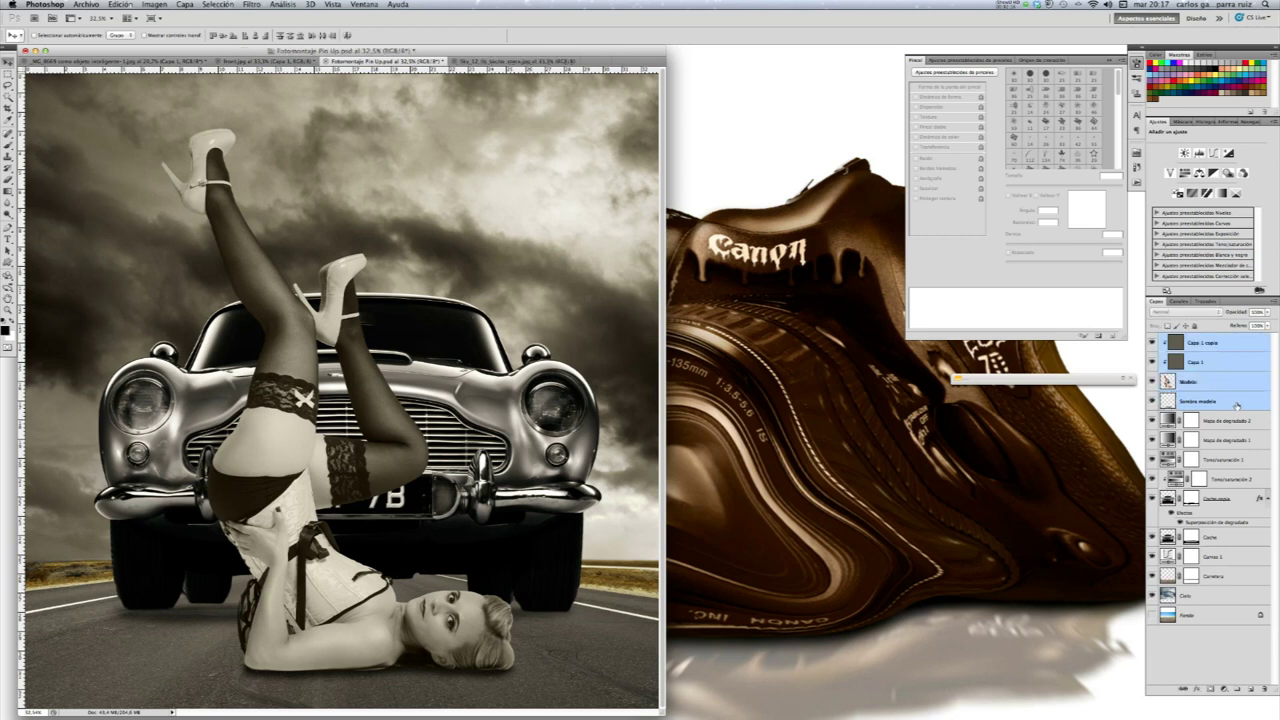
drag(1226, 402, 1237, 688)
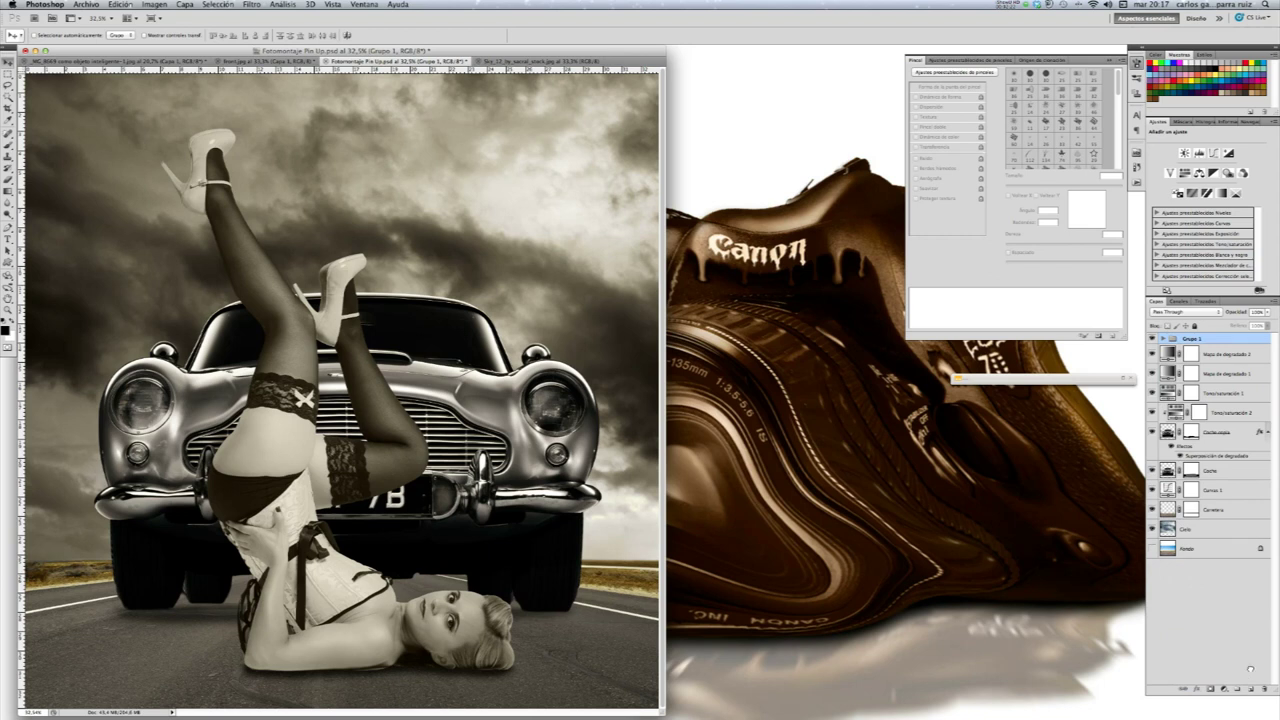
double_click(1193, 339)
key(BackSpace)
text(Modelo)
key(Return)
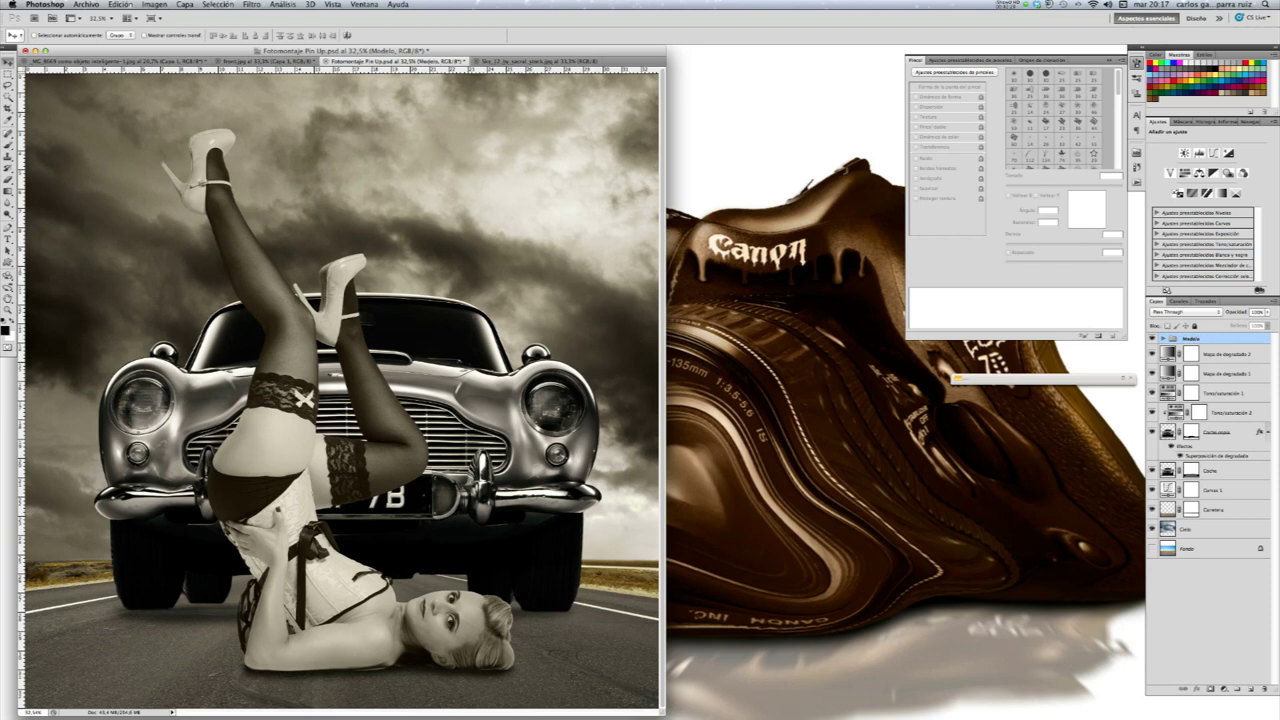
Hide the Modelo group and add empty layer Capa 2 above Mapa de degradado 2
click(1152, 340)
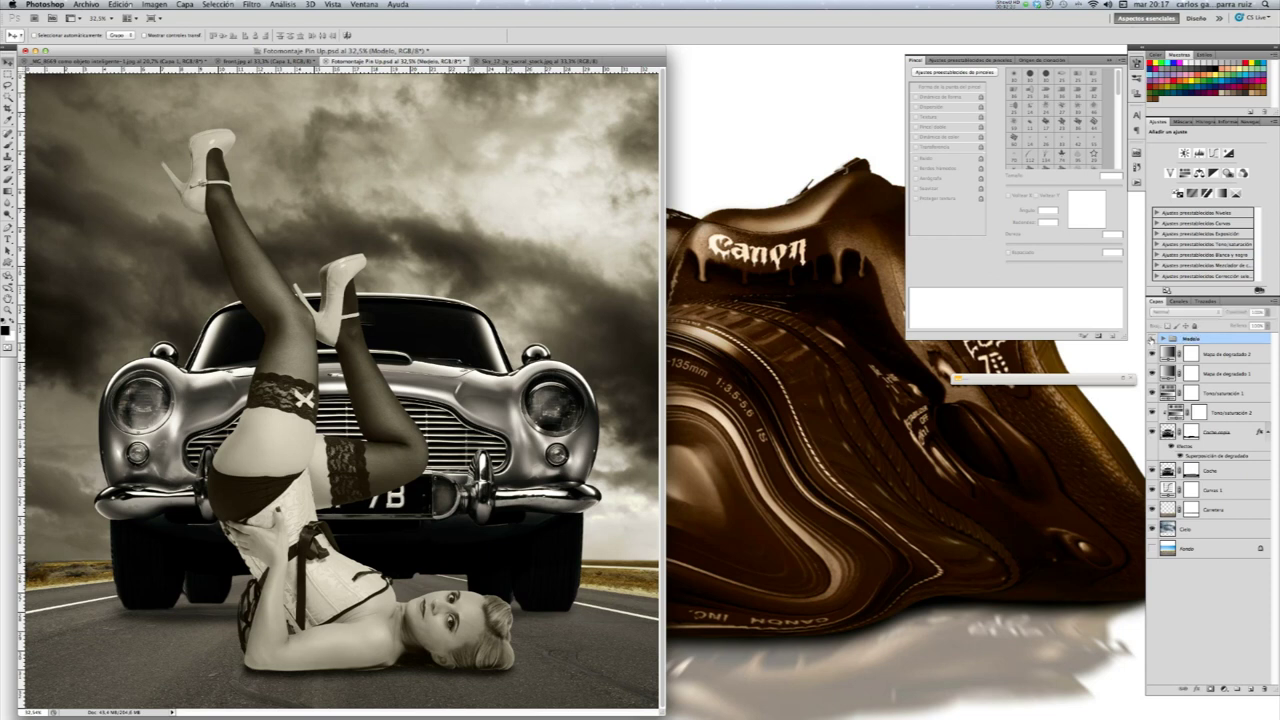
click(1226, 356)
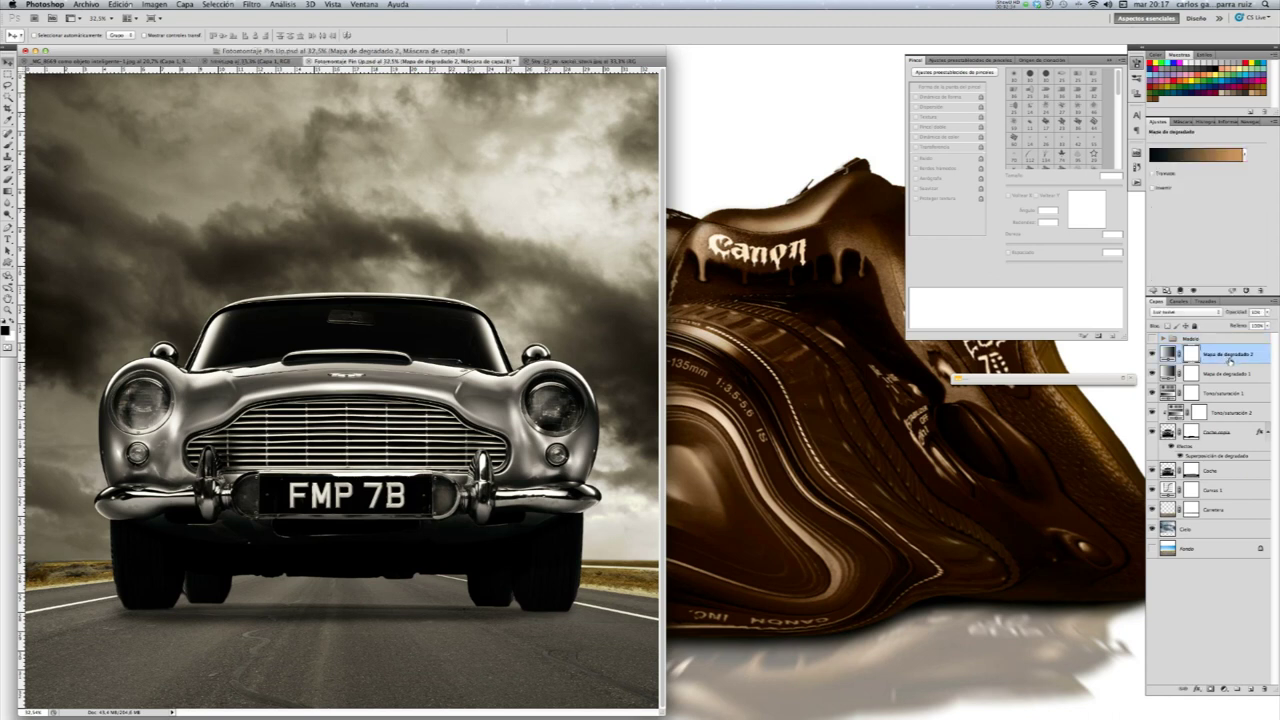
click(1249, 689)
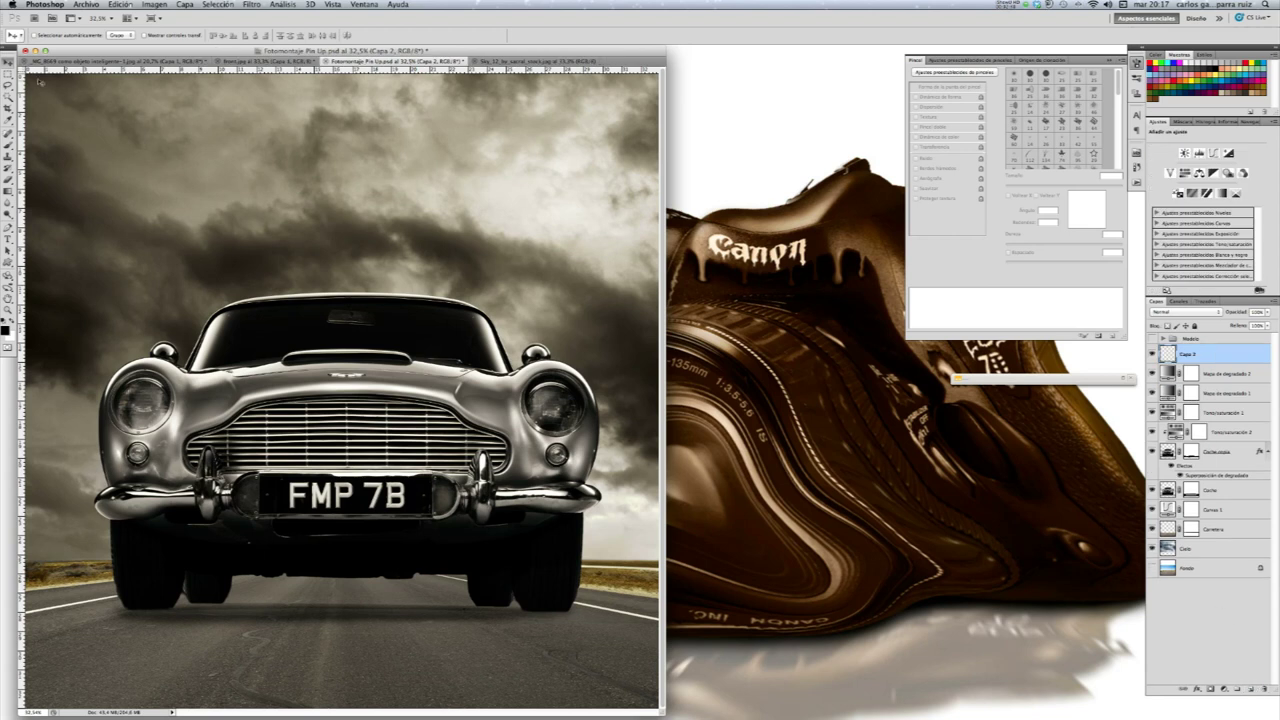
Draw an elliptical selection in the sky above the car roof and fill it with black
drag(8, 73, 37, 82)
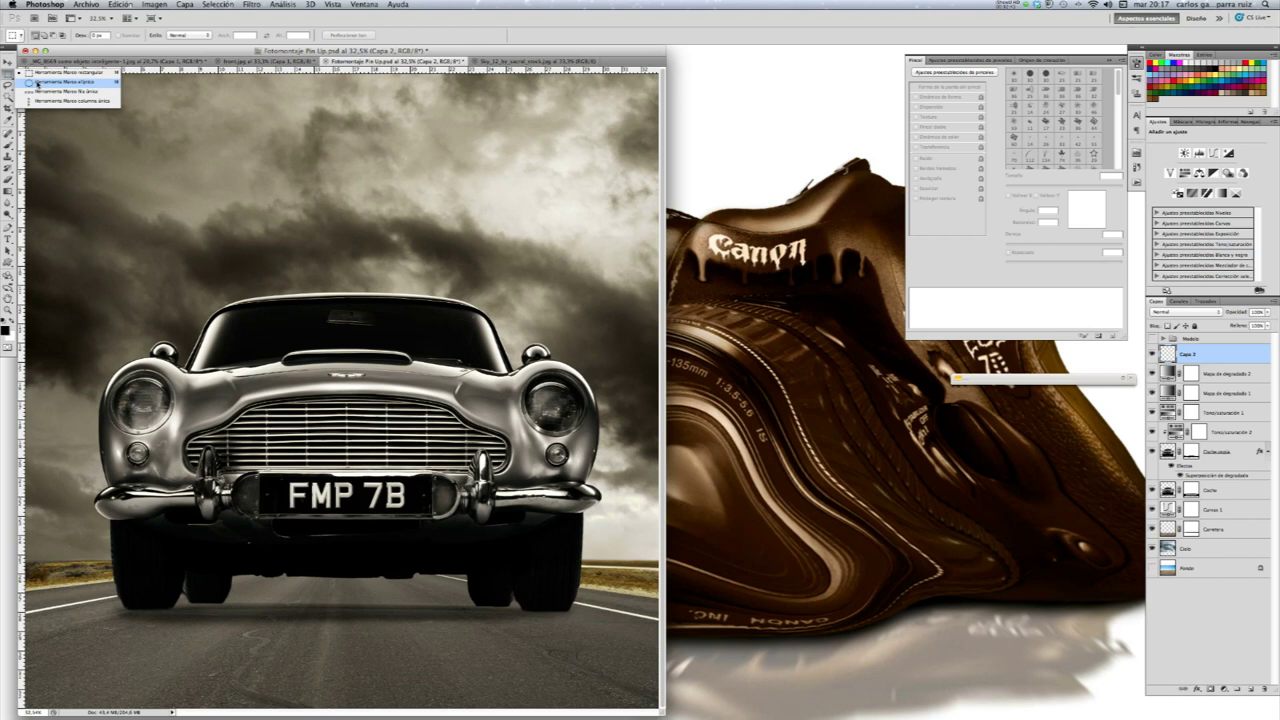
click(37, 82)
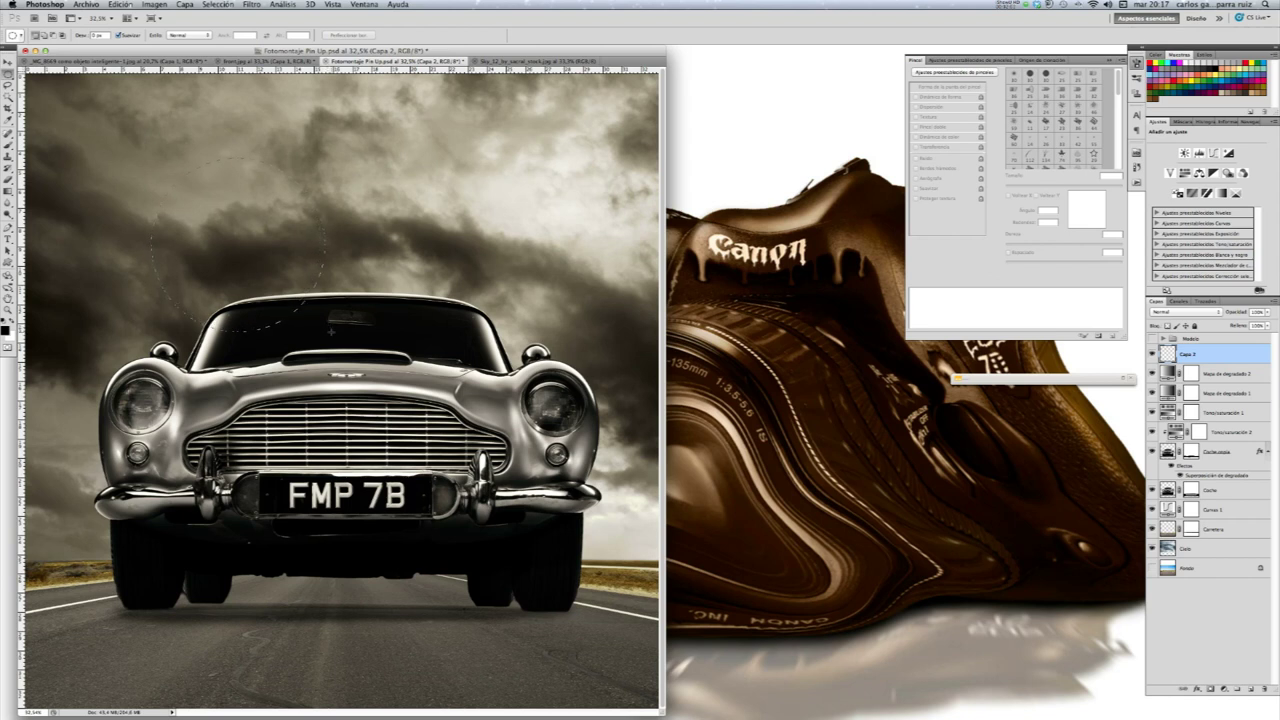
drag(331, 331, 325, 337)
key(shift+BackSpace)
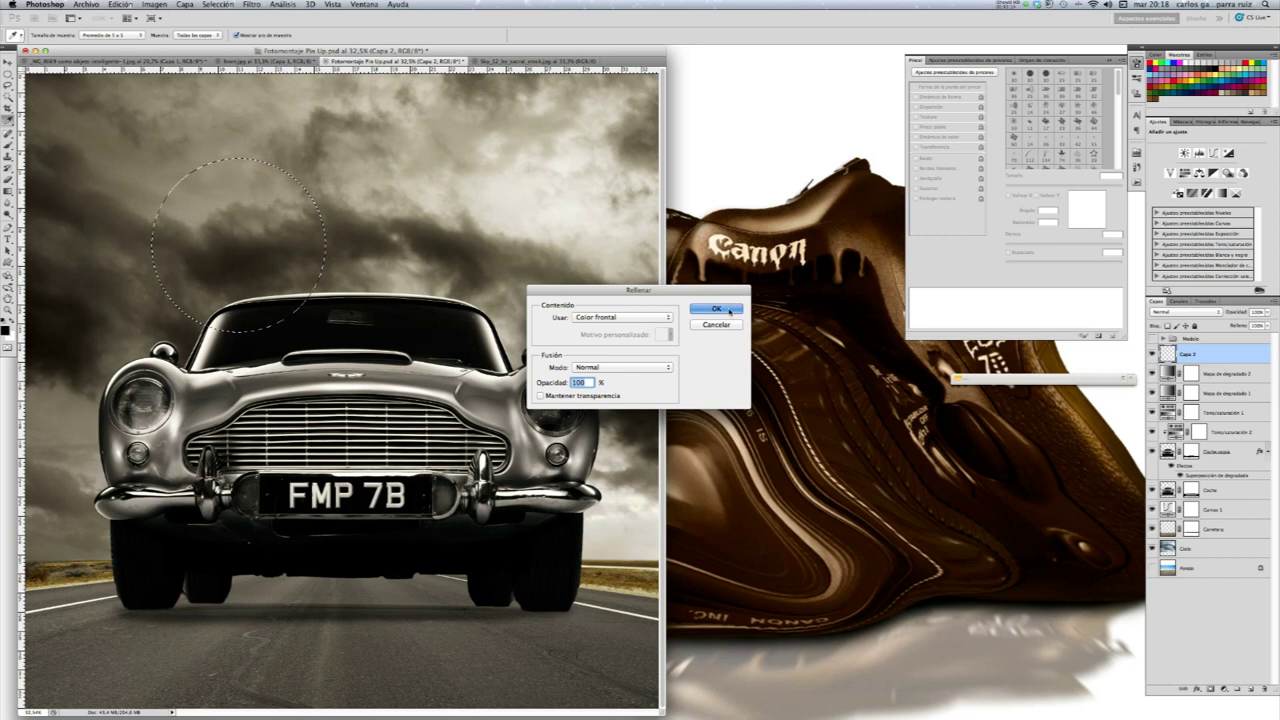
key(Return)
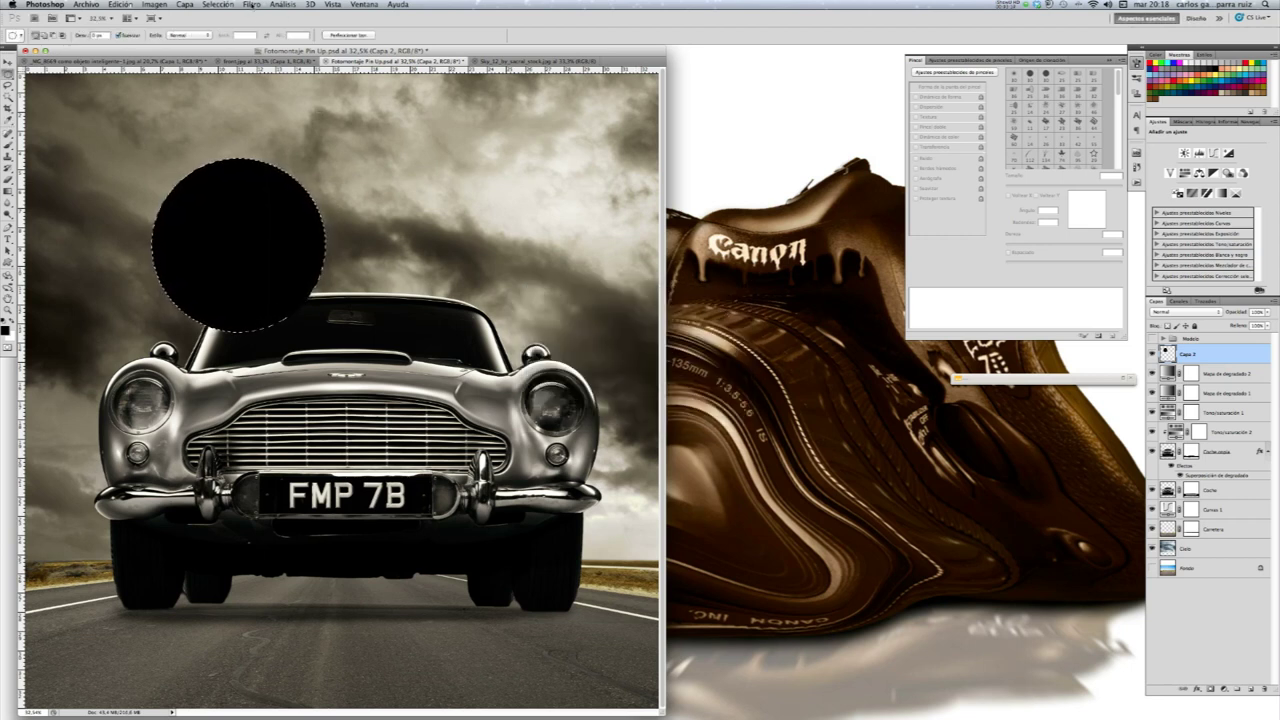
Apply a Prime de 105 mm Destello lens flare at 105% brightness centred in the circle
click(251, 4)
mouse_move(268, 159)
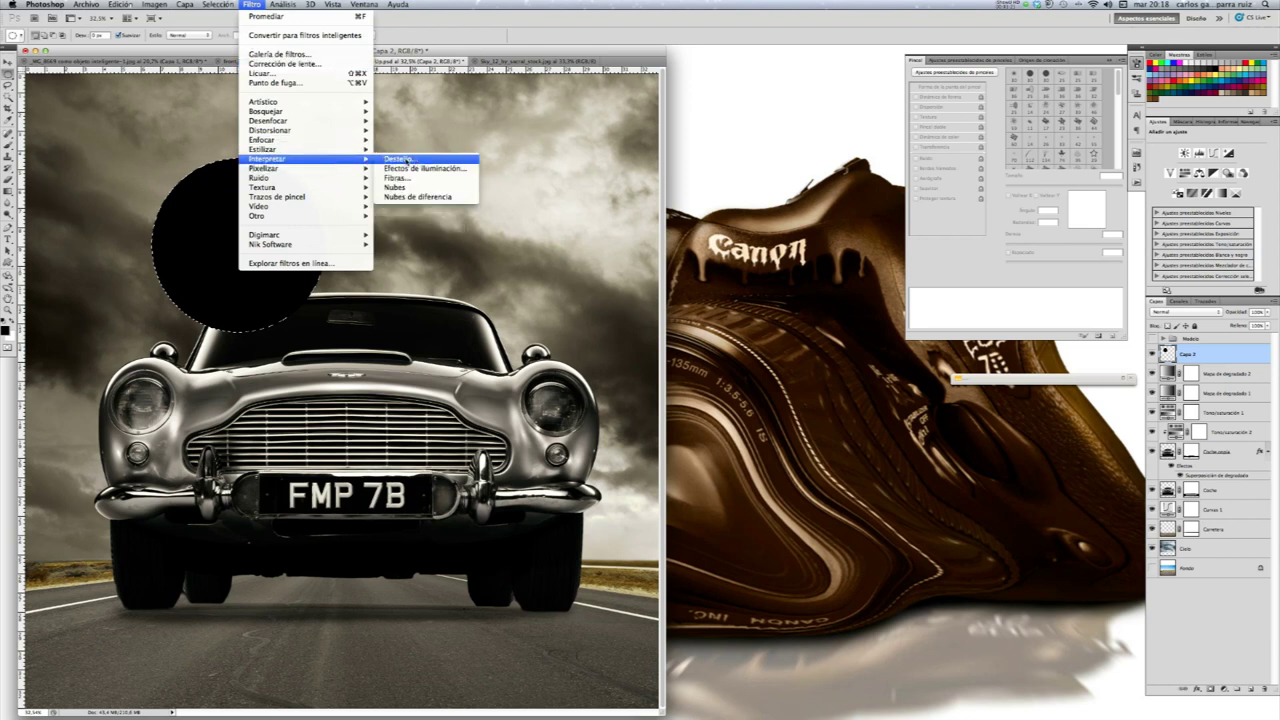
click(405, 160)
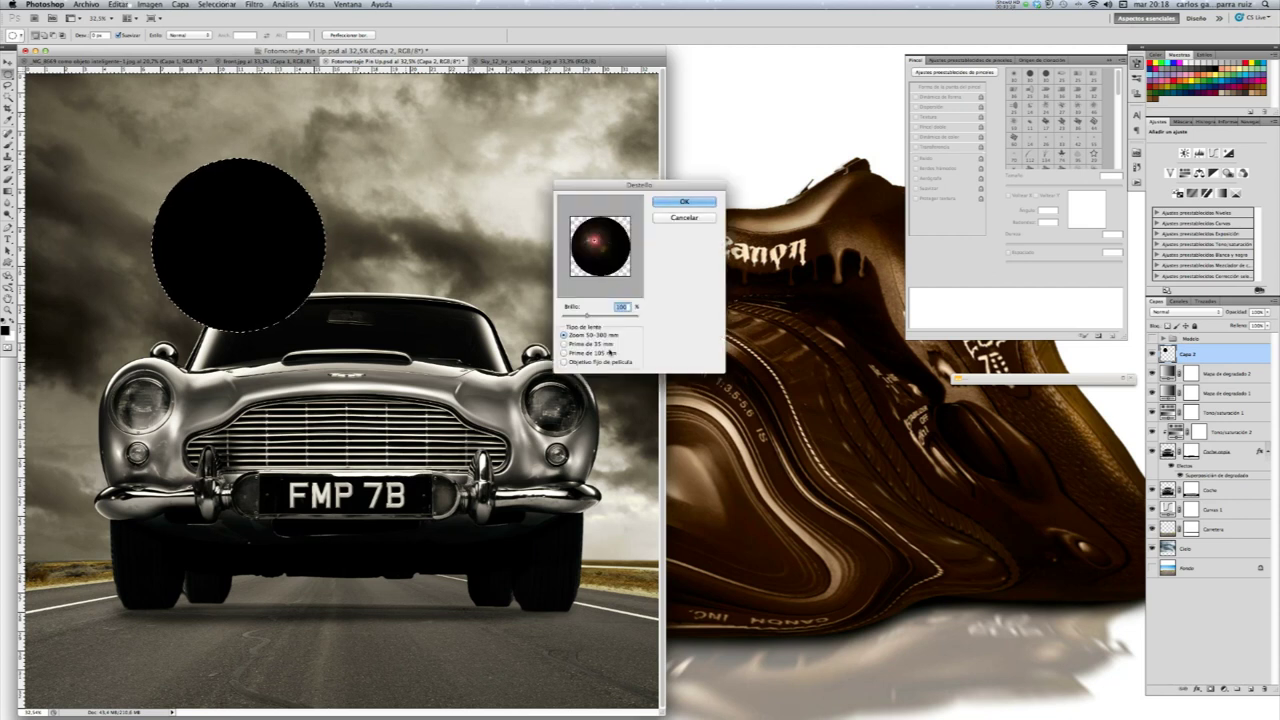
click(564, 353)
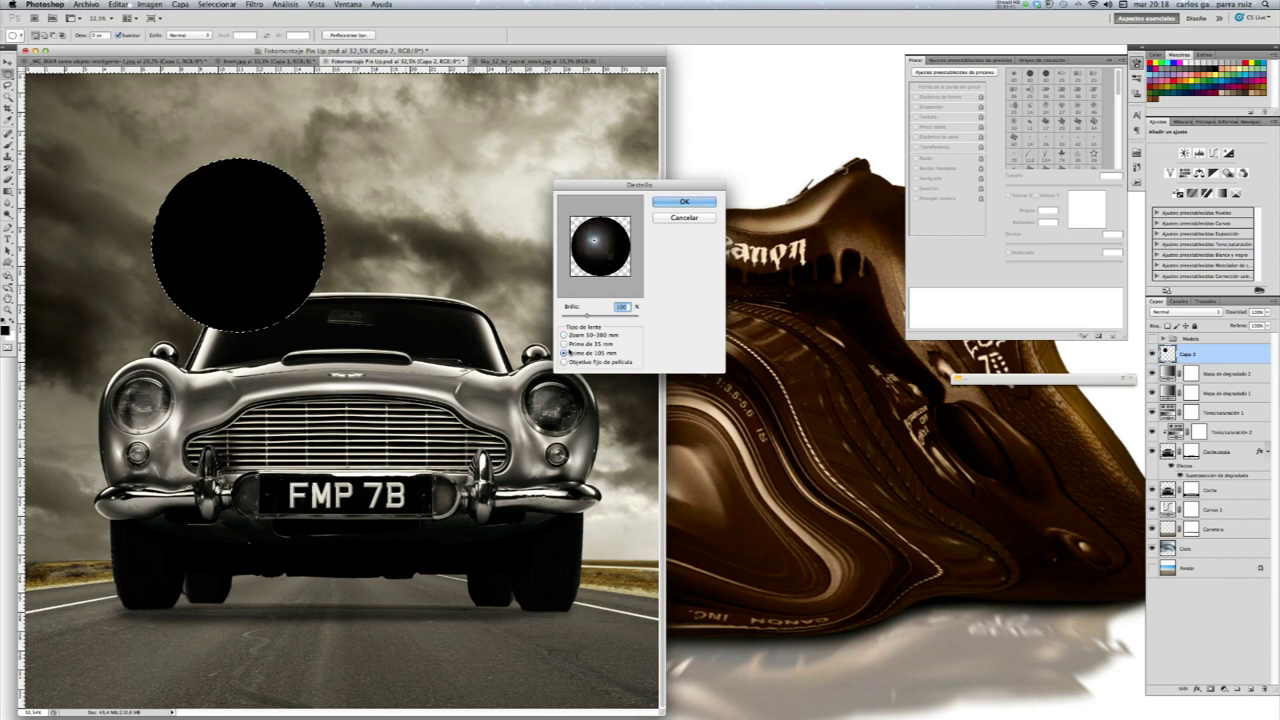
click(600, 246)
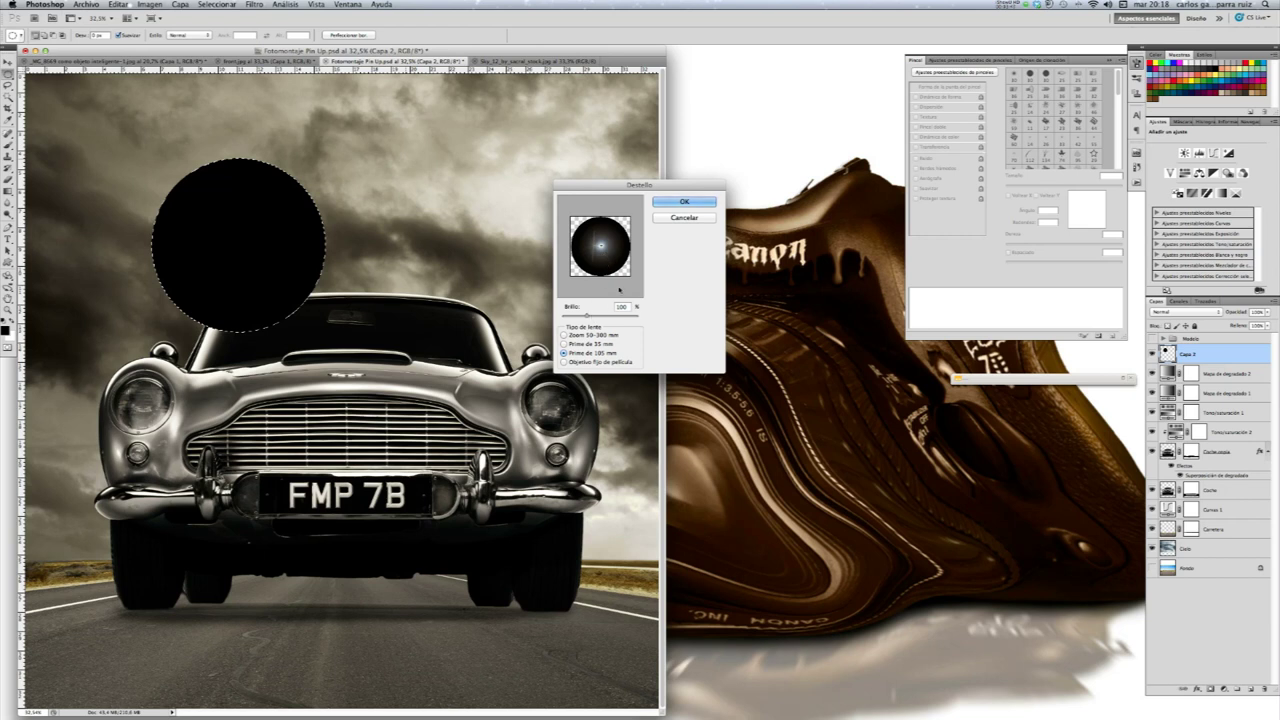
drag(587, 316, 589, 316)
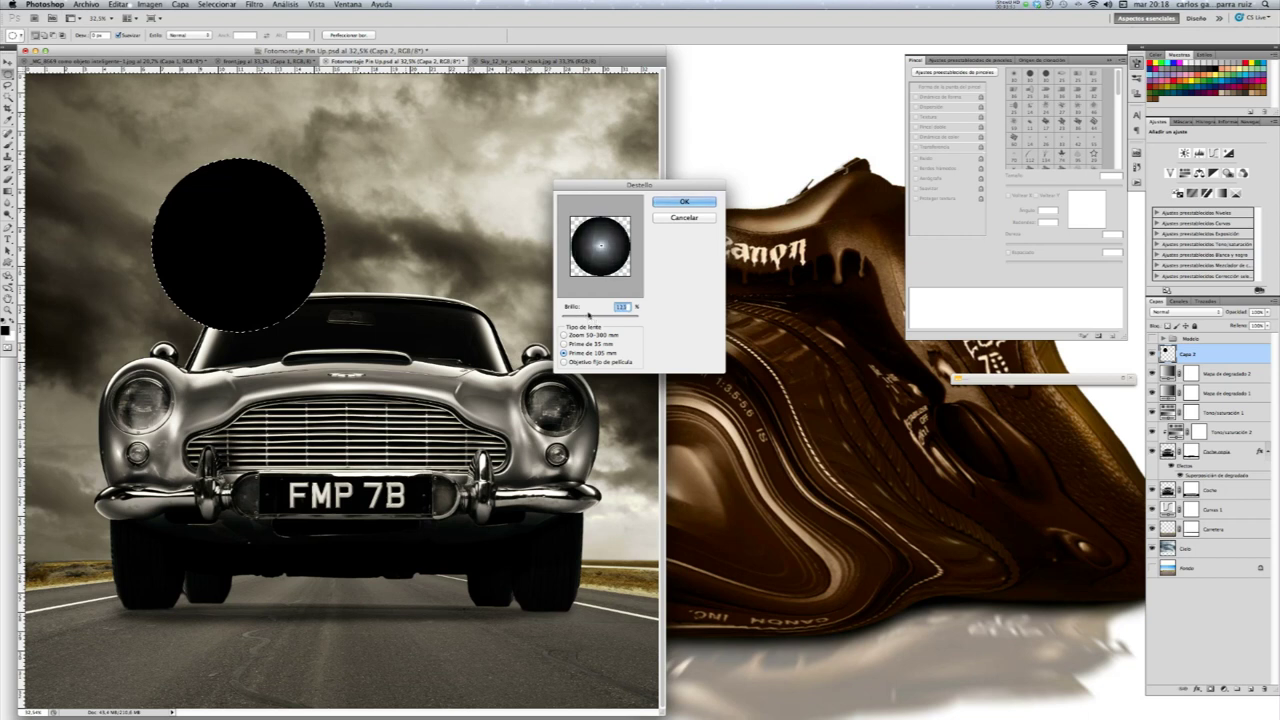
text(10)
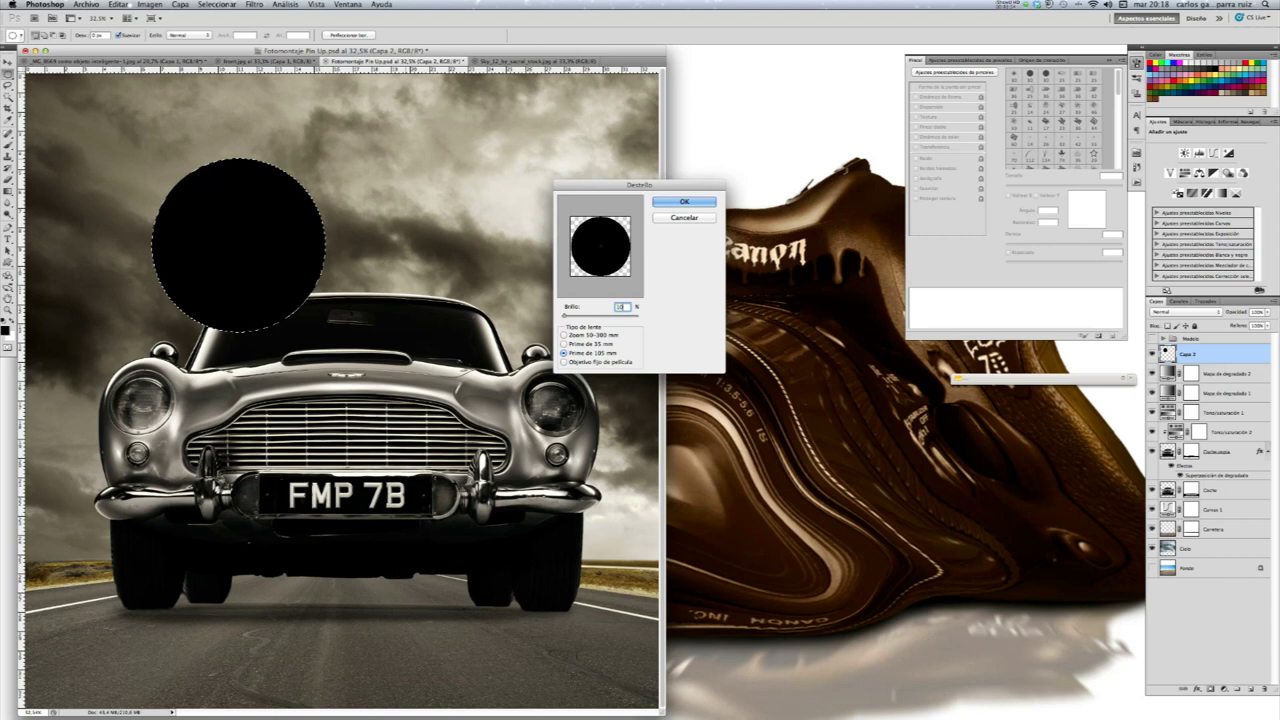
text(5)
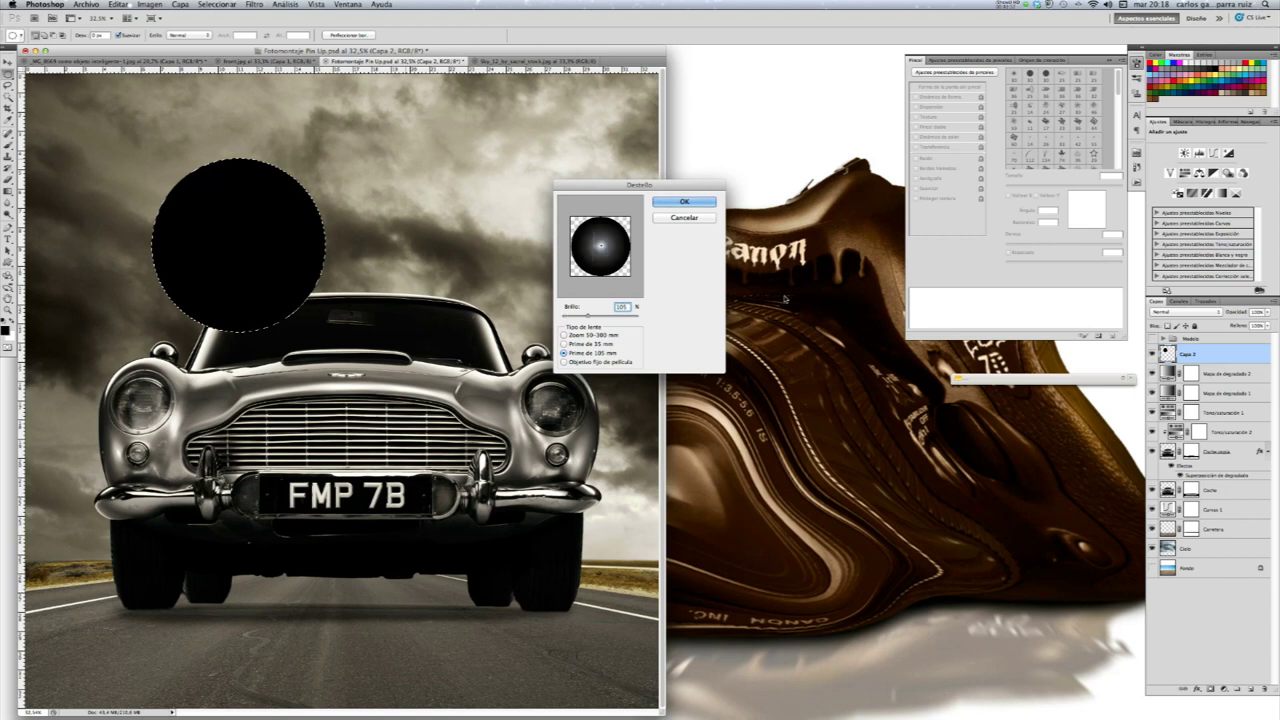
click(671, 204)
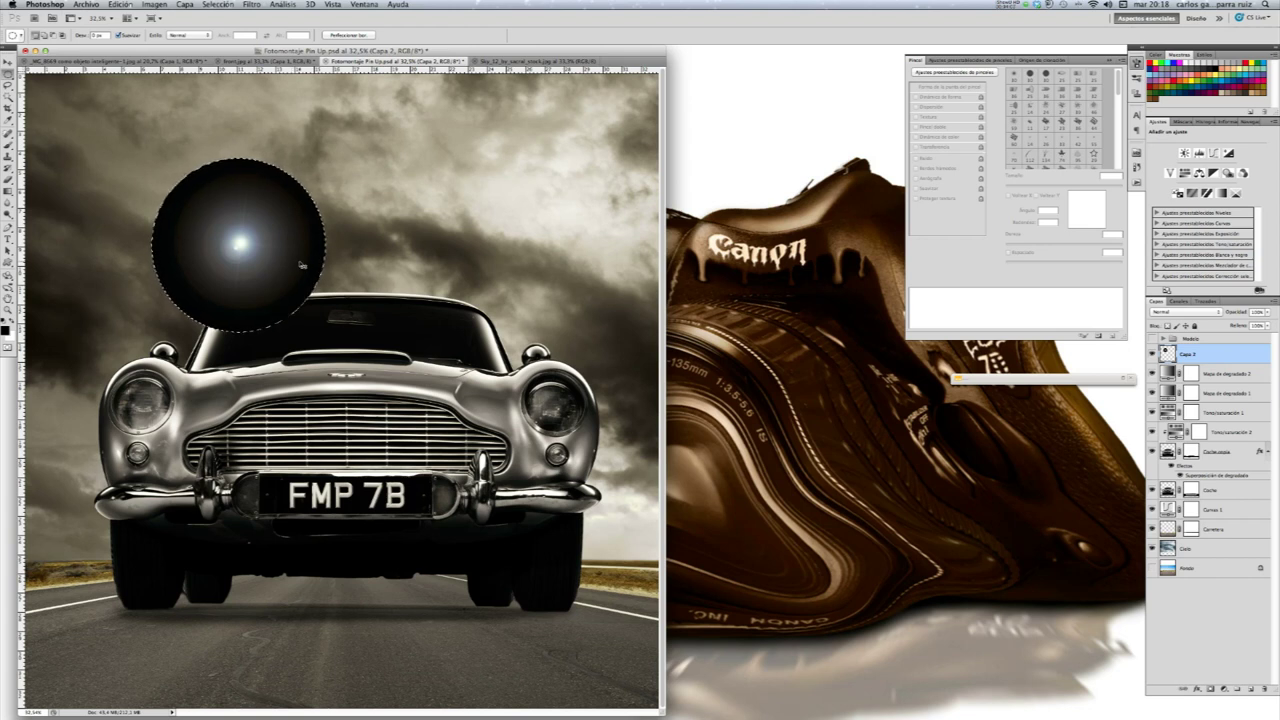
Deselect, move the sphere above the car roof and set Capa 2's blend mode to Trama
key(ctrl+d)
key(v)
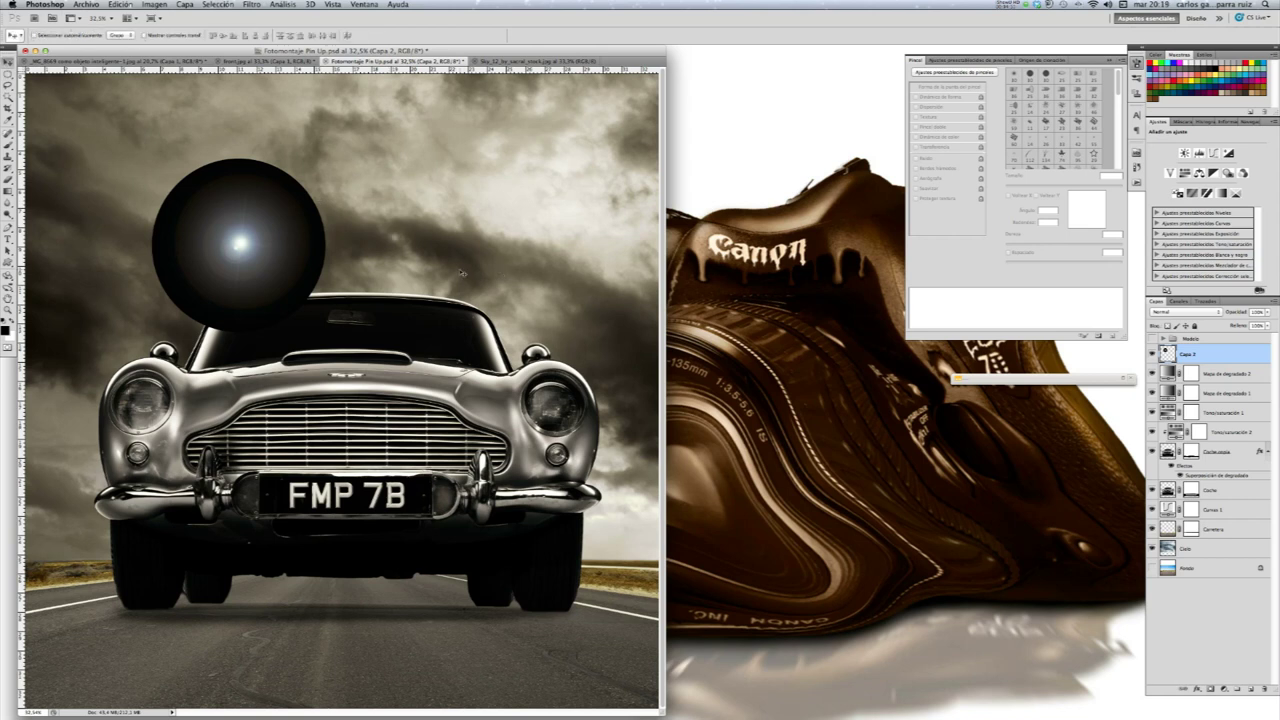
mouse_move(270, 262)
mouse_down()
mouse_move(447, 292)
mouse_move(473, 387)
mouse_up()
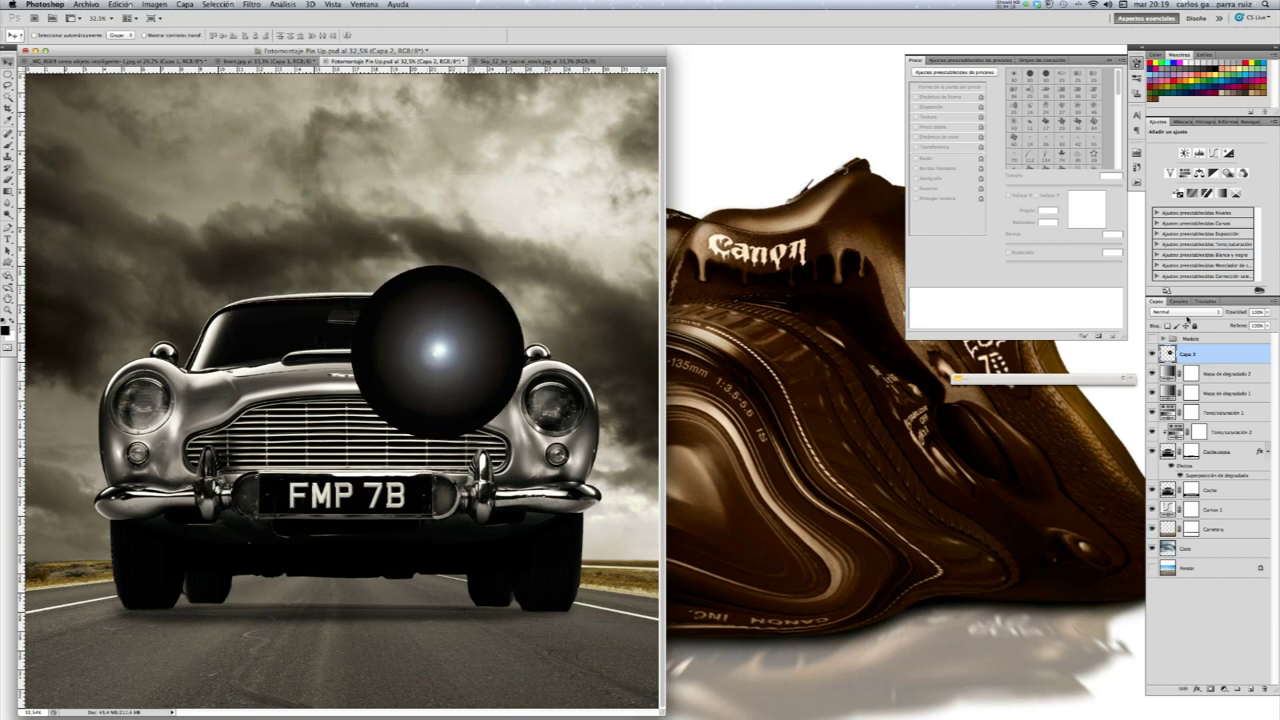
click(1188, 315)
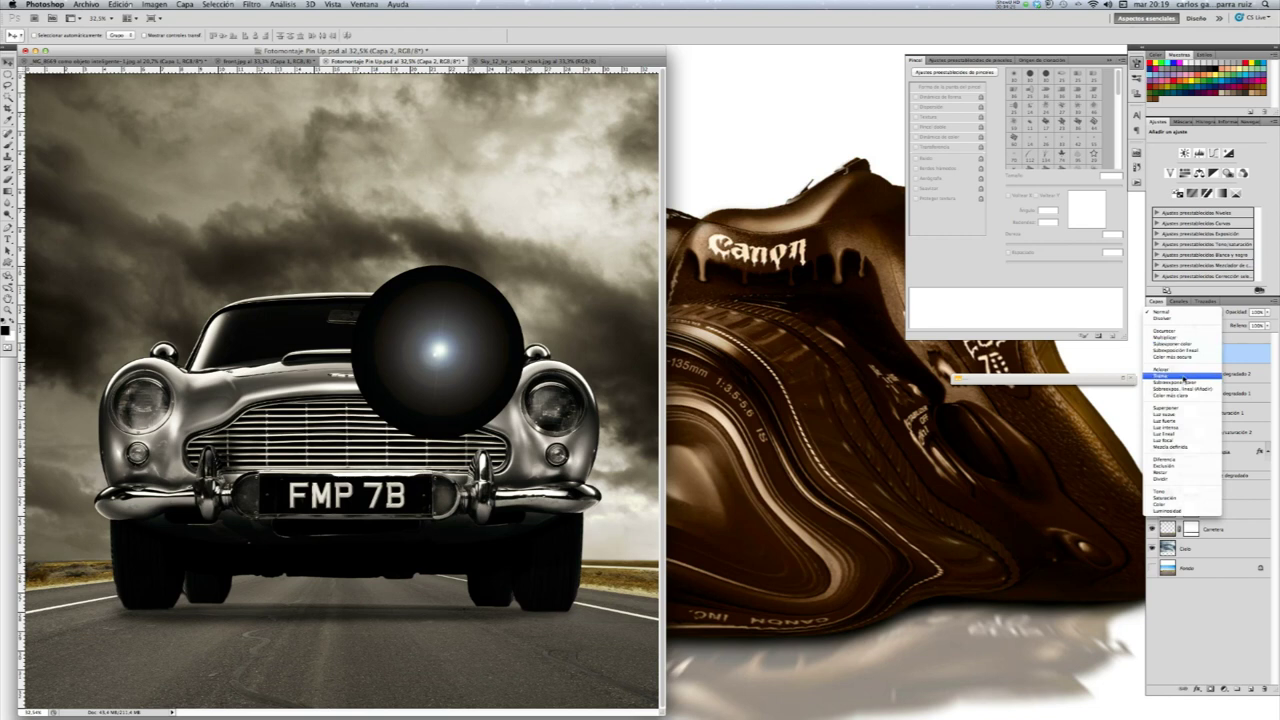
click(1186, 376)
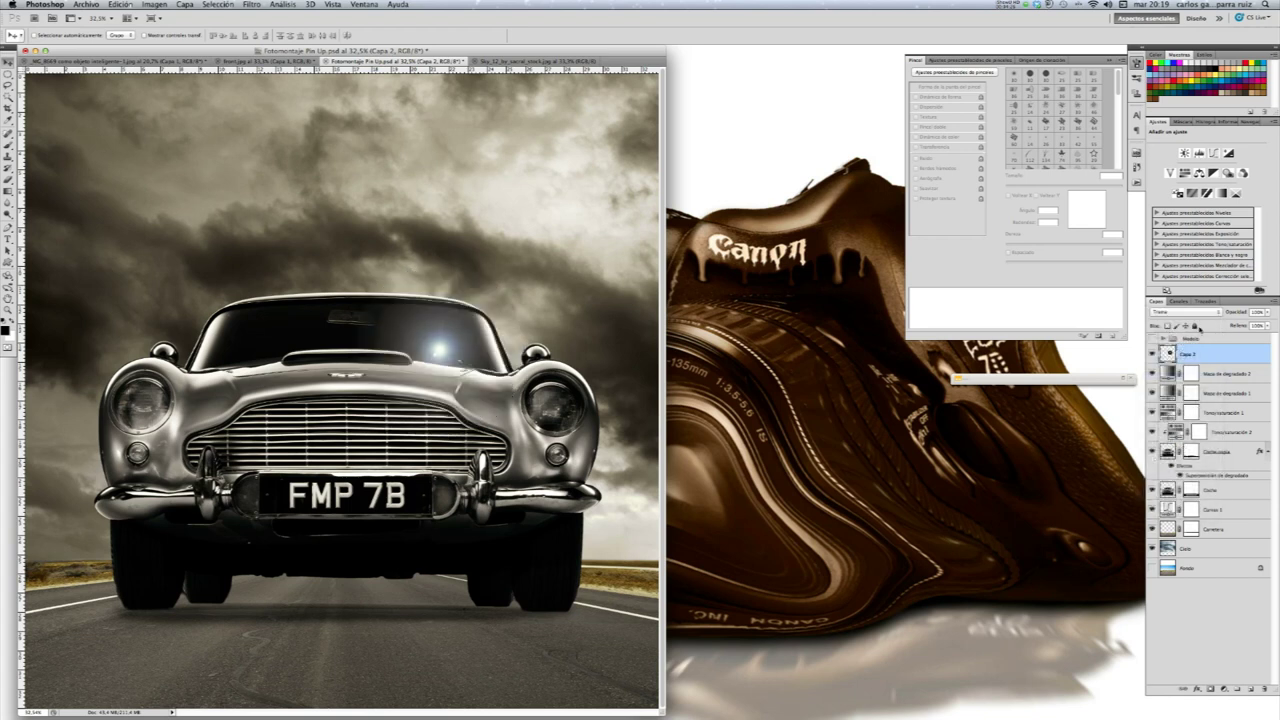
Try the glow in several spots, over the sky and windshield, then undo the last move
mouse_move(469, 359)
mouse_down()
mouse_move(529, 357)
mouse_move(582, 414)
mouse_up()
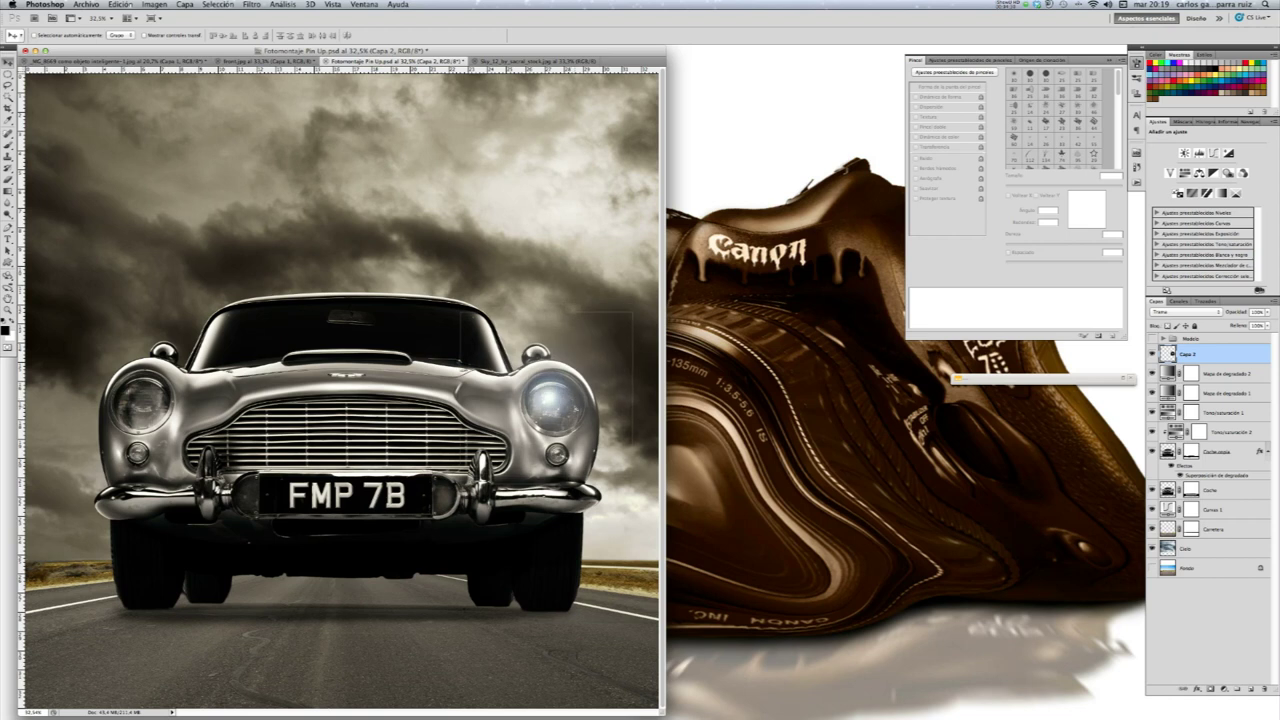
mouse_move(577, 415)
mouse_down()
mouse_move(380, 268)
mouse_move(375, 278)
mouse_up()
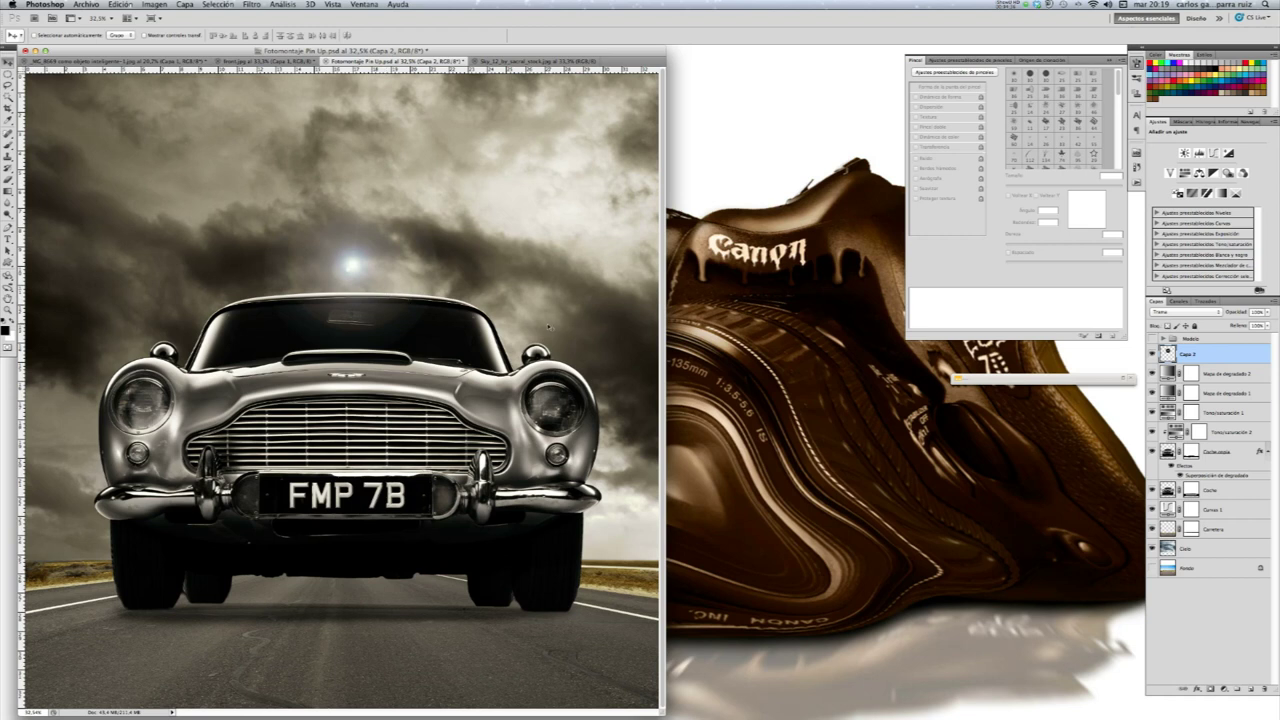
drag(527, 327, 615, 412)
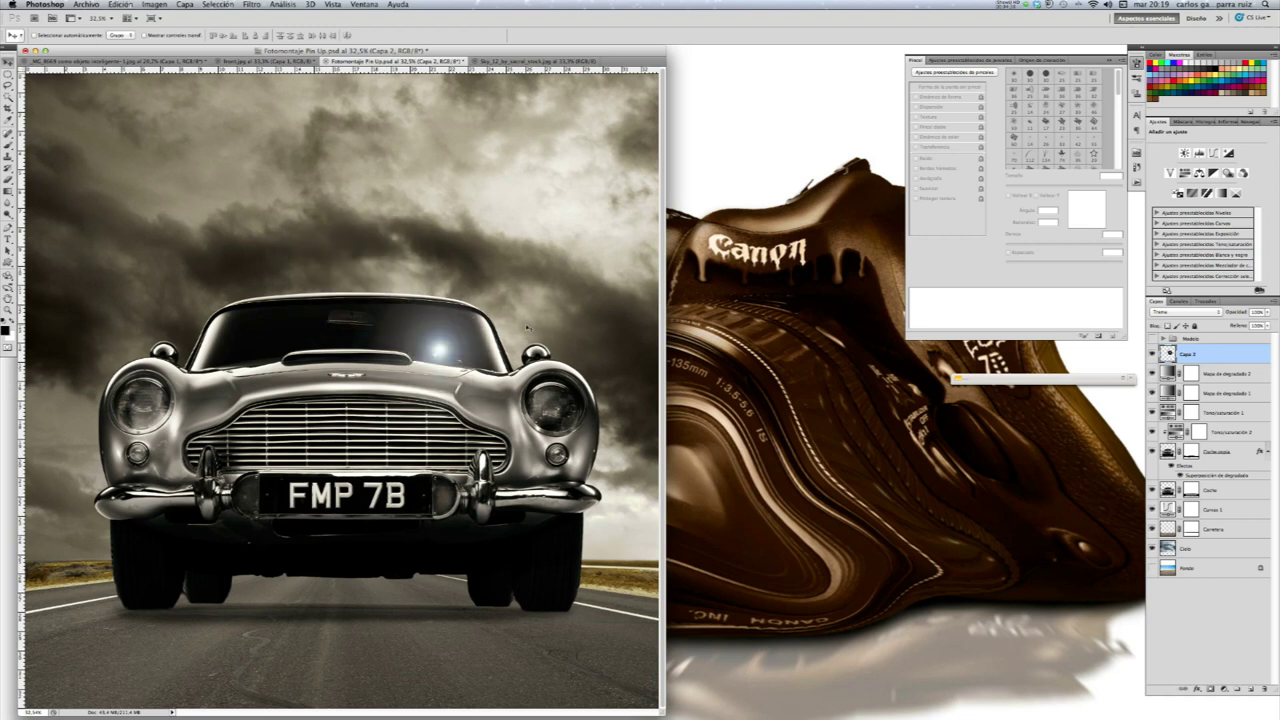
key(ctrl+z)
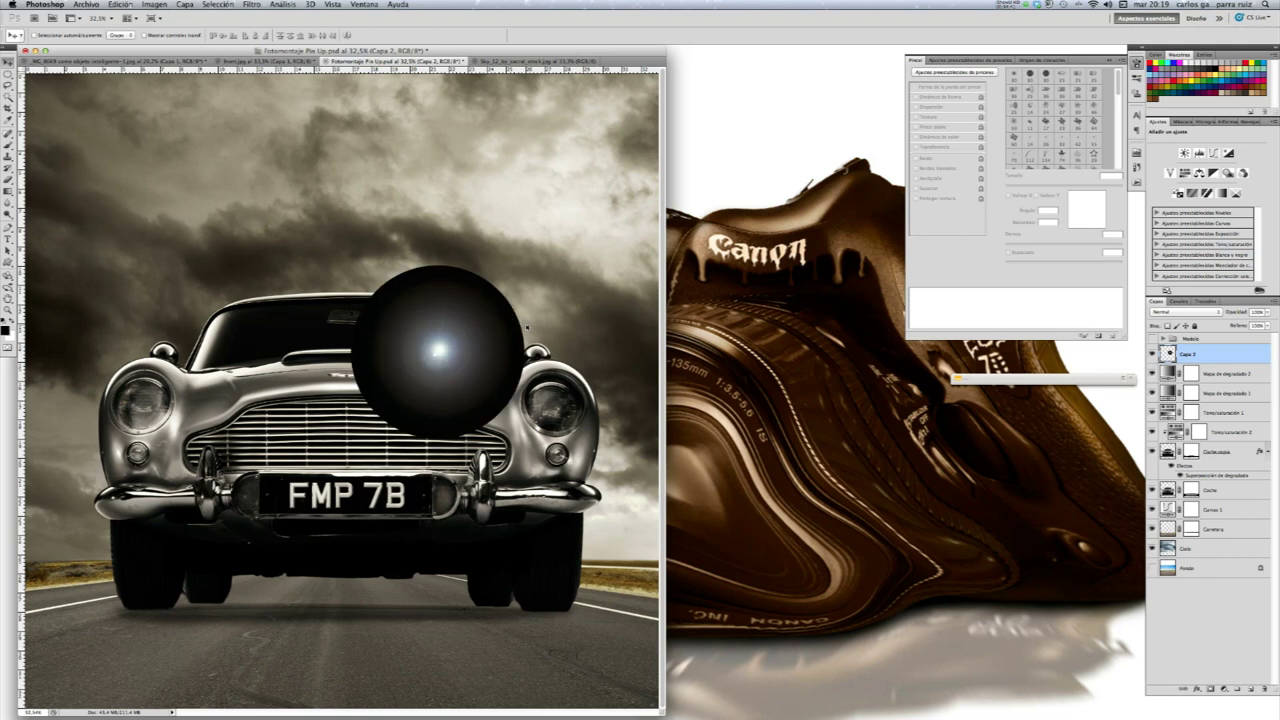
Undo the disc move and the old flare, then render a new 115% brightness lens flare
key(ctrl+alt+z)
key(ctrl+alt+z)
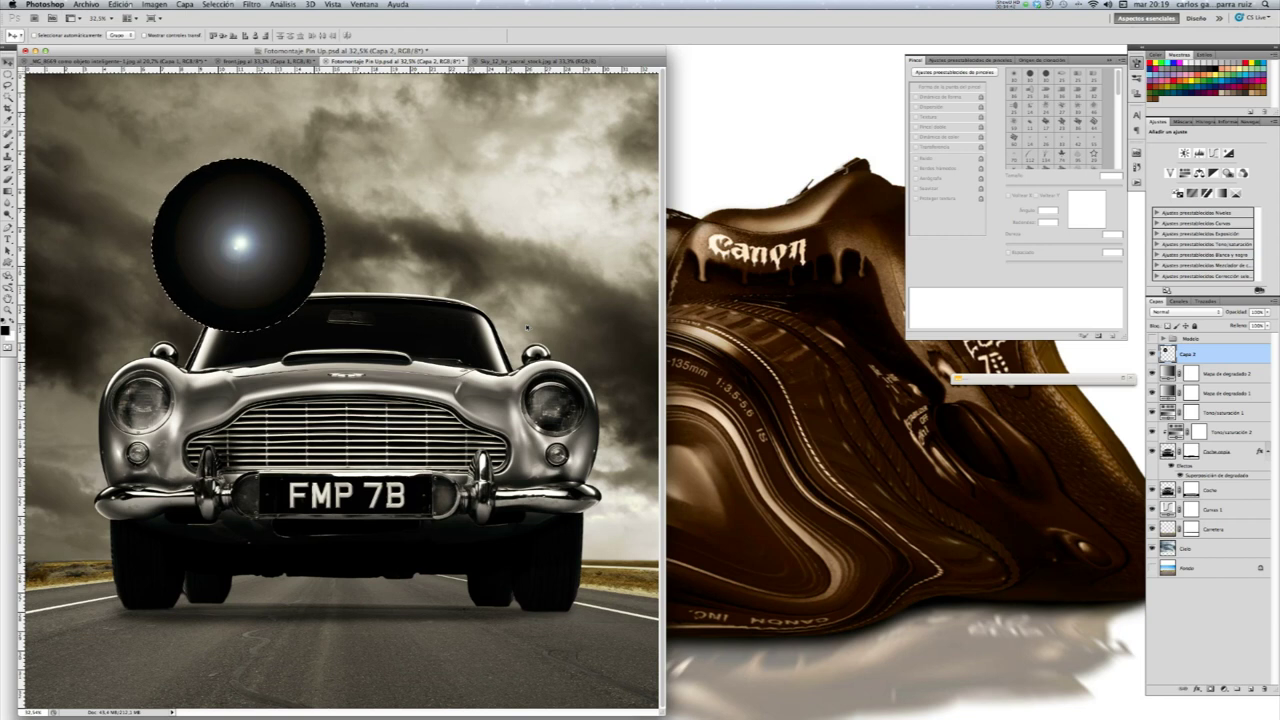
key(ctrl+alt+z)
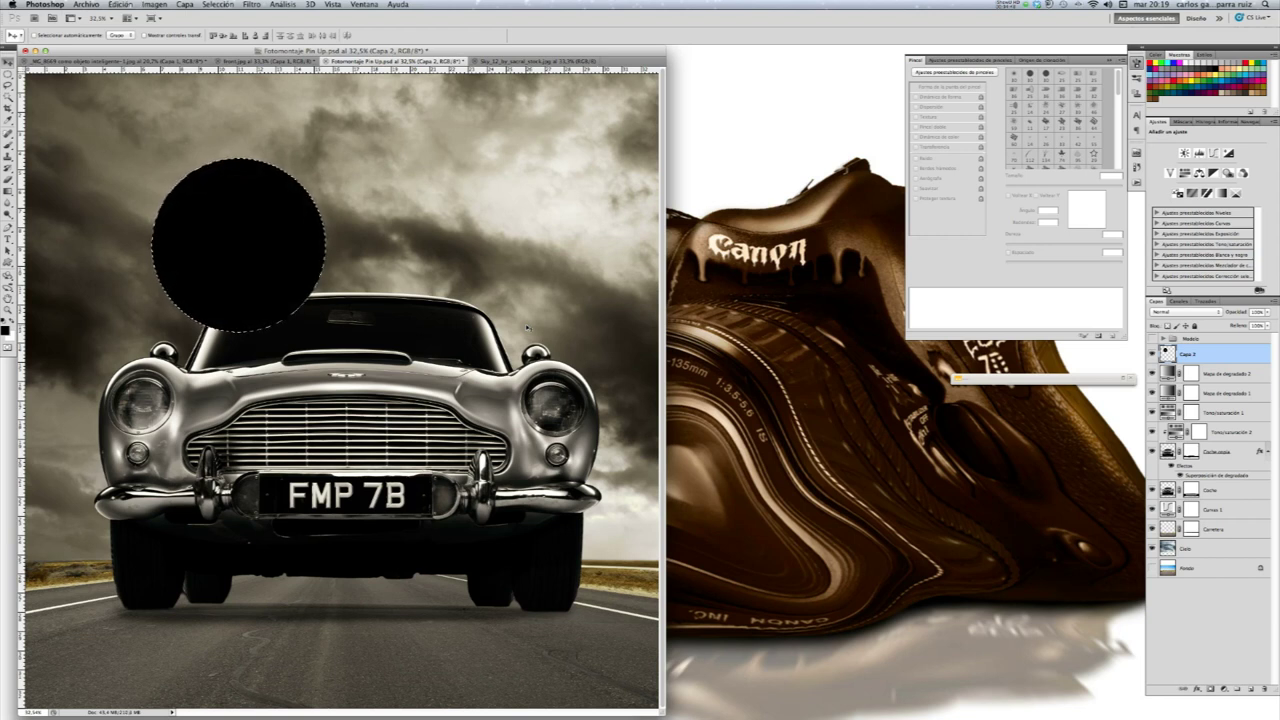
click(251, 6)
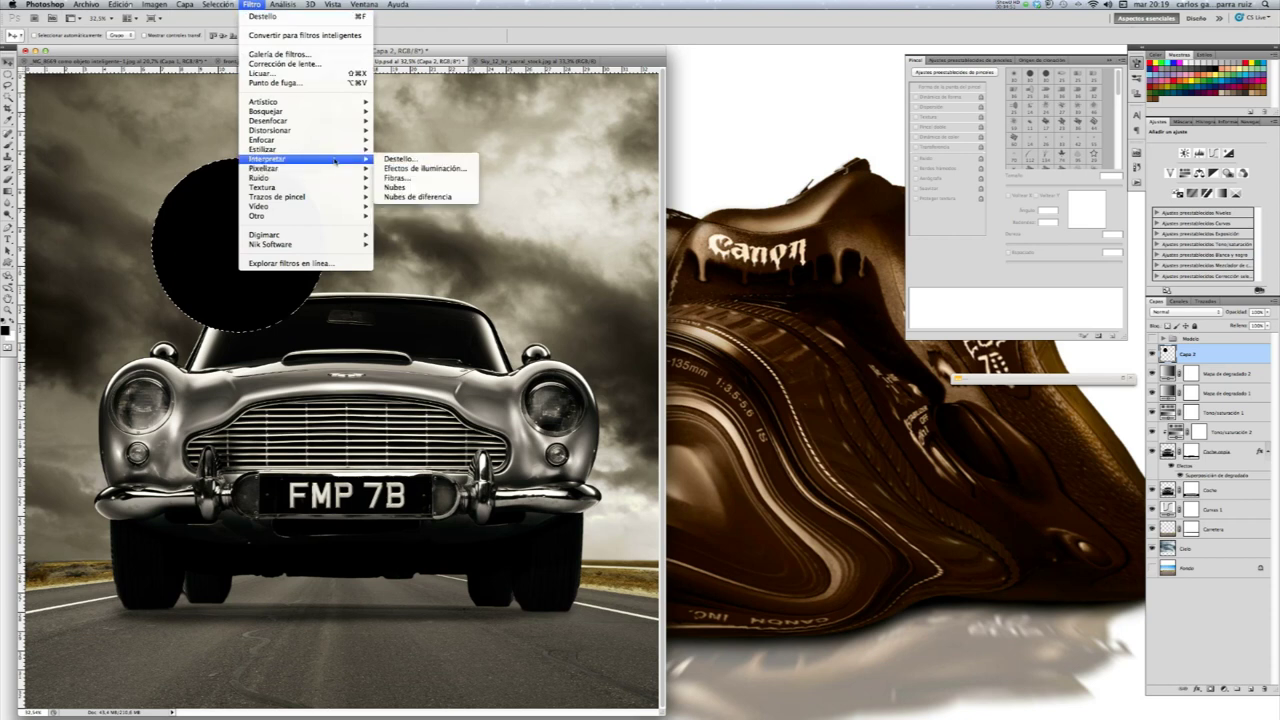
click(422, 159)
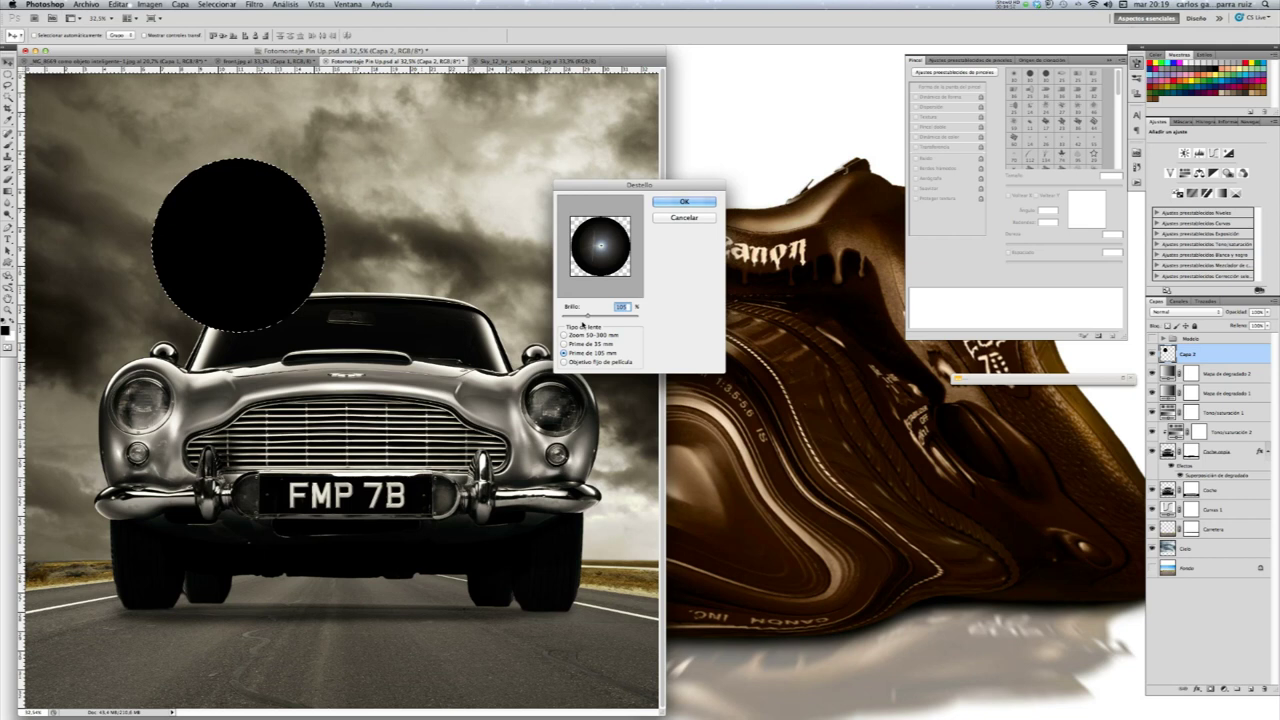
text(1)
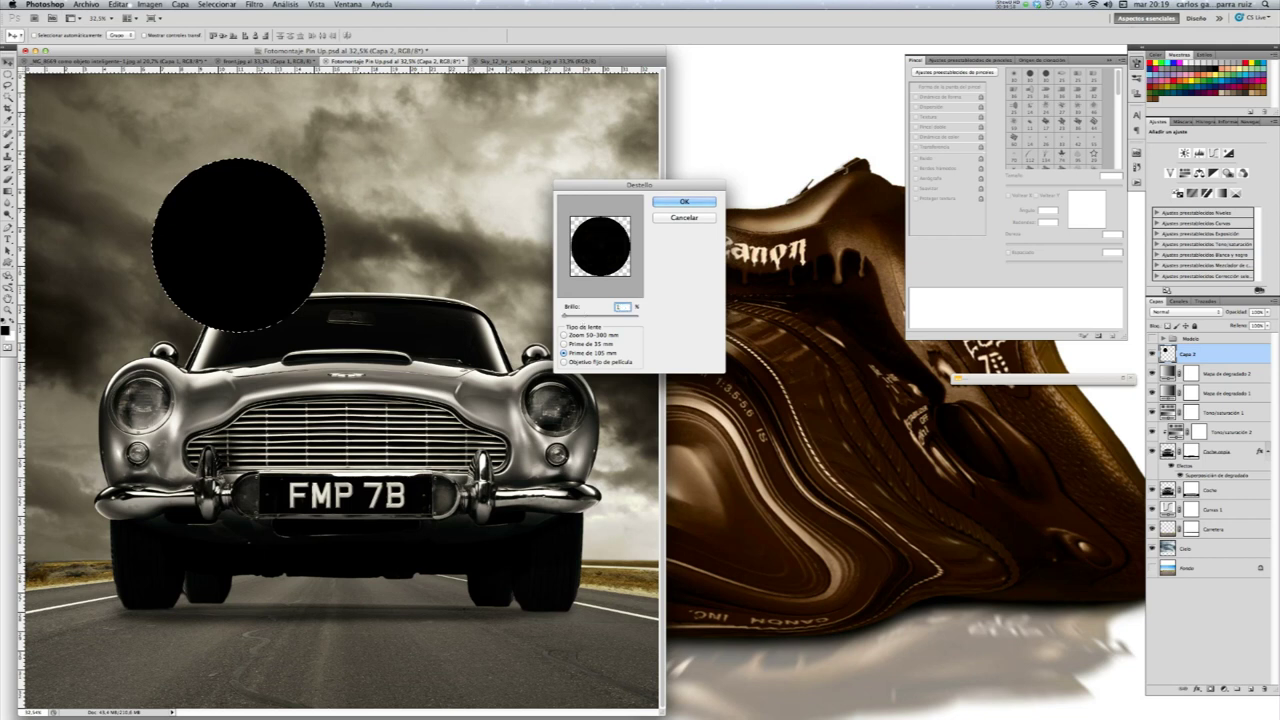
text(20)
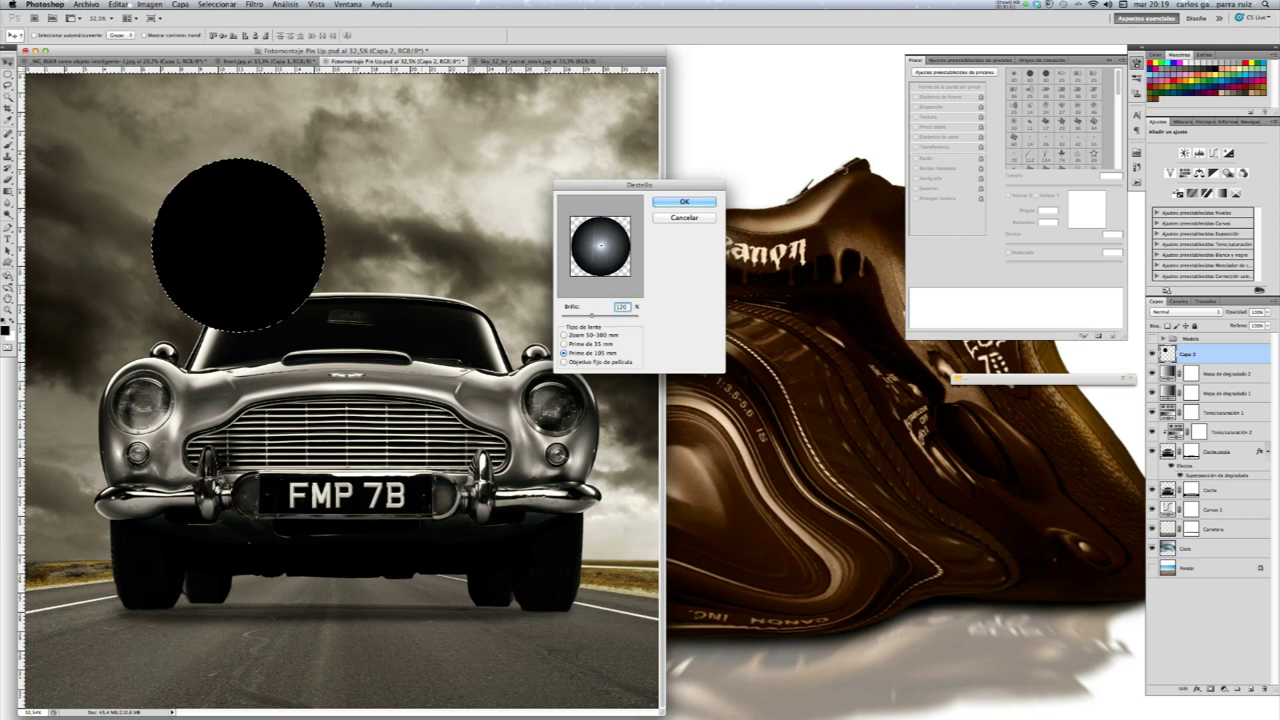
key(BackSpace)
key(BackSpace)
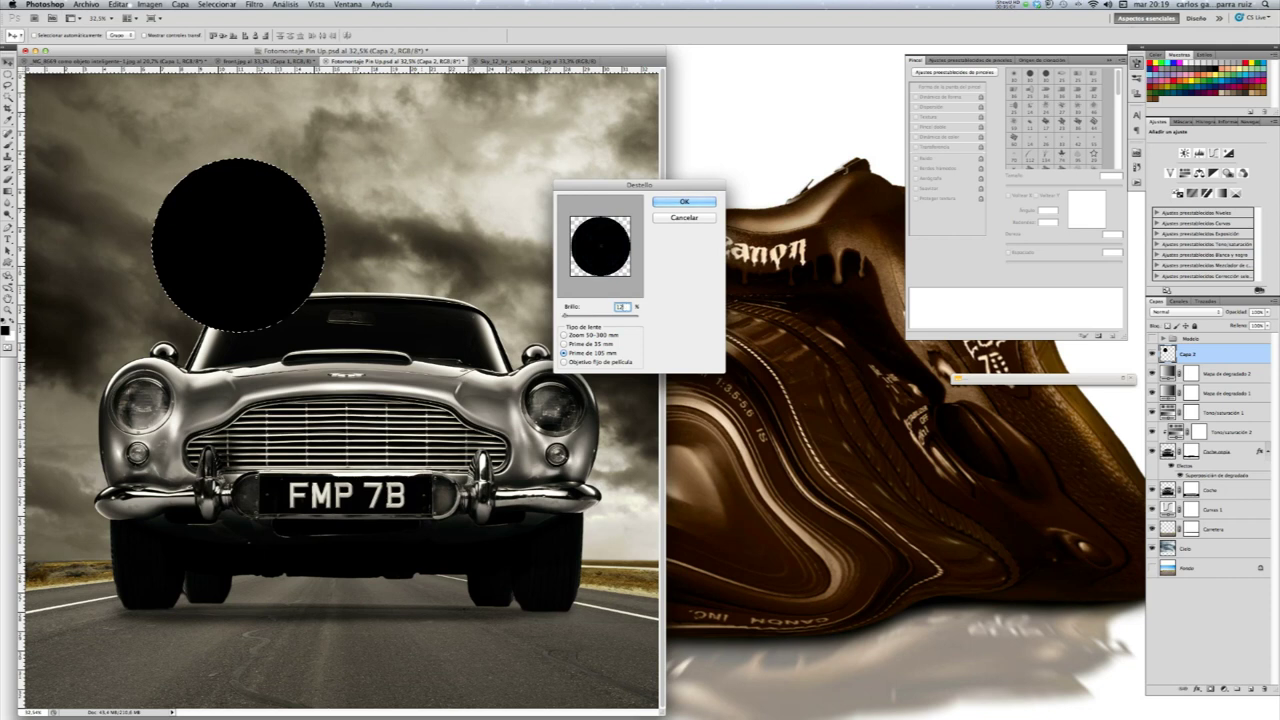
text(15)
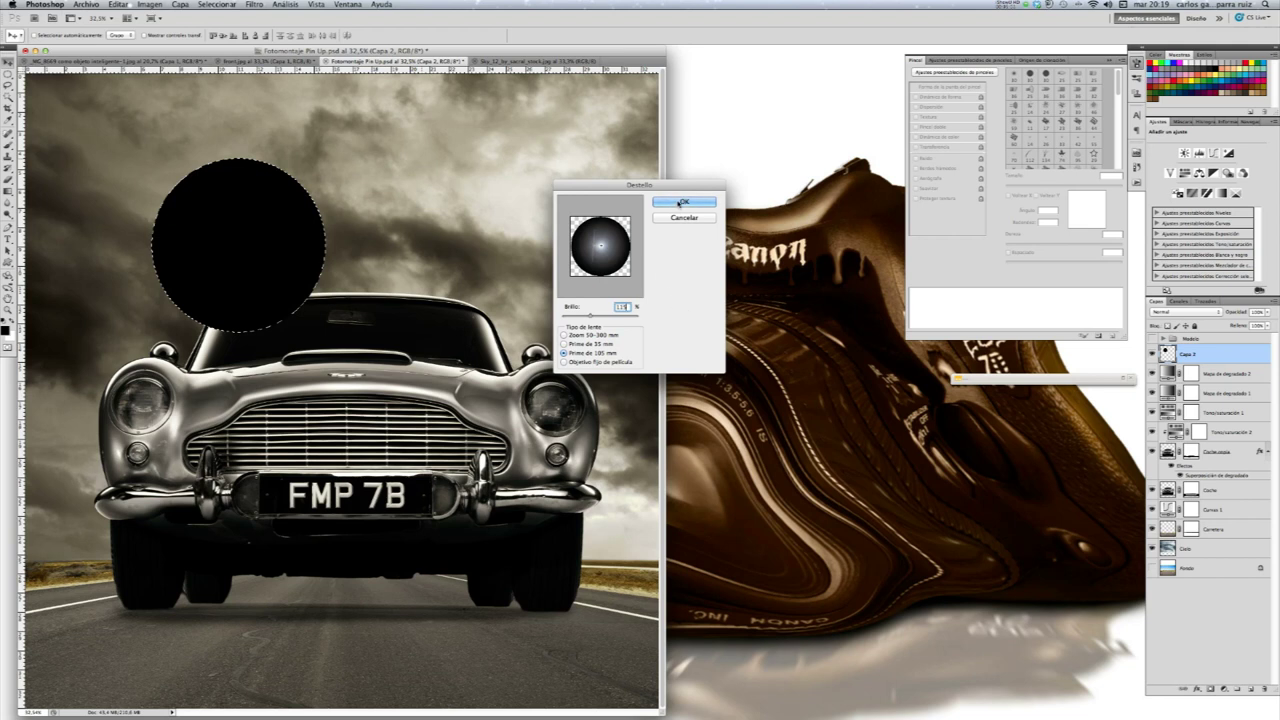
click(677, 202)
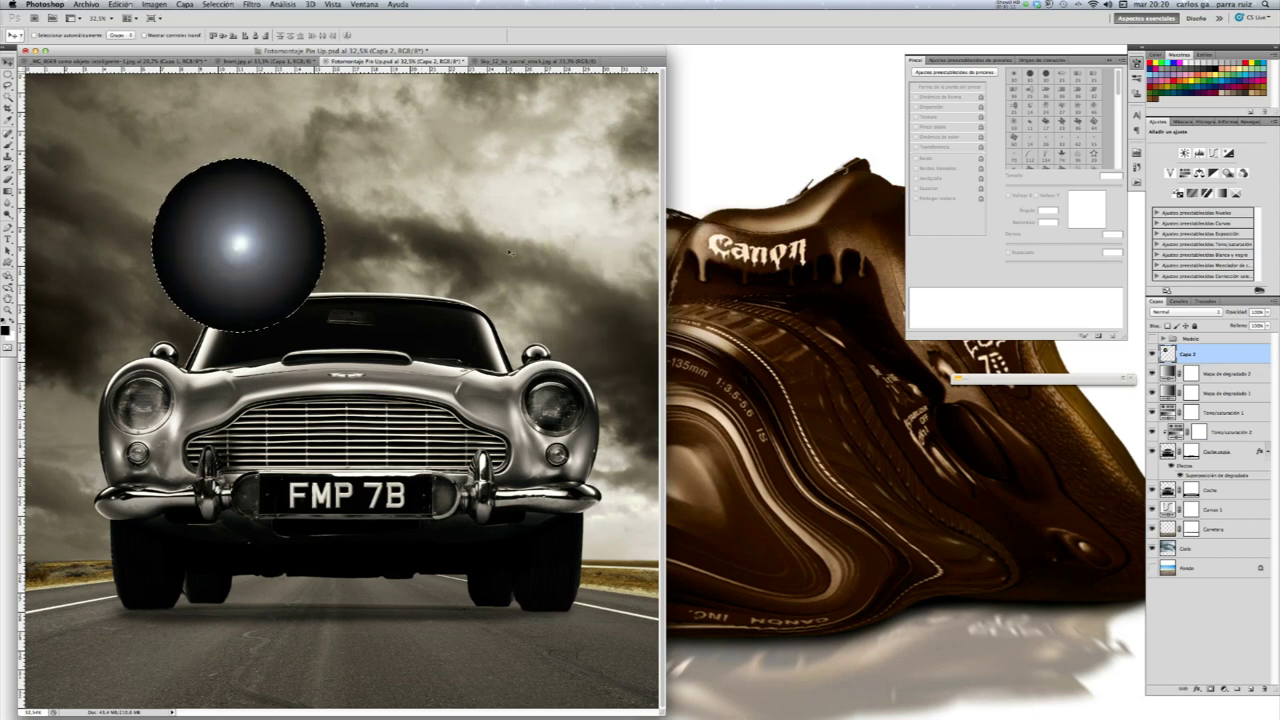
Deselect, set the disc layer to Trama, move its glow onto the right headlight, and open Niveles
key(ctrl+d)
click(1198, 312)
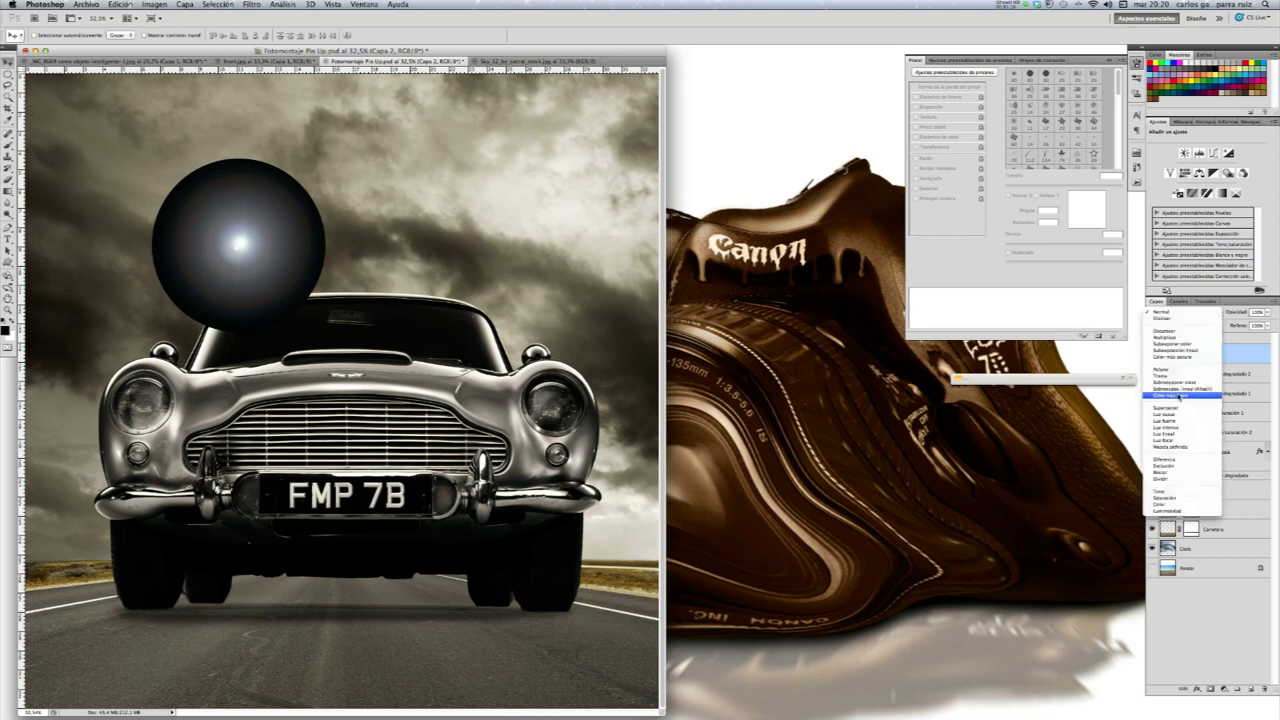
click(1176, 377)
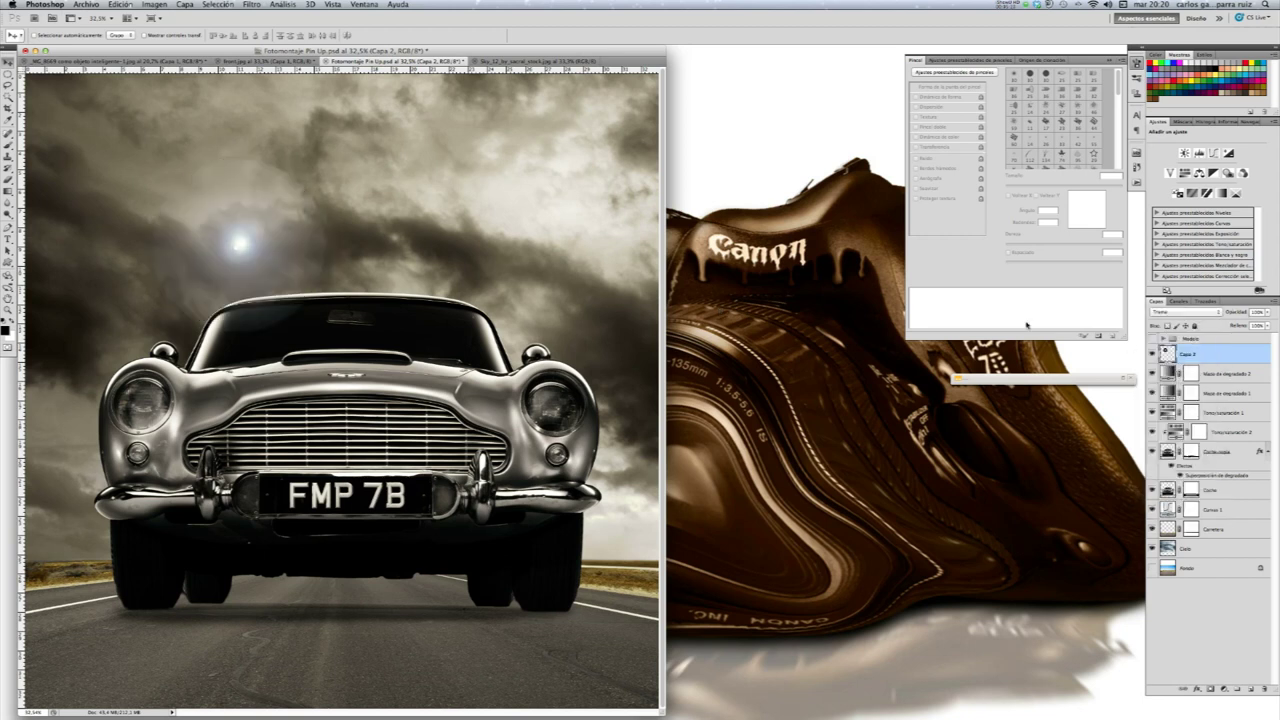
mouse_move(240, 268)
mouse_down()
mouse_move(551, 440)
mouse_move(551, 429)
mouse_up()
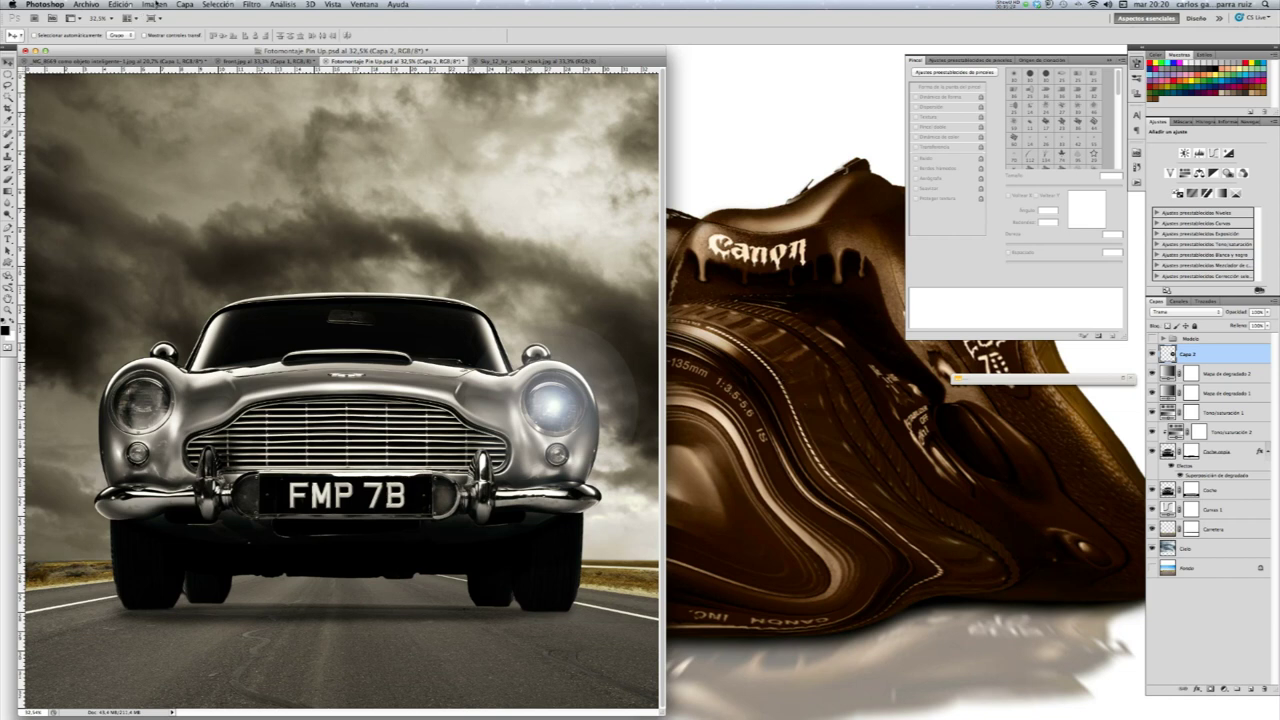
click(156, 5)
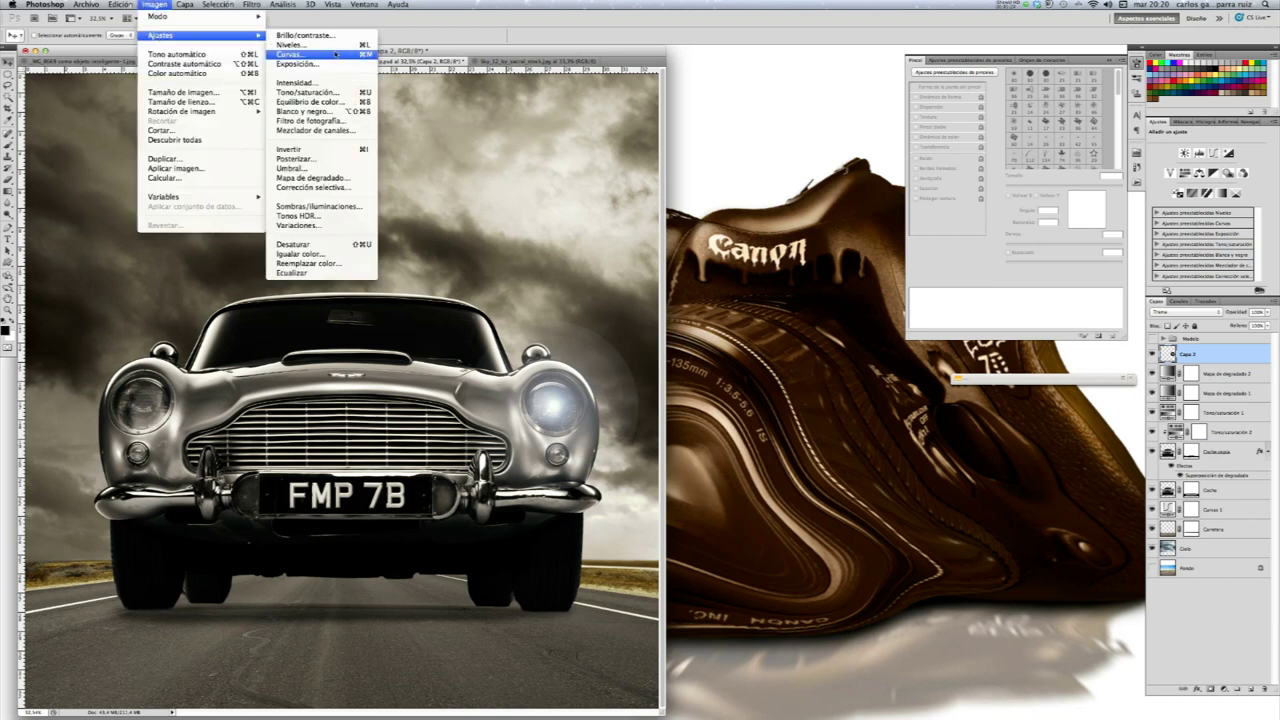
click(336, 45)
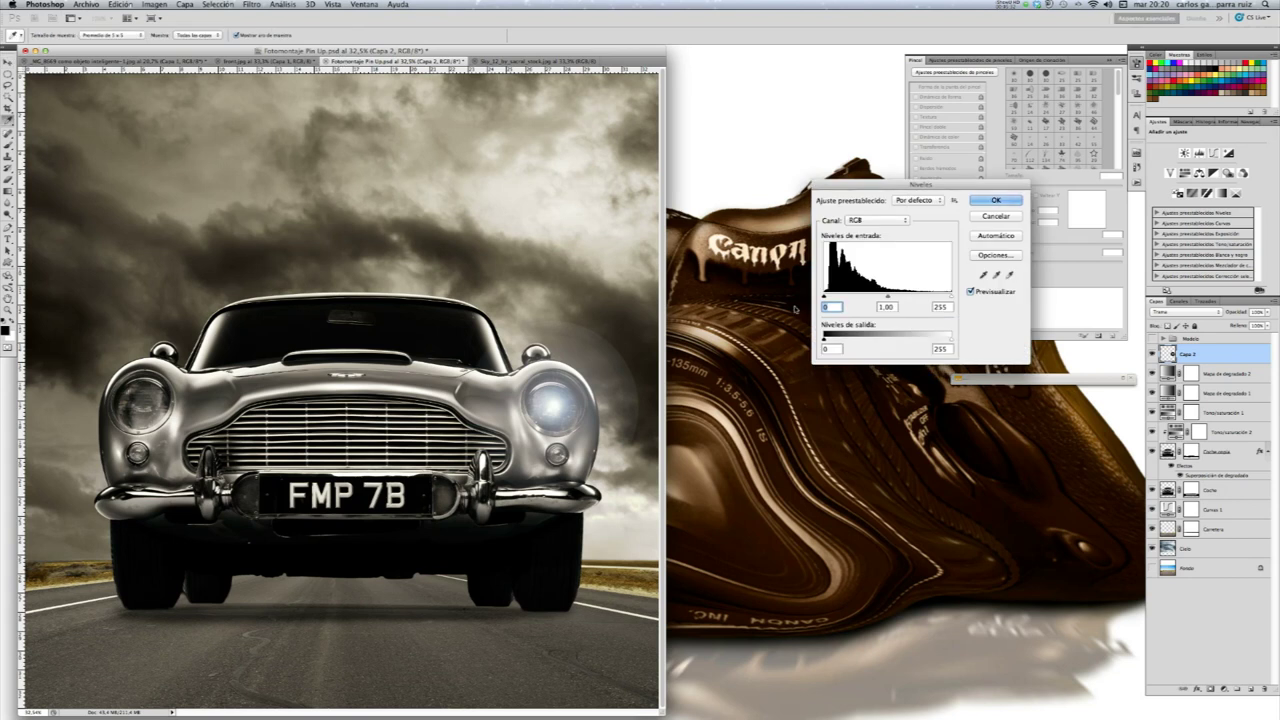
Drag the Niveles input sliders to black 14 and white 254
drag(824, 297, 840, 298)
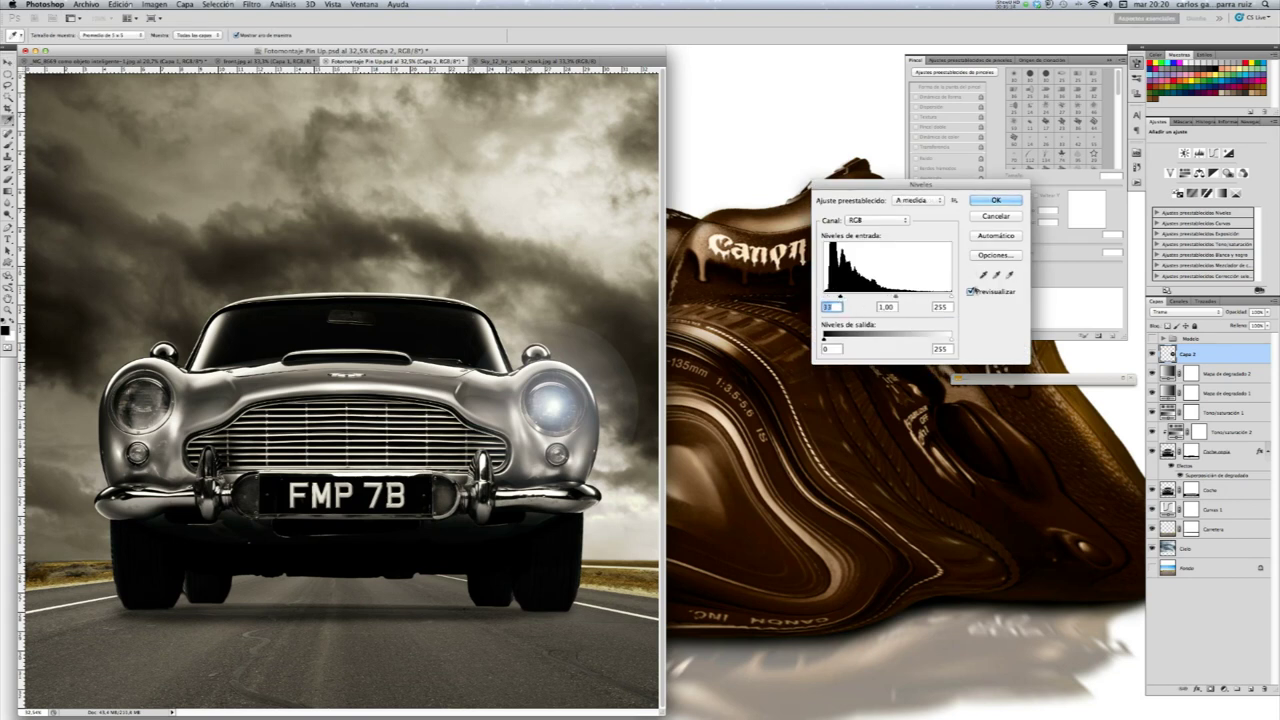
drag(952, 297, 952, 298)
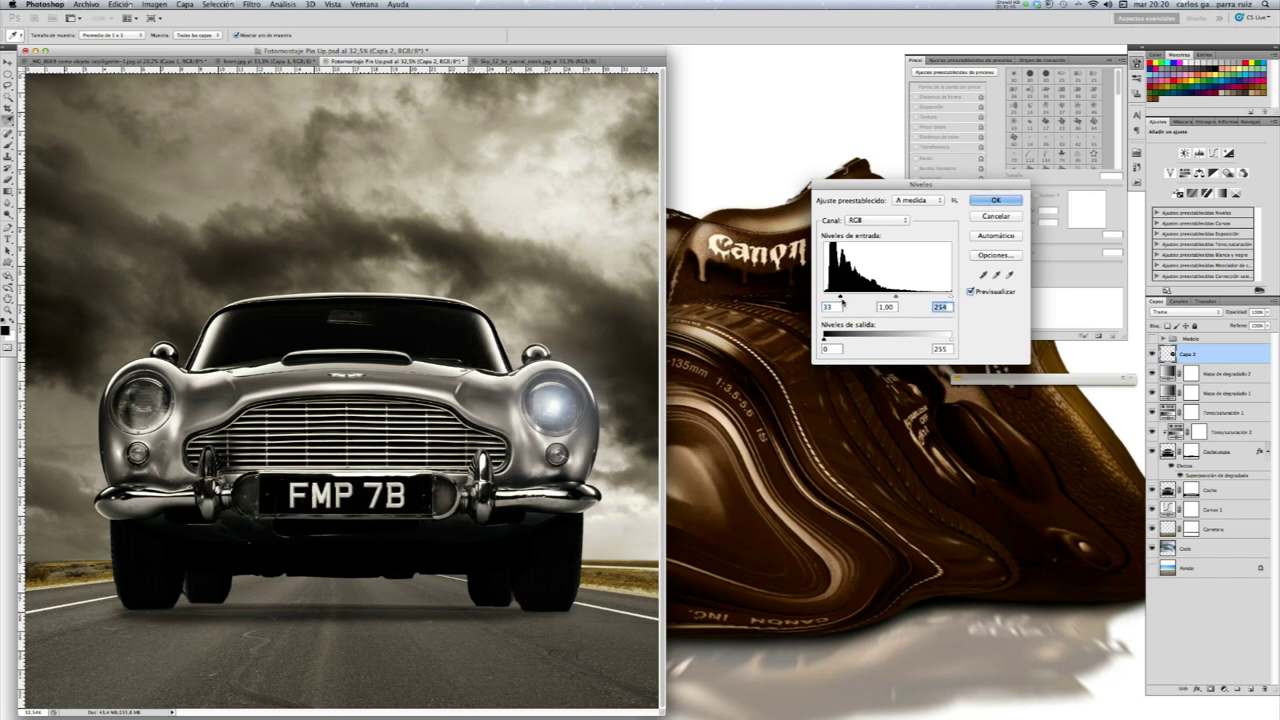
drag(838, 298, 830, 298)
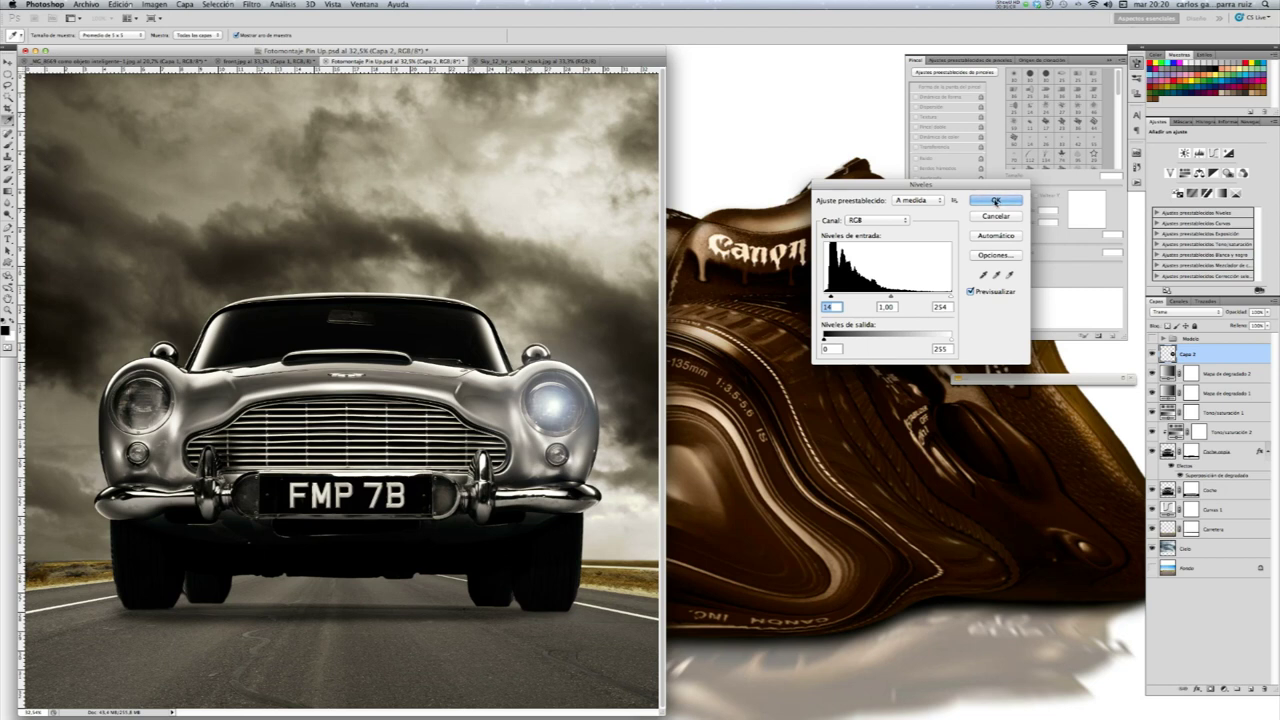
Apply the levels and compare with undo, then duplicate the glow onto the left headlight
click(996, 201)
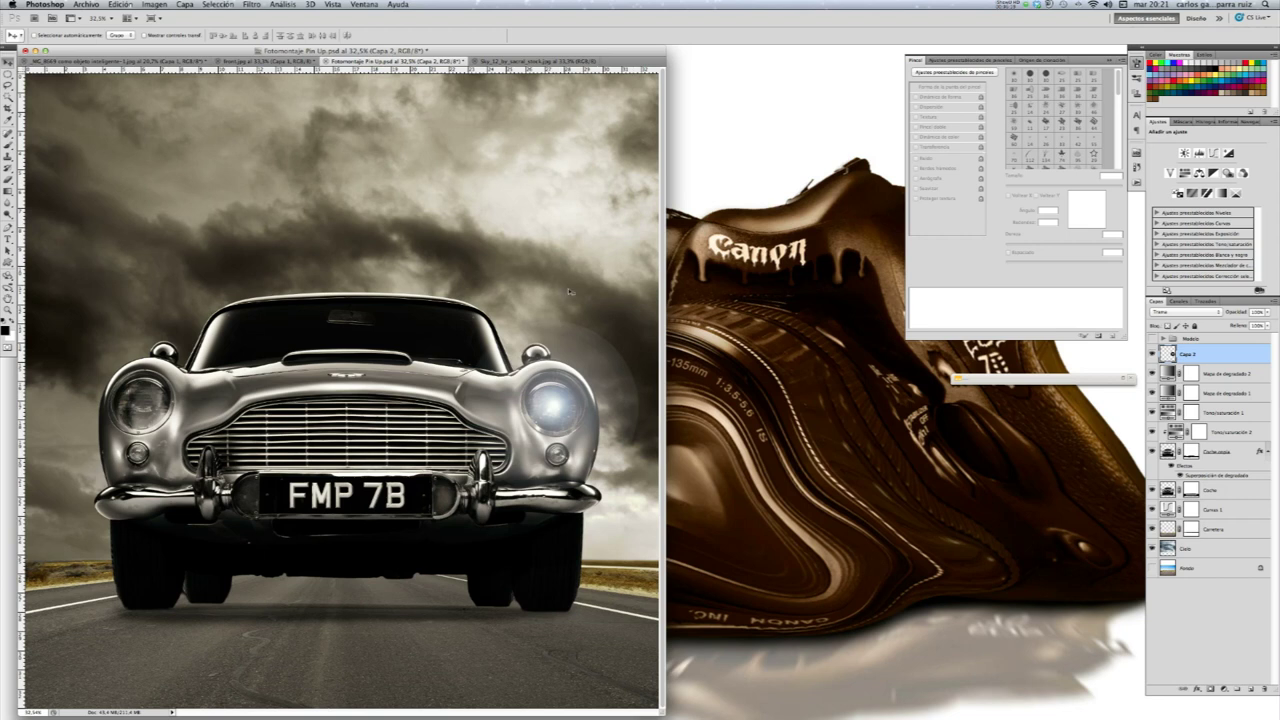
key(ctrl+z)
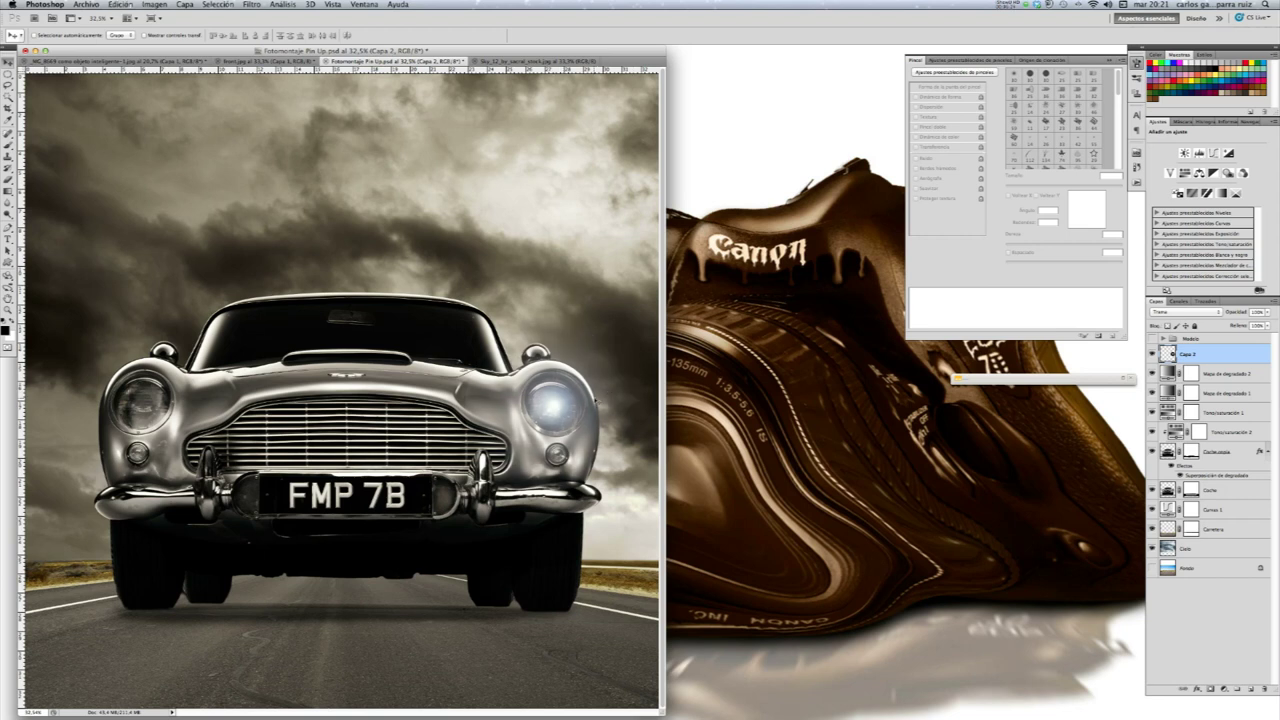
click(561, 413)
key(ctrl+z)
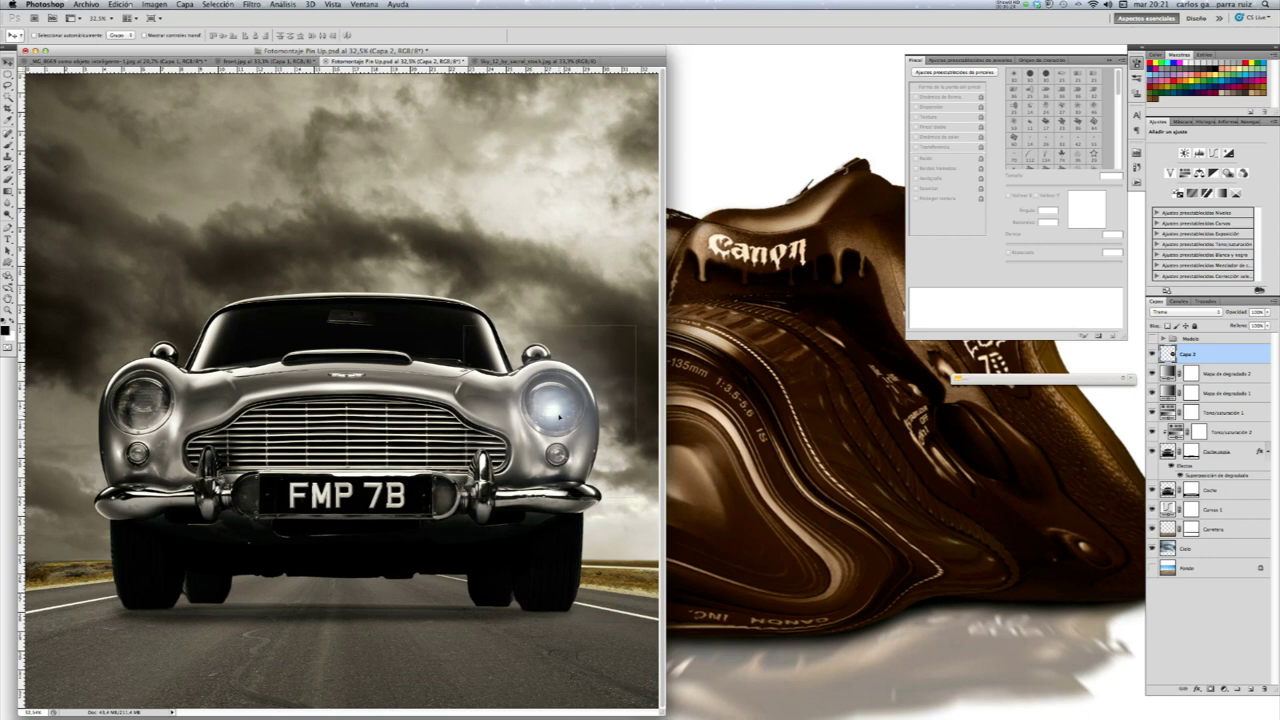
key(ctrl+z)
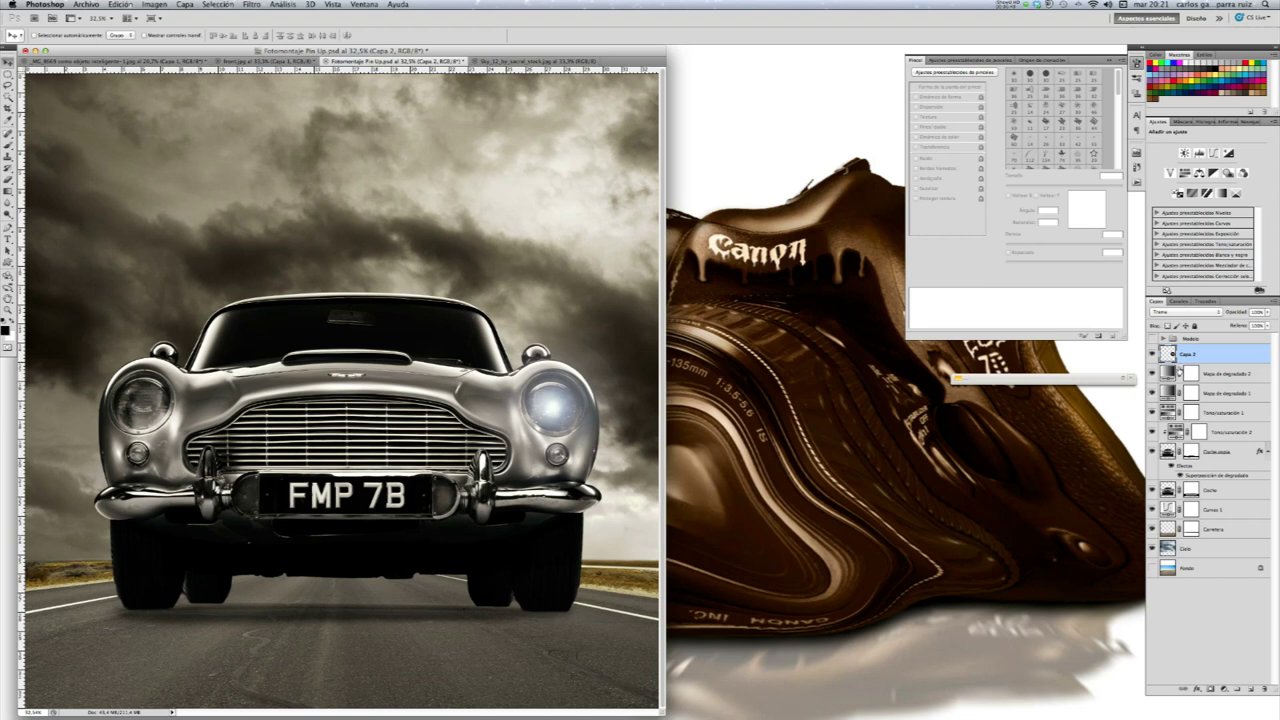
key(ctrl+j)
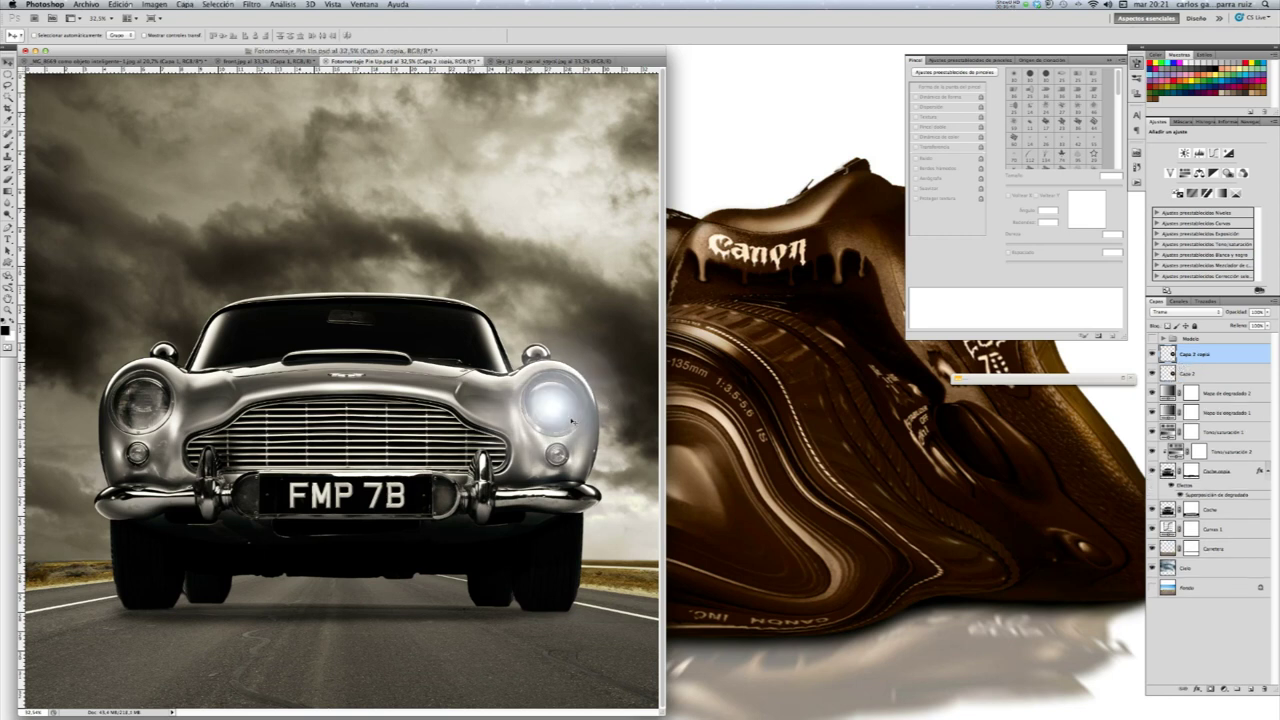
mouse_move(581, 425)
mouse_down()
mouse_move(160, 423)
mouse_move(178, 425)
mouse_up()
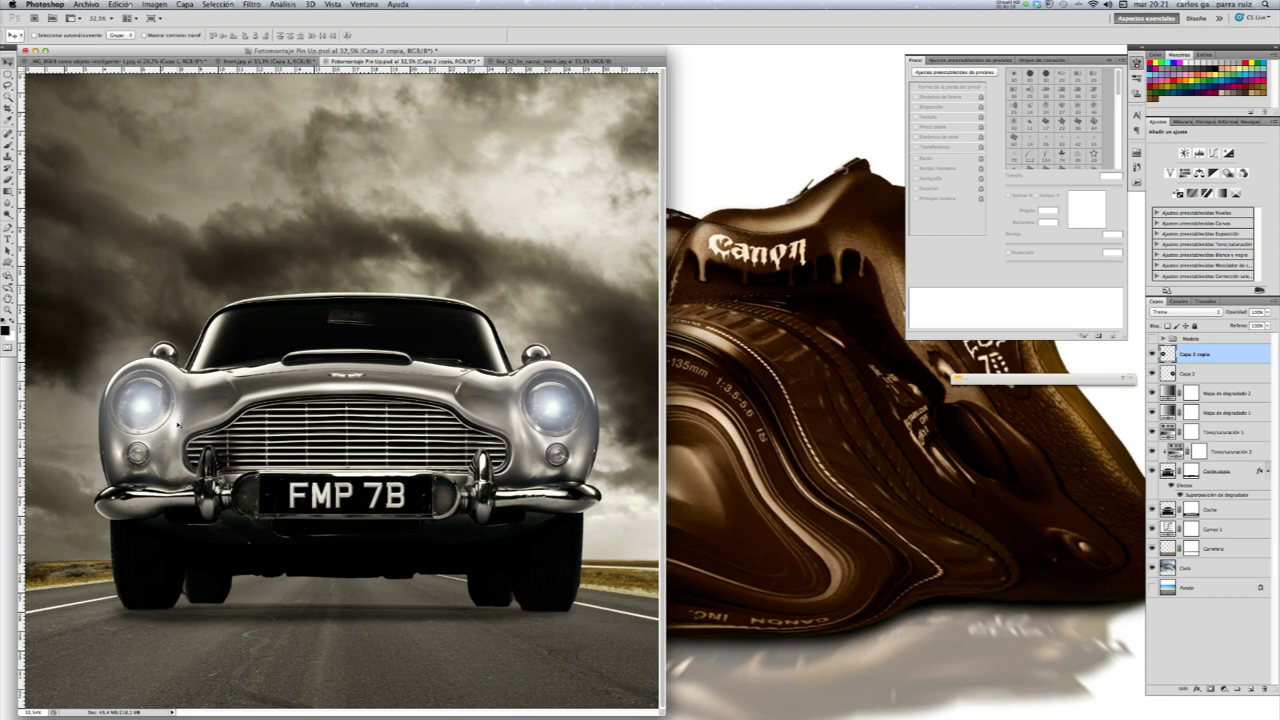
Free-transform the left headlight glow copy about 18° clockwise and commit it
key(ctrl+t)
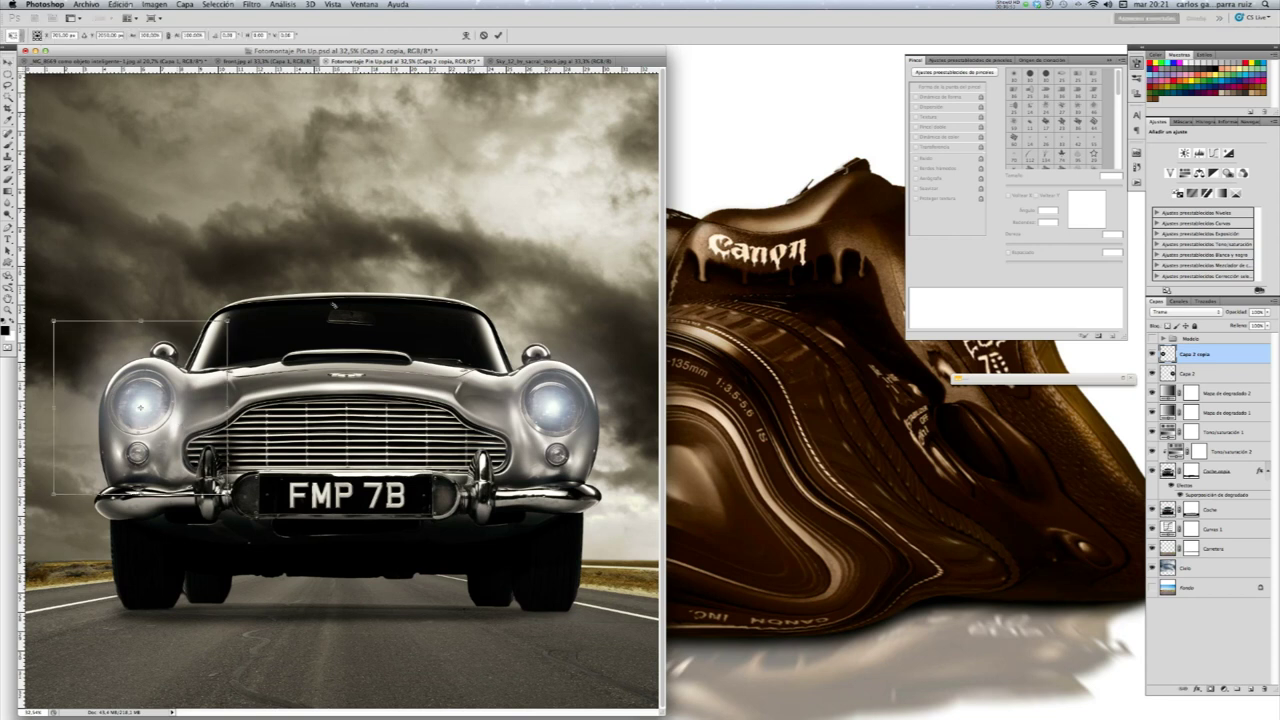
mouse_move(305, 338)
mouse_down()
mouse_move(290, 450)
mouse_move(275, 466)
mouse_up()
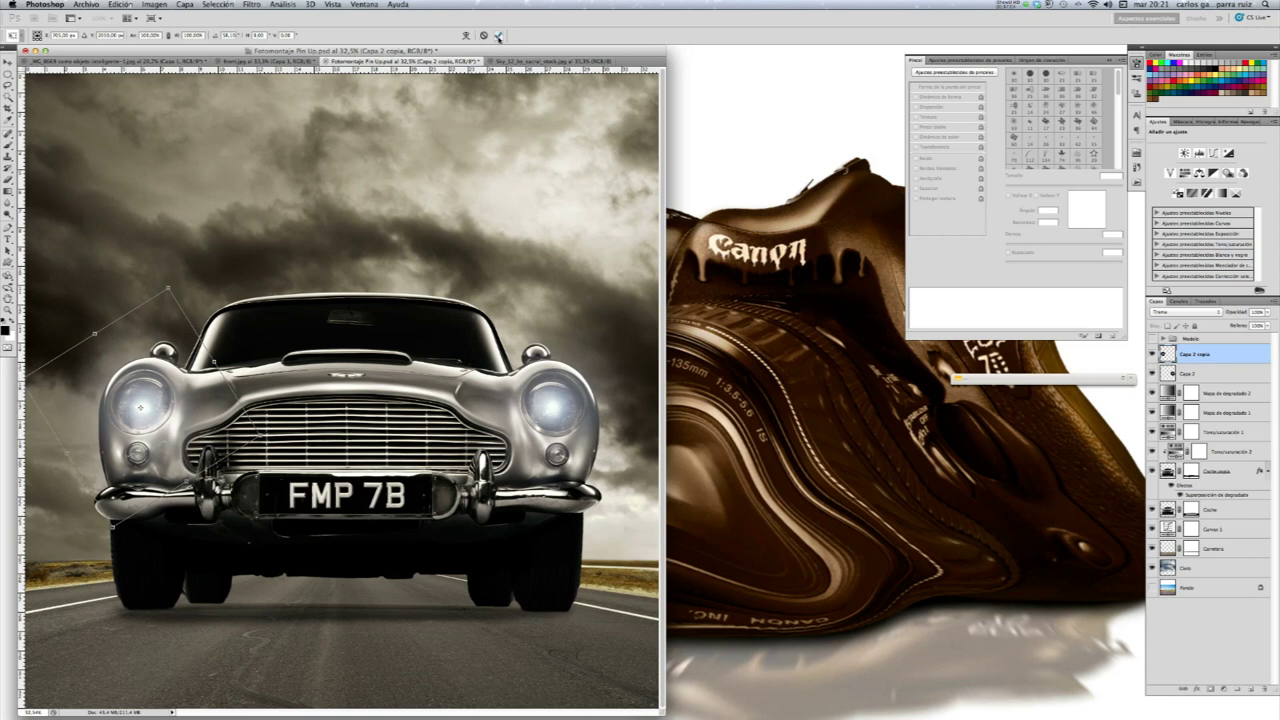
click(498, 36)
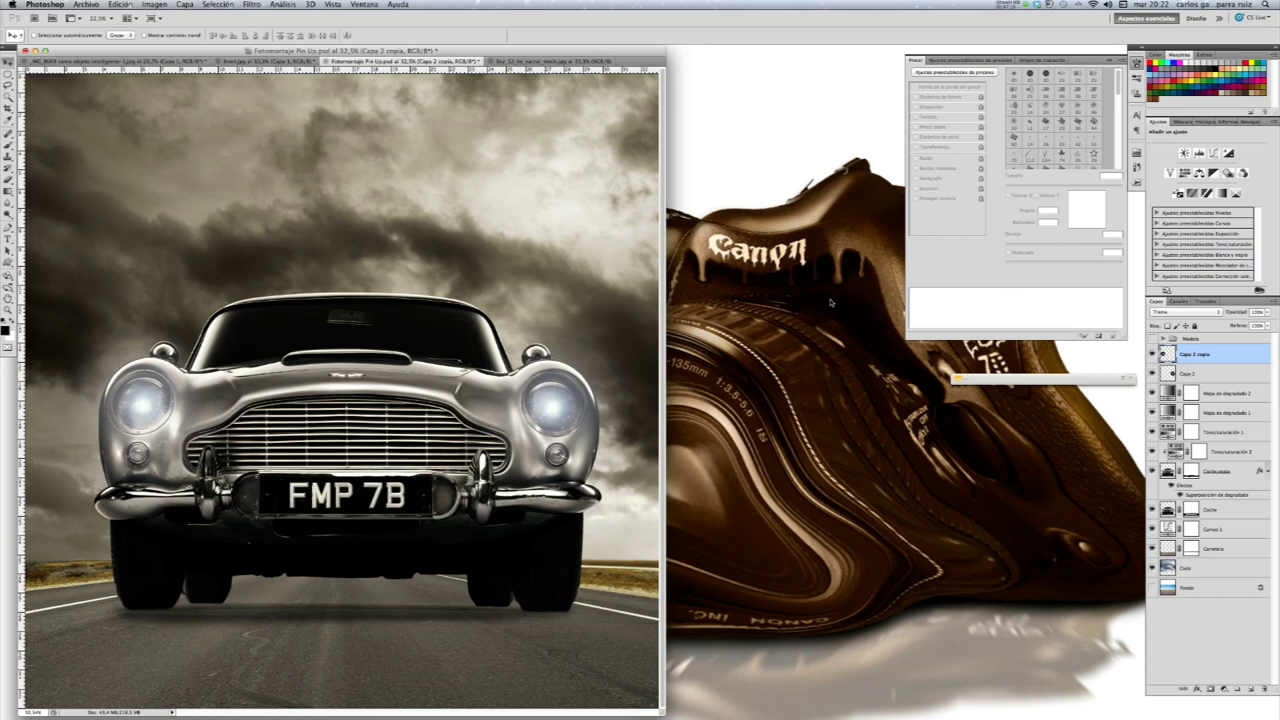
Enlarge the left headlight glow with a free transform and commit it
key(super+Tab)
key(ctrl+t)
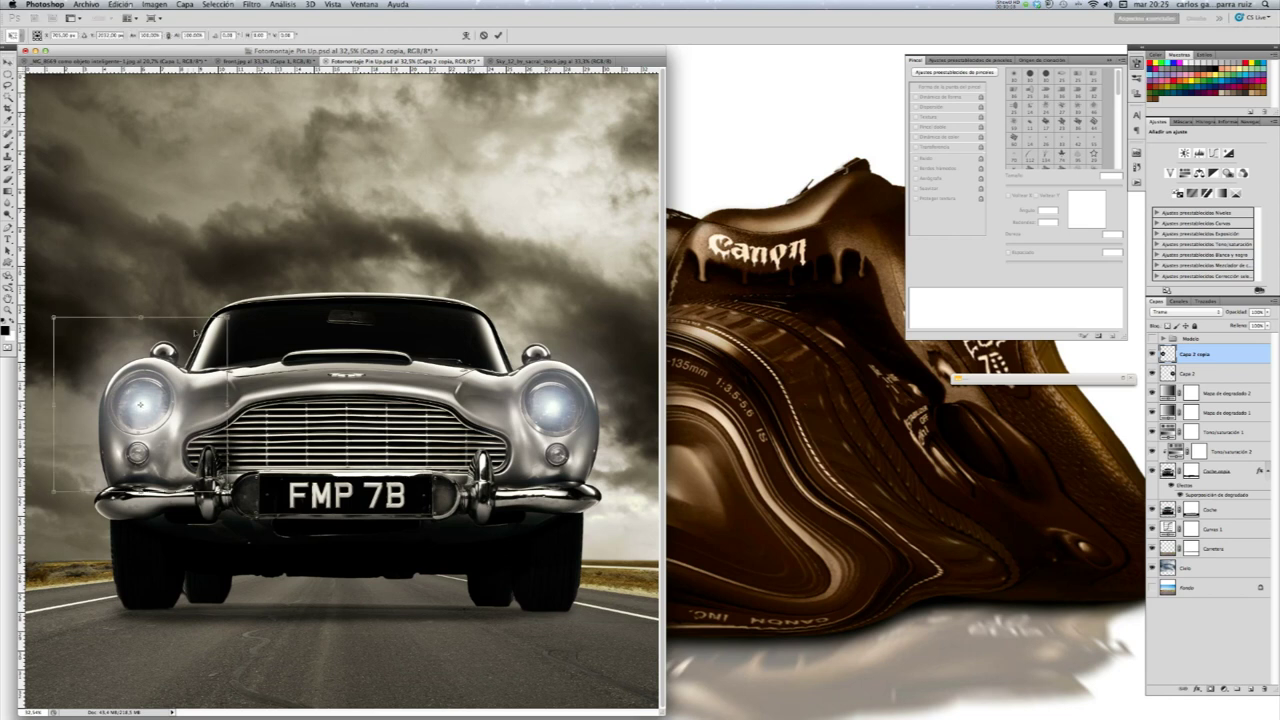
drag(228, 318, 262, 285)
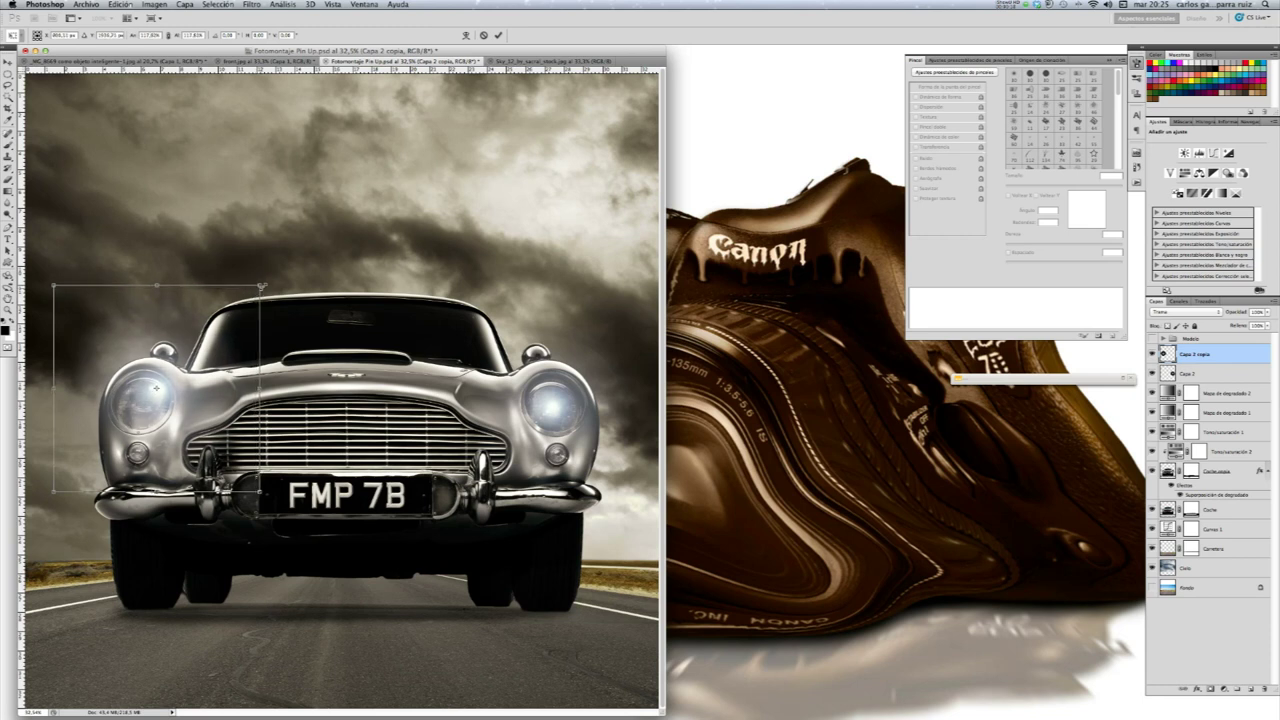
drag(262, 286, 265, 284)
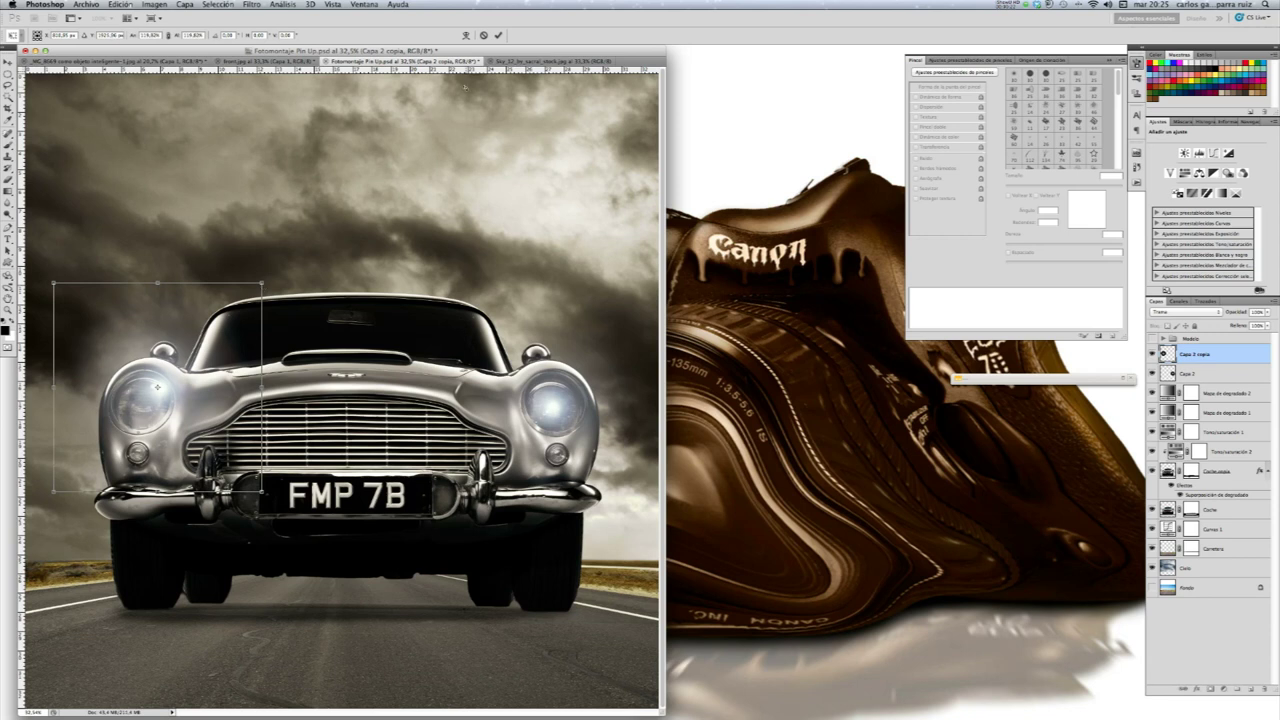
click(498, 36)
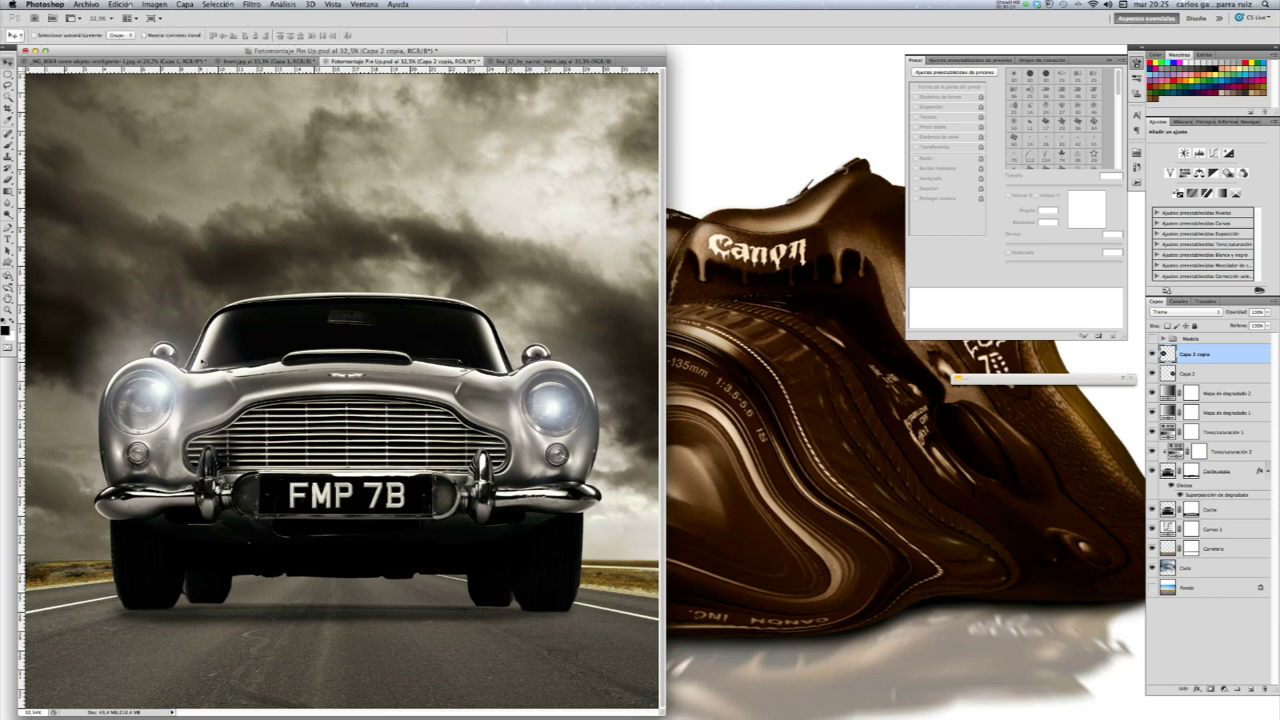
Enlarge the glow once more and centre it over the left headlight
drag(183, 405, 168, 421)
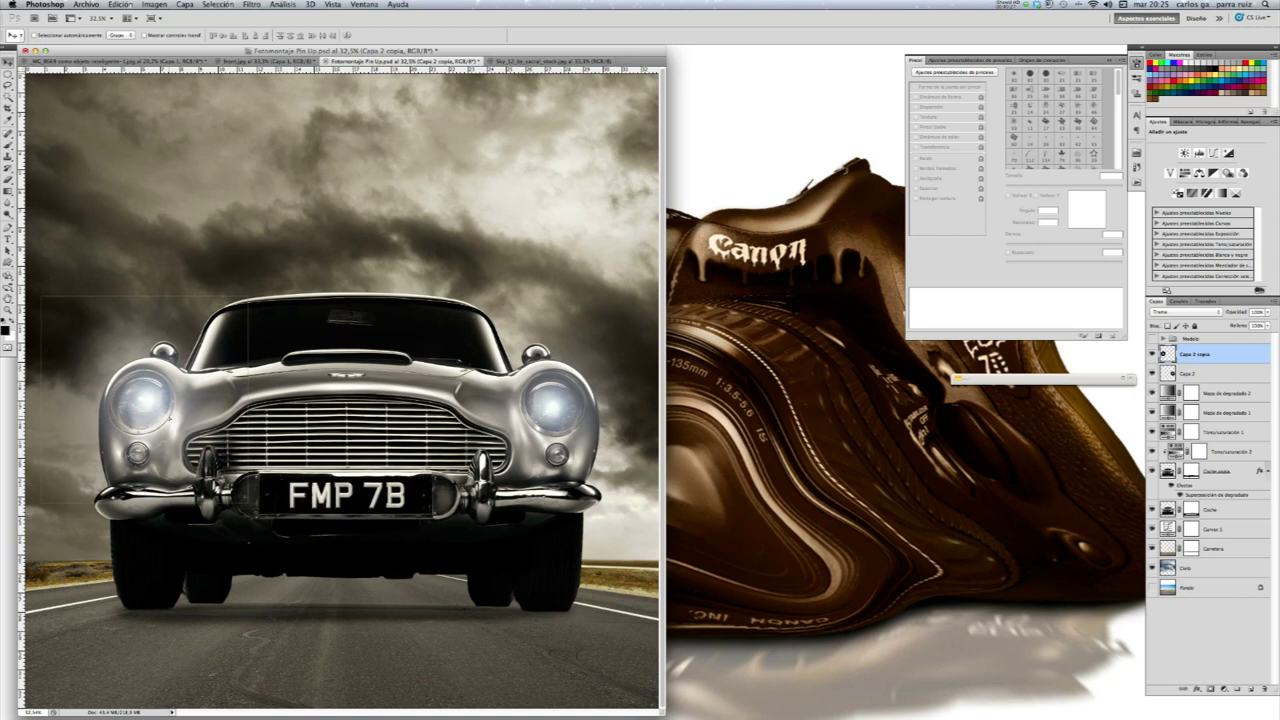
key(ctrl+z)
key(ctrl+z)
key(ctrl+t)
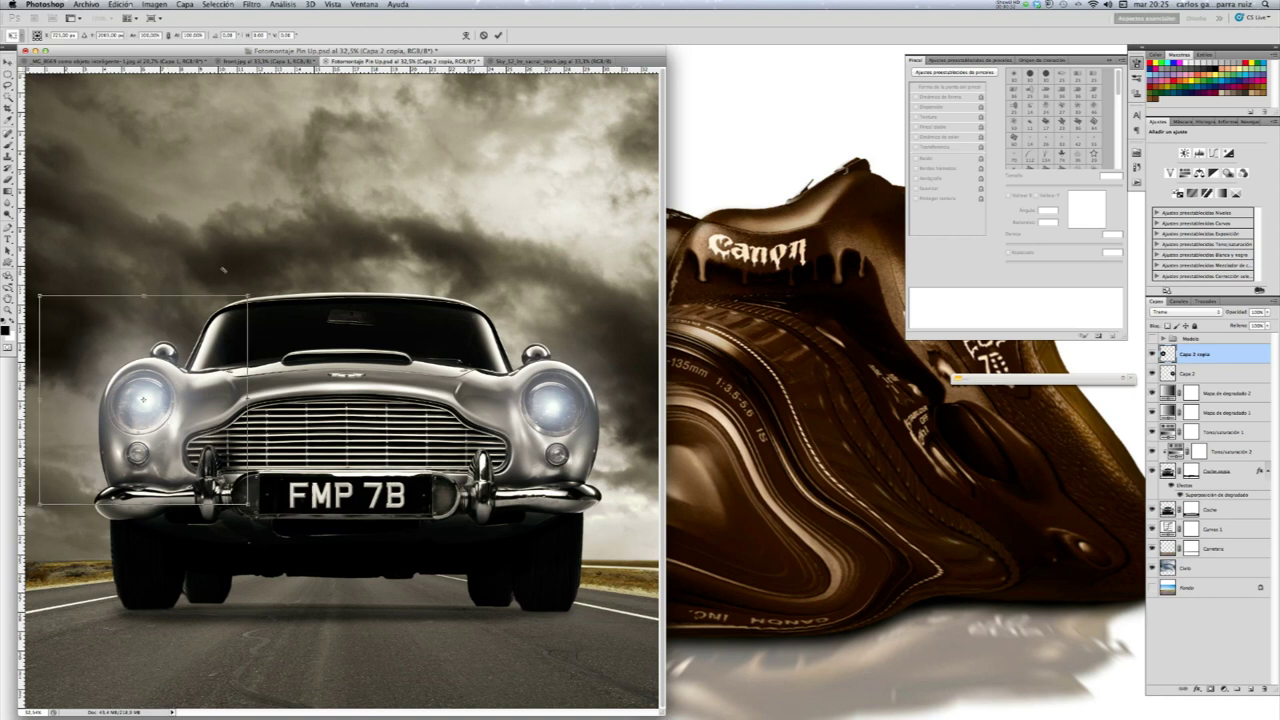
drag(248, 296, 275, 271)
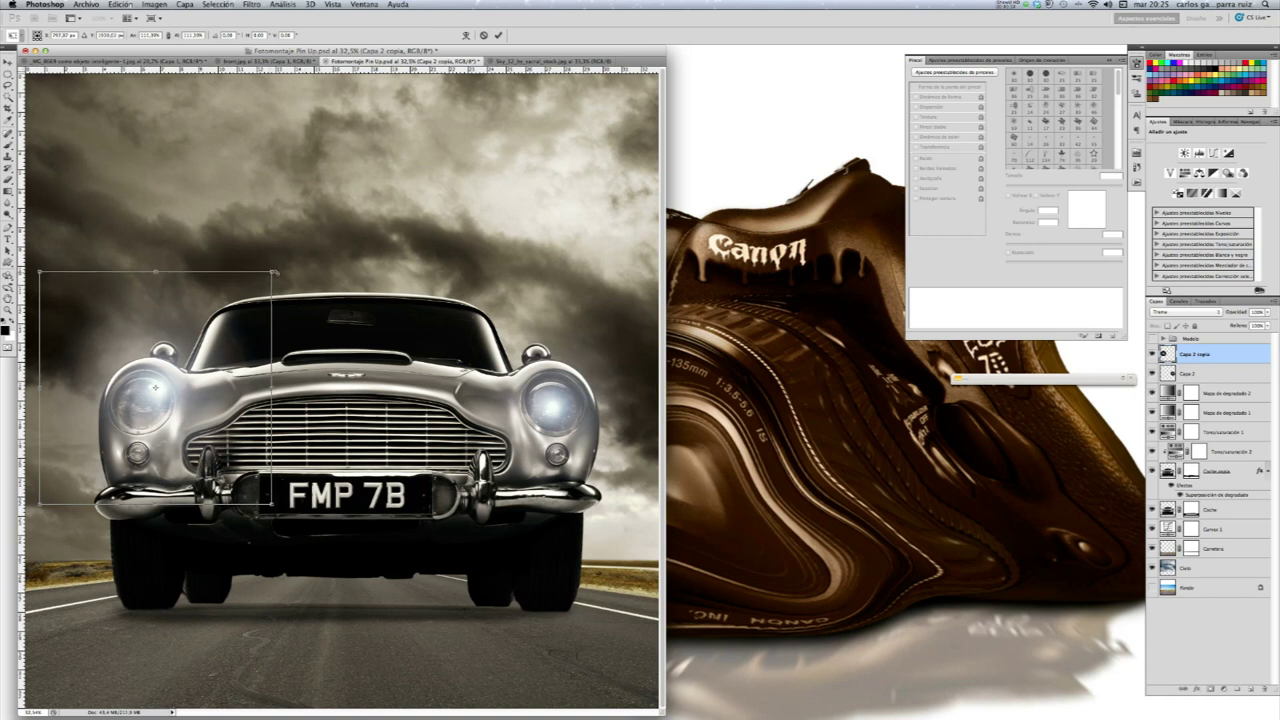
click(498, 35)
drag(216, 396, 200, 408)
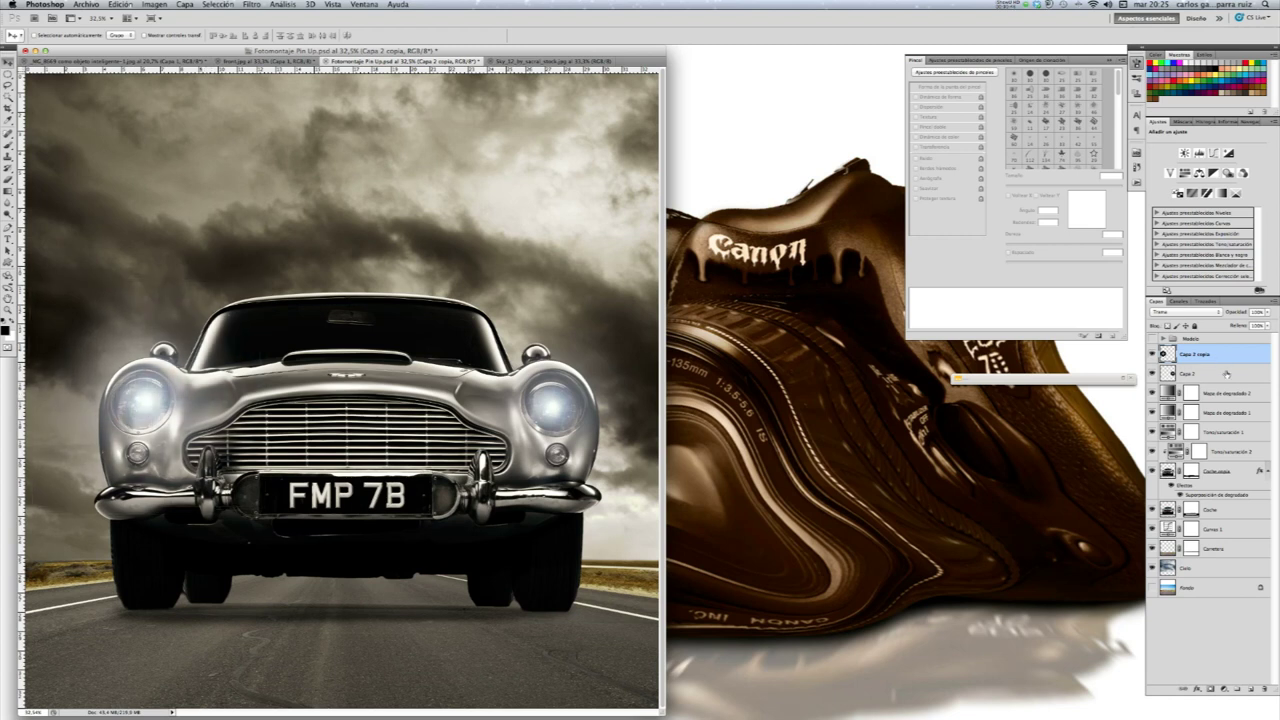
Delete the unused Capa 2 layer and put a duplicate glow on the right headlight
click(1234, 375)
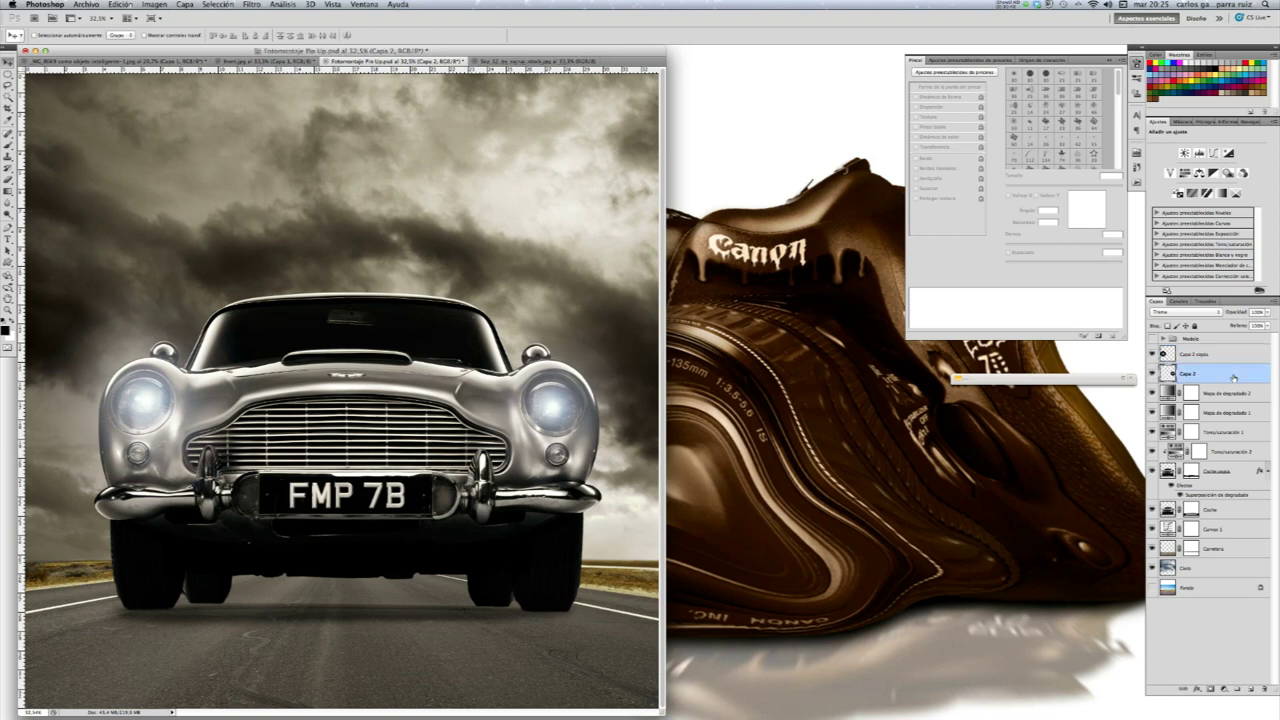
mouse_move(1234, 377)
mouse_down()
mouse_move(1250, 688)
mouse_move(1266, 688)
mouse_up()
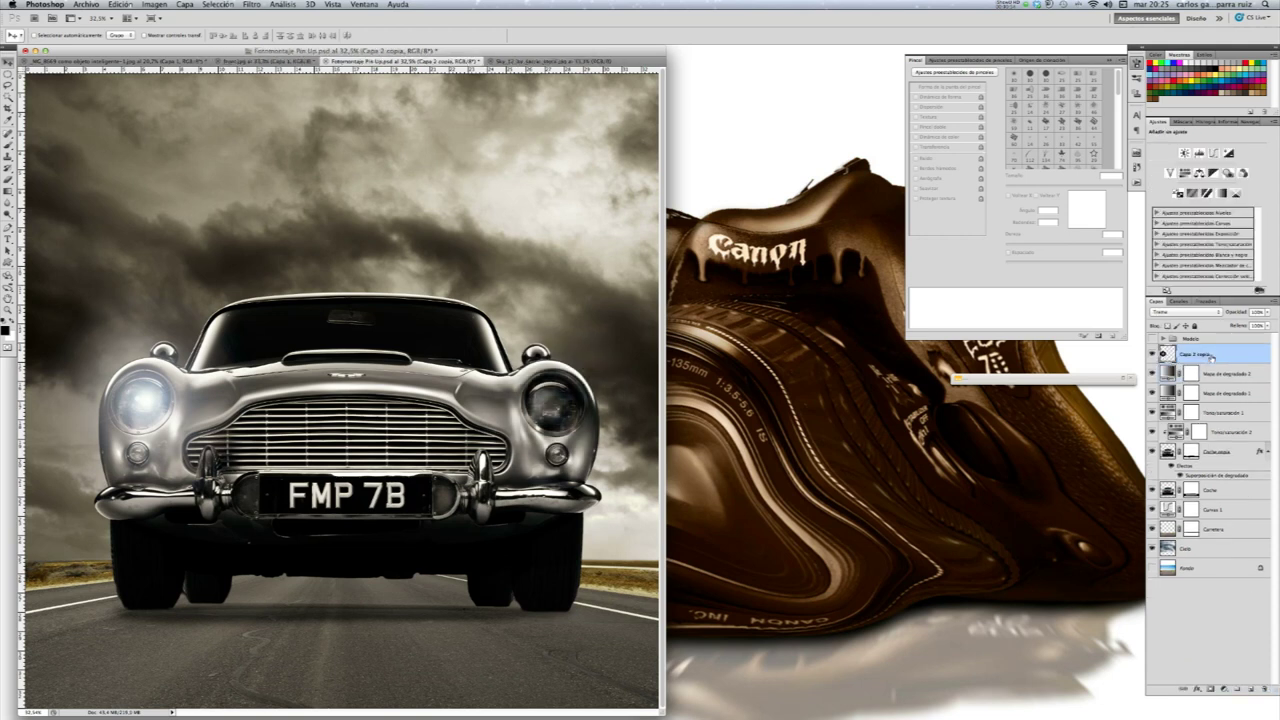
key(ctrl+j)
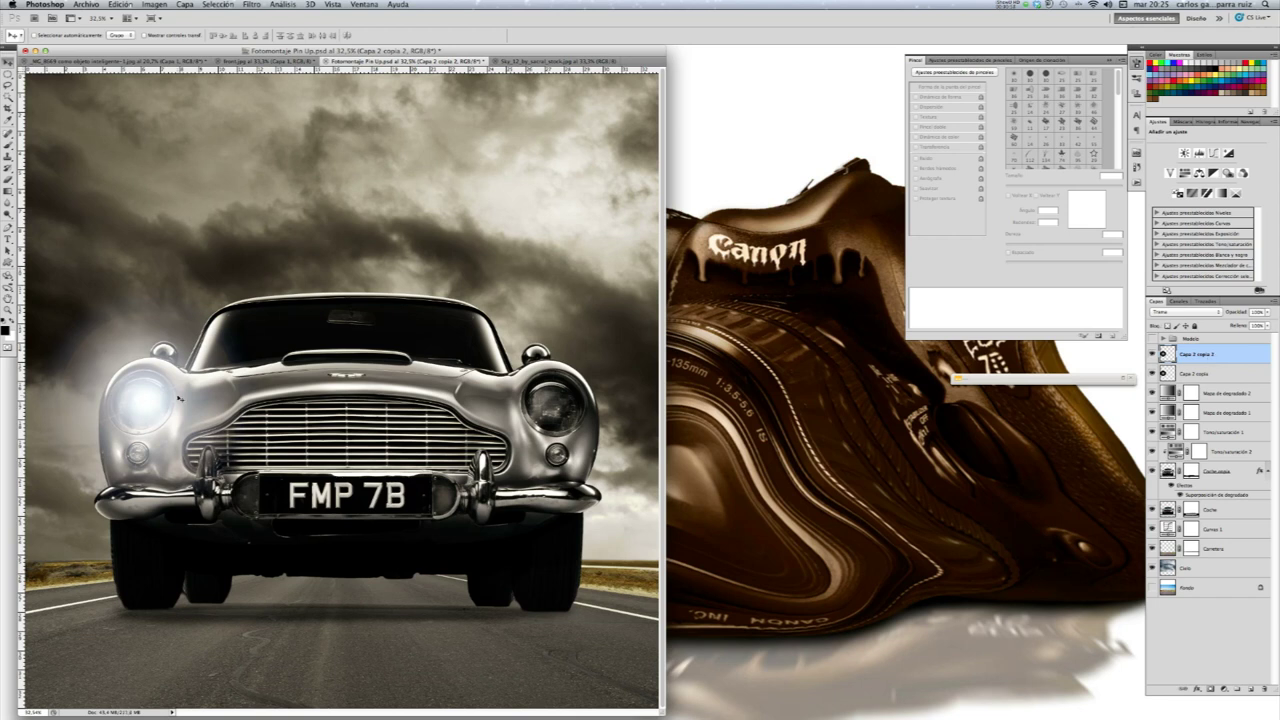
drag(150, 400, 555, 410)
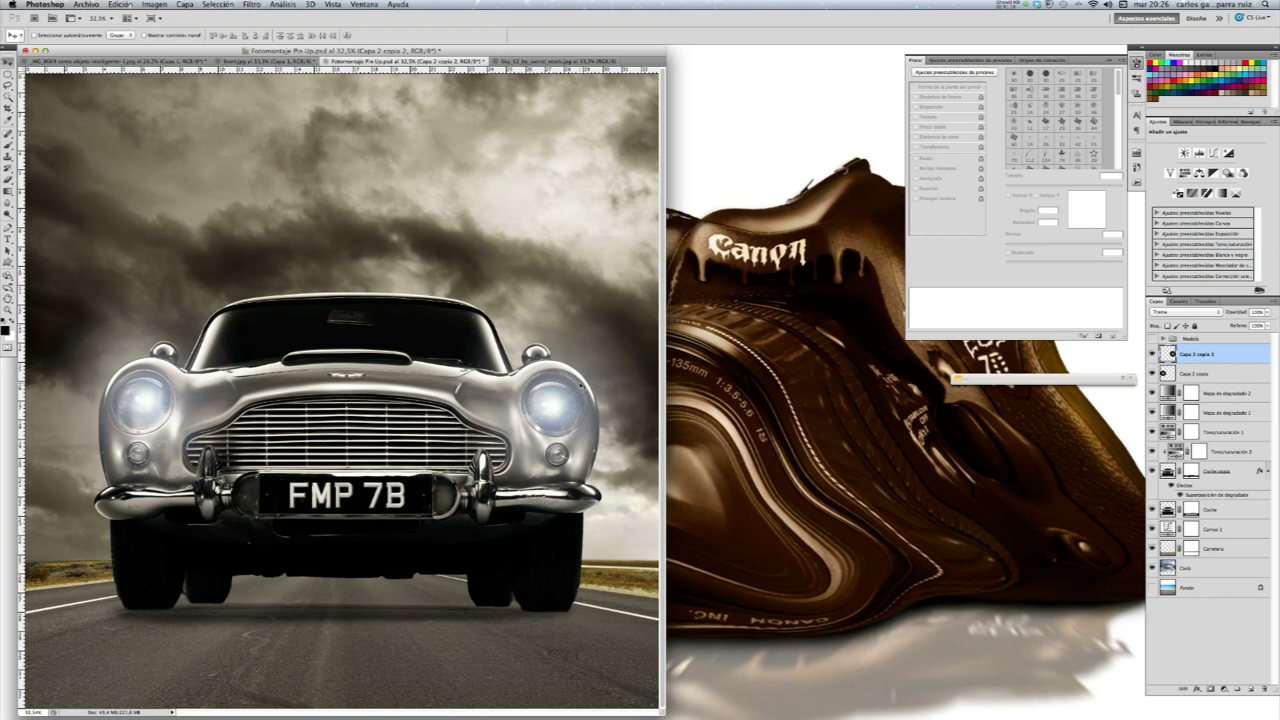
Merge the two headlight glow layers into one and toggle its visibility to compare
click(1193, 376)
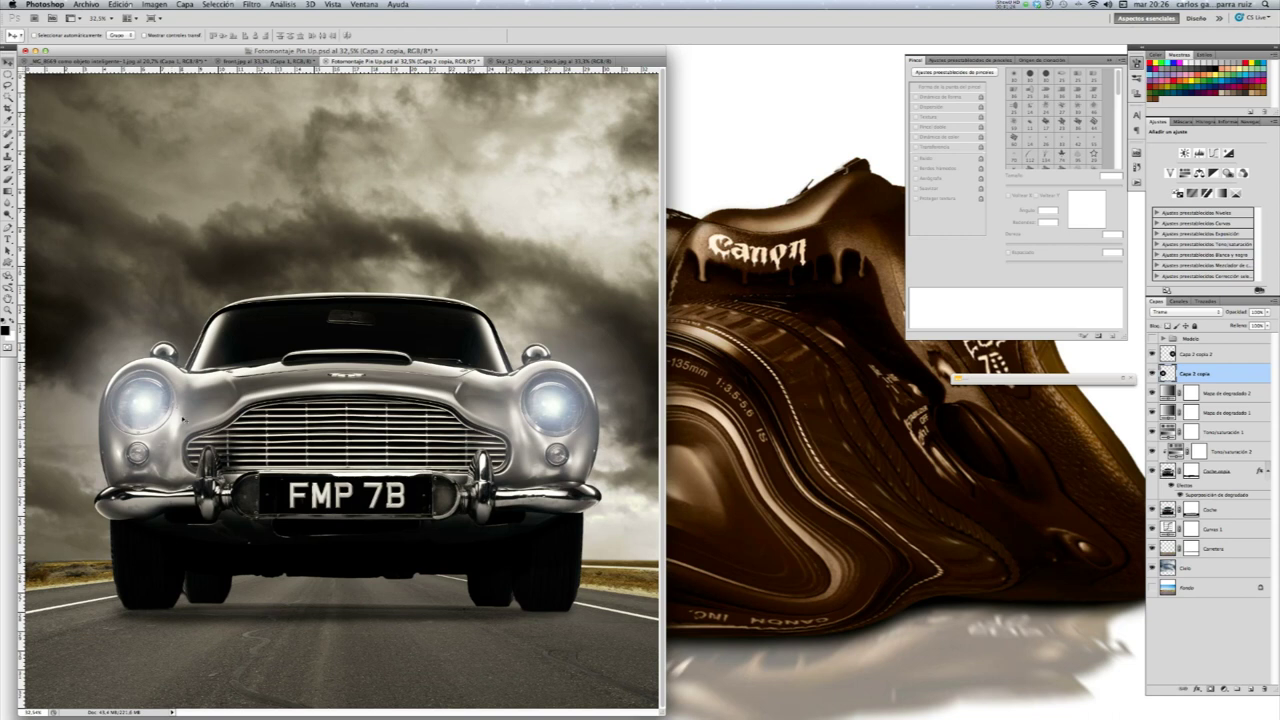
click(1212, 356)
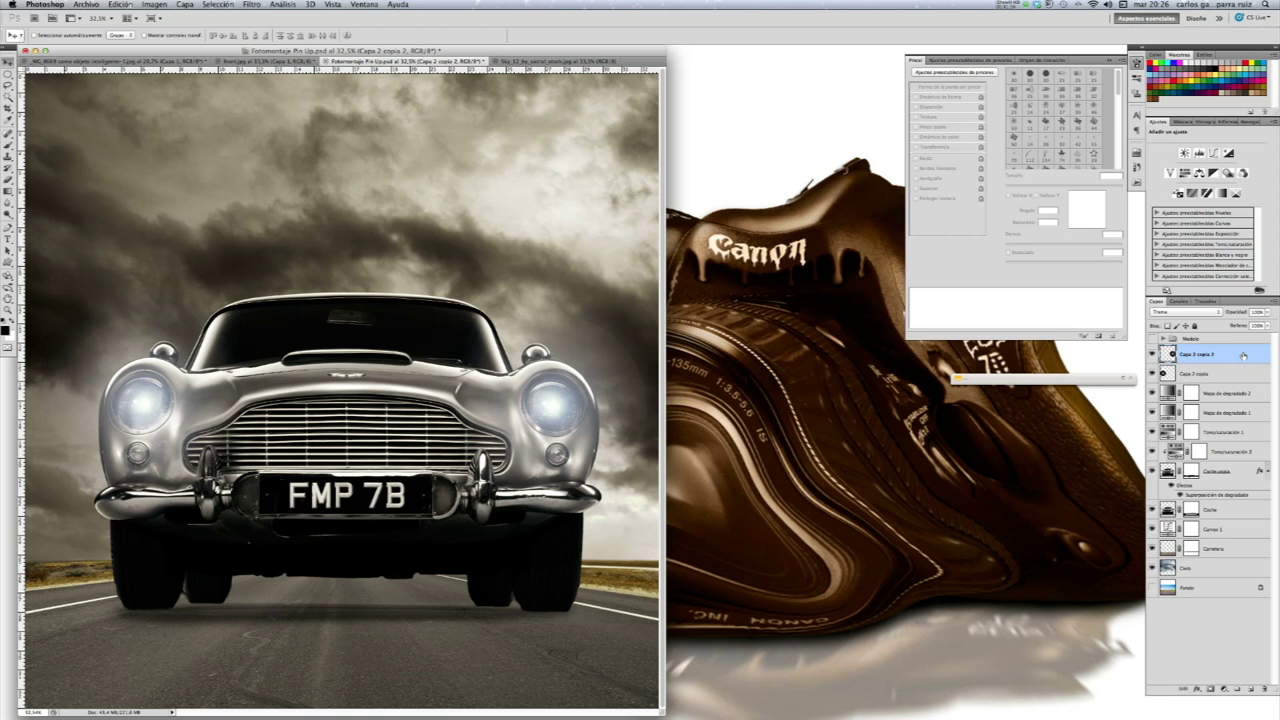
key(Delete)
click(1153, 356)
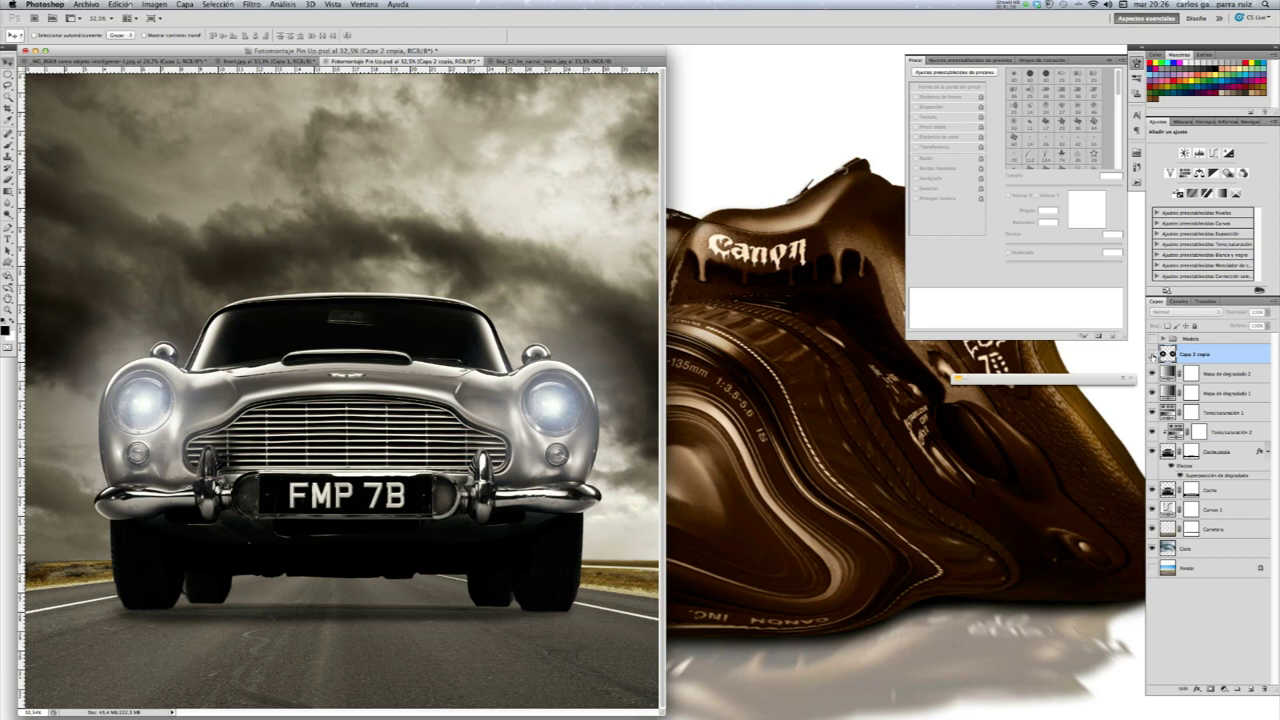
click(1153, 356)
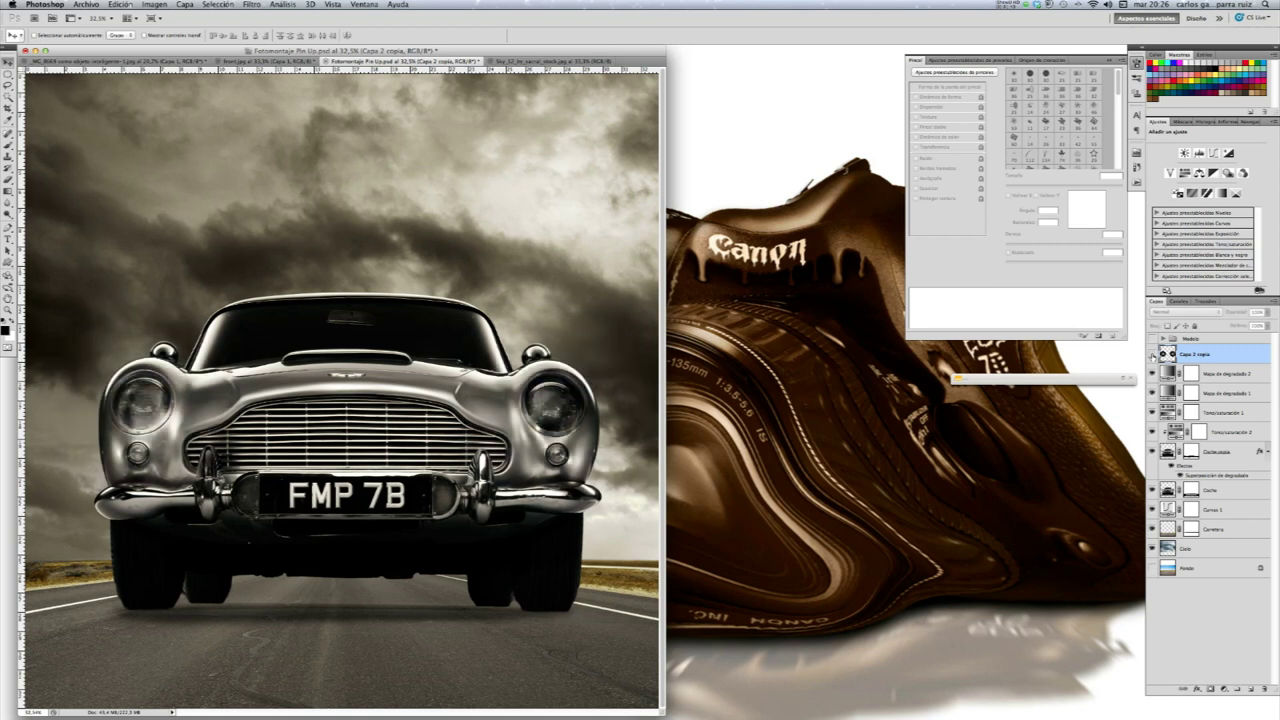
click(1153, 356)
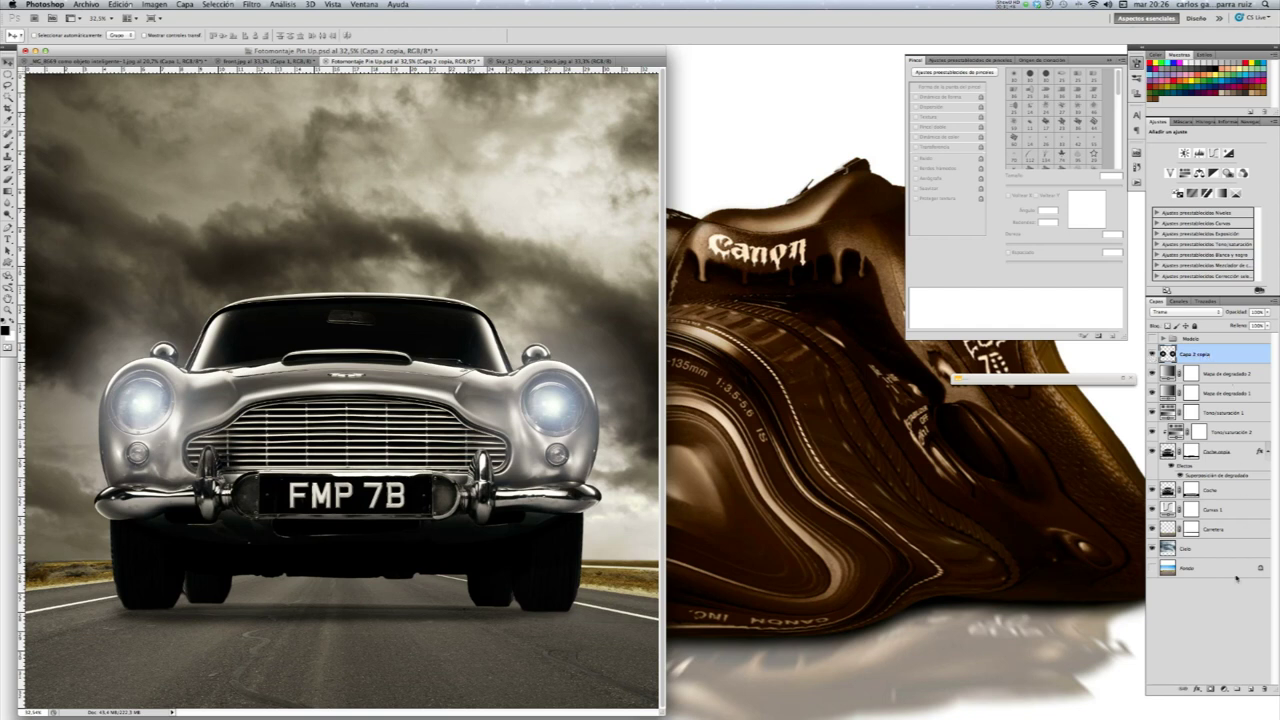
Add a Tono/saturación adjustment layer clipped to the merged headlight glow layer
click(1224, 690)
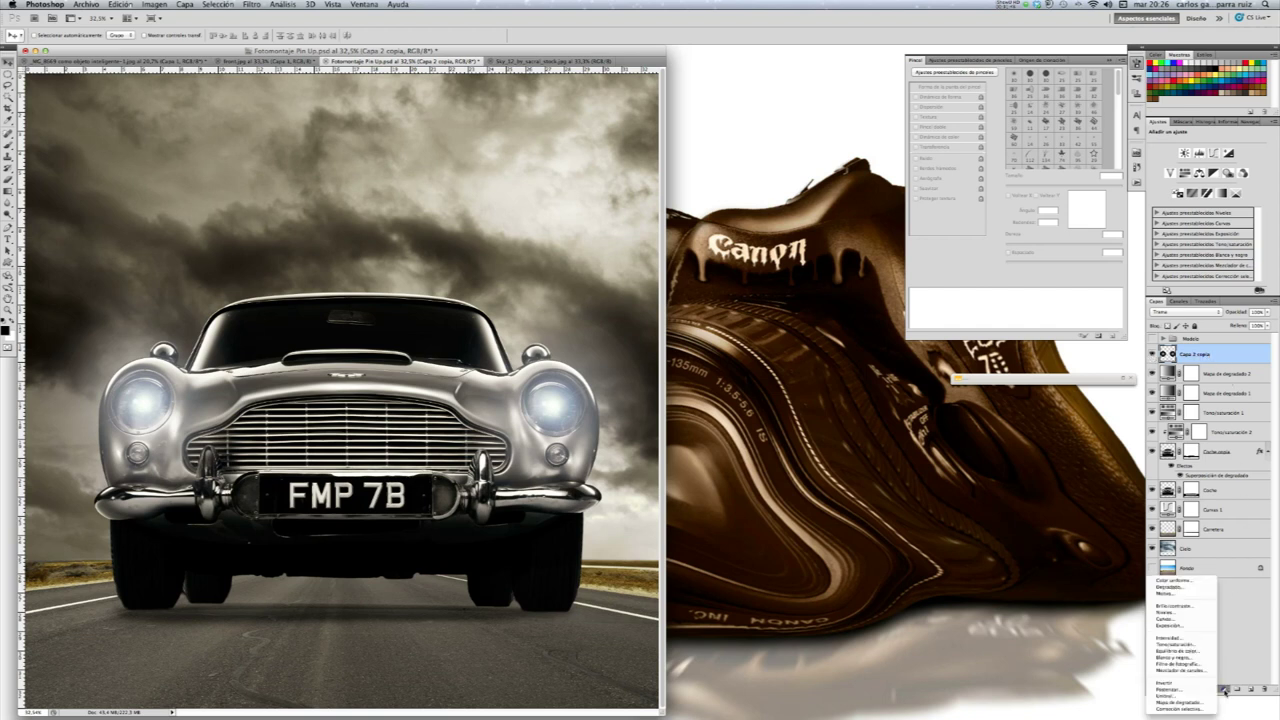
click(1198, 645)
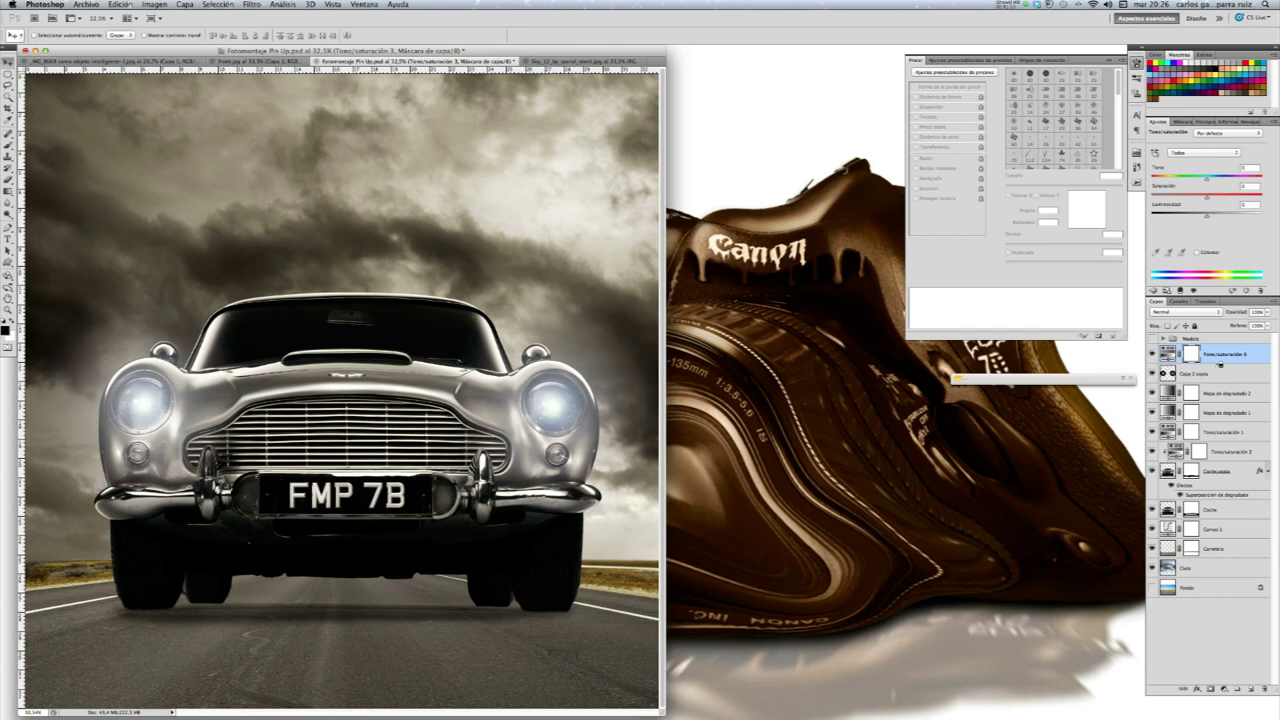
alt+click(1219, 364)
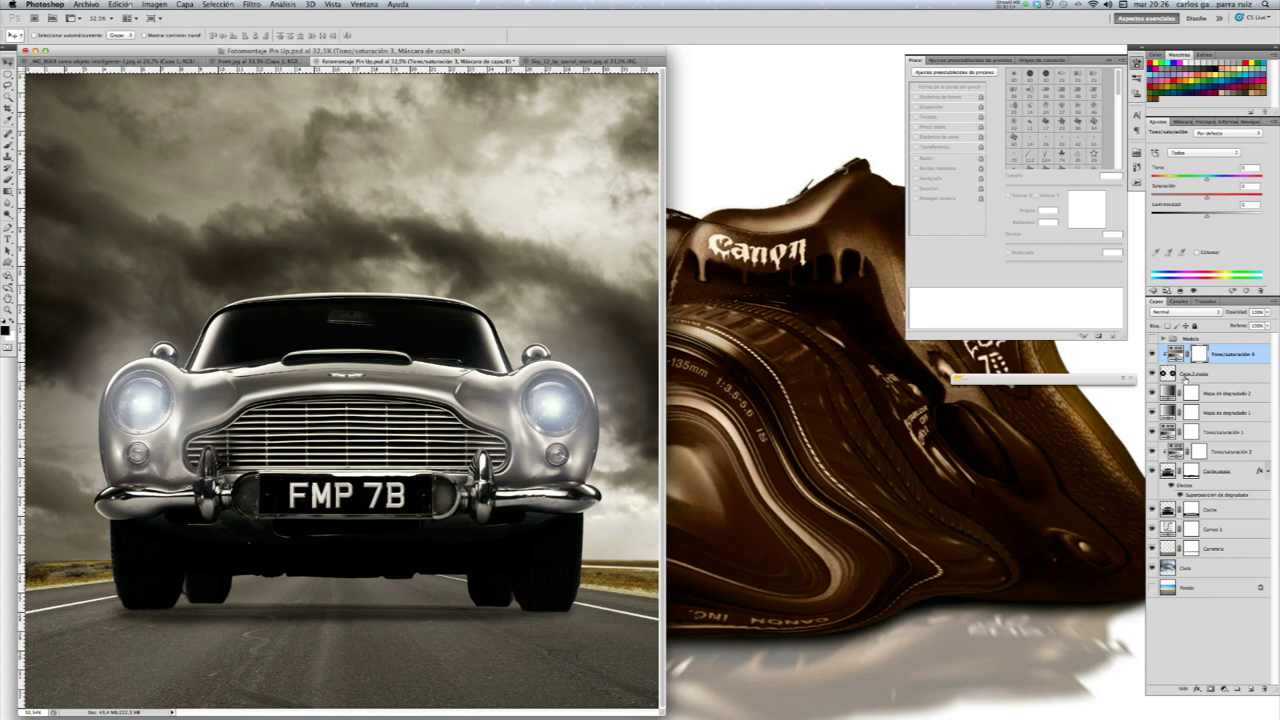
Rename the glow layer to 'Destellos'
double_click(1197, 374)
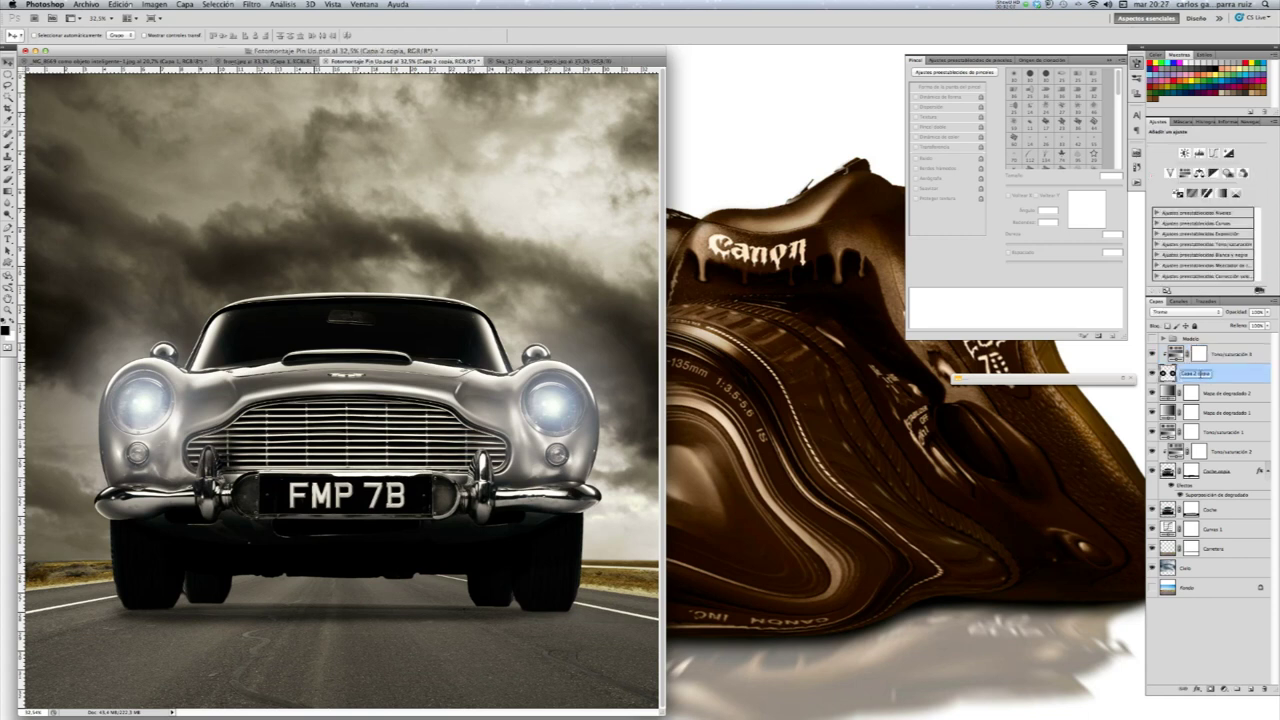
key(BackSpace)
text(ellos)
key(Return)
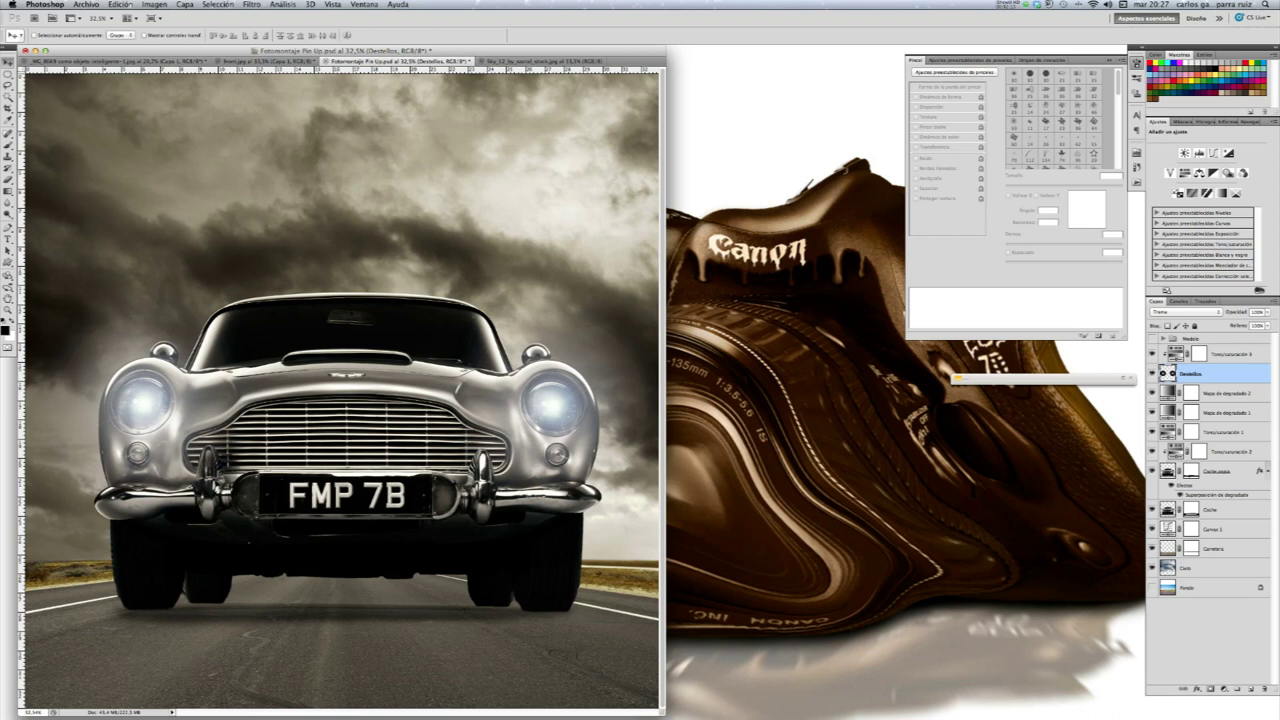
Try shifting the glow's hue and saturation, then undo those changes
click(1238, 357)
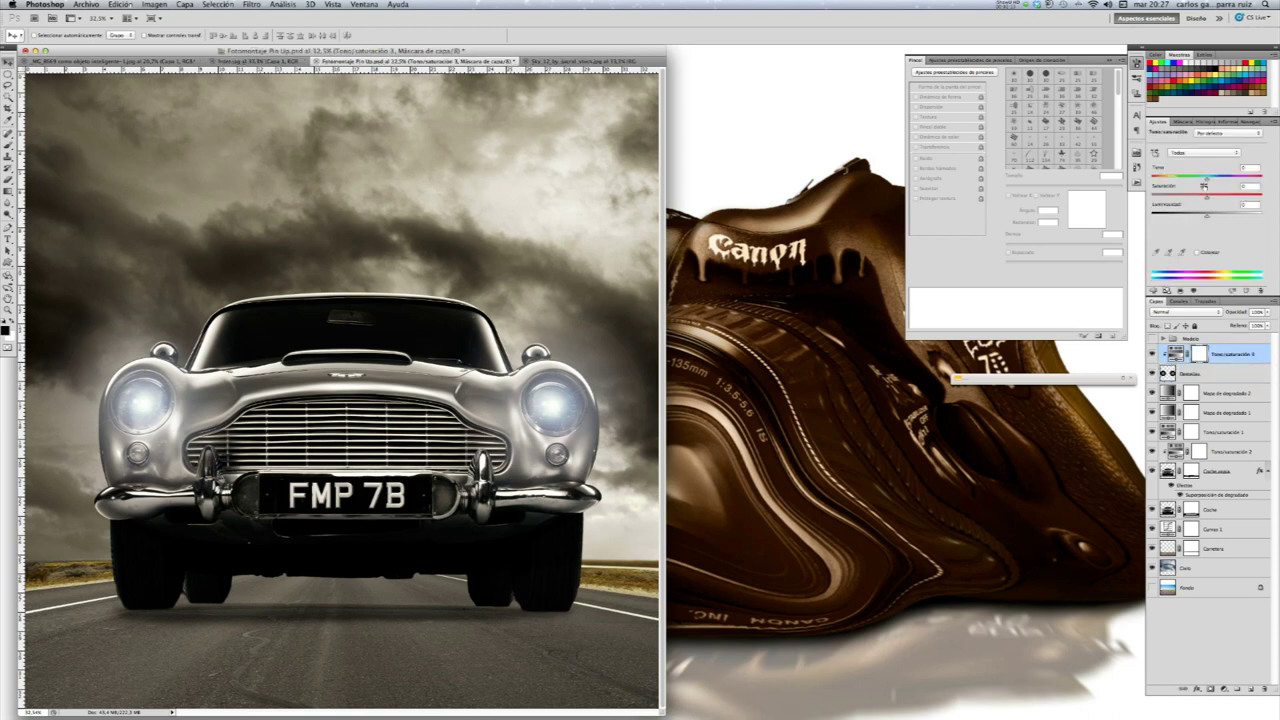
click(1242, 167)
drag(1233, 172, 1262, 172)
key(Tab)
key(shift+Up)
click(1224, 192)
key(alt+bracketleft)
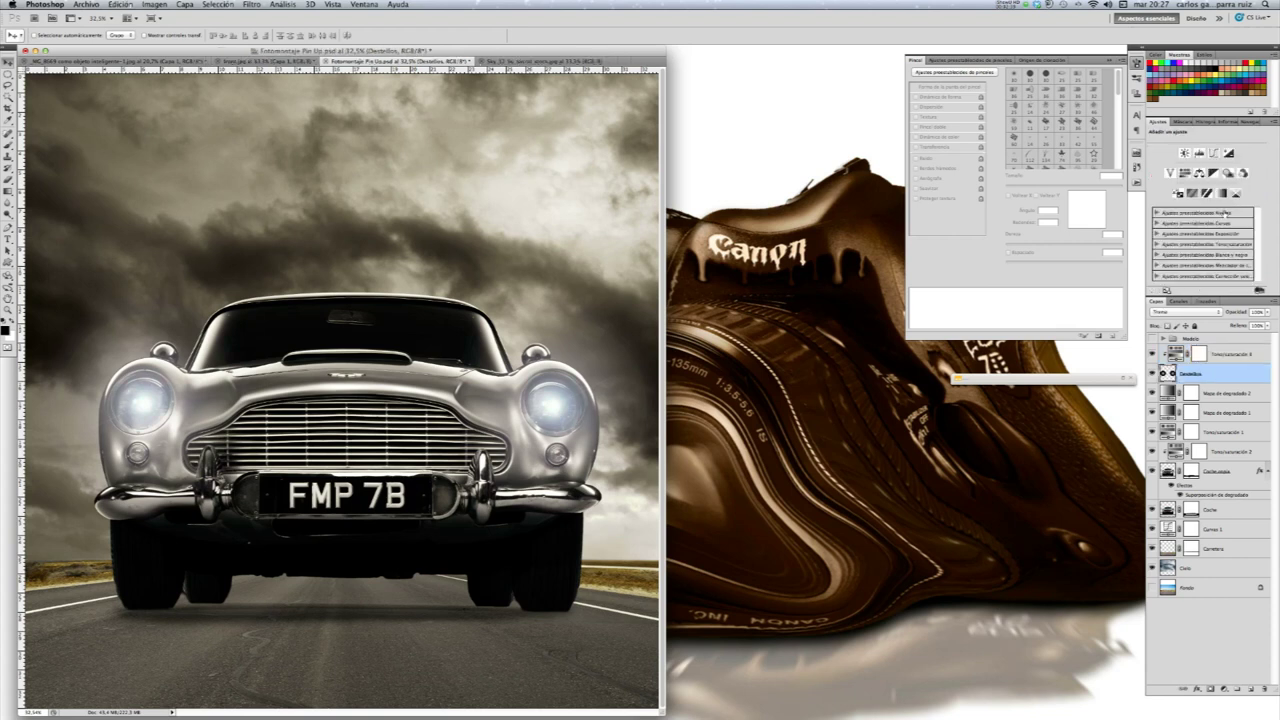
click(1221, 356)
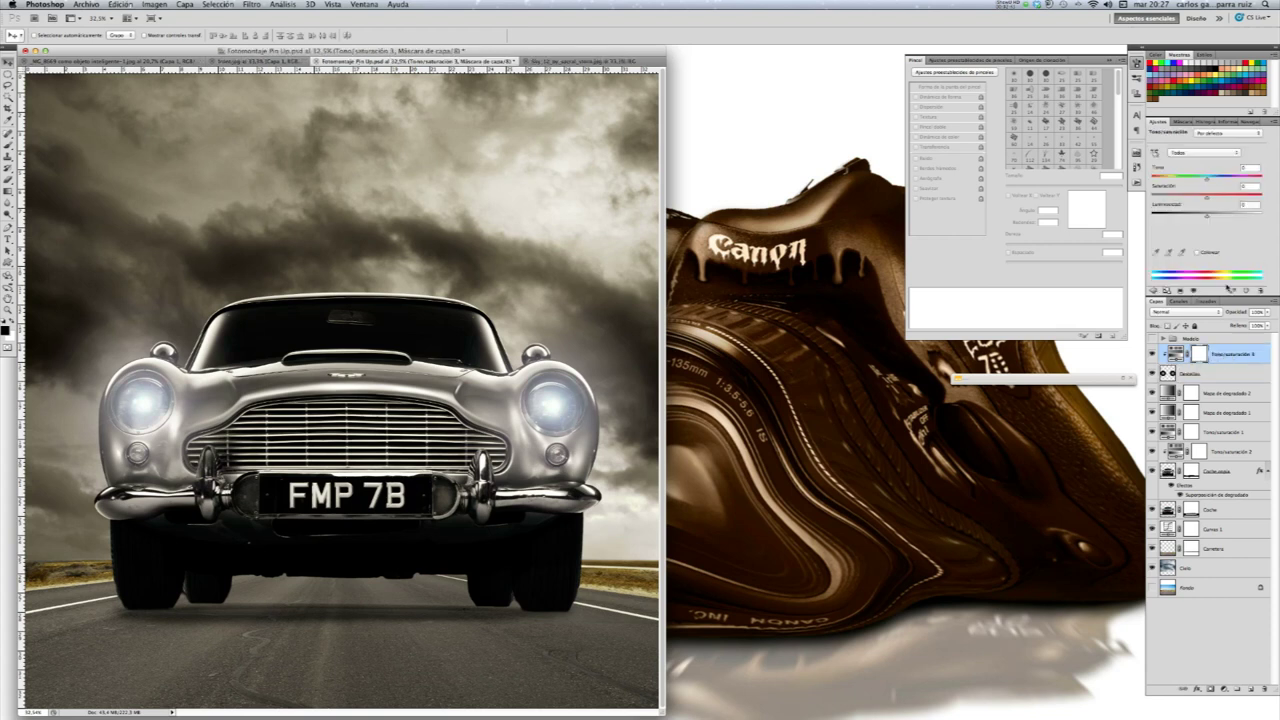
Tick Colorear with Tono 45 and raise saturation and lightness for a warm yellow glow
click(1198, 253)
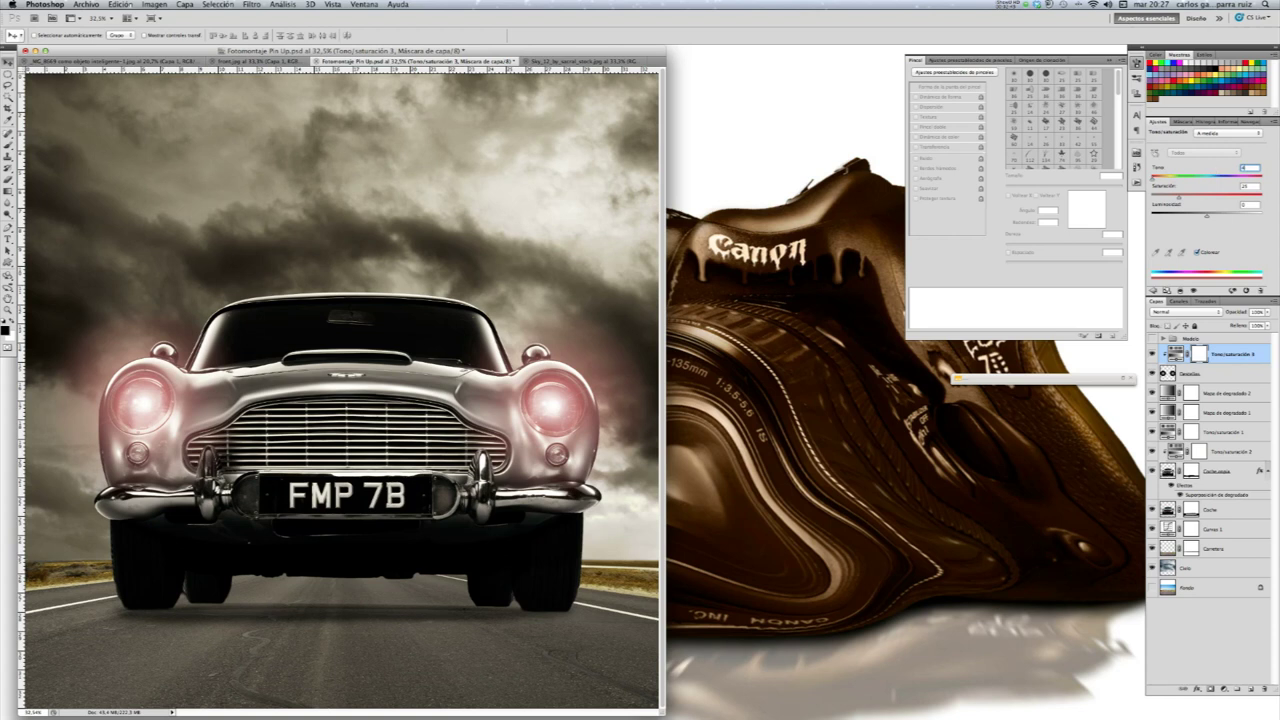
text(45)
key(Tab)
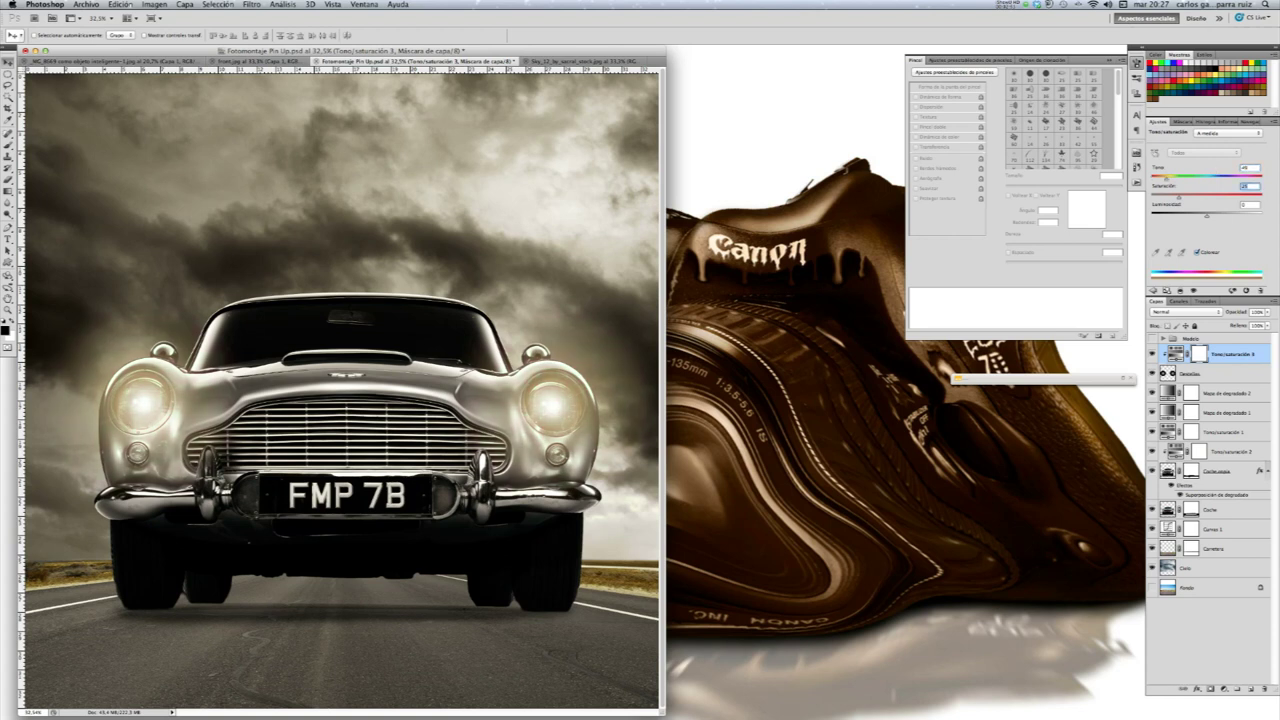
text(0)
mouse_move(1165, 196)
mouse_down()
mouse_move(1207, 201)
mouse_move(1170, 203)
mouse_up()
mouse_move(1206, 217)
mouse_down()
mouse_move(1222, 217)
mouse_move(1201, 217)
mouse_up()
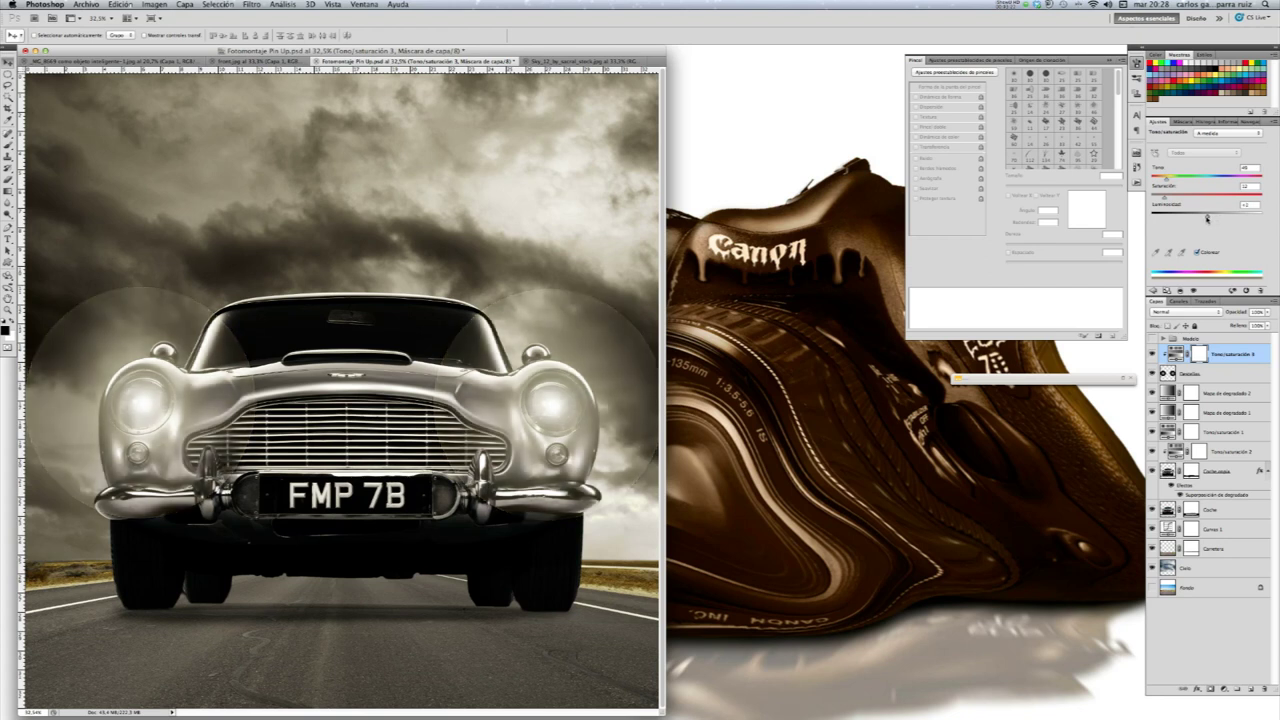
drag(1201, 217, 1207, 218)
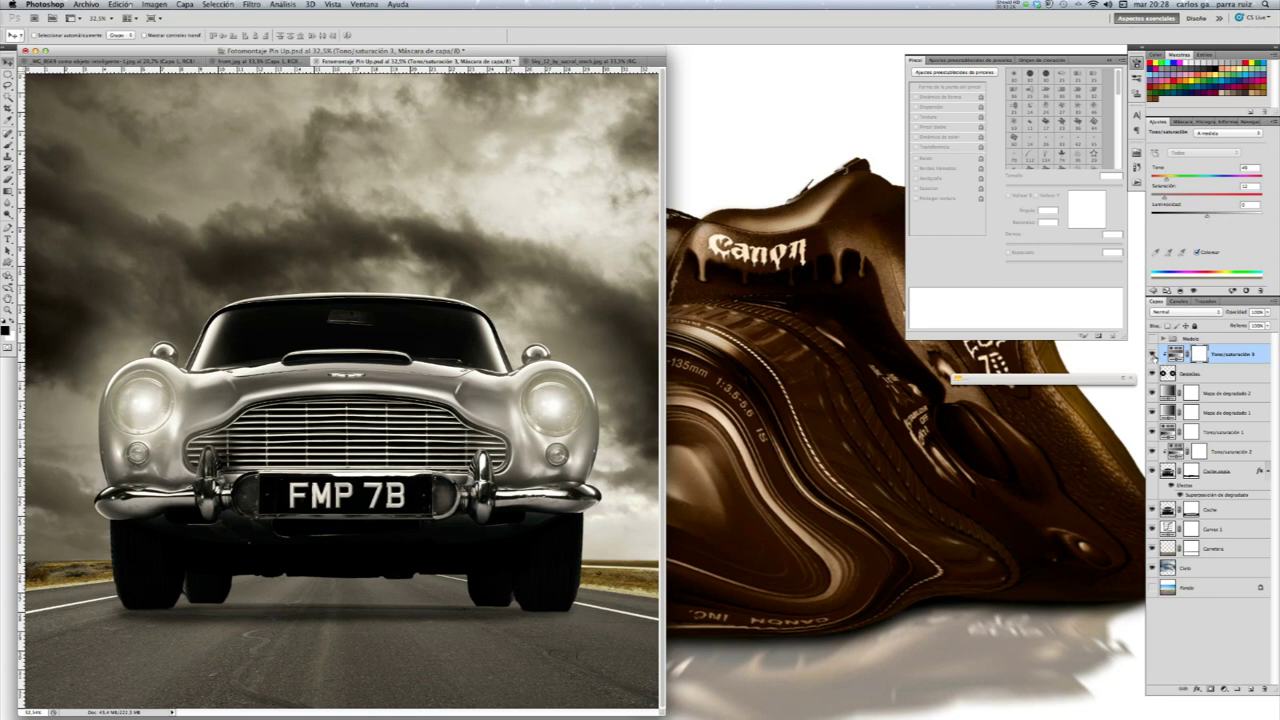
Toggle the tint and glow visibility to compare, then reselect the adjustment layer
click(1153, 355)
click(1153, 355)
click(1152, 373)
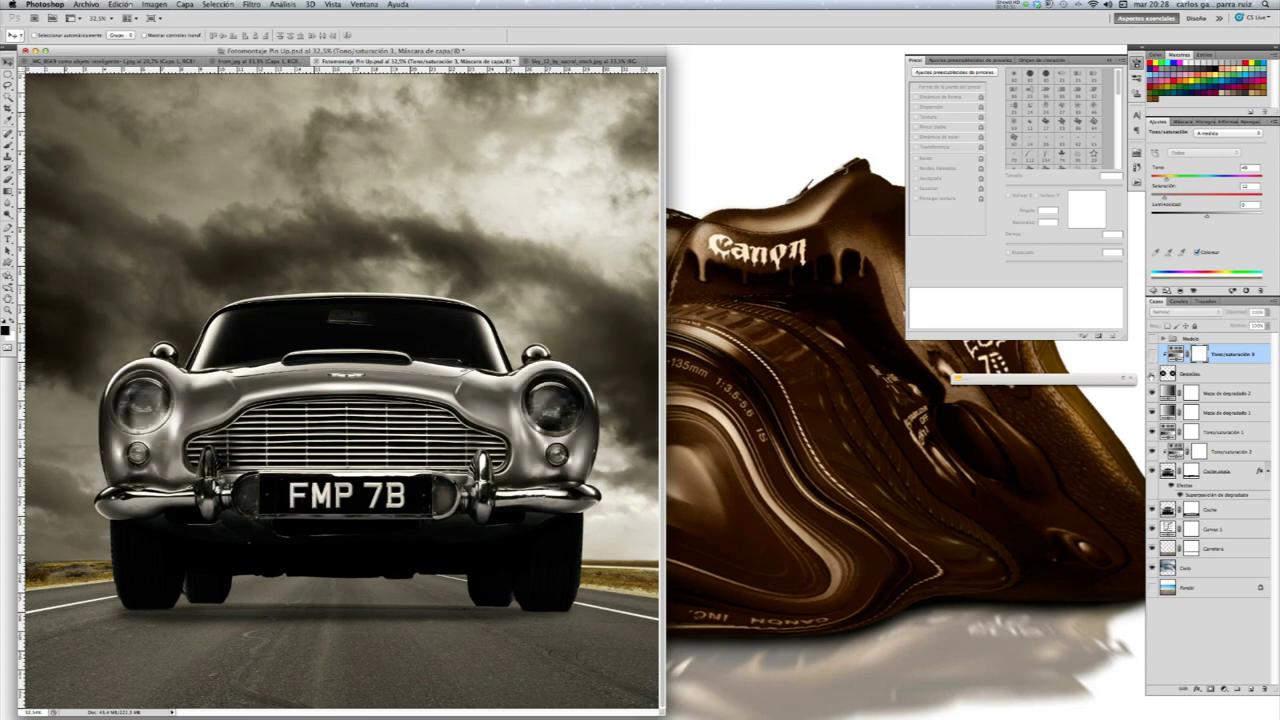
click(1153, 355)
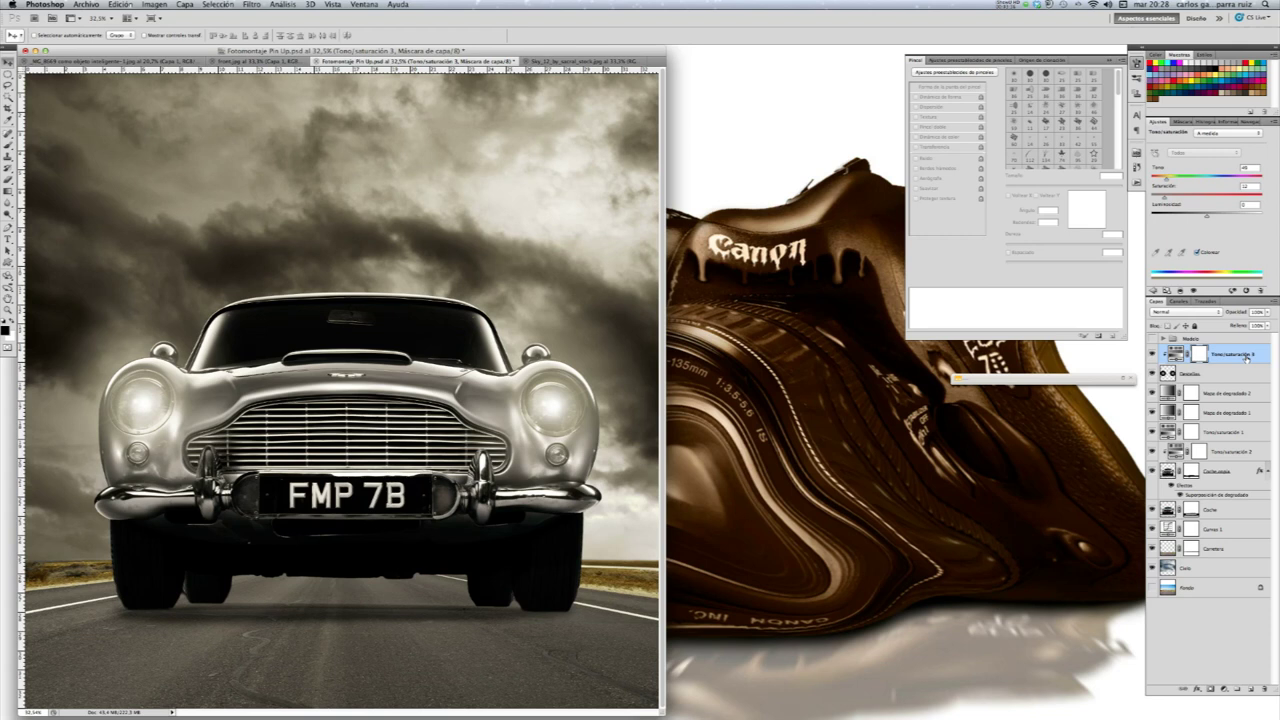
click(1246, 357)
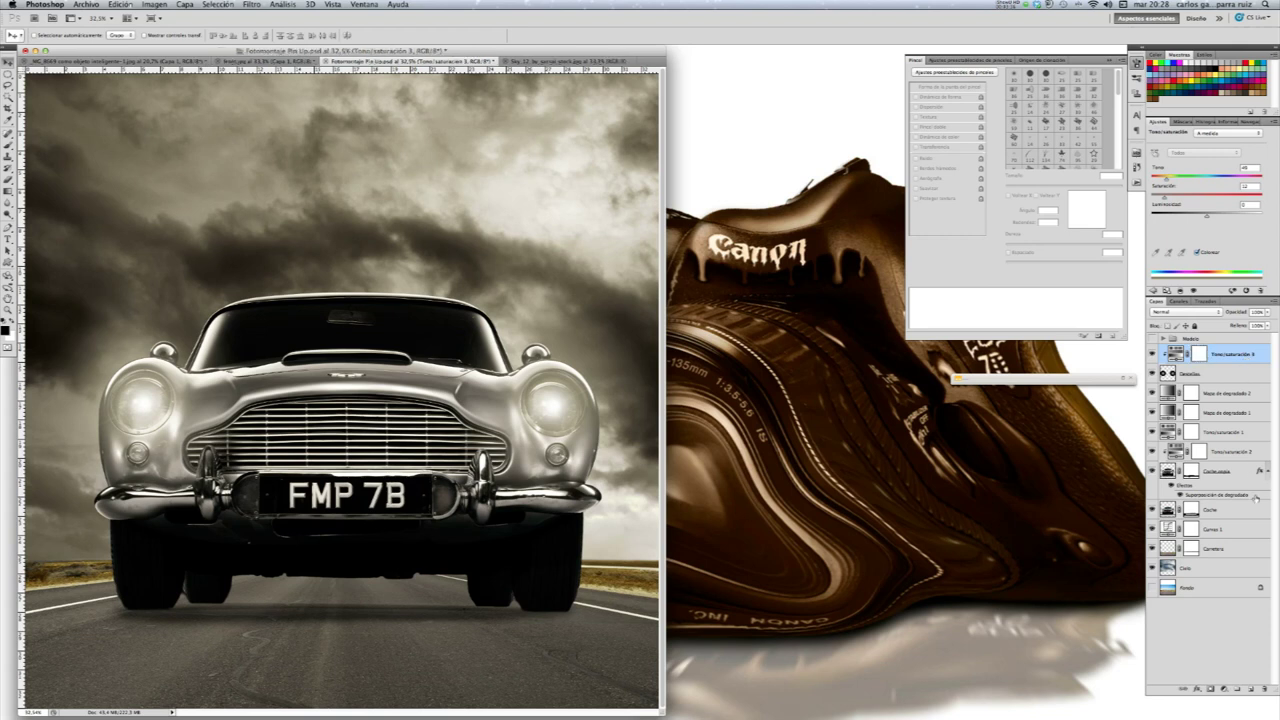
Add a new top layer, set the brush foreground colour to brown 936e34, and open its blend modes
click(1251, 689)
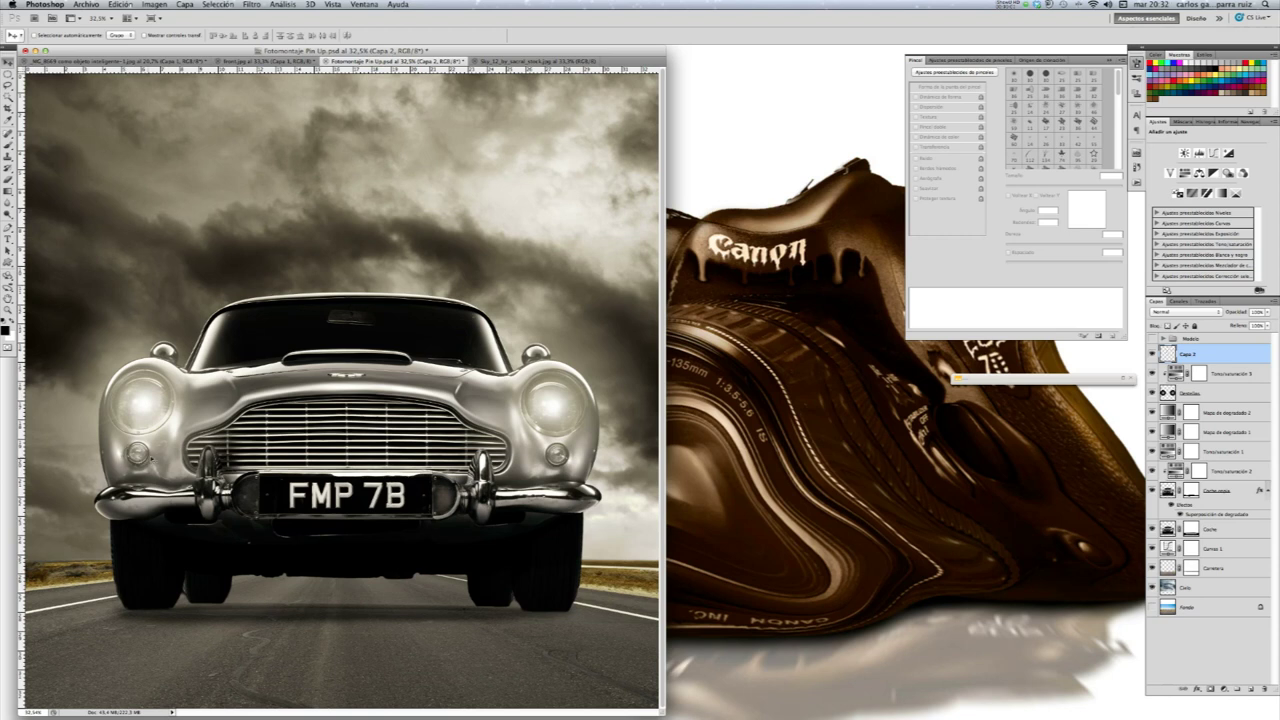
key(b)
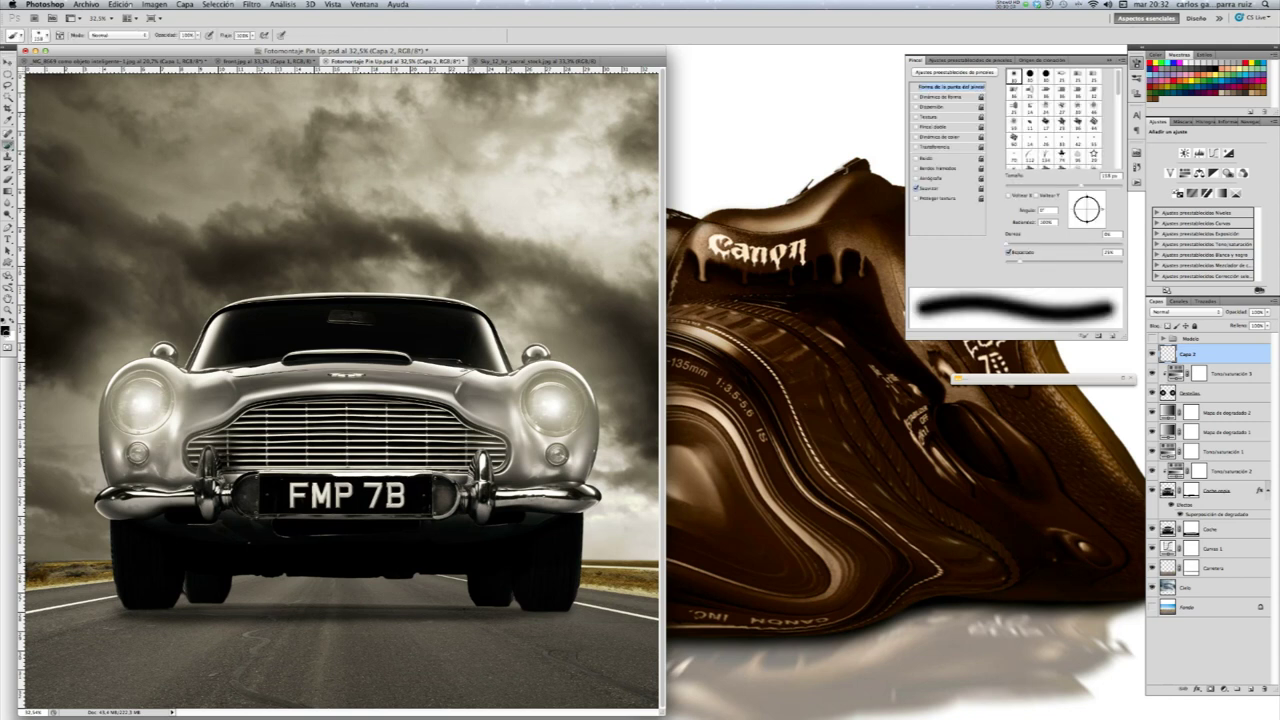
click(6, 327)
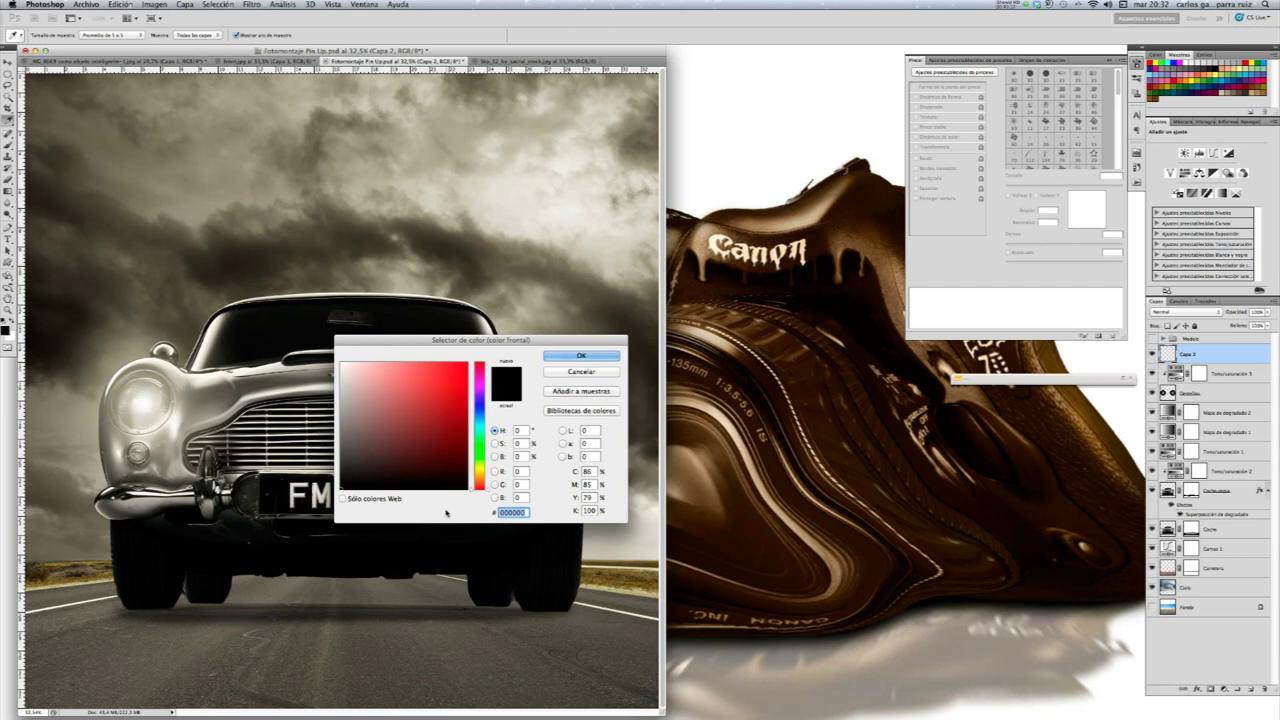
text(936)
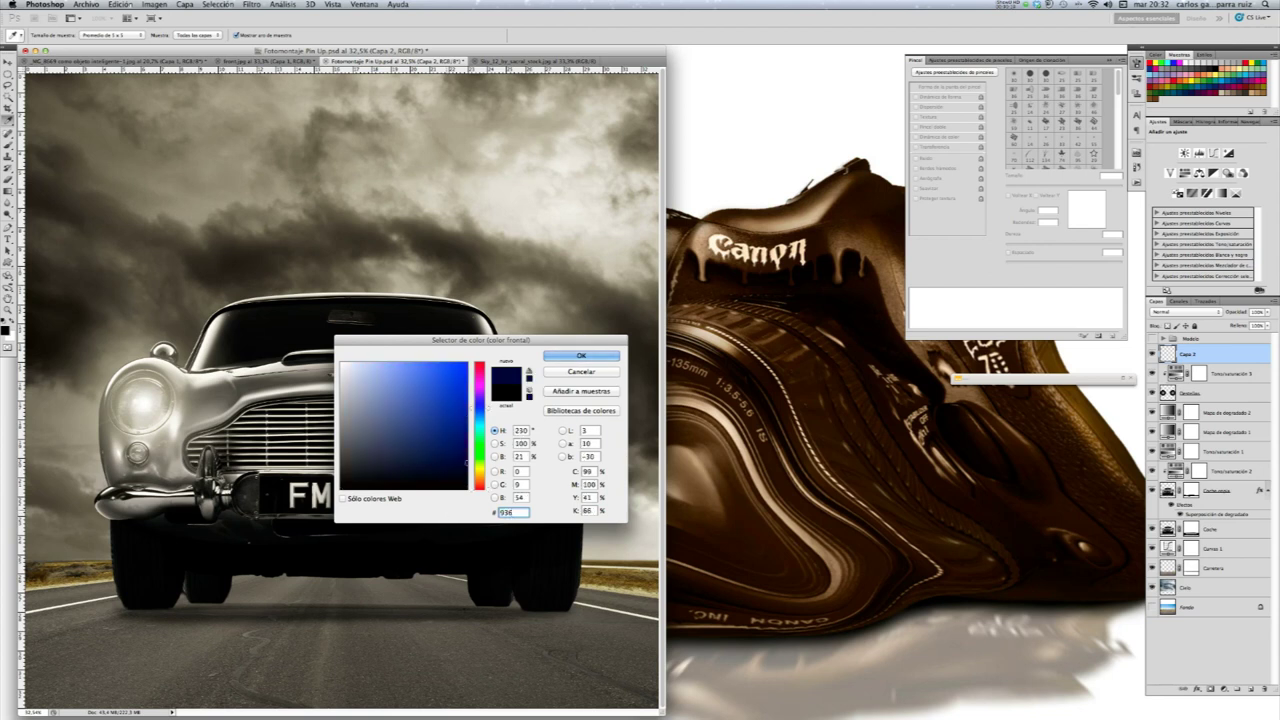
text(e)
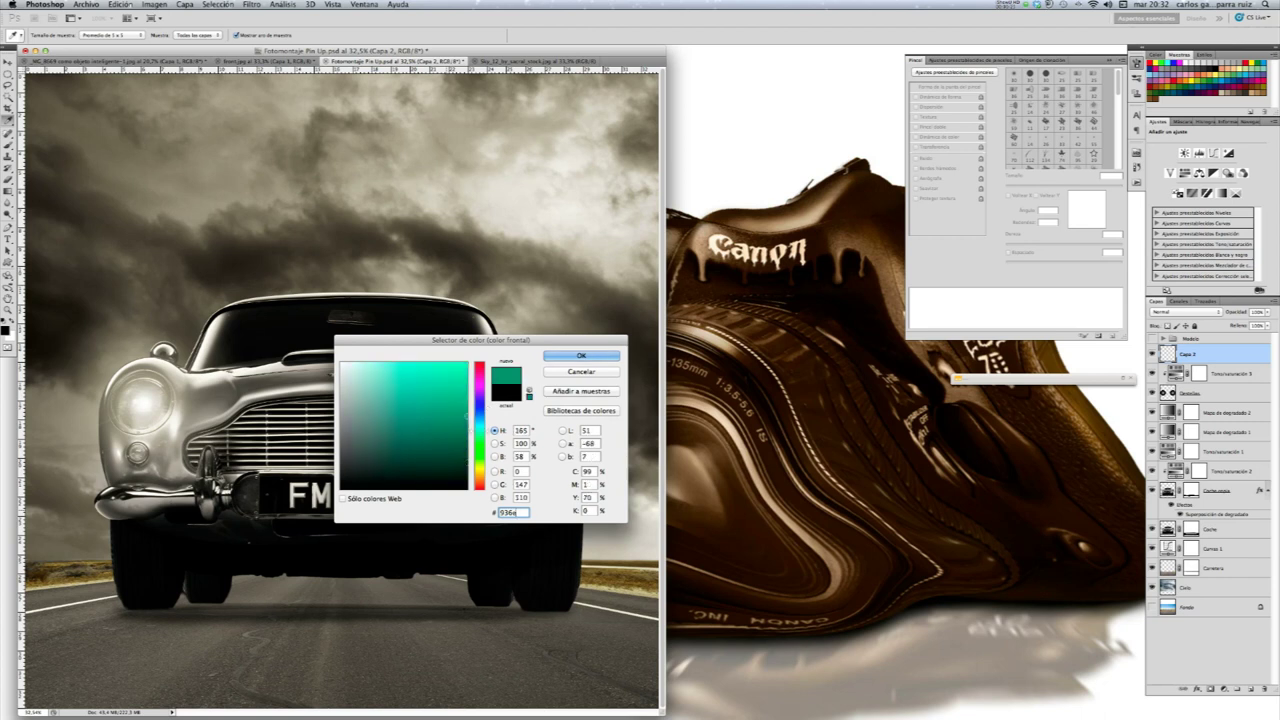
text(3)
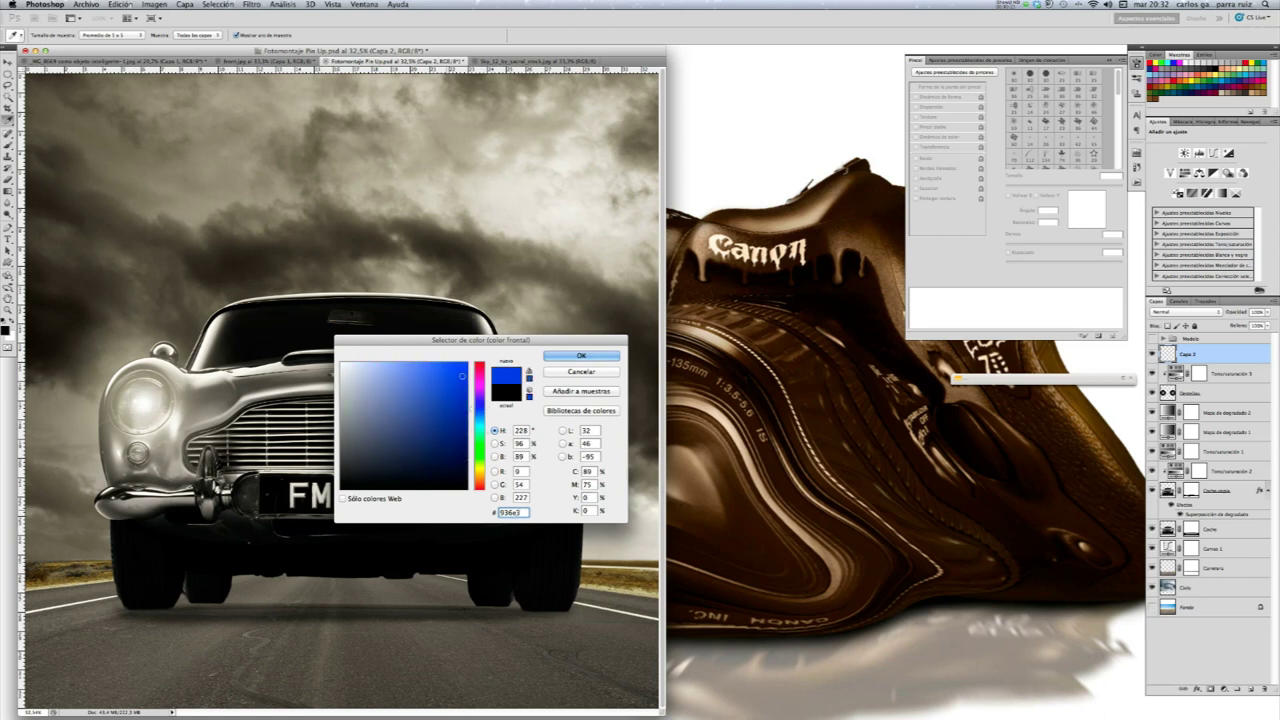
text(4)
key(Return)
key(b)
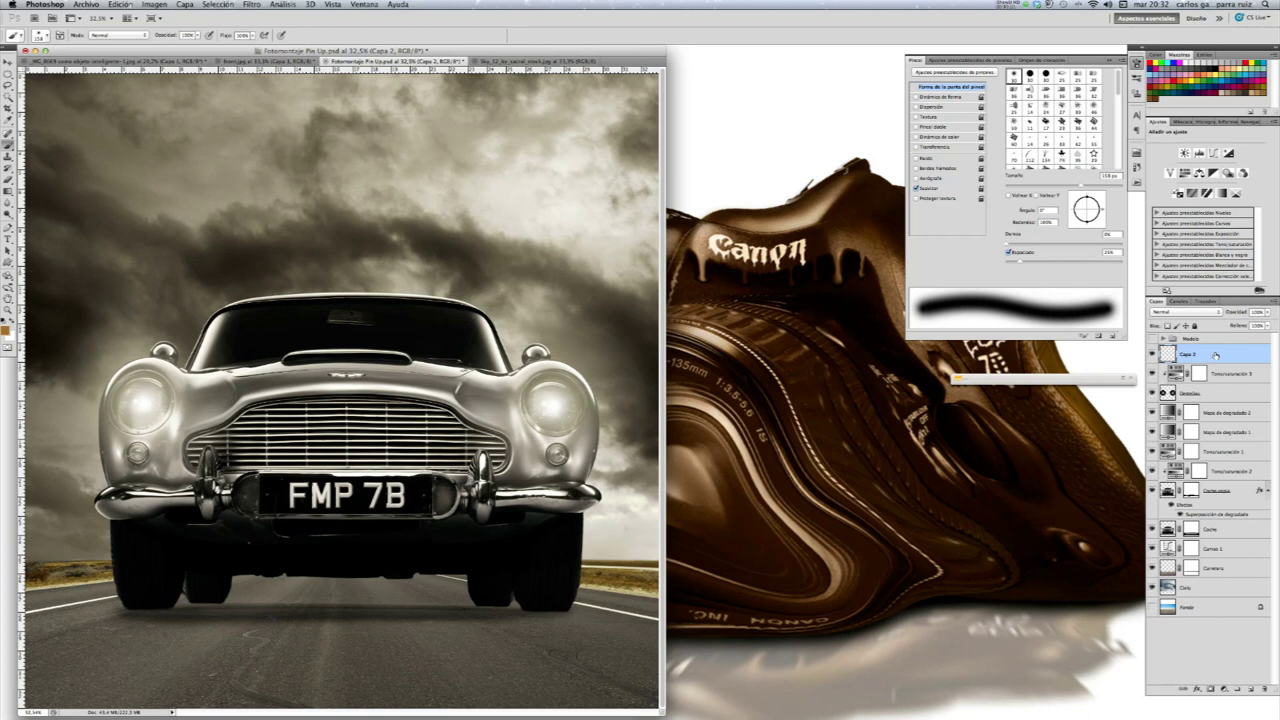
click(1219, 318)
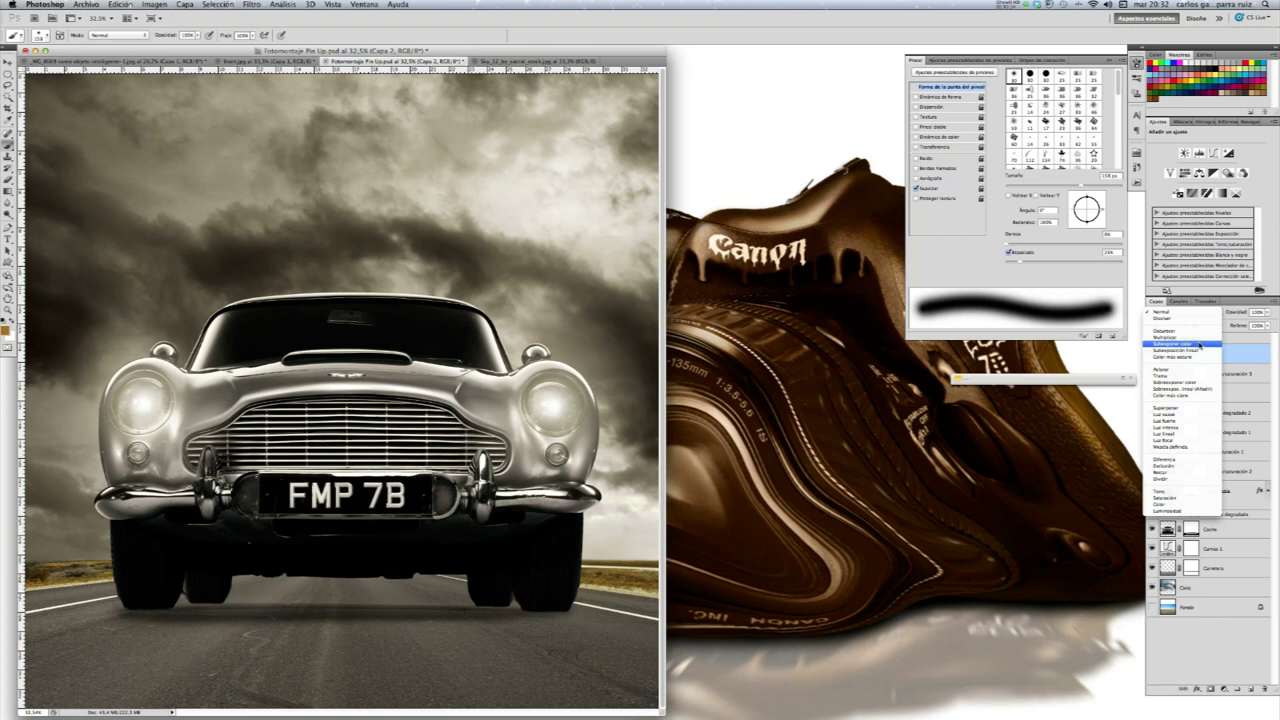
Resize the brush to about 219 px and paint a glow on the left indicator light
click(1199, 344)
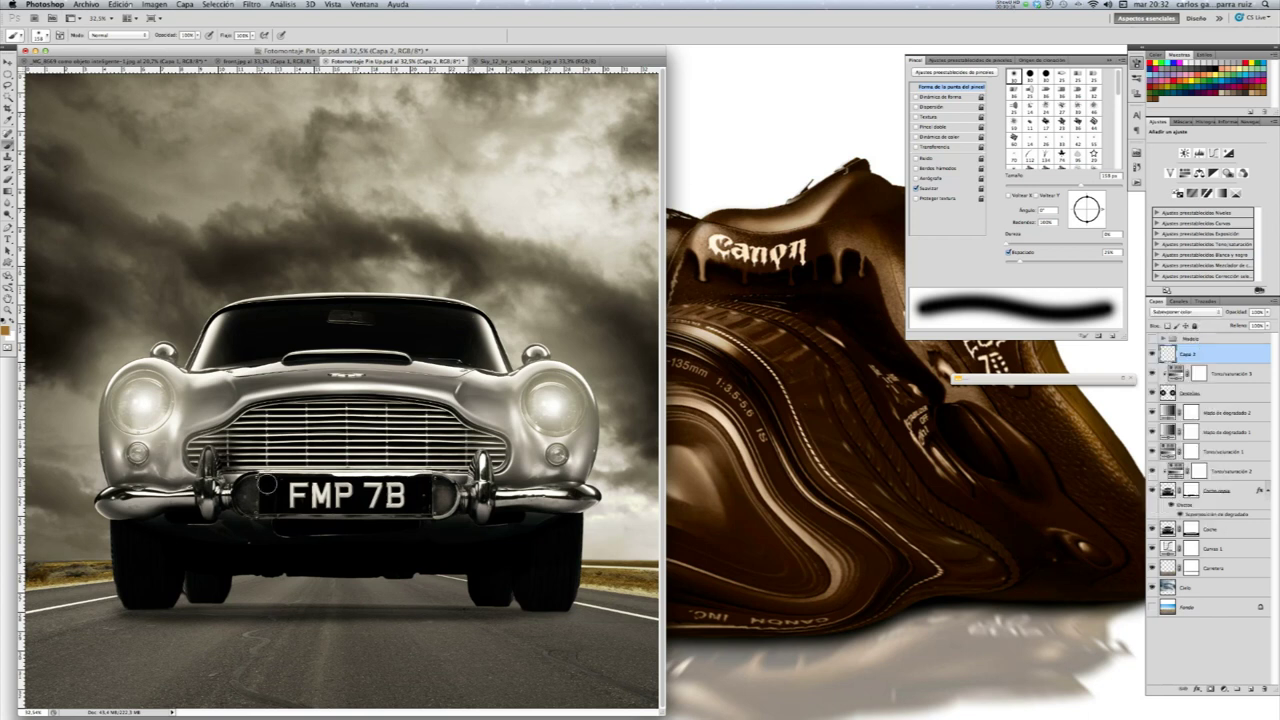
click(163, 400)
drag(1087, 188, 1090, 188)
drag(1097, 188, 1094, 187)
click(137, 452)
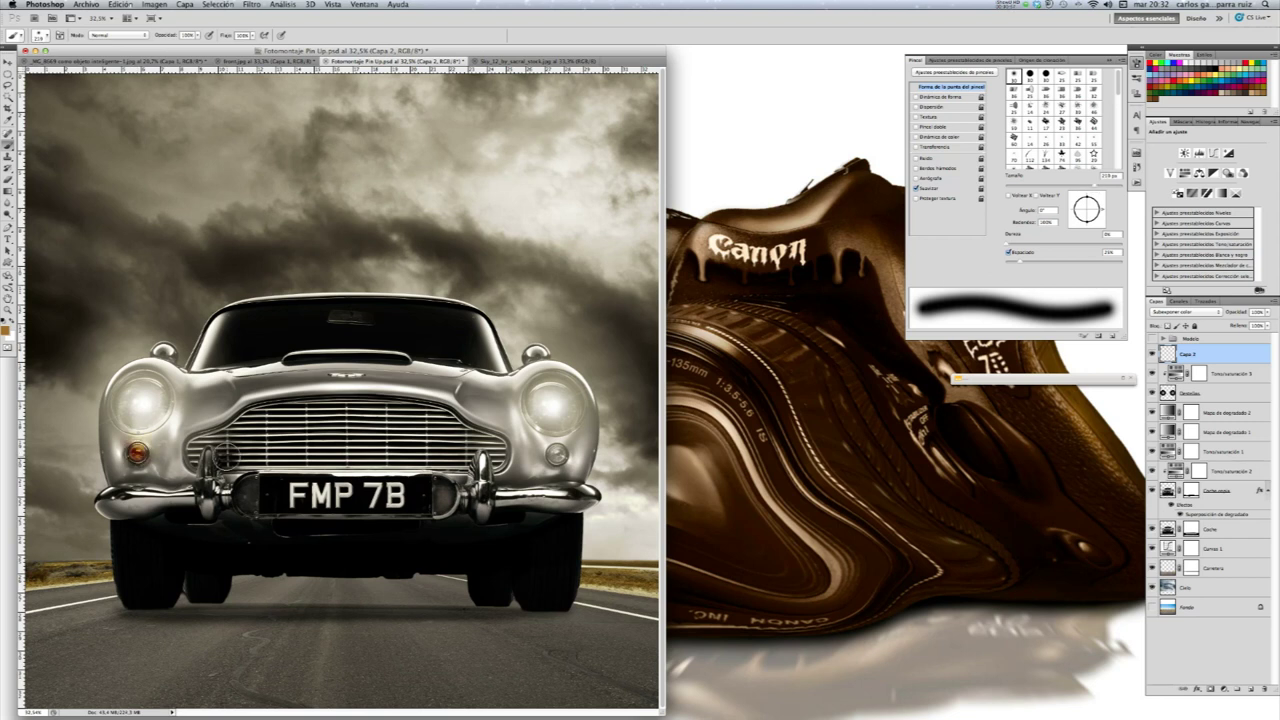
Set Capa 2's blend mode to Sobreexponer color
click(1210, 312)
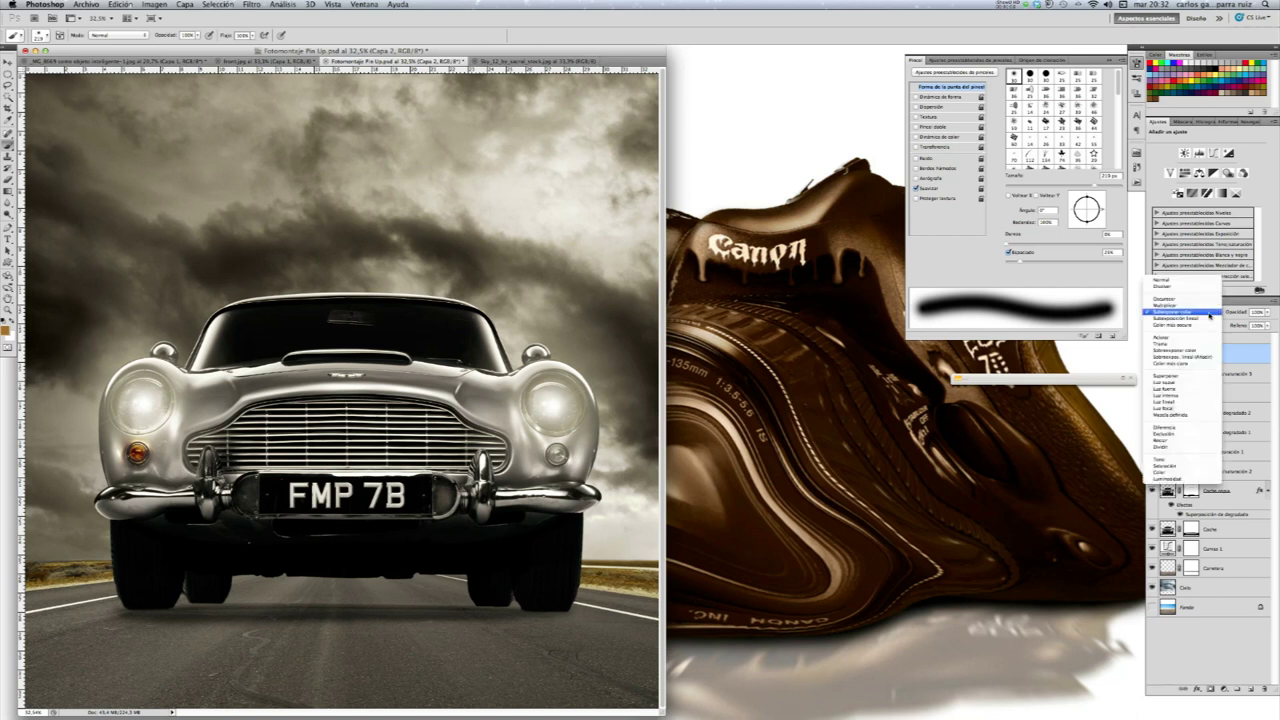
click(1210, 313)
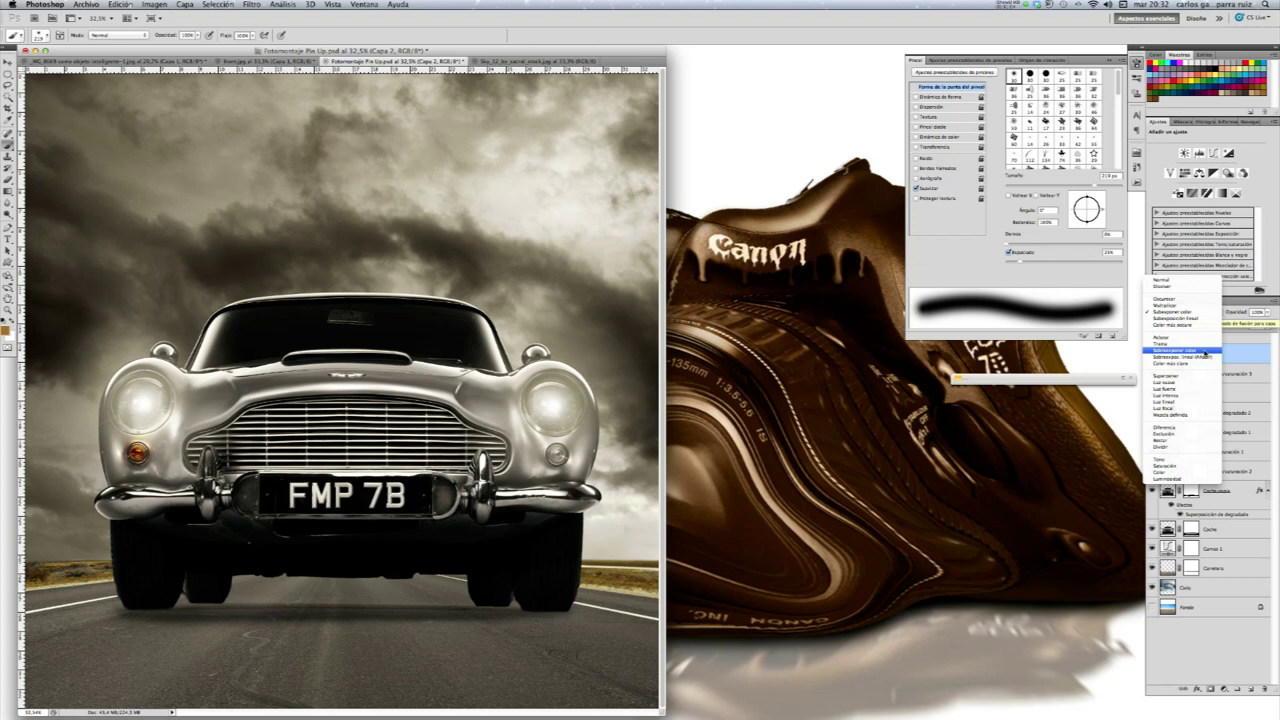
click(1205, 353)
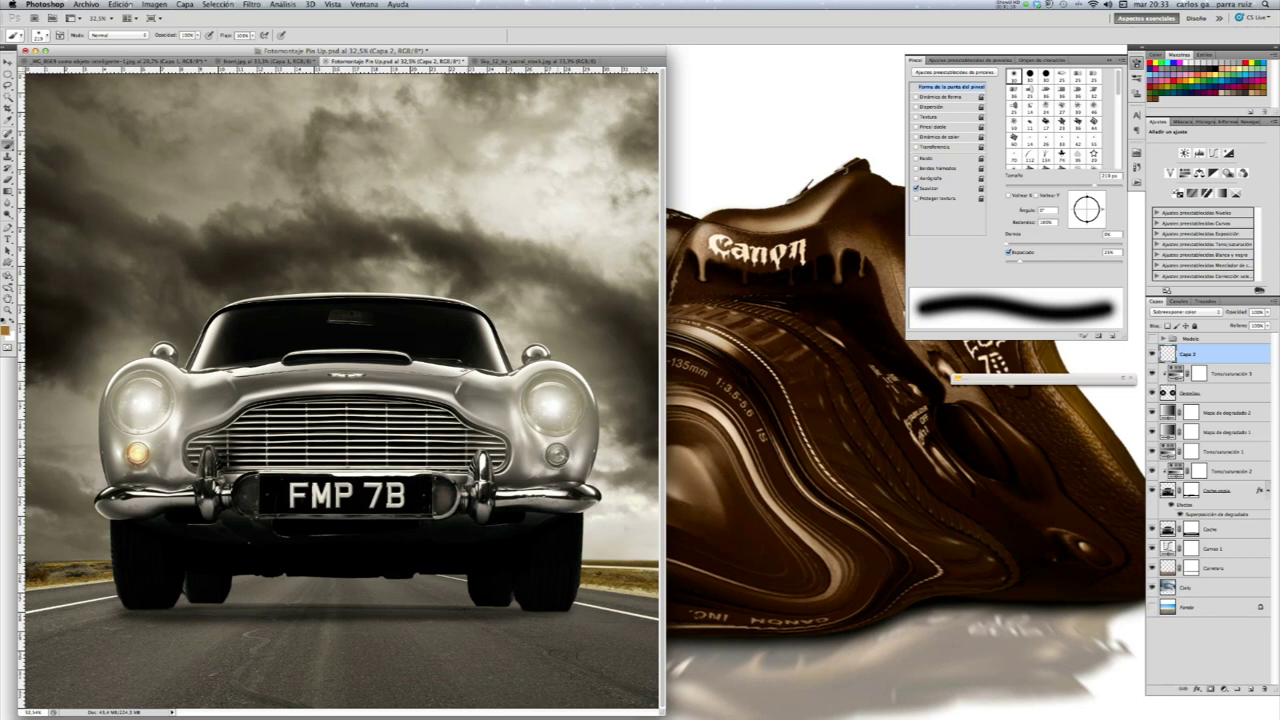
Paint a glow on the right indicator and change the foreground colour to #9f5a2f
click(556, 455)
click(7, 330)
double_click(515, 511)
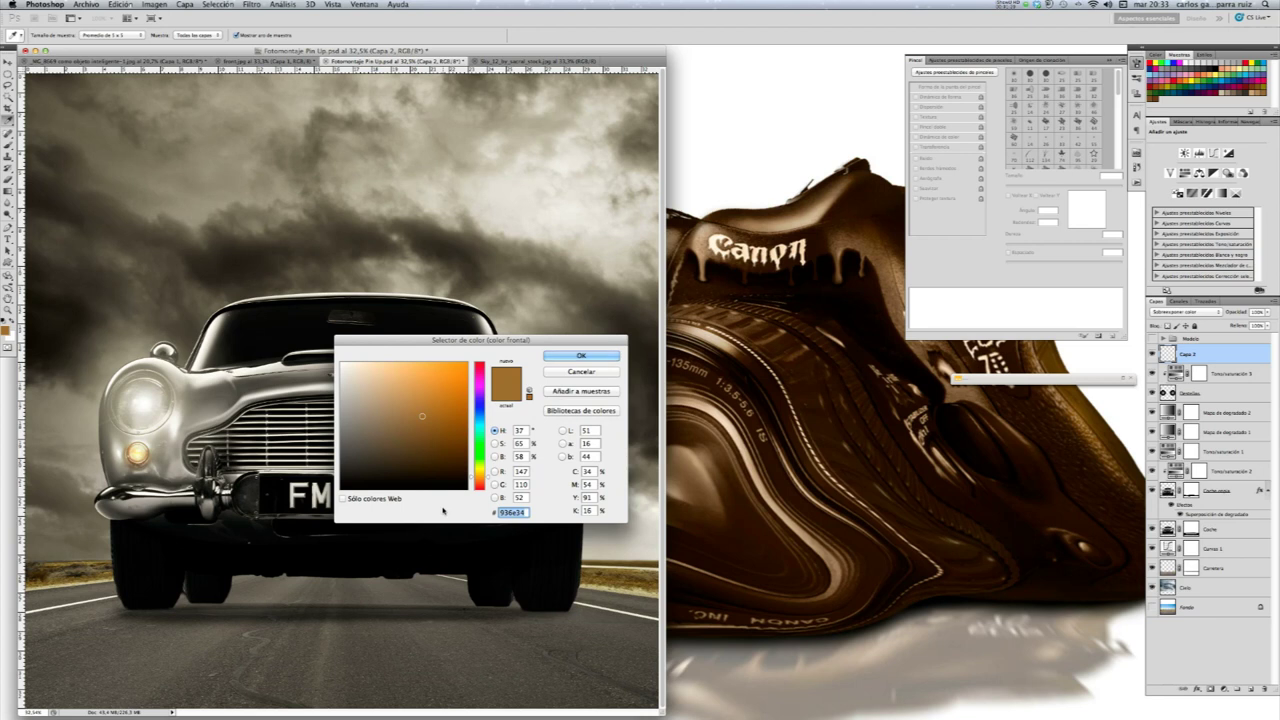
text(9)
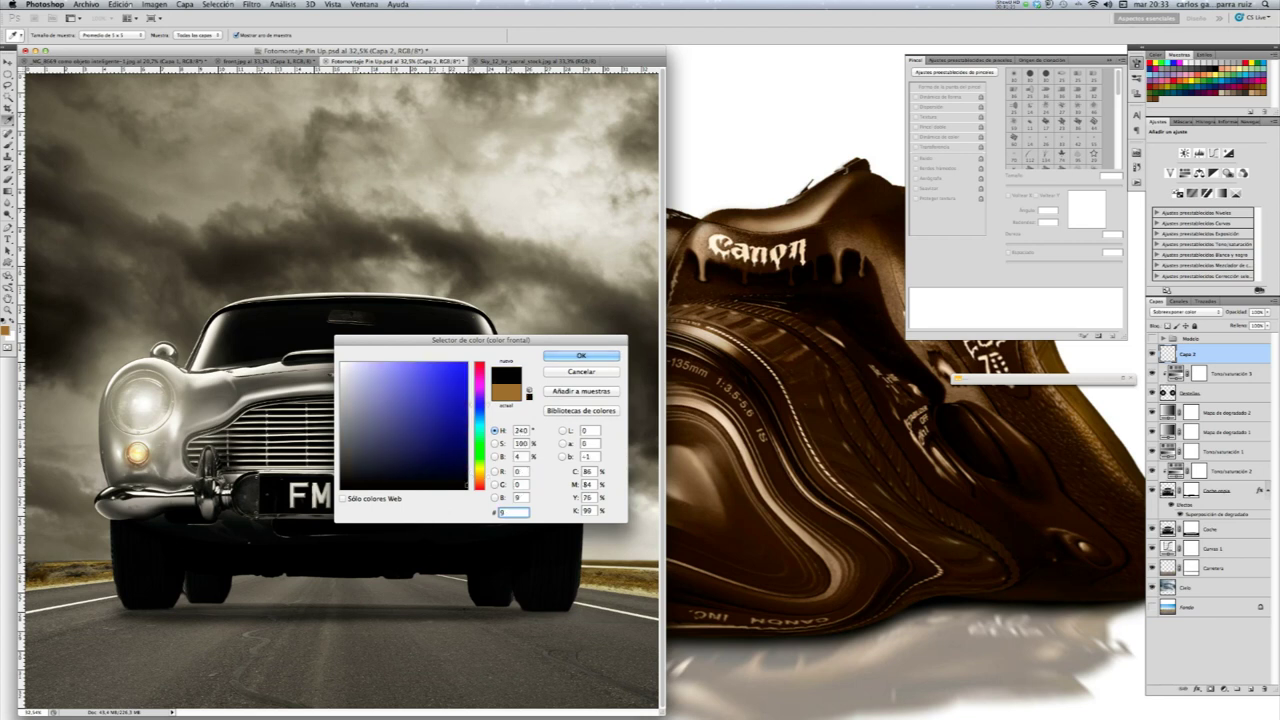
text(f5a)
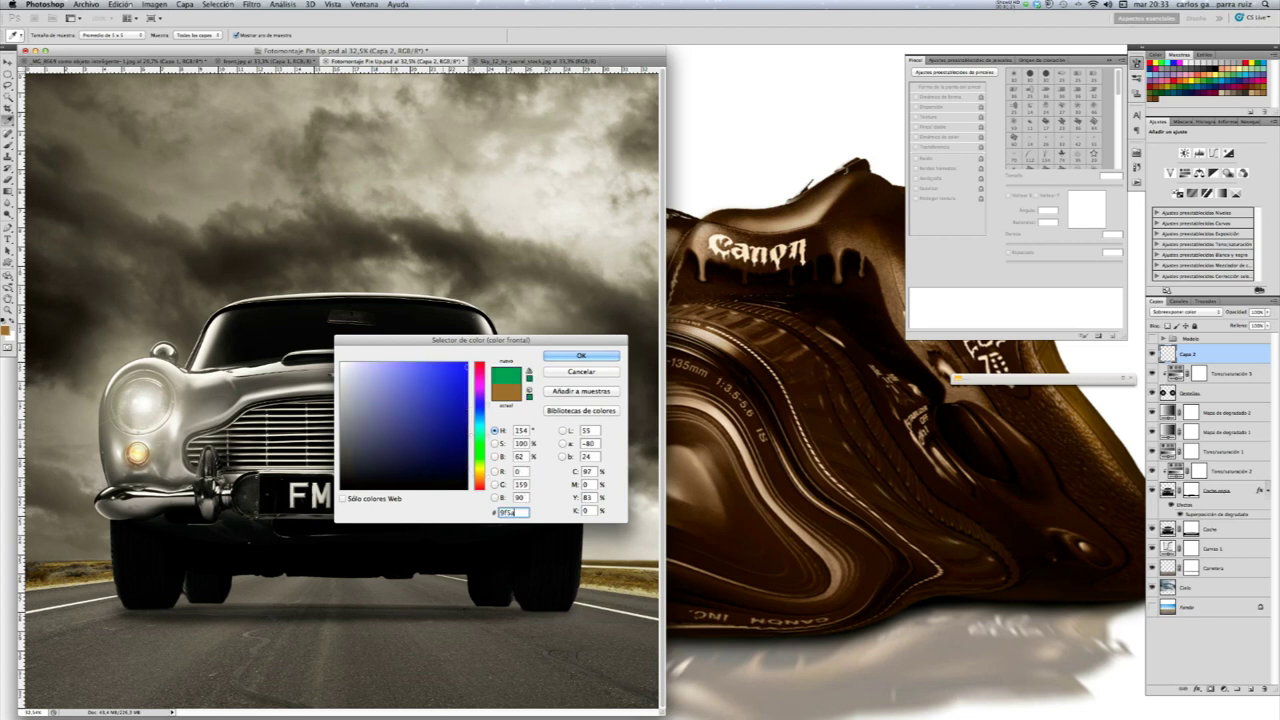
text(2f)
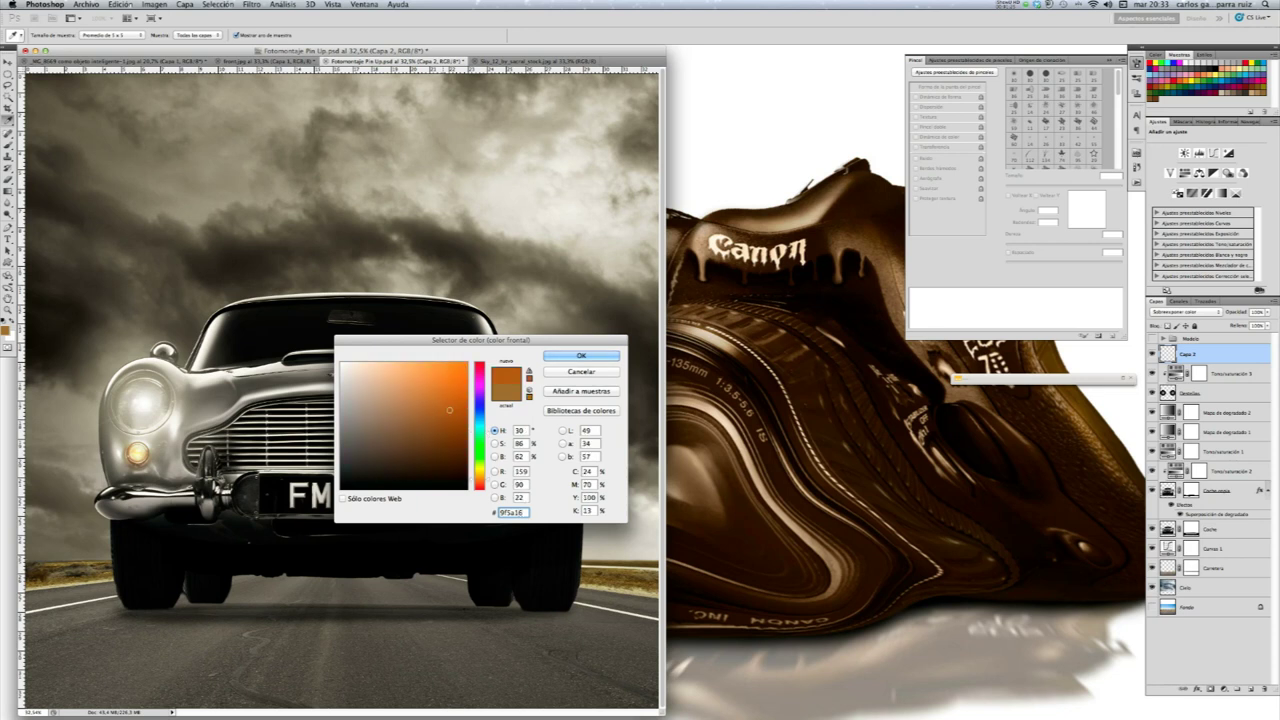
key(Return)
Brush both indicator lights again with the deeper orange
key(b)
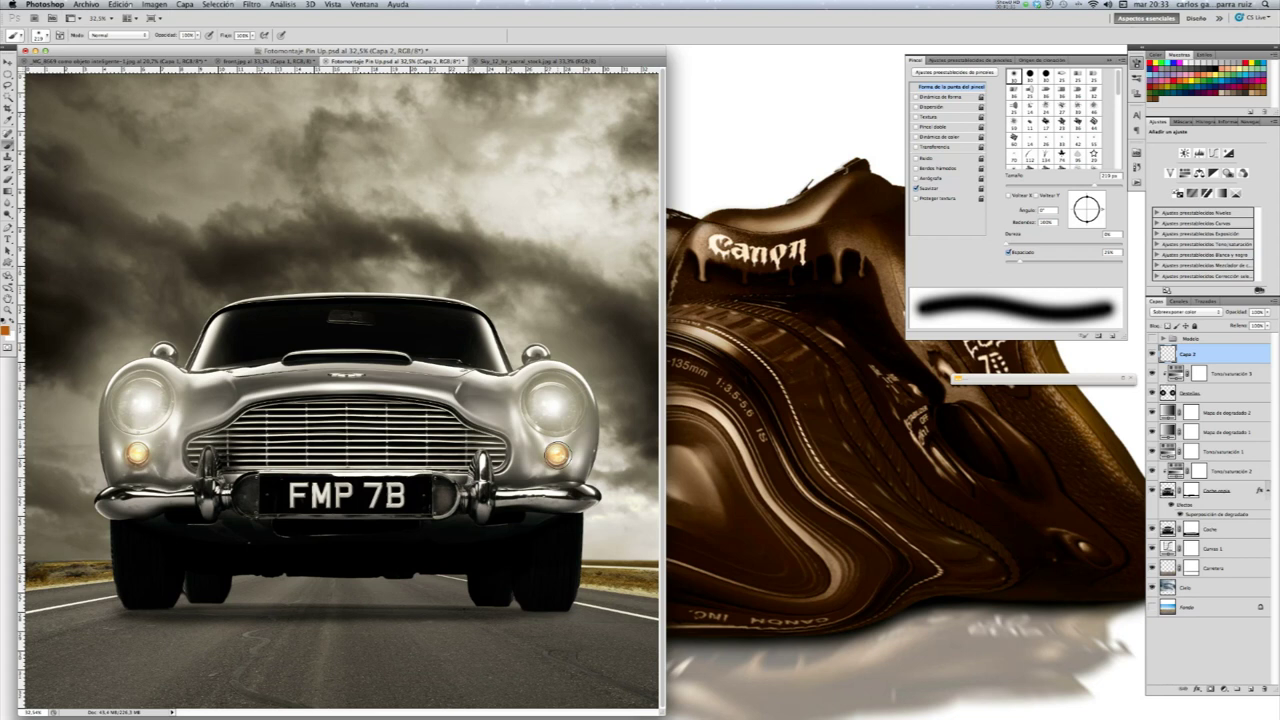
click(558, 456)
click(141, 451)
click(140, 452)
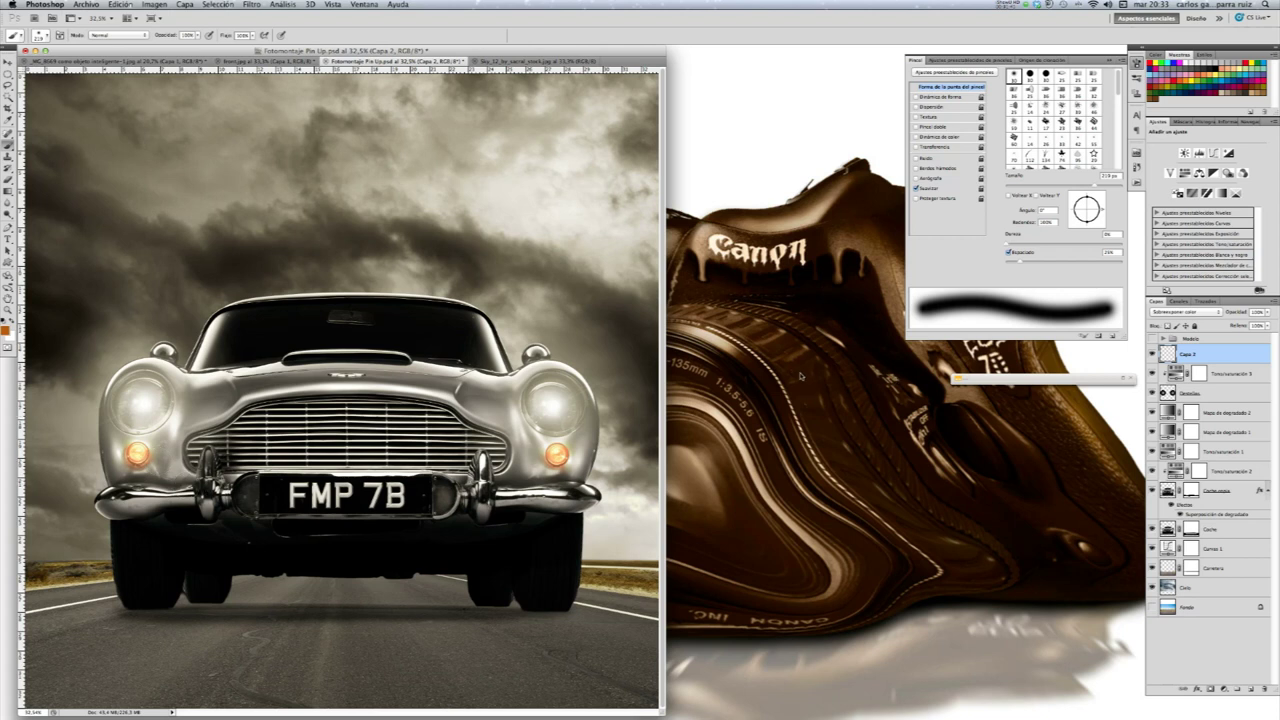
key(super+Tab)
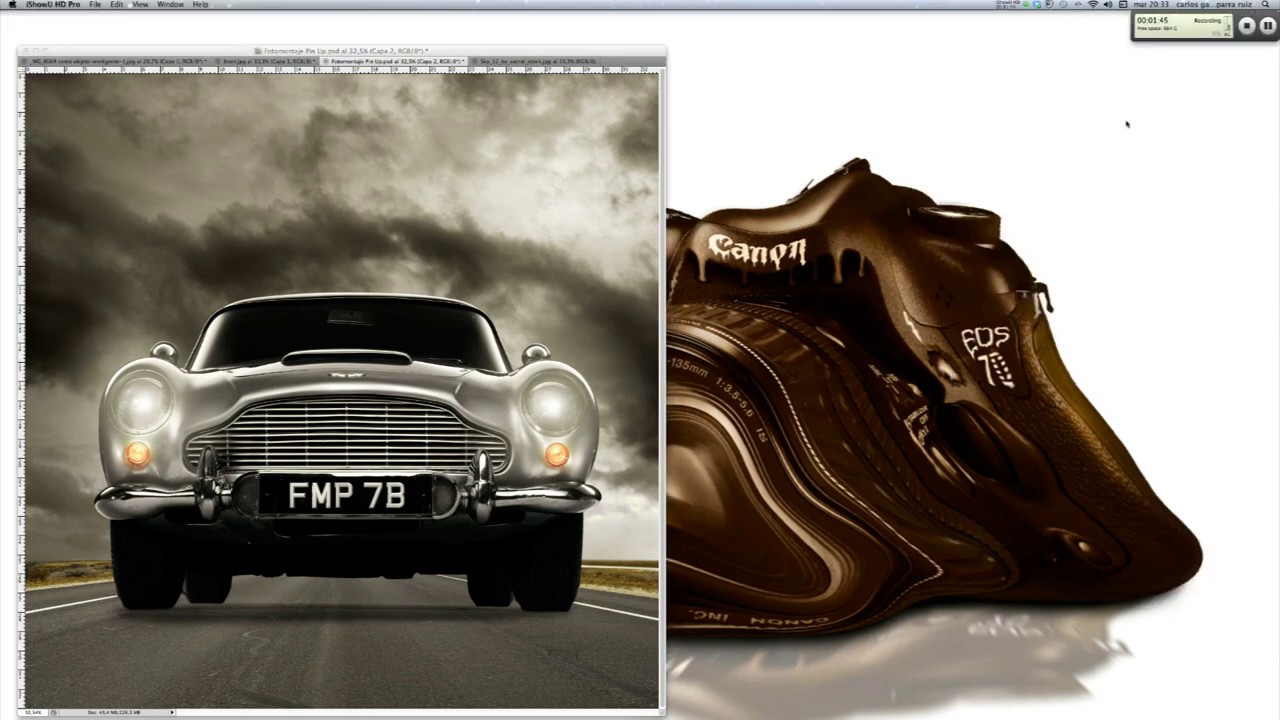
click(1247, 26)
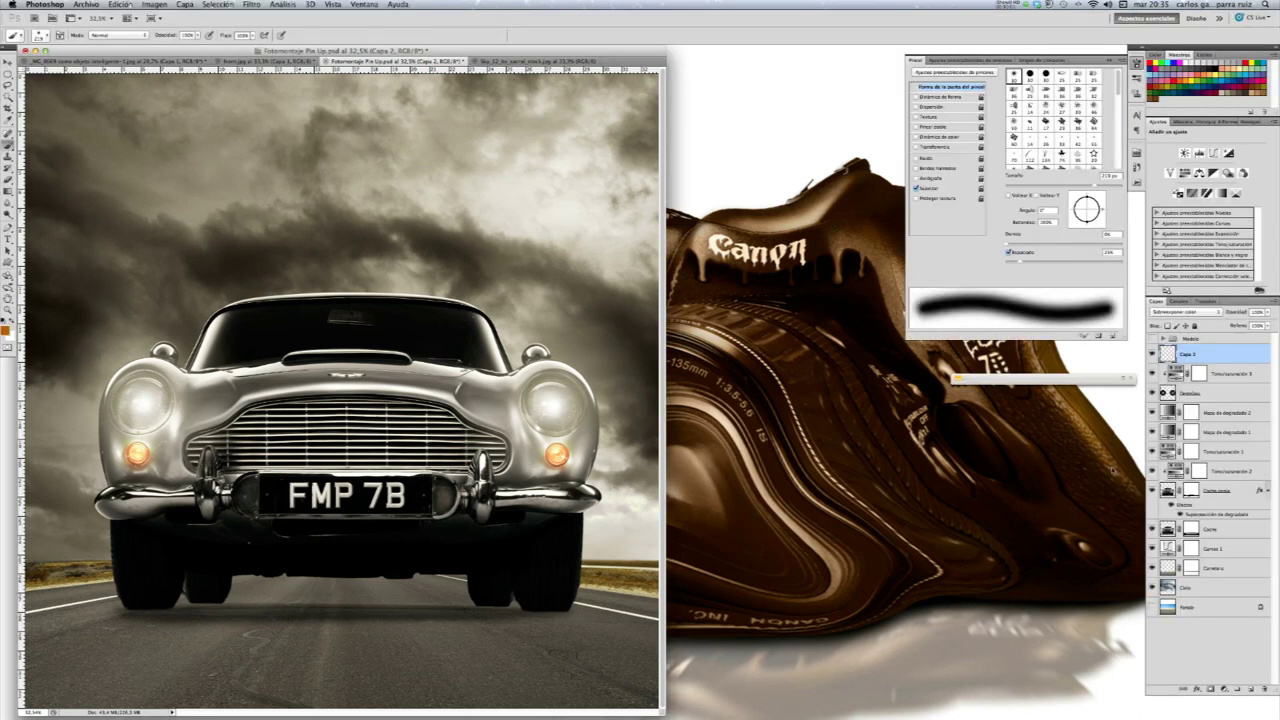
Compare Curvas 1 on and off, then add new layer Capa 3 above it
click(1228, 571)
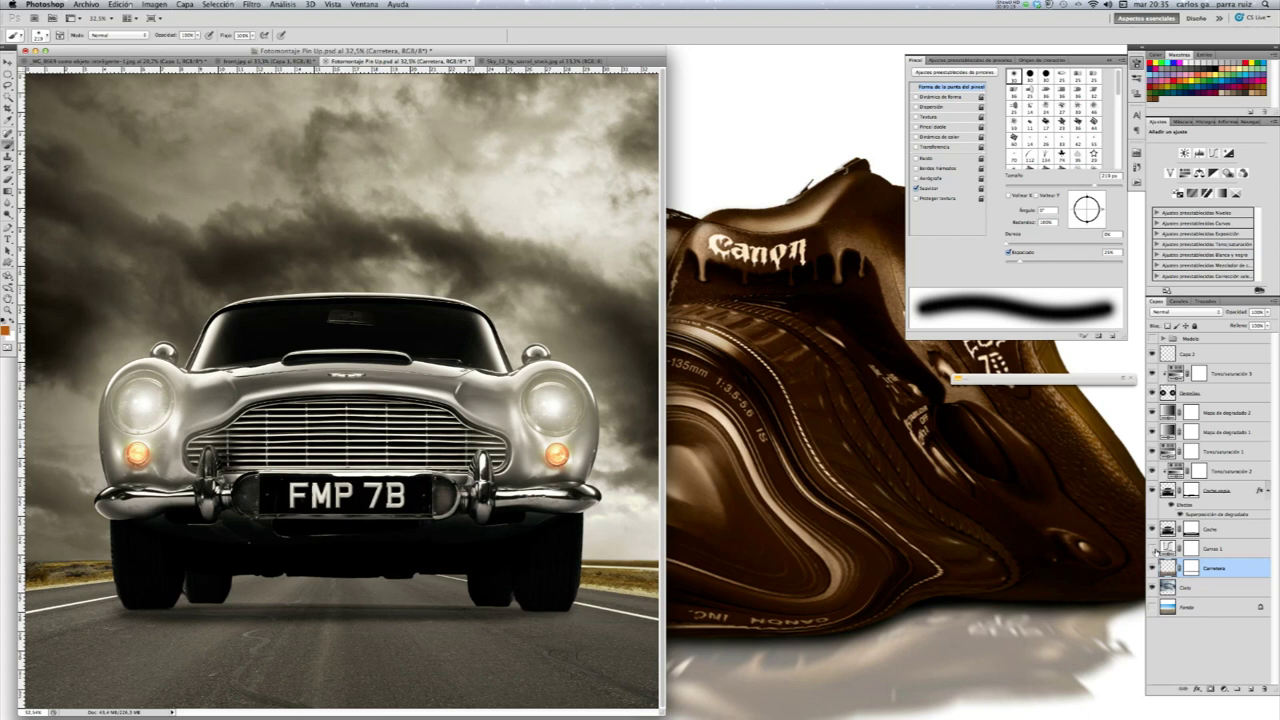
click(1155, 549)
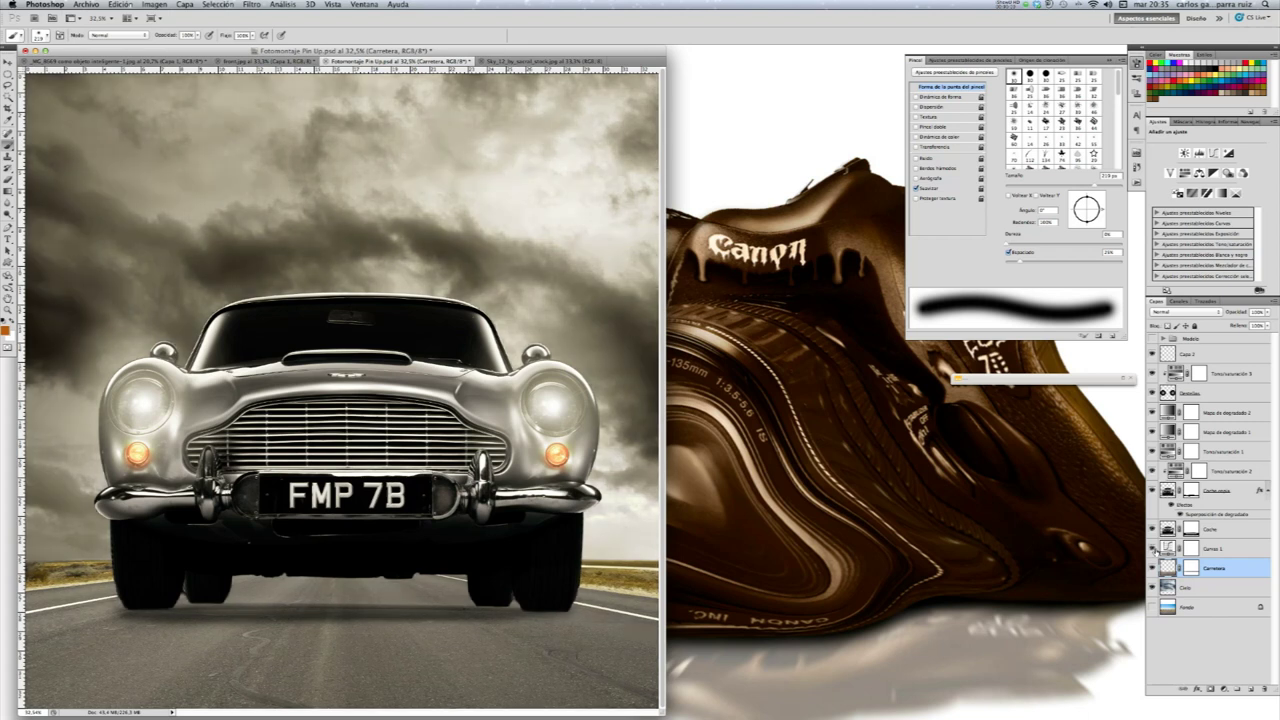
click(1155, 549)
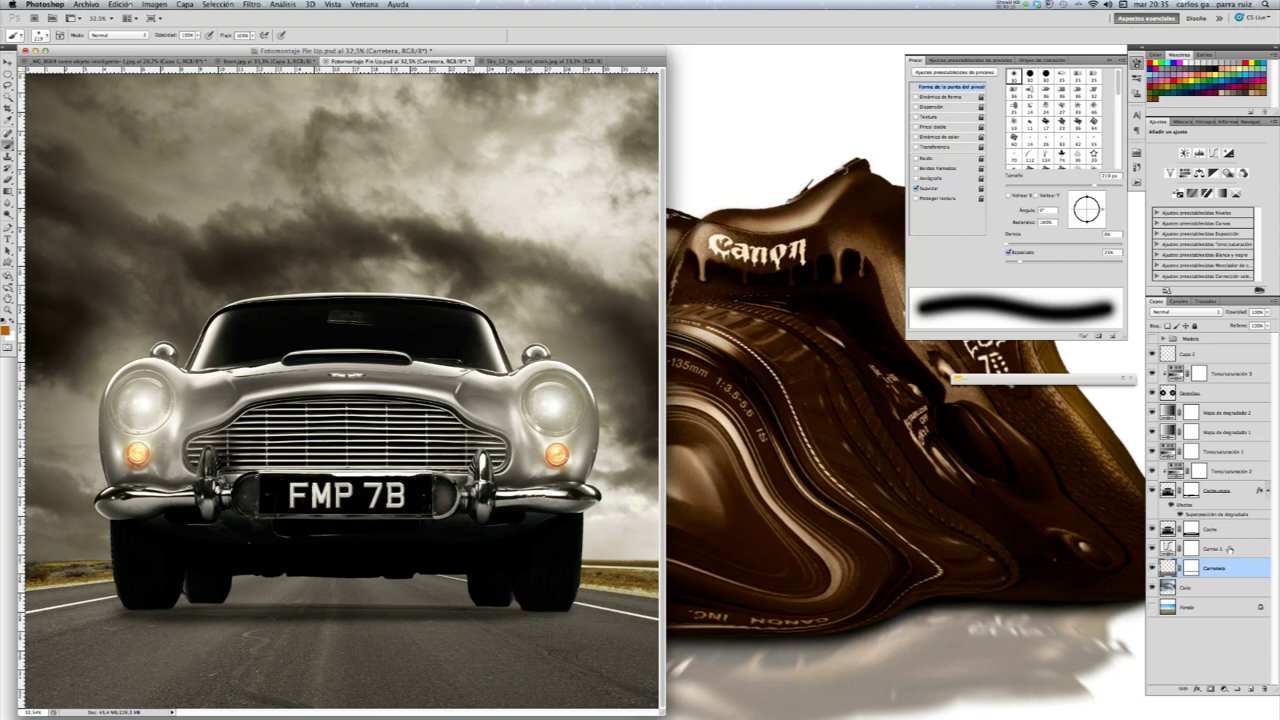
click(1230, 548)
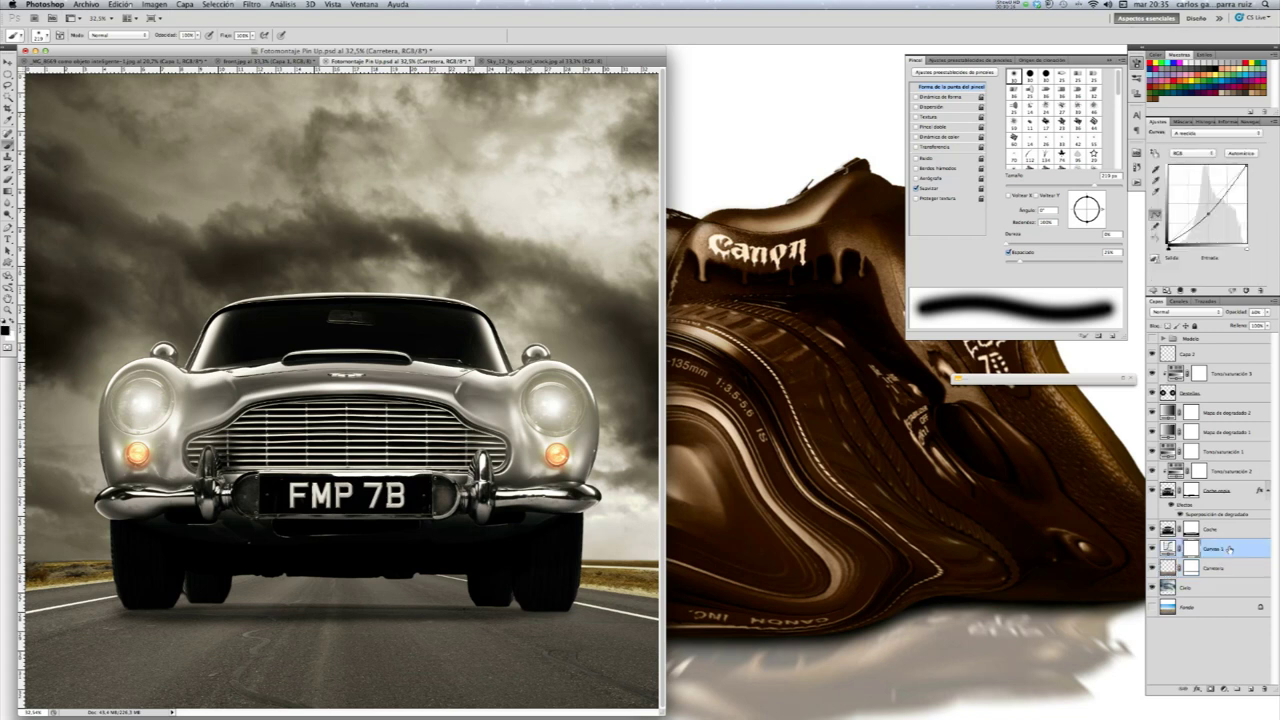
click(1252, 689)
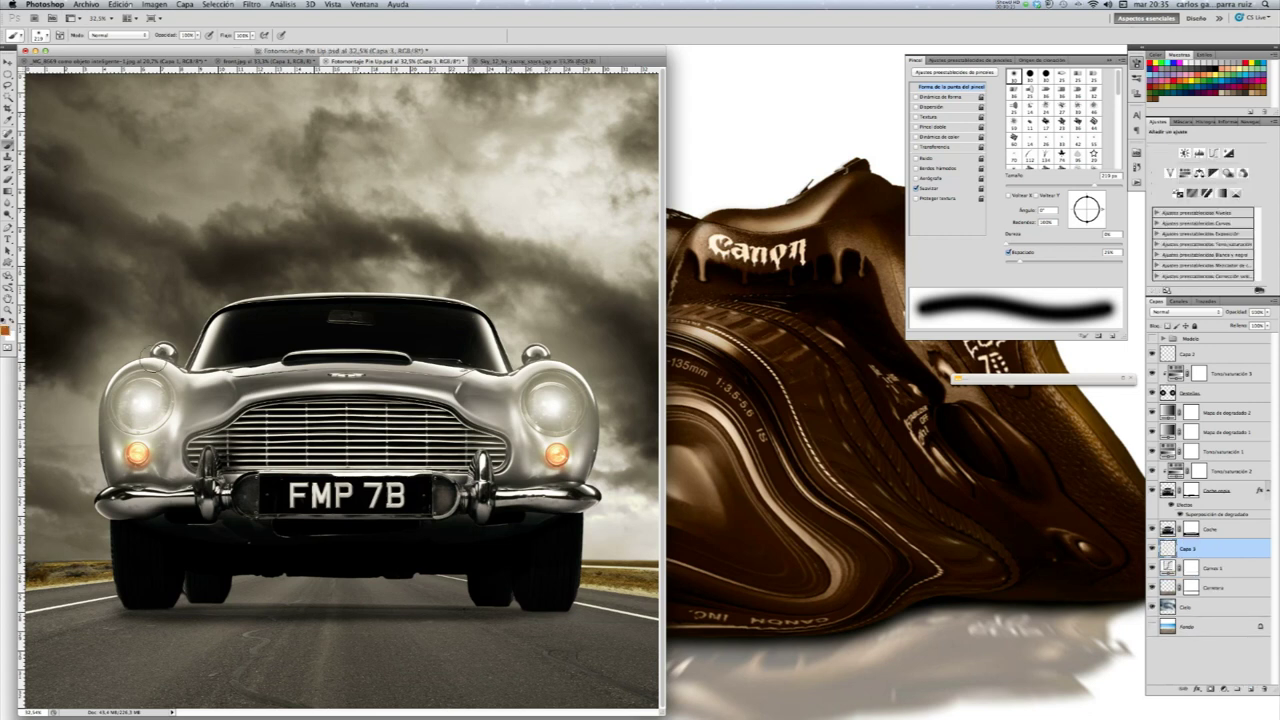
Reset to default black foreground colour and set brush opacity to 47%
key(d)
click(199, 36)
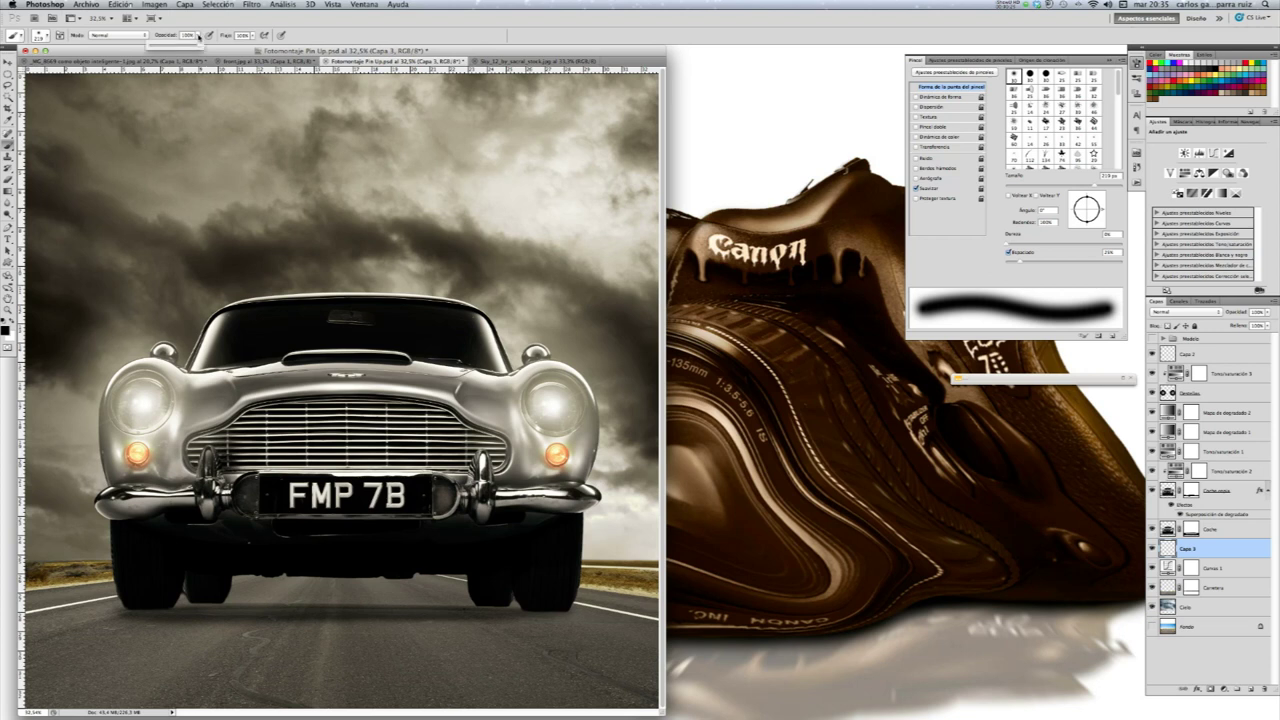
drag(199, 46, 174, 46)
click(252, 36)
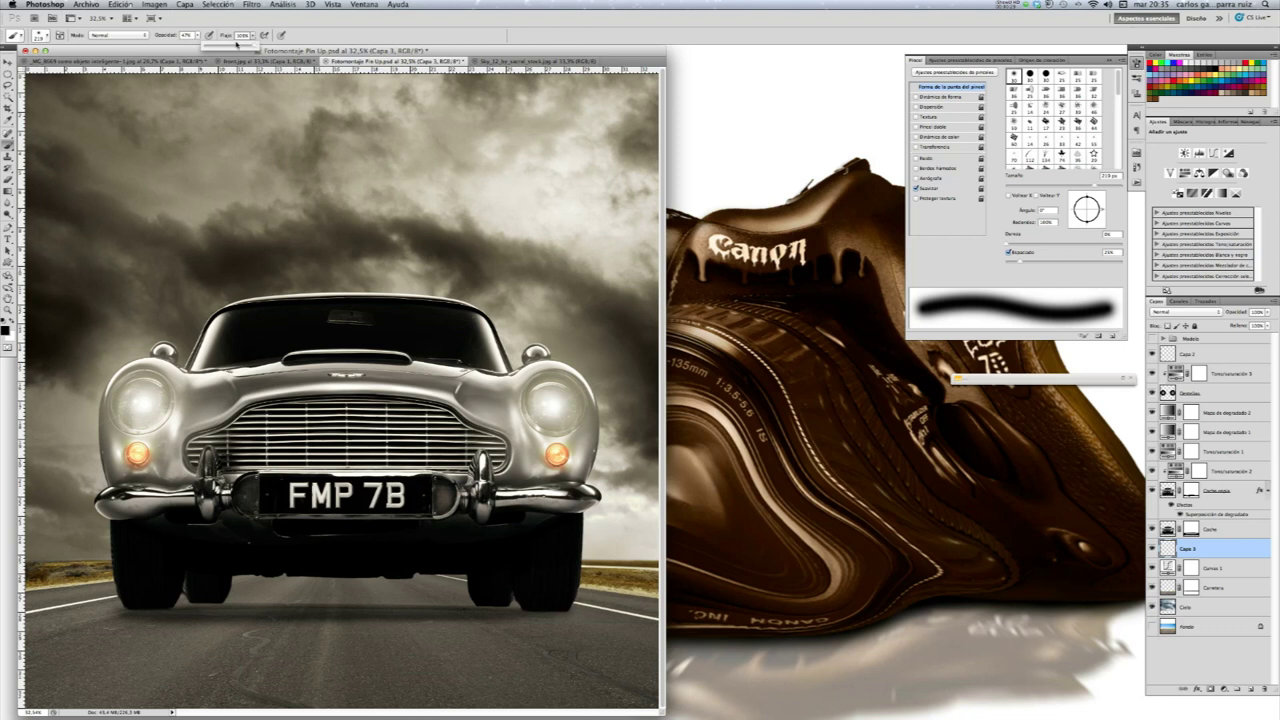